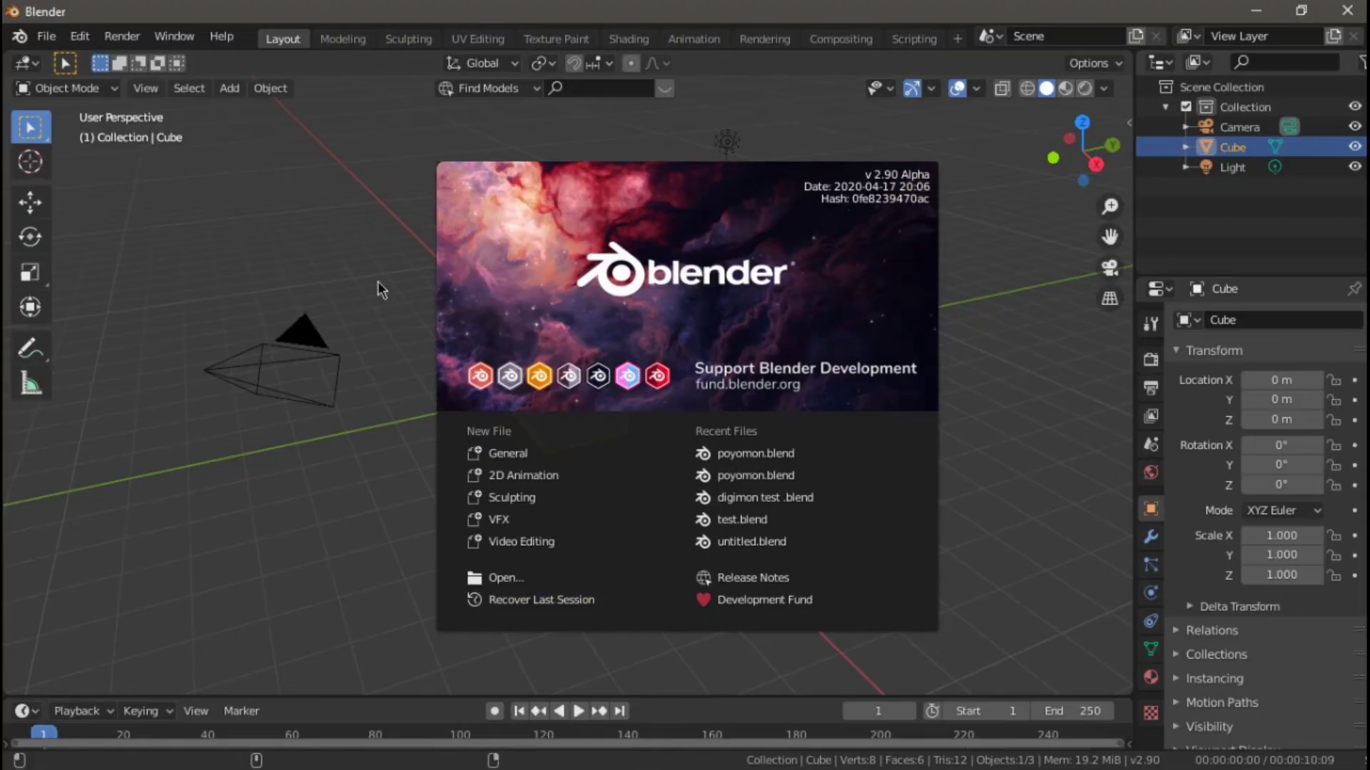
Dismiss the splash screen, delete the default cube, and switch to Front view
click(378, 282)
key(x)
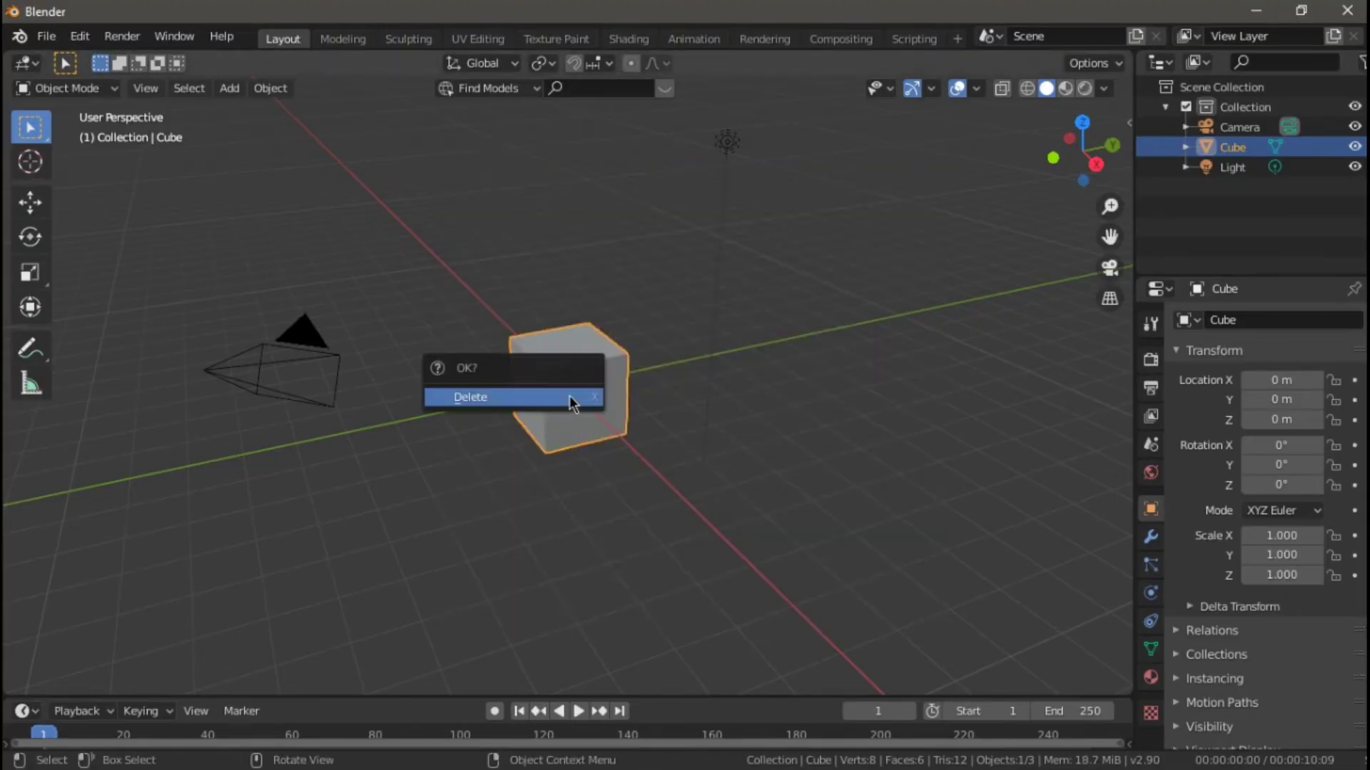
click(569, 395)
key(KP_1)
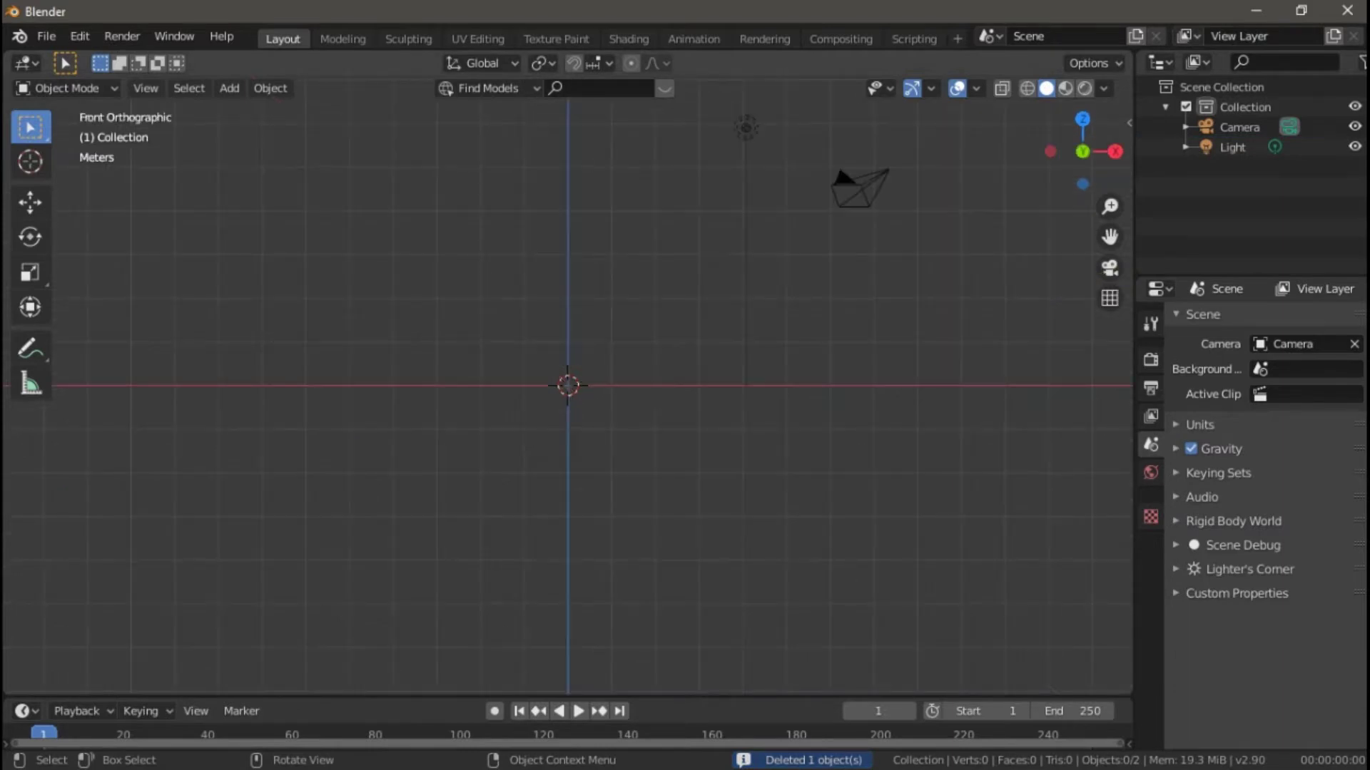
Turn the Outliner area into an Image Editor and load the Desktop Poké Ball JPG
click(1169, 70)
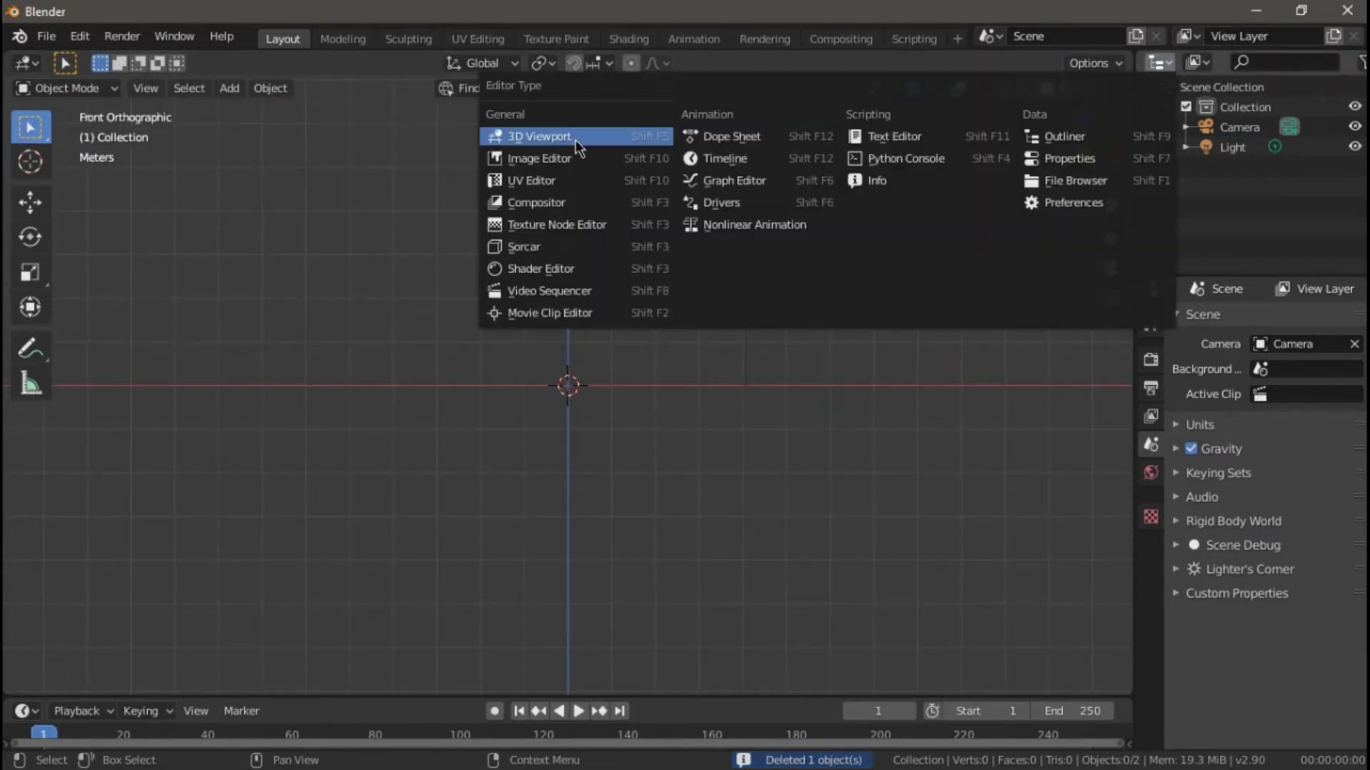
click(539, 158)
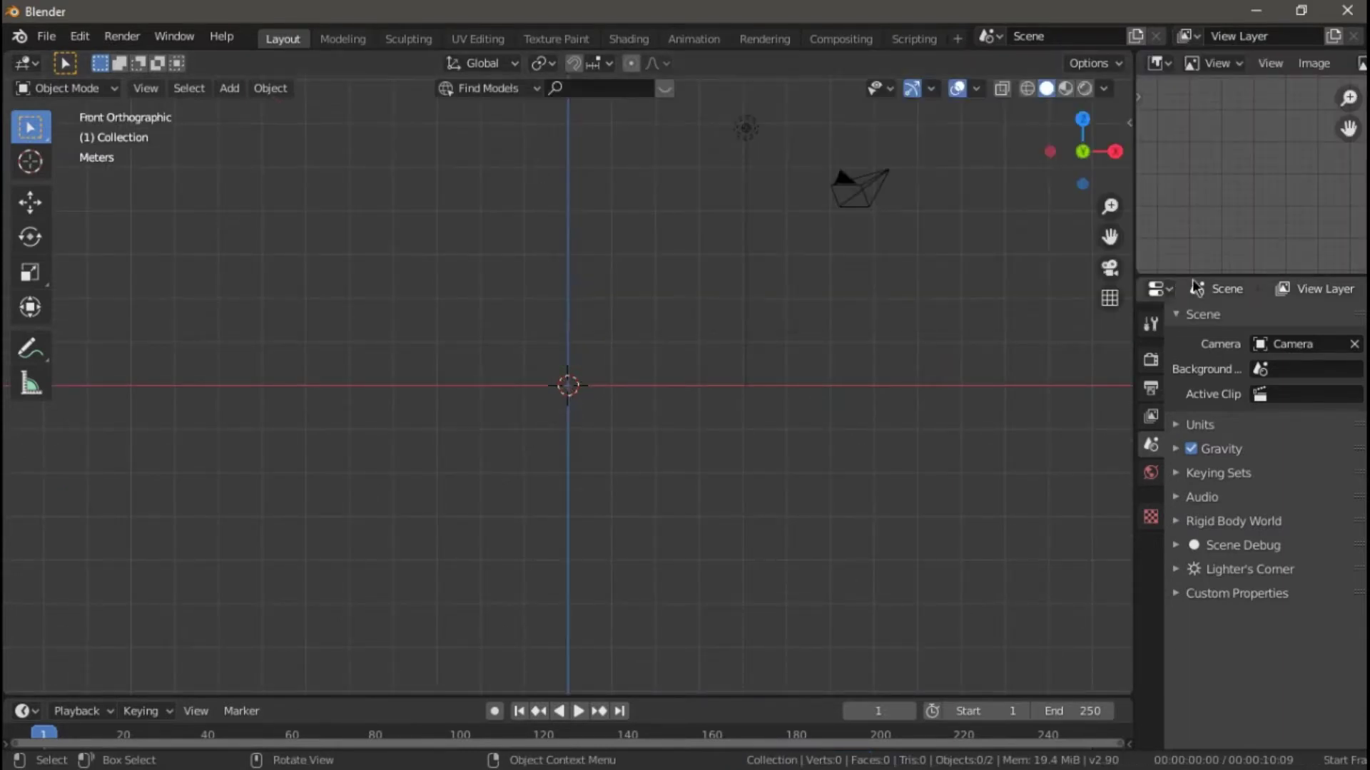
click(1304, 71)
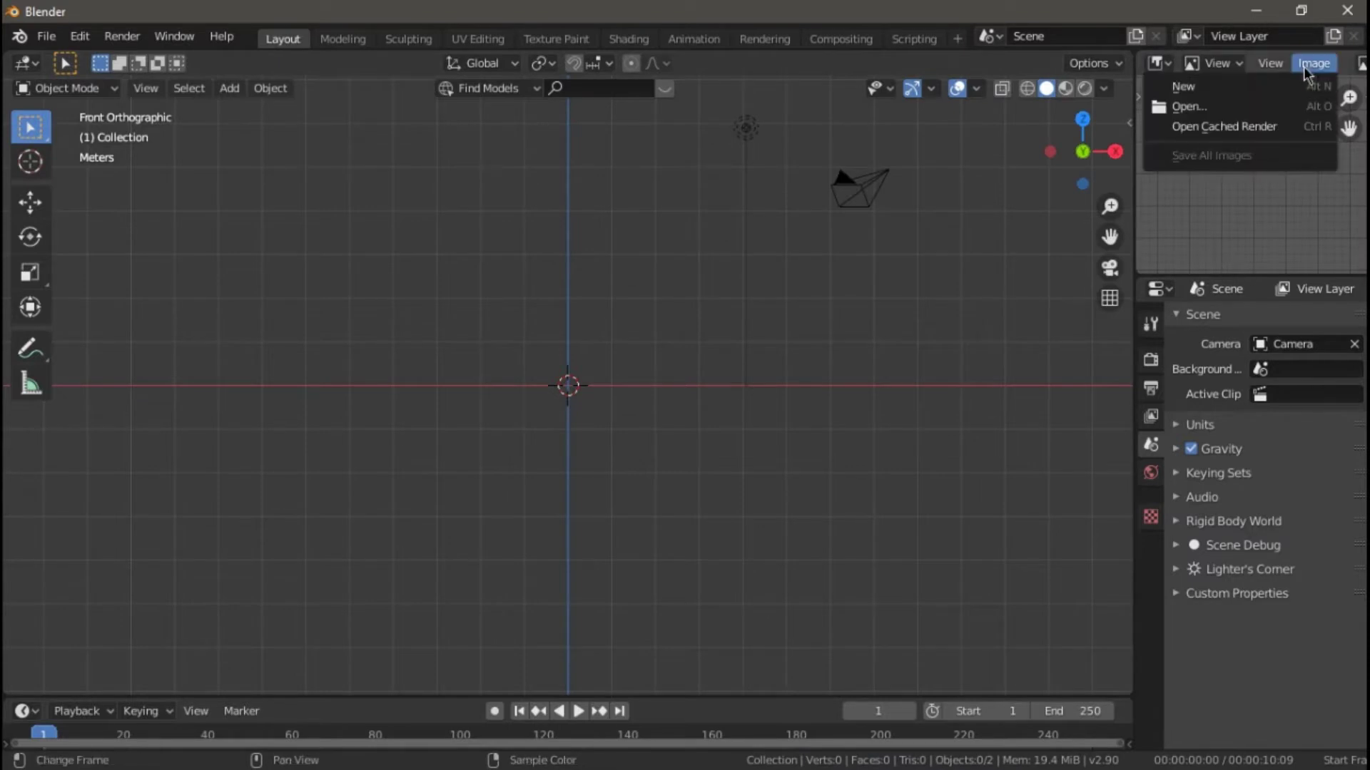
click(1238, 107)
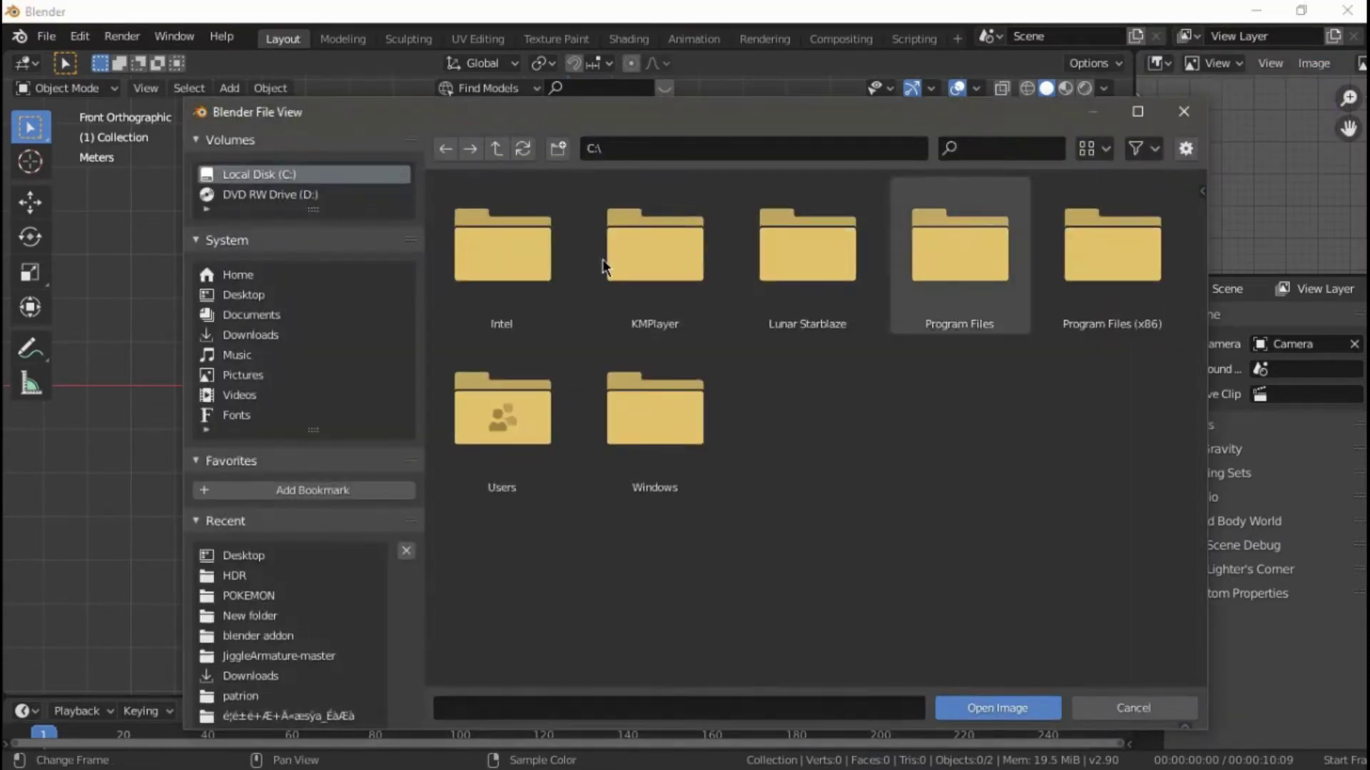
click(229, 292)
click(532, 292)
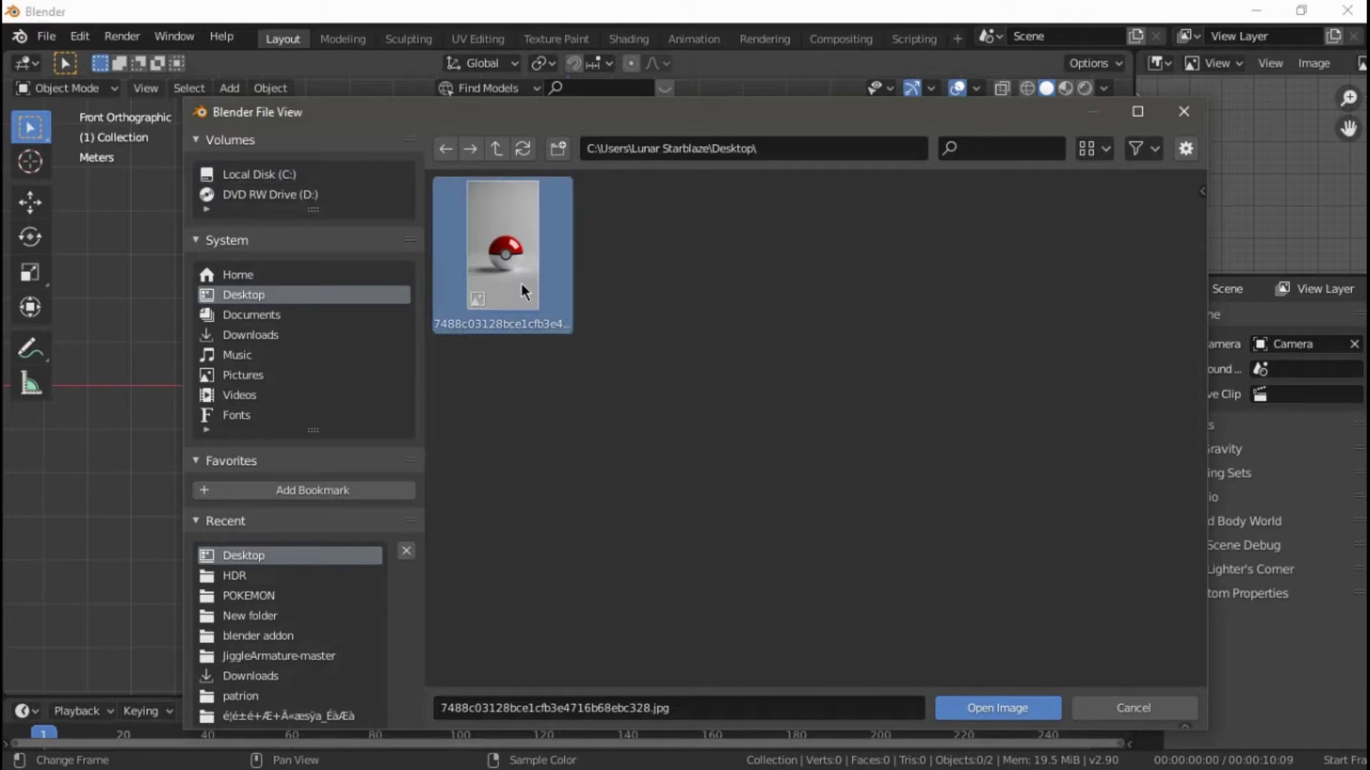
click(1013, 710)
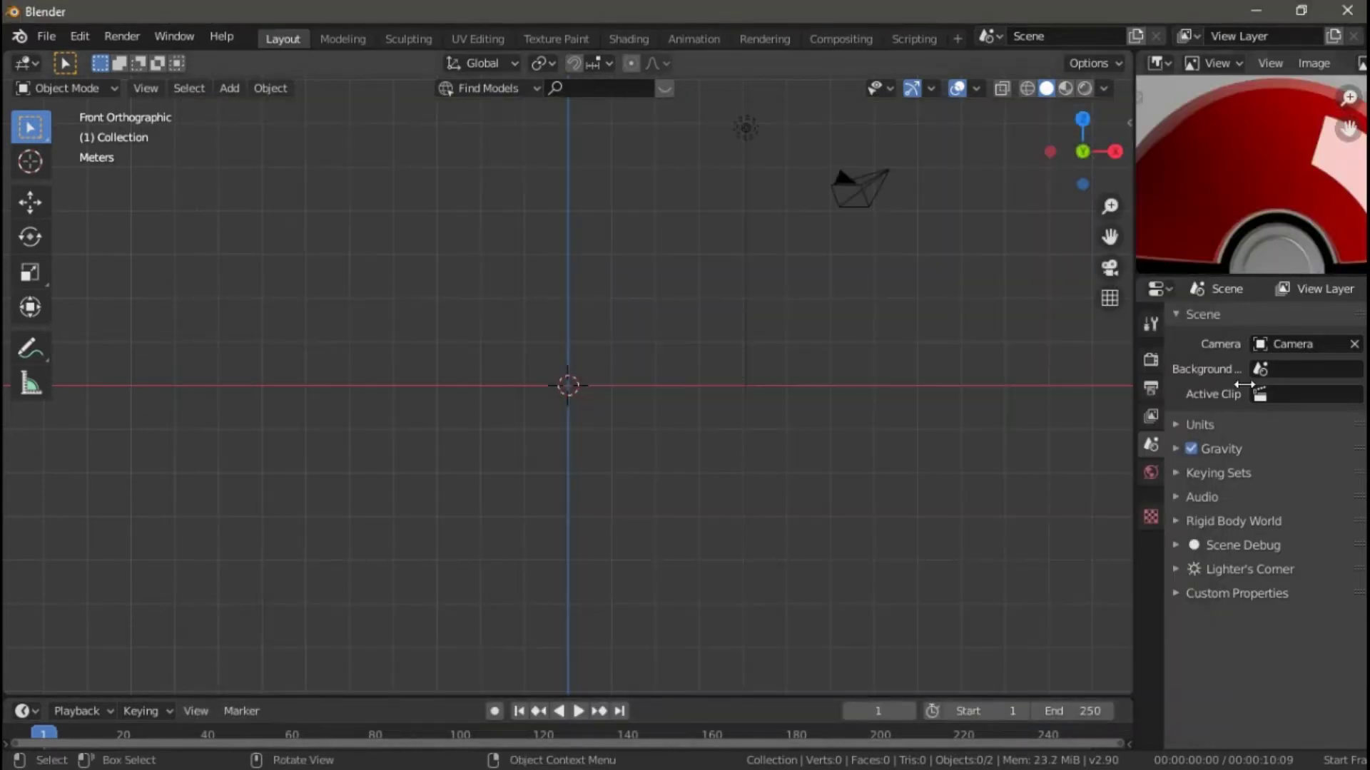
Zoom and pan the reference image so the whole ball is framed
scroll(1284, 177, down, 2)
scroll(1284, 178, down, 1)
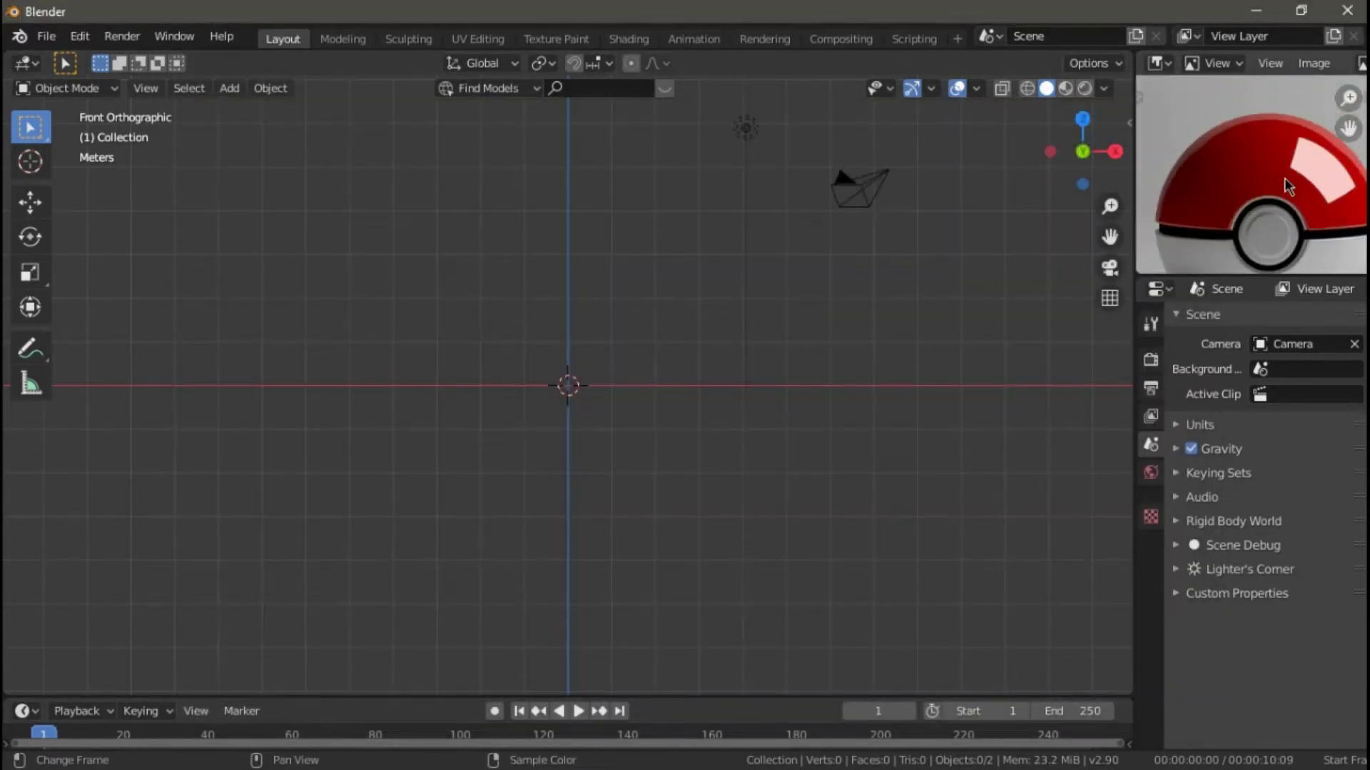
scroll(1284, 178, down, 1)
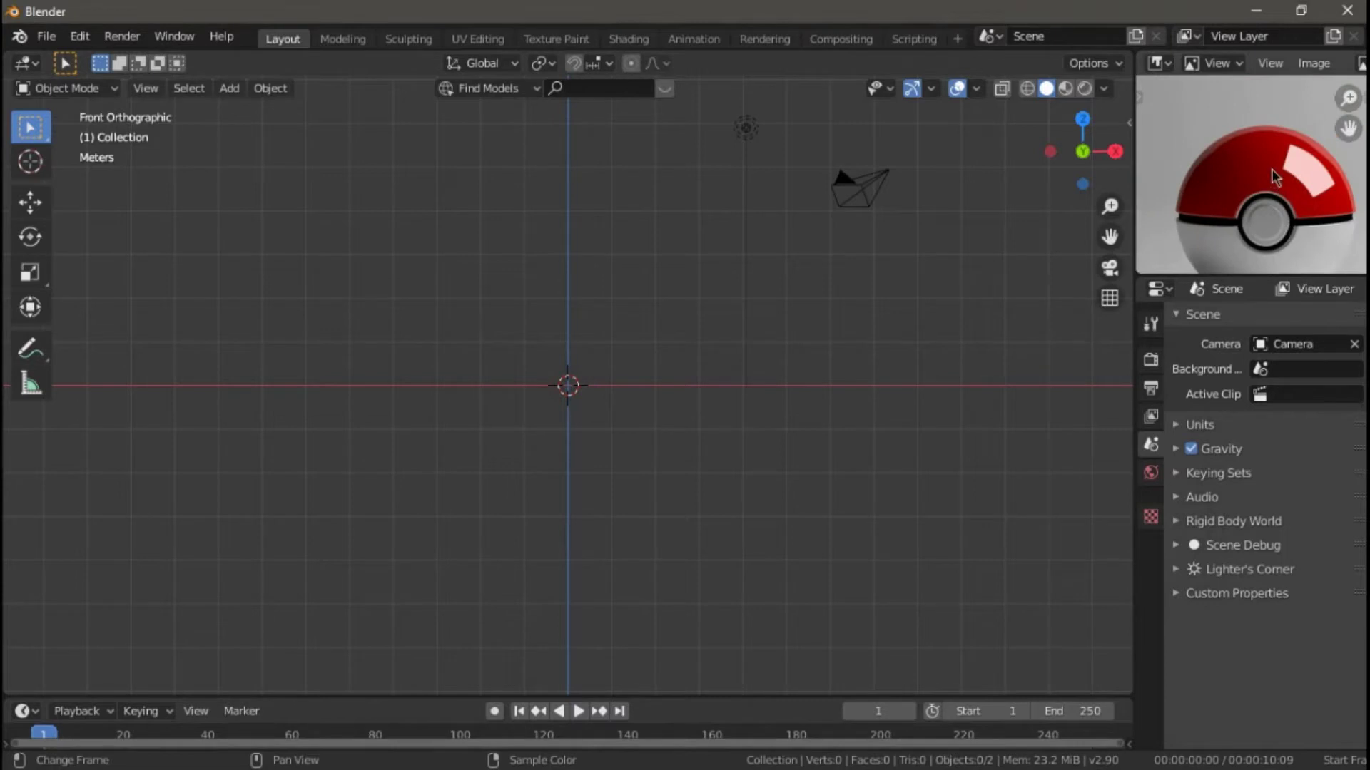
drag(1348, 128, 1330, 85)
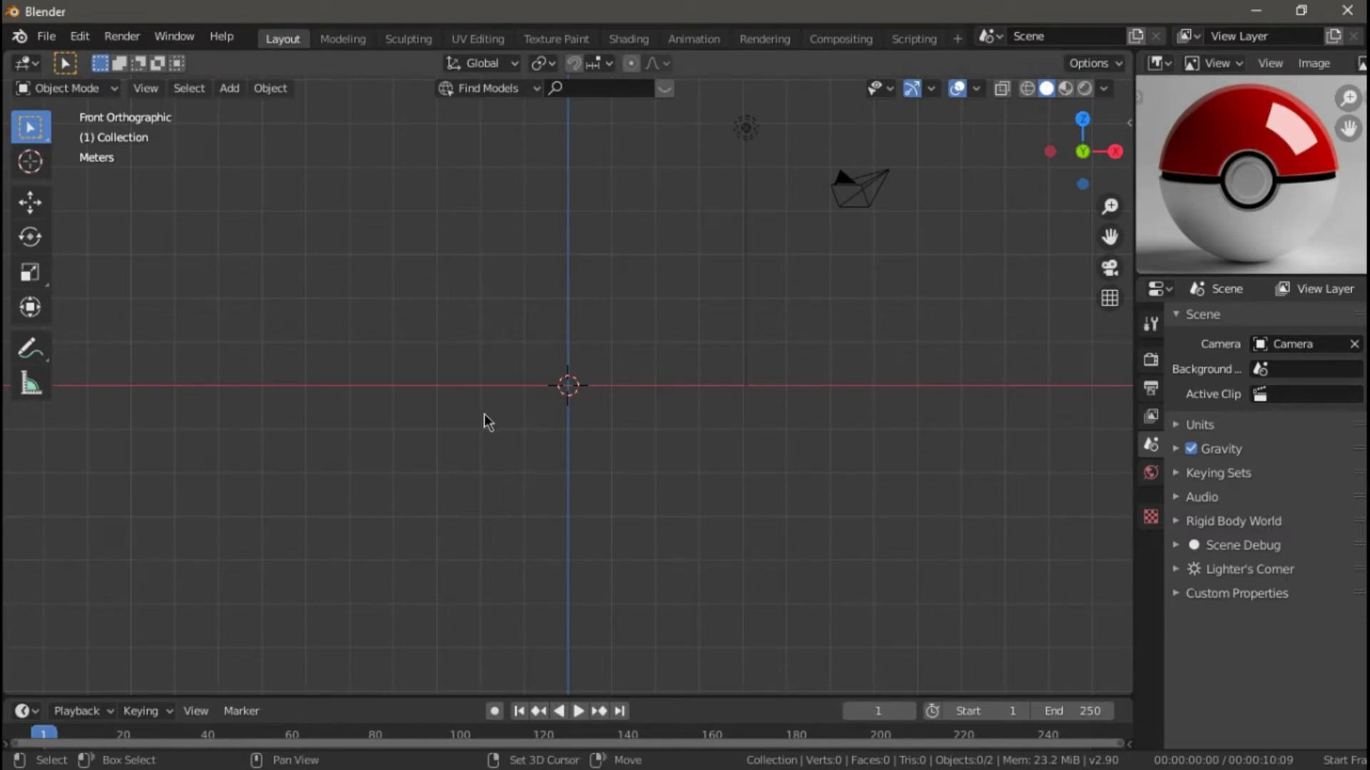
Add a UV Sphere mesh at the origin and zoom in on it
key(shift+a)
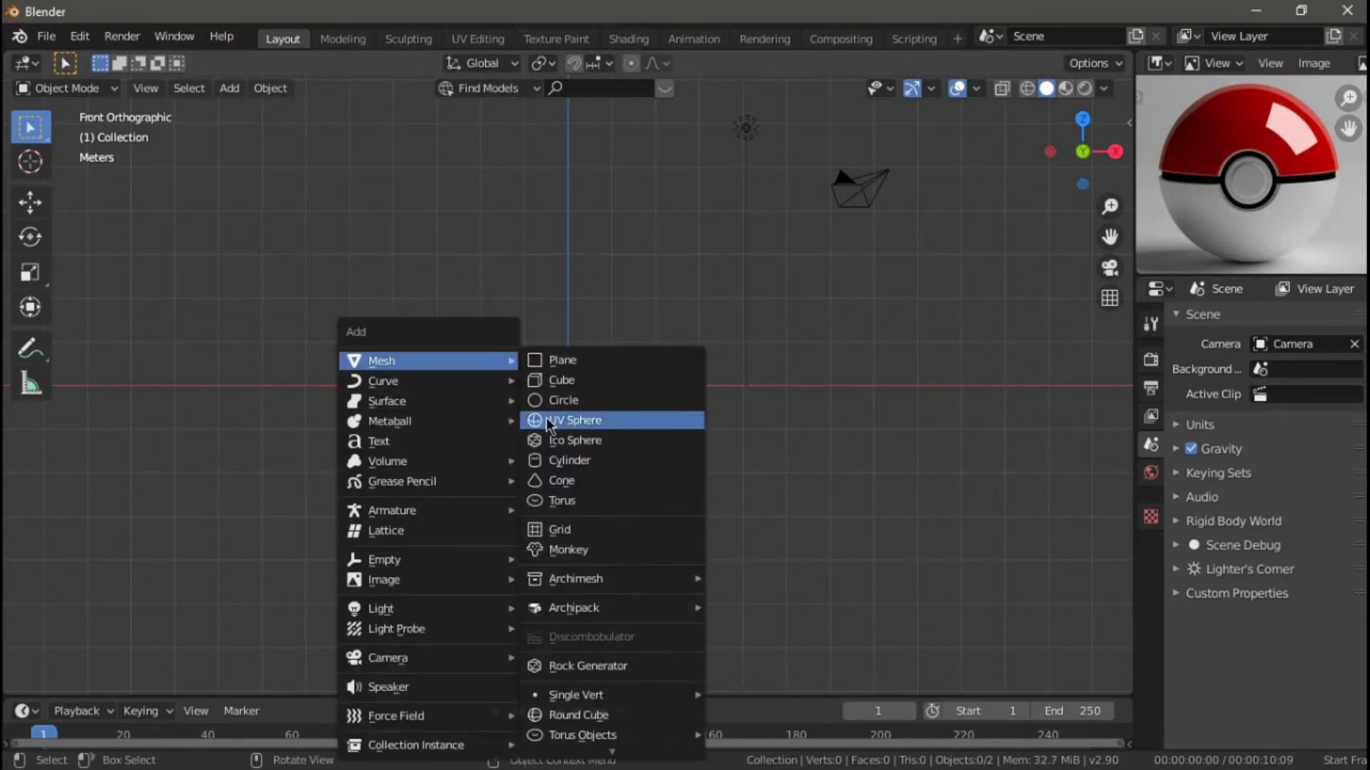
click(546, 427)
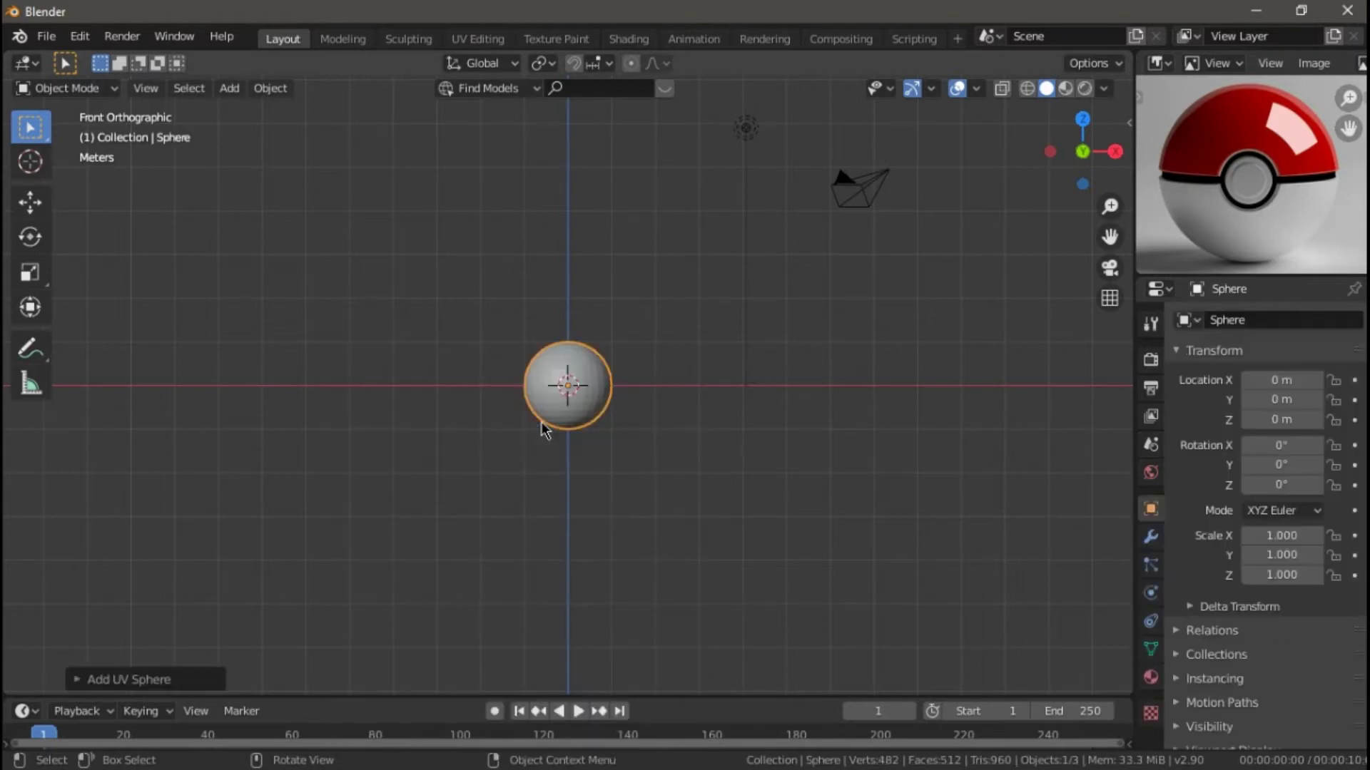
scroll(649, 373, up, 3)
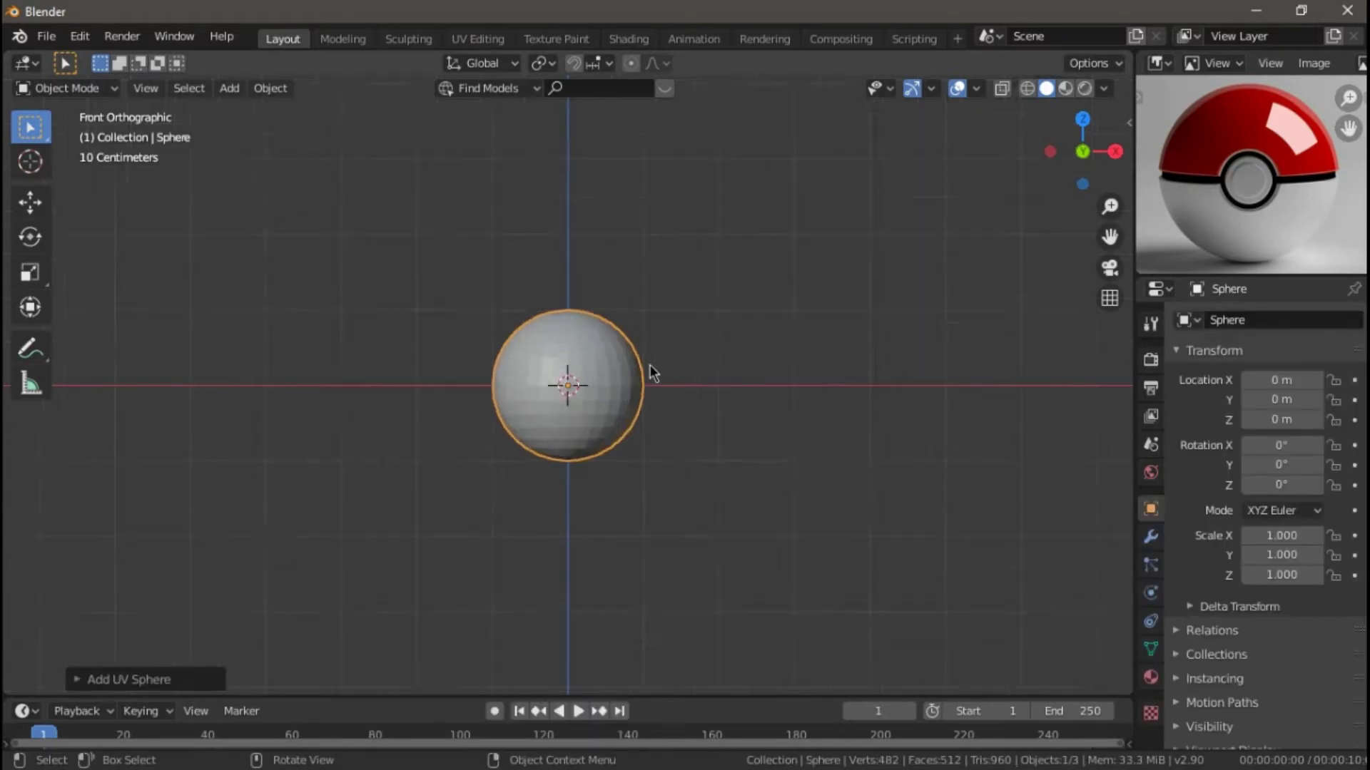
scroll(649, 372, up, 2)
scroll(646, 341, up, 2)
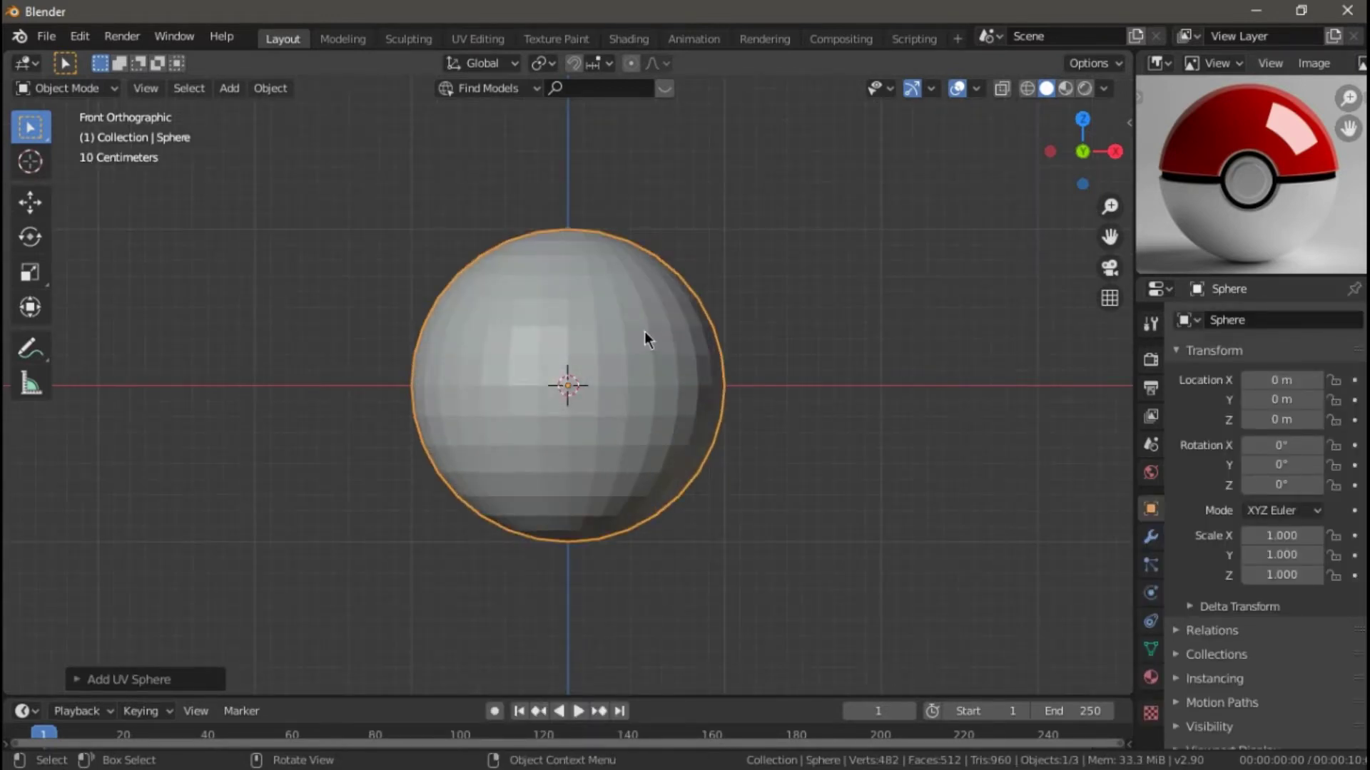
Enter Edit Mode, subdivide the whole sphere, and deselect all vertices
click(80, 89)
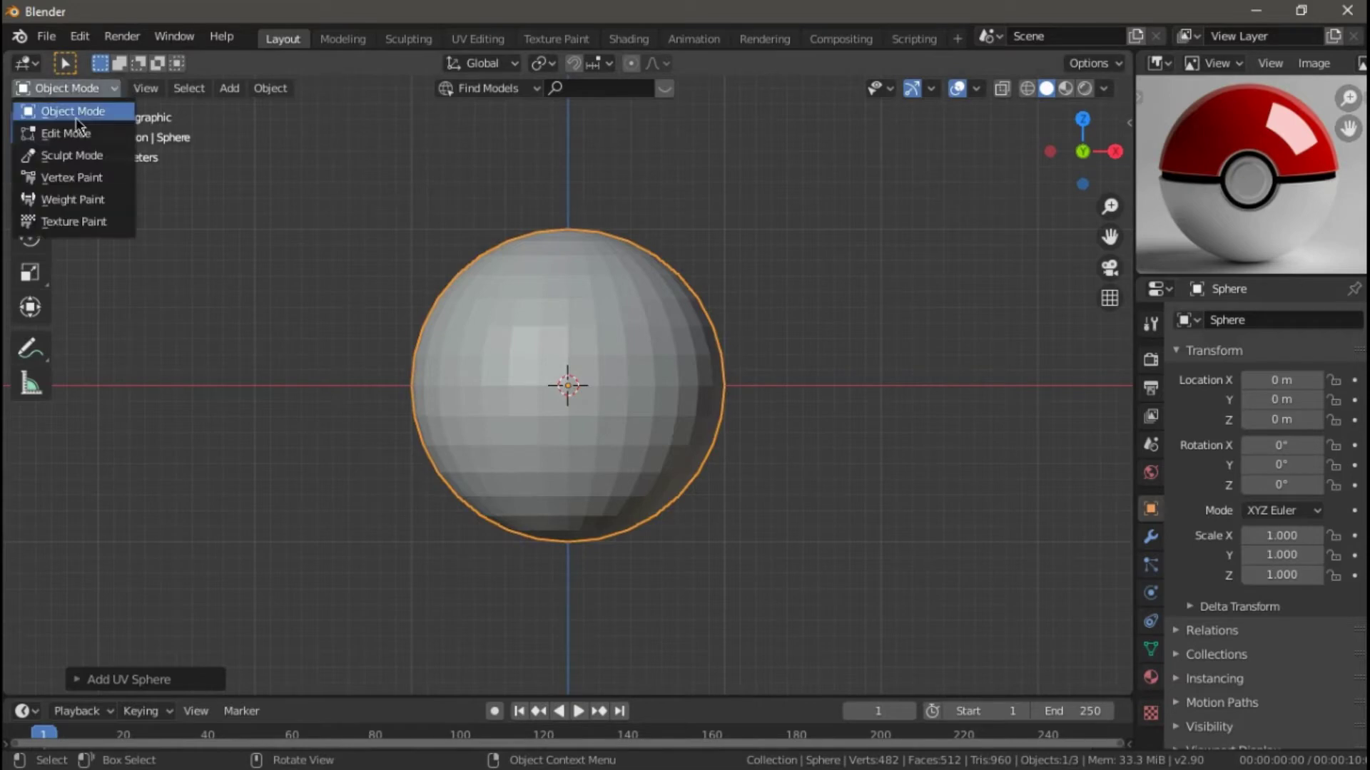
click(67, 130)
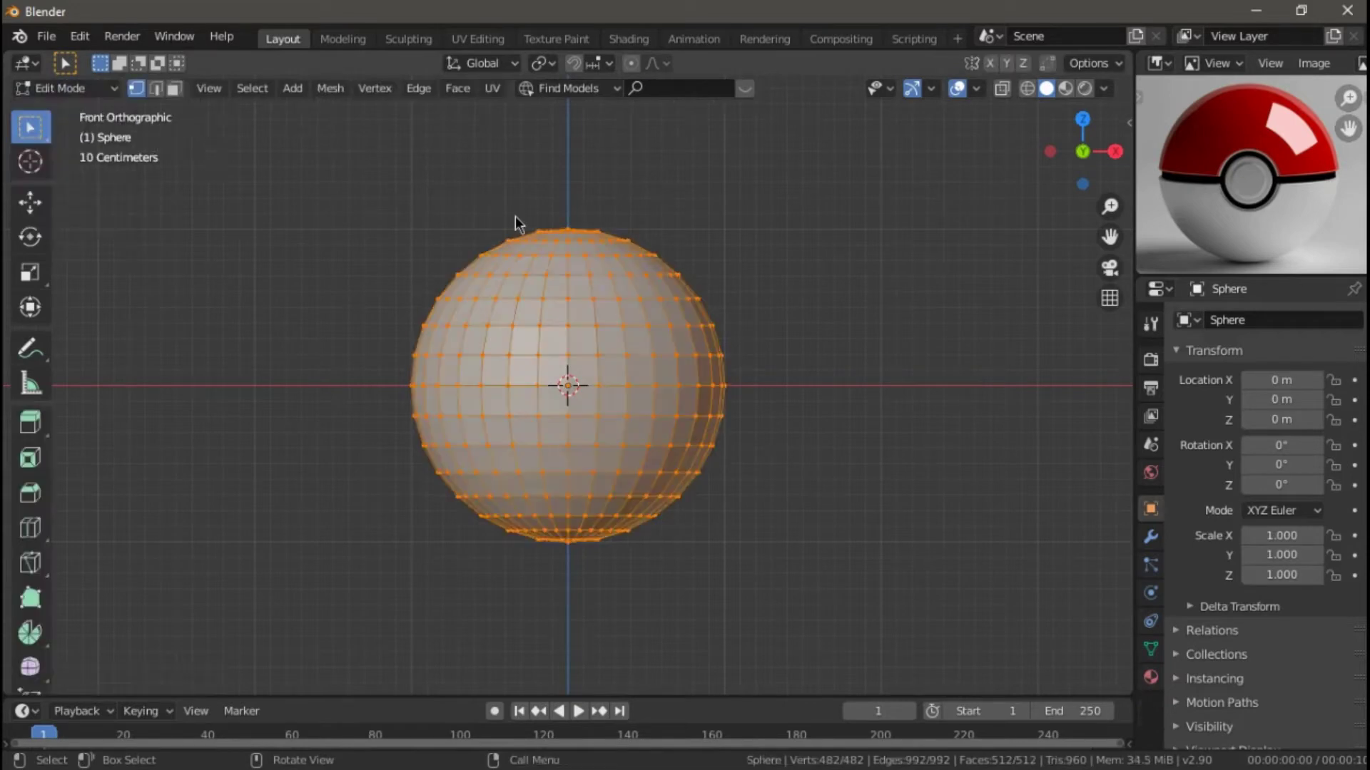
right_click(699, 267)
click(695, 251)
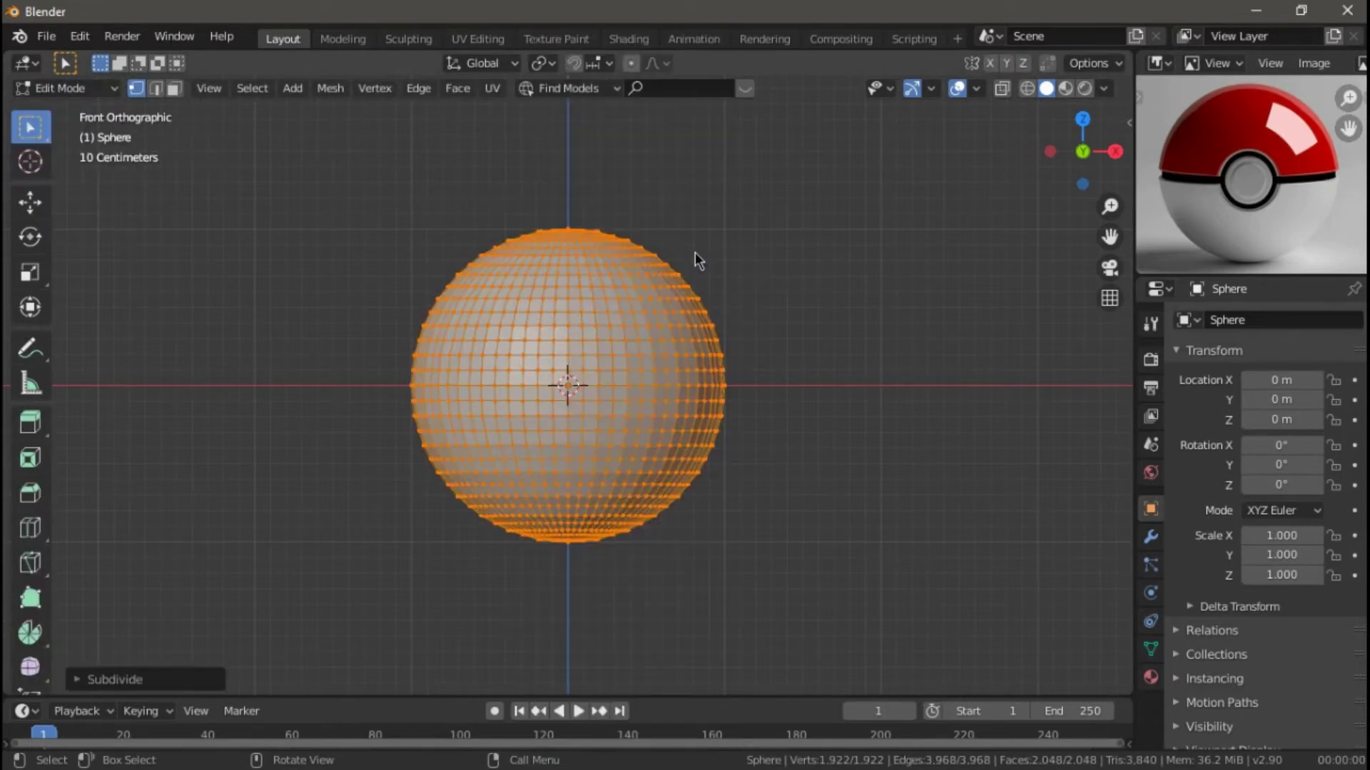
click(336, 370)
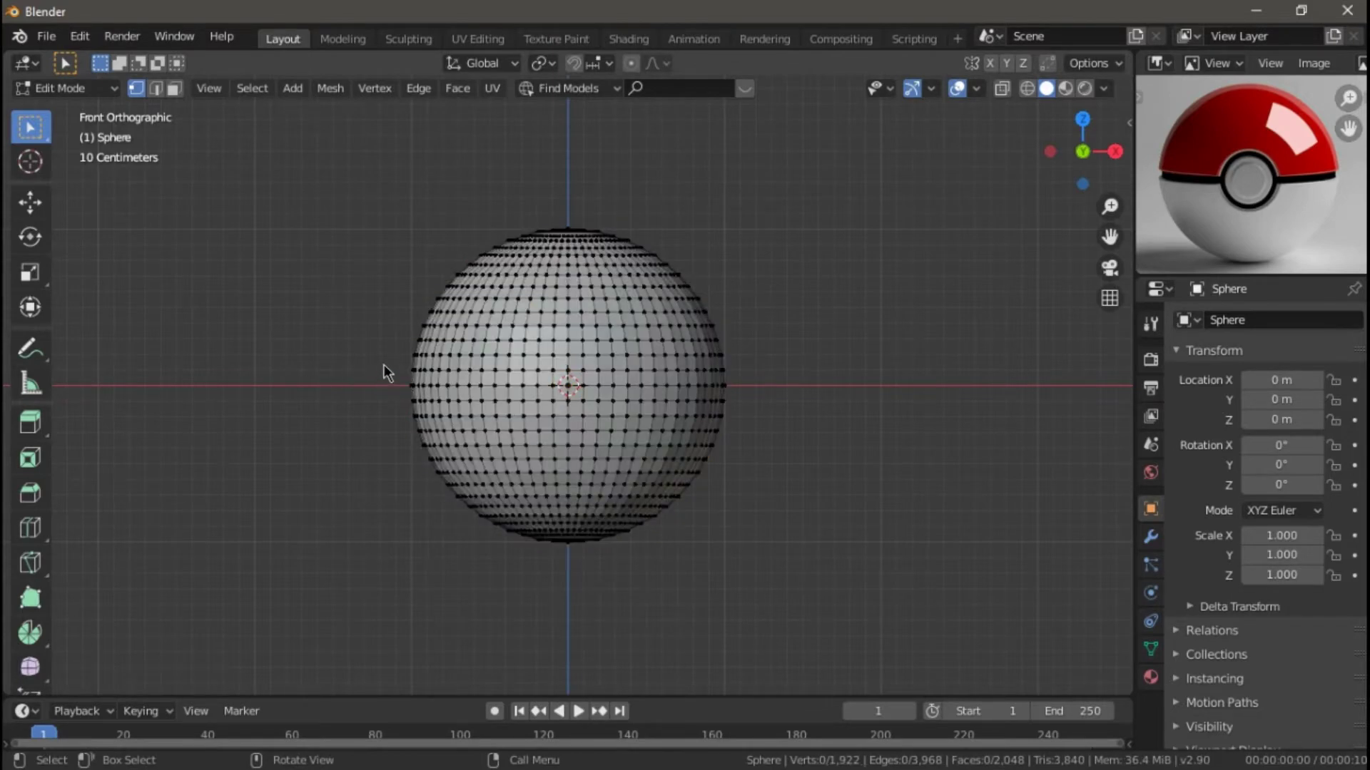
Box-select the middle band in X-ray, extrude and shrink it inward, then return to Object Mode
key(shift+z)
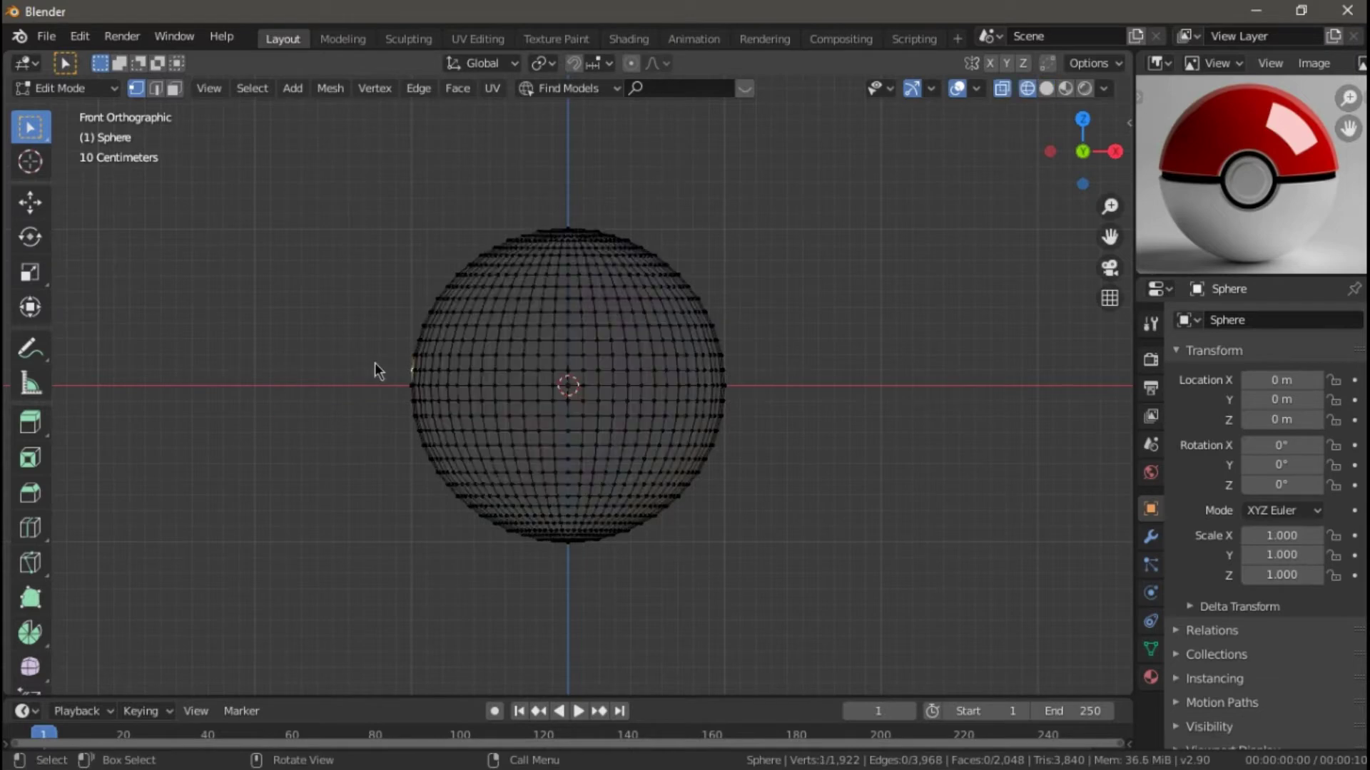
mouse_move(387, 362)
mouse_down()
mouse_move(657, 408)
mouse_move(747, 407)
mouse_up()
key(e)
right_click(760, 383)
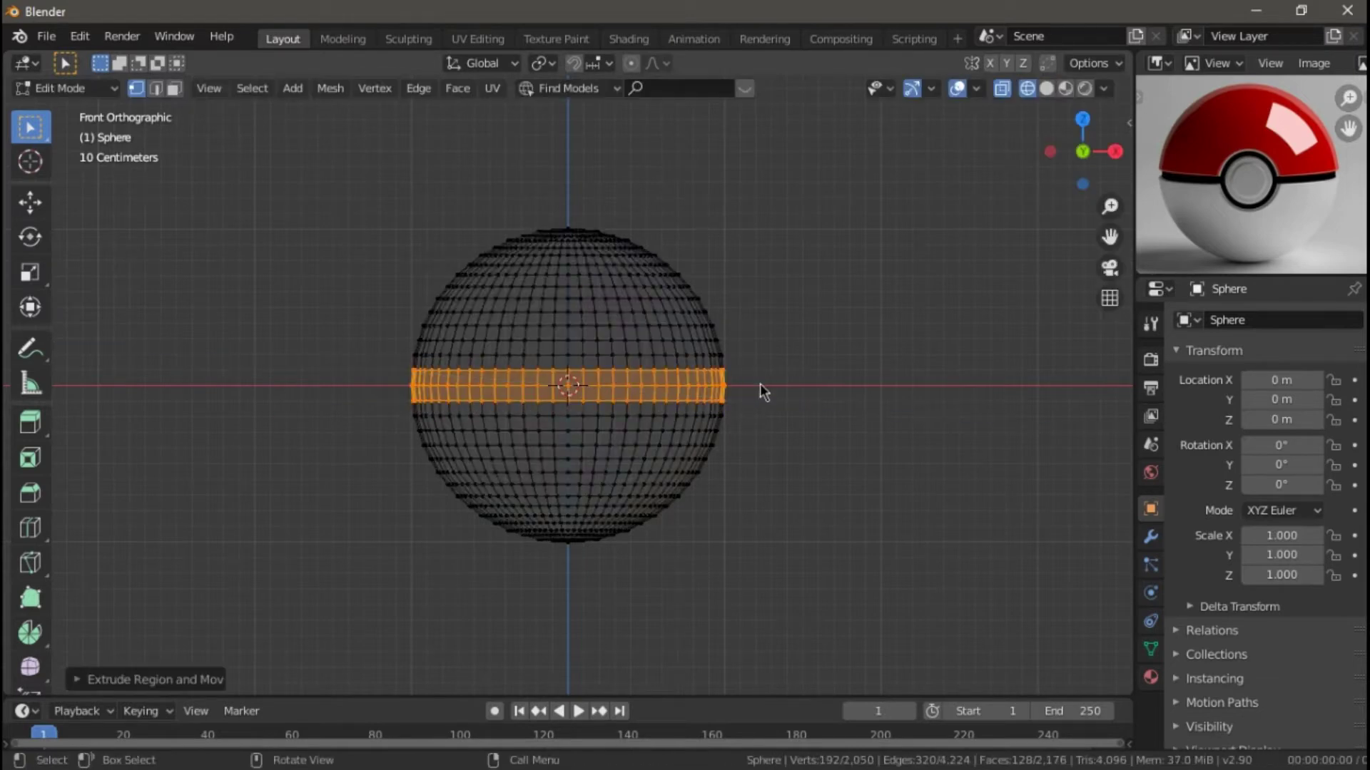
key(s)
click(747, 383)
click(64, 87)
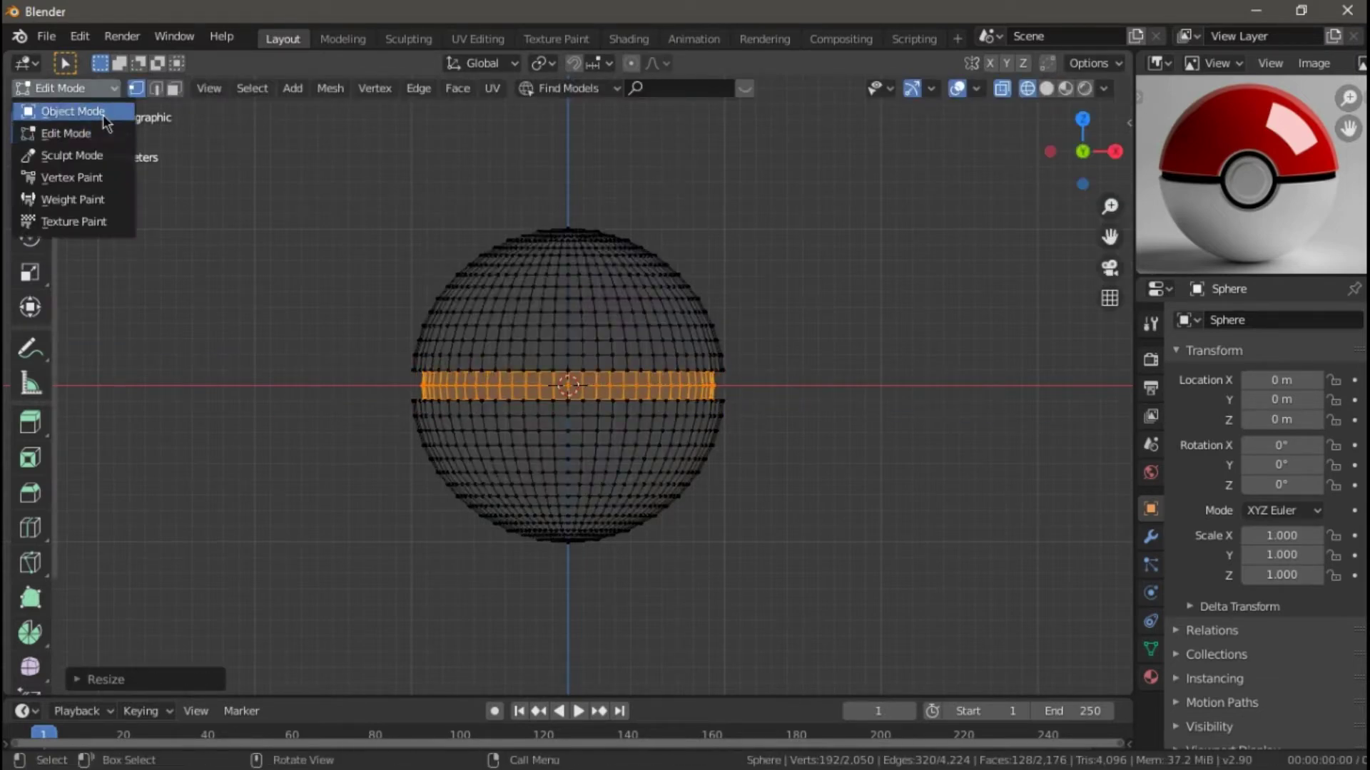
key(shift+z)
Shade the sphere smooth and add a cylinder rotated 90° on X, scaled down
right_click(752, 332)
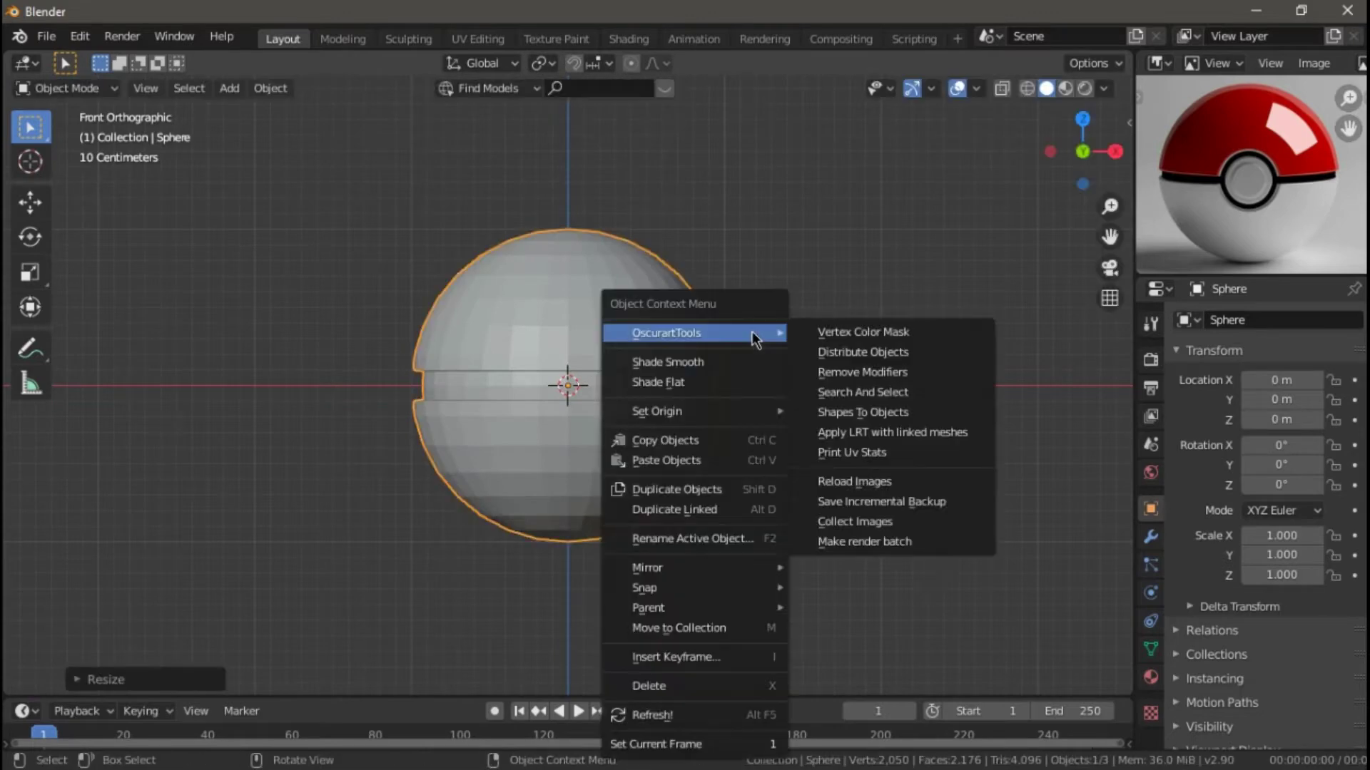
click(752, 361)
key(shift+a)
click(840, 428)
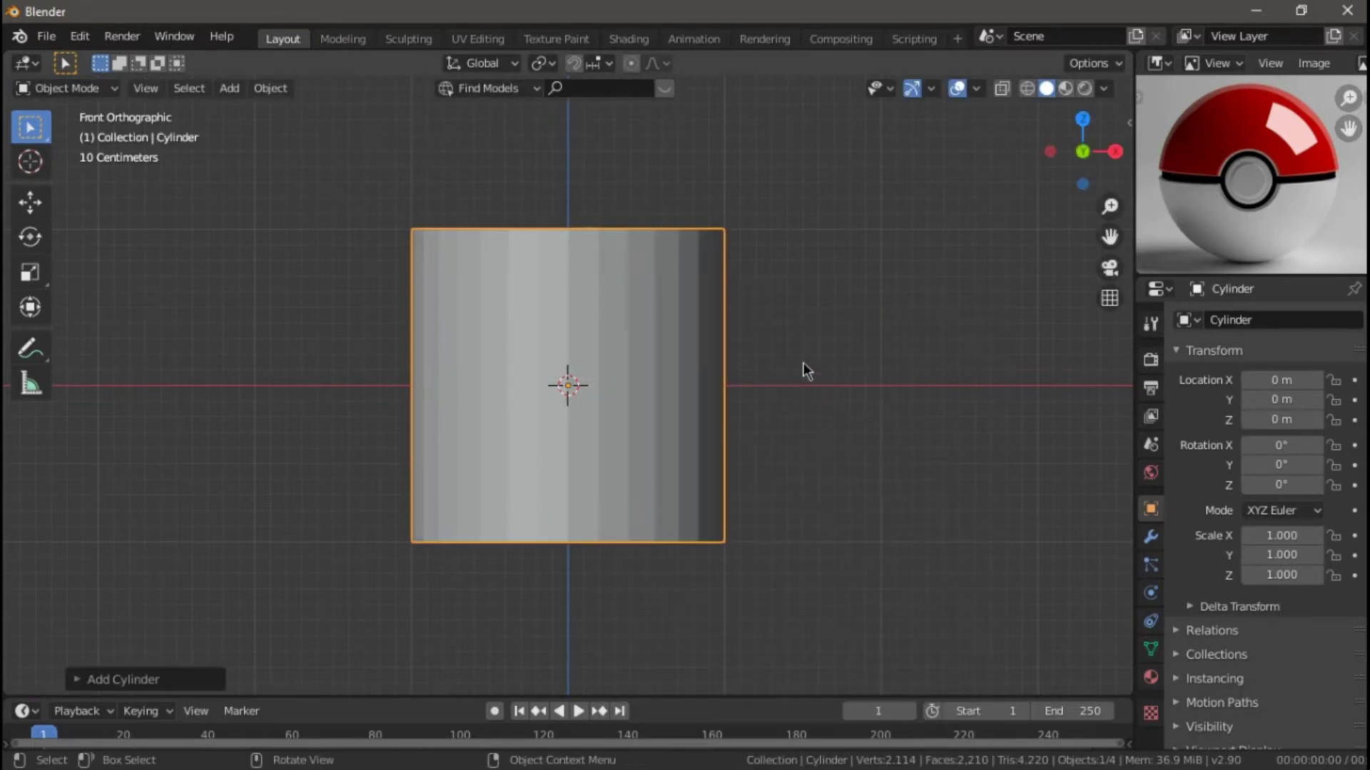
text(rx90)
key(Return)
key(s)
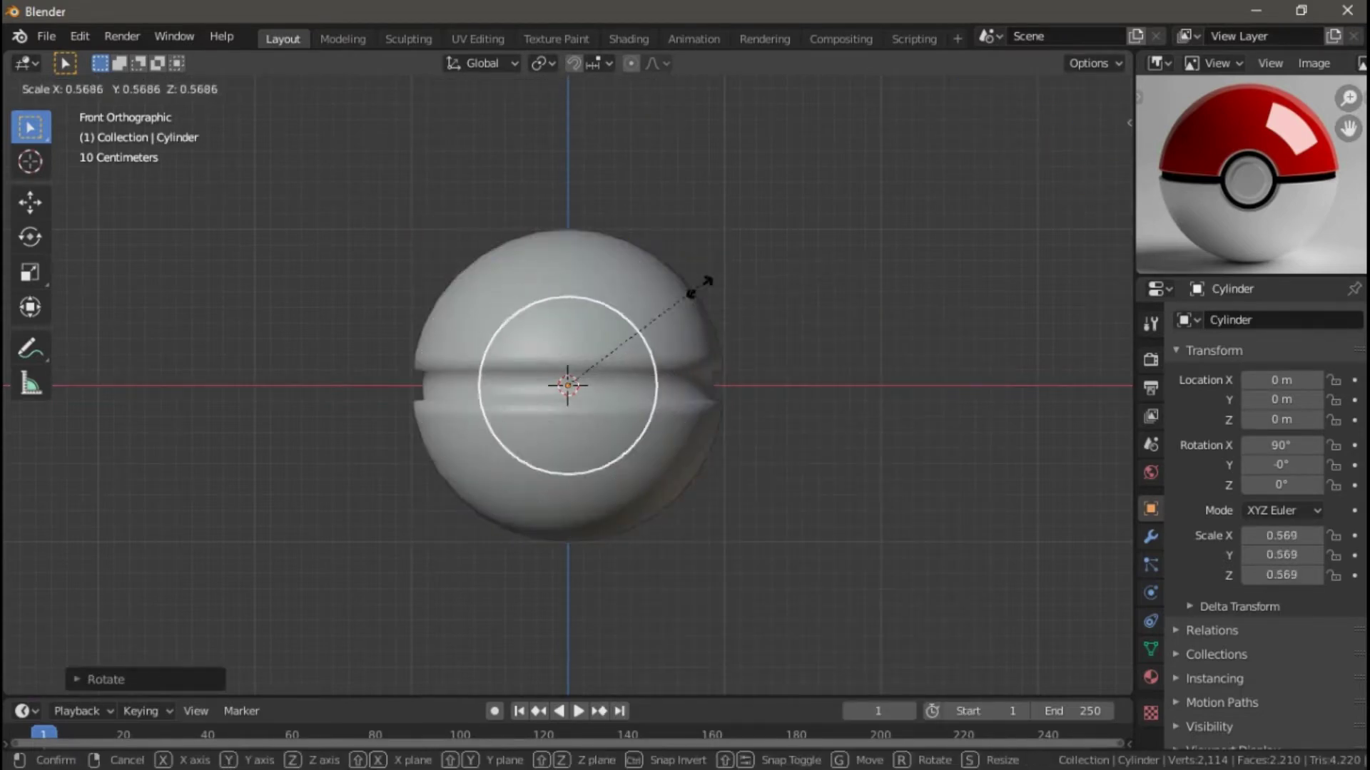
click(635, 322)
Move the cylinder along Y to the ball's front at Y -0.67108 m
key(KP_3)
key(KP_Decimal)
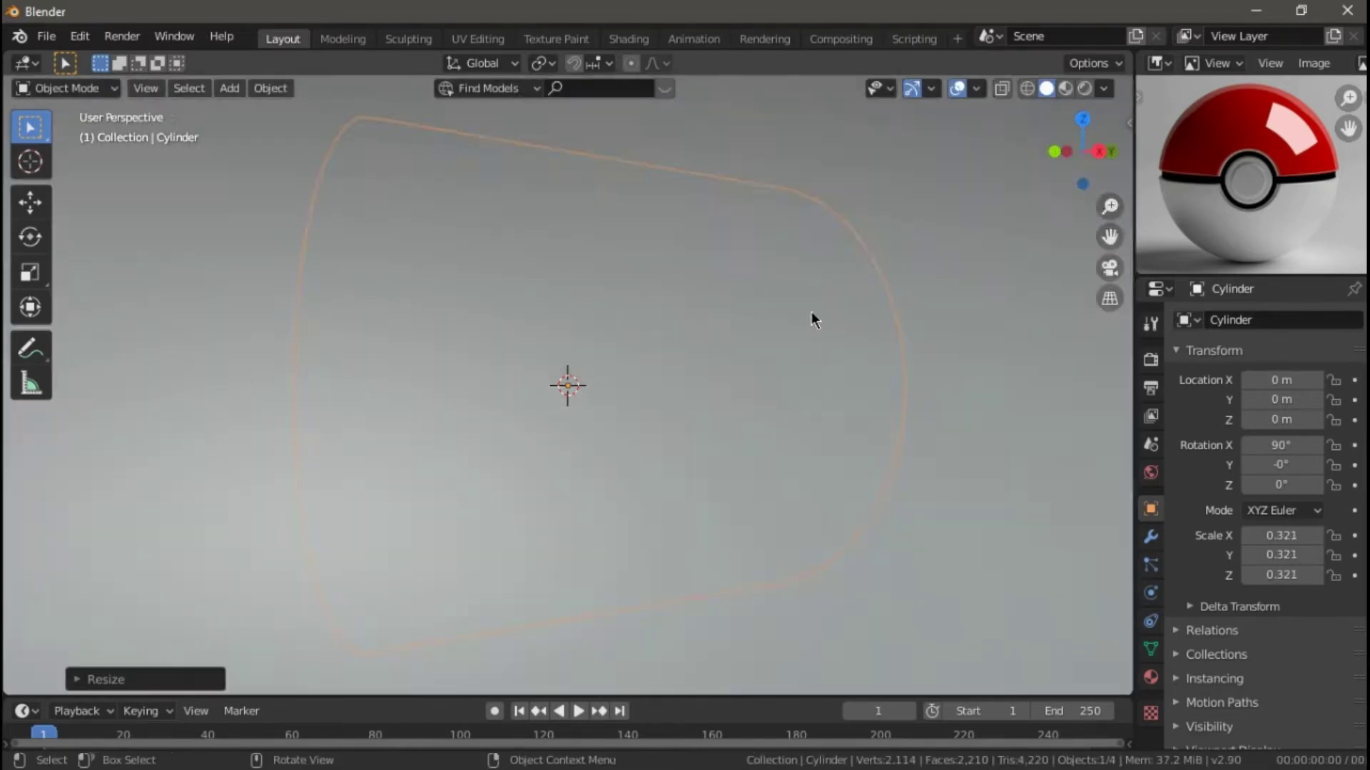
scroll(811, 311, down, 5)
click(931, 88)
click(864, 272)
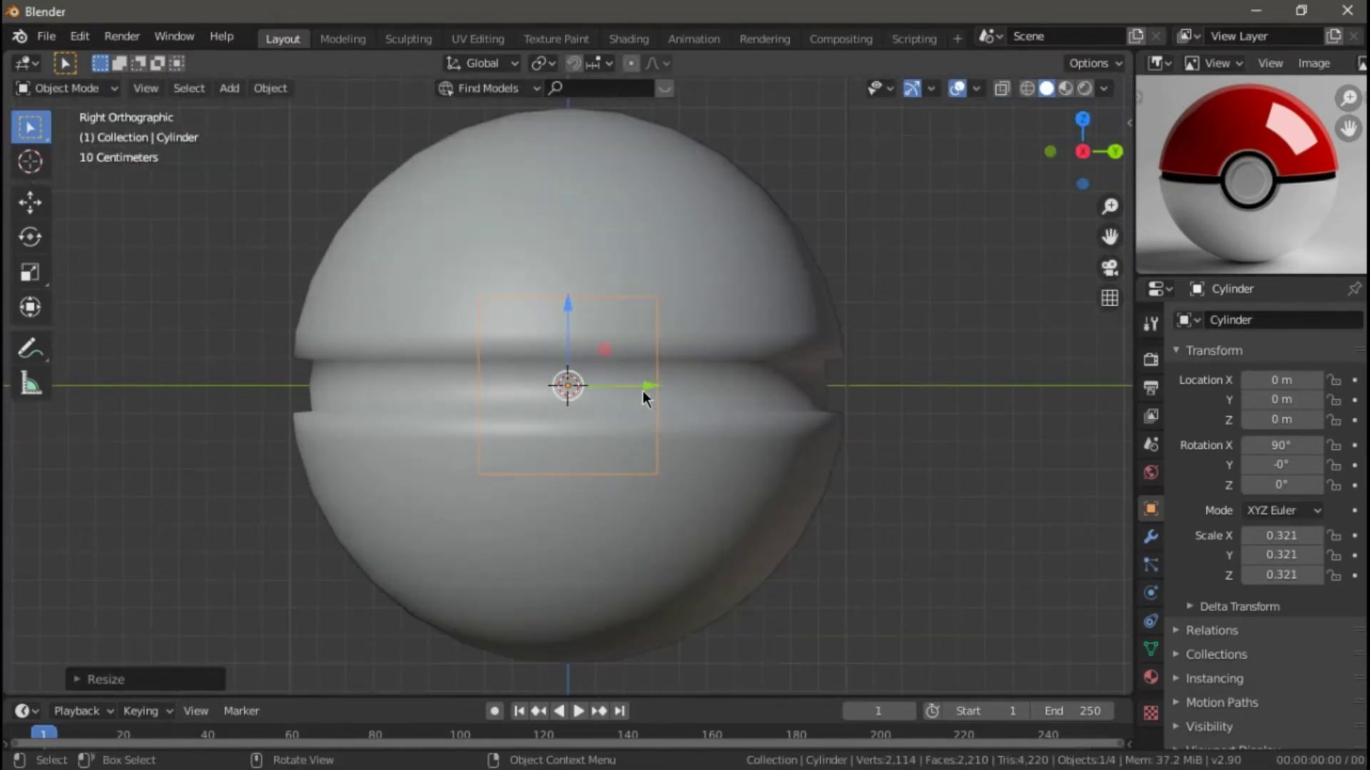
drag(644, 390, 462, 385)
middle_drag(462, 385, 586, 395)
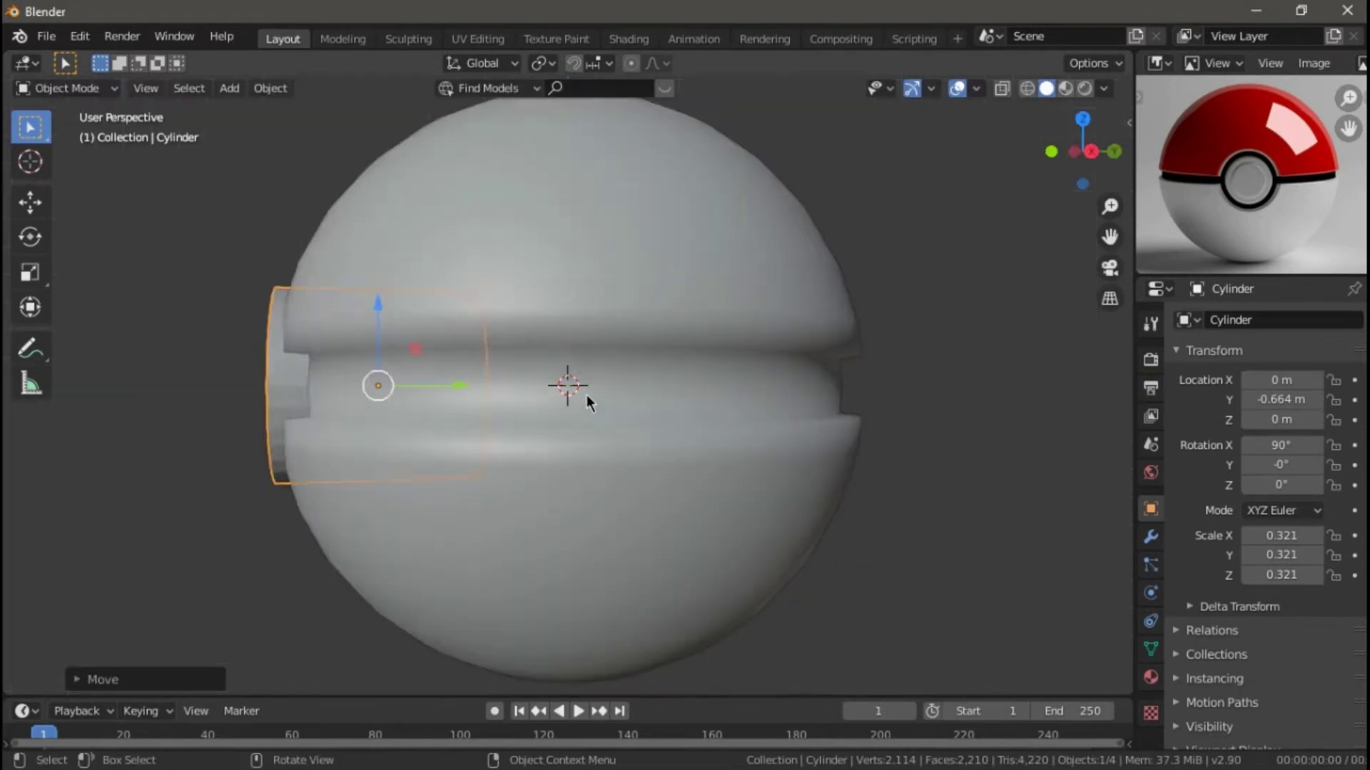
drag(482, 386, 451, 385)
key(KP_3)
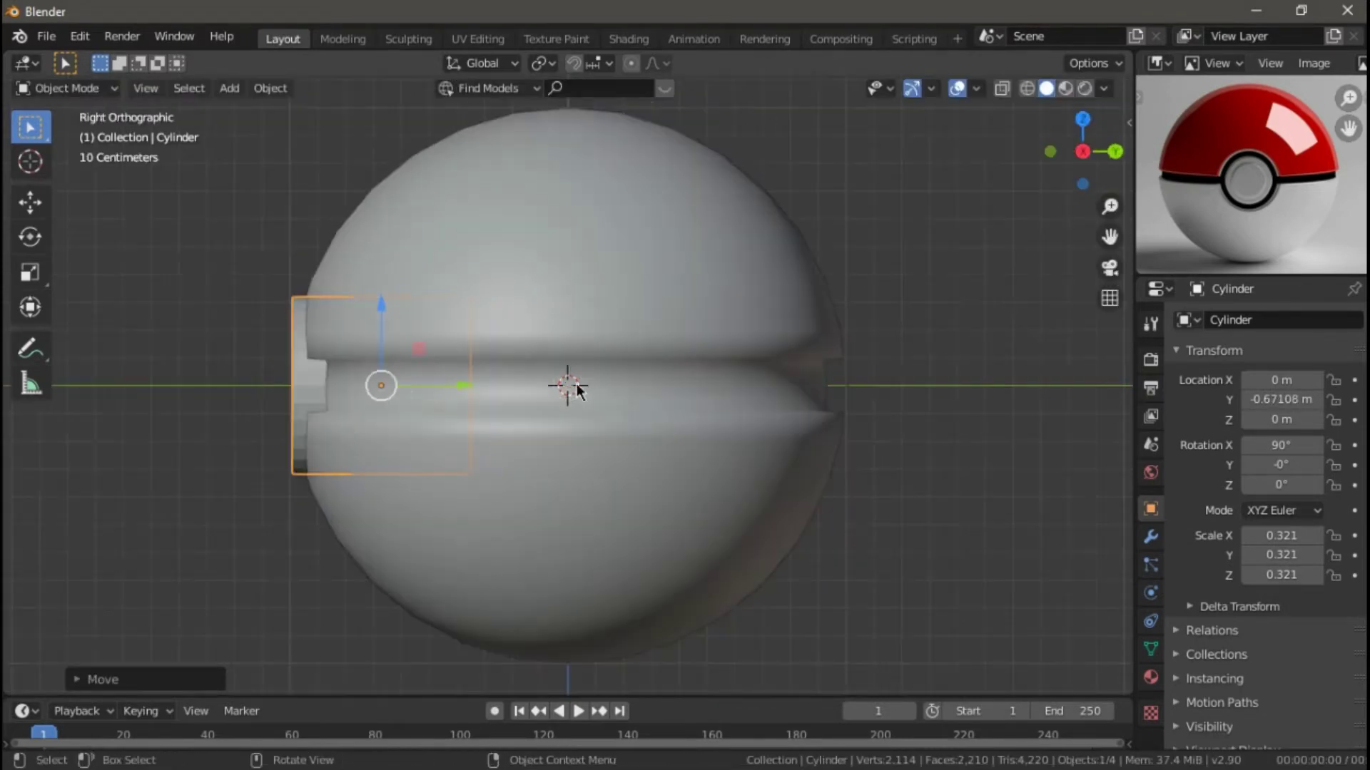
key(KP_1)
Scale the cylinder to 0.321 and inset its front face in Edit Mode
key(s)
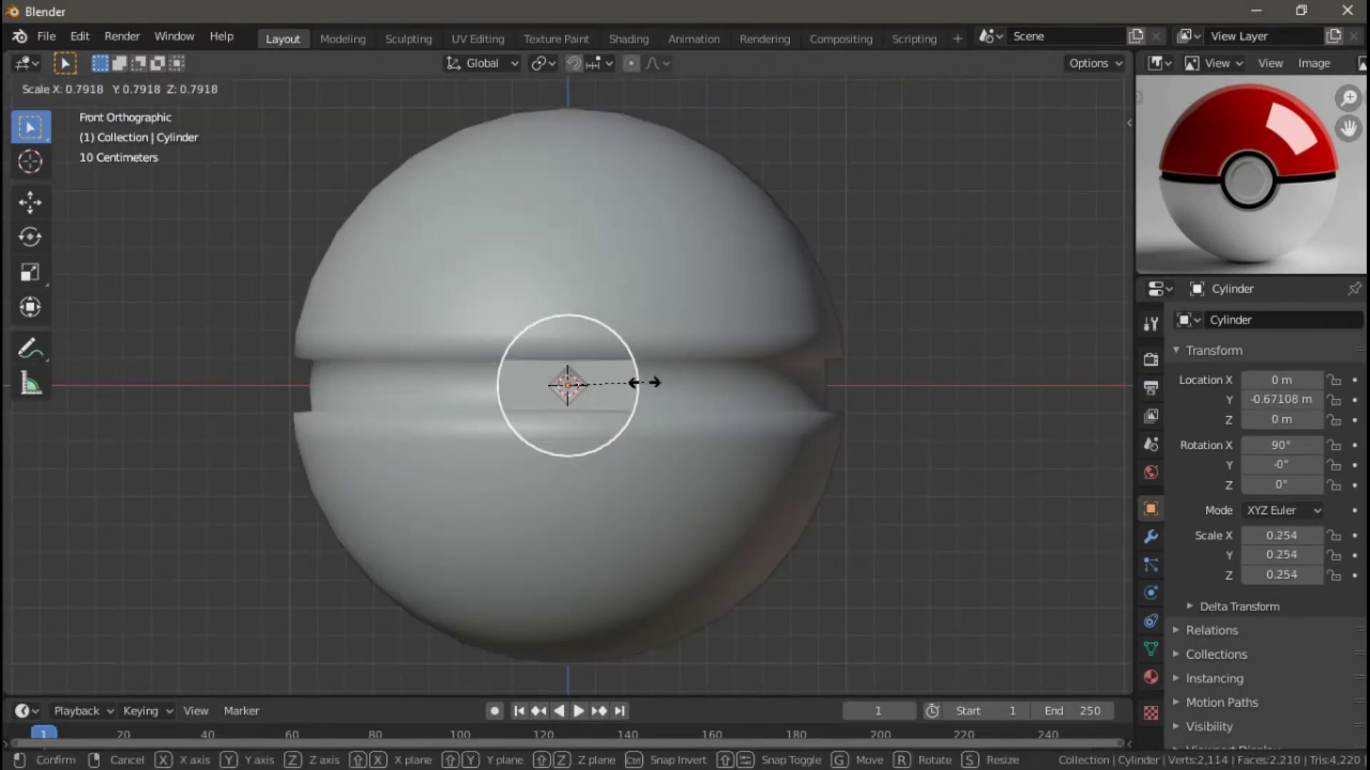
click(672, 383)
key(Tab)
key(alt+a)
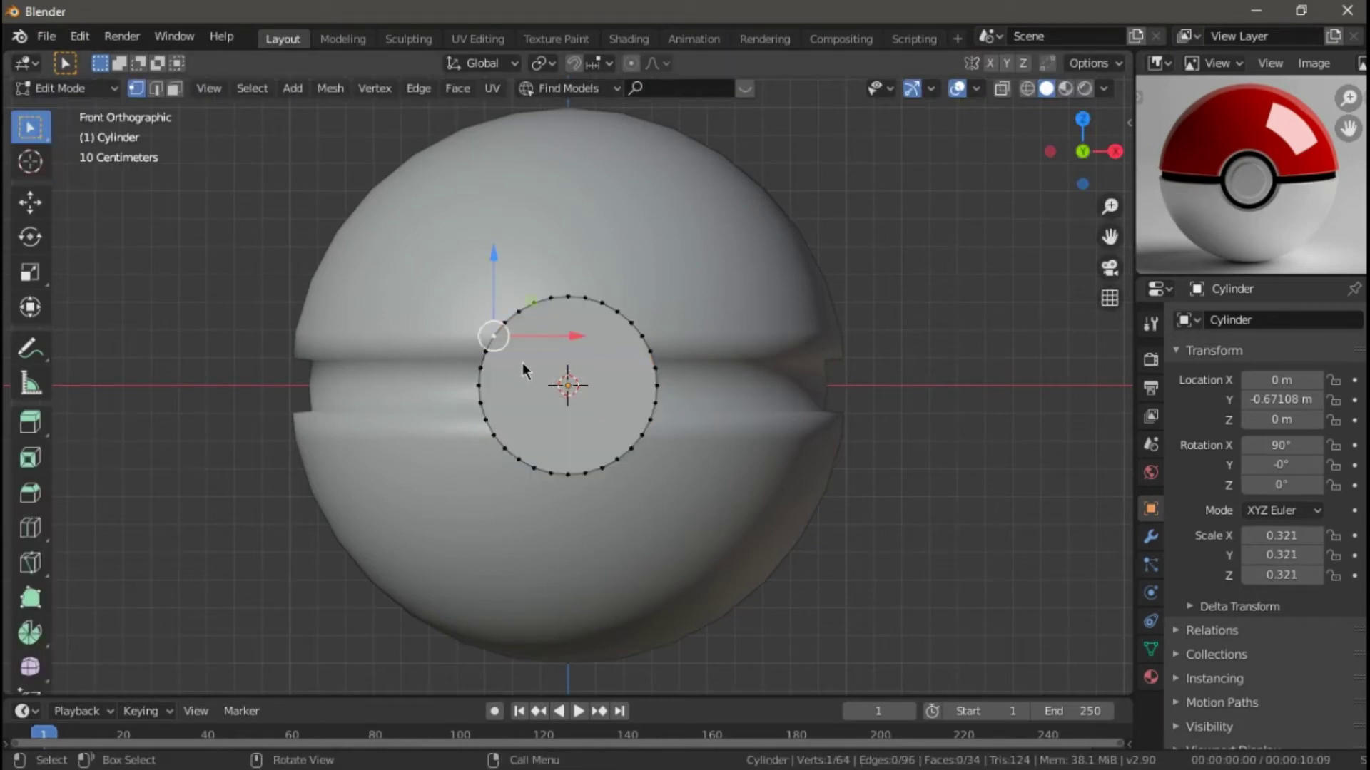
click(546, 358)
key(i)
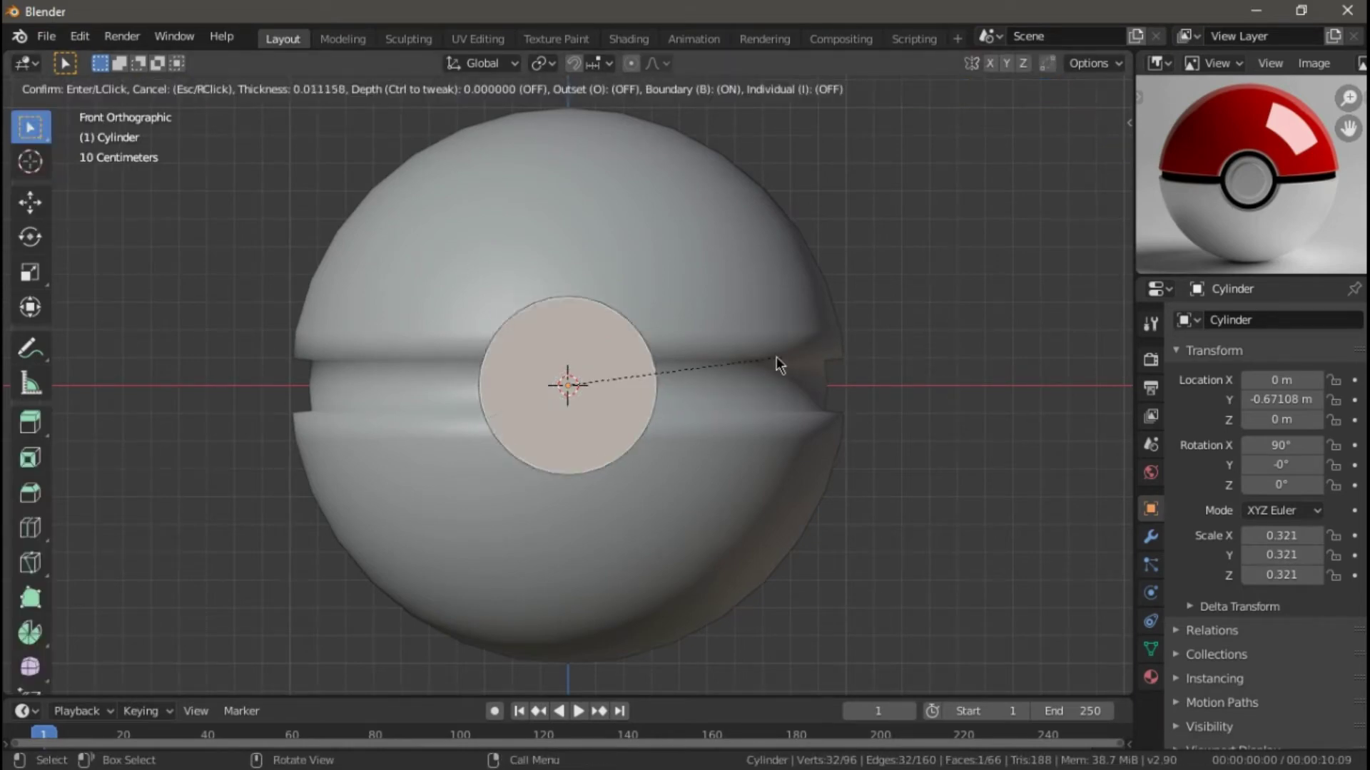
click(758, 361)
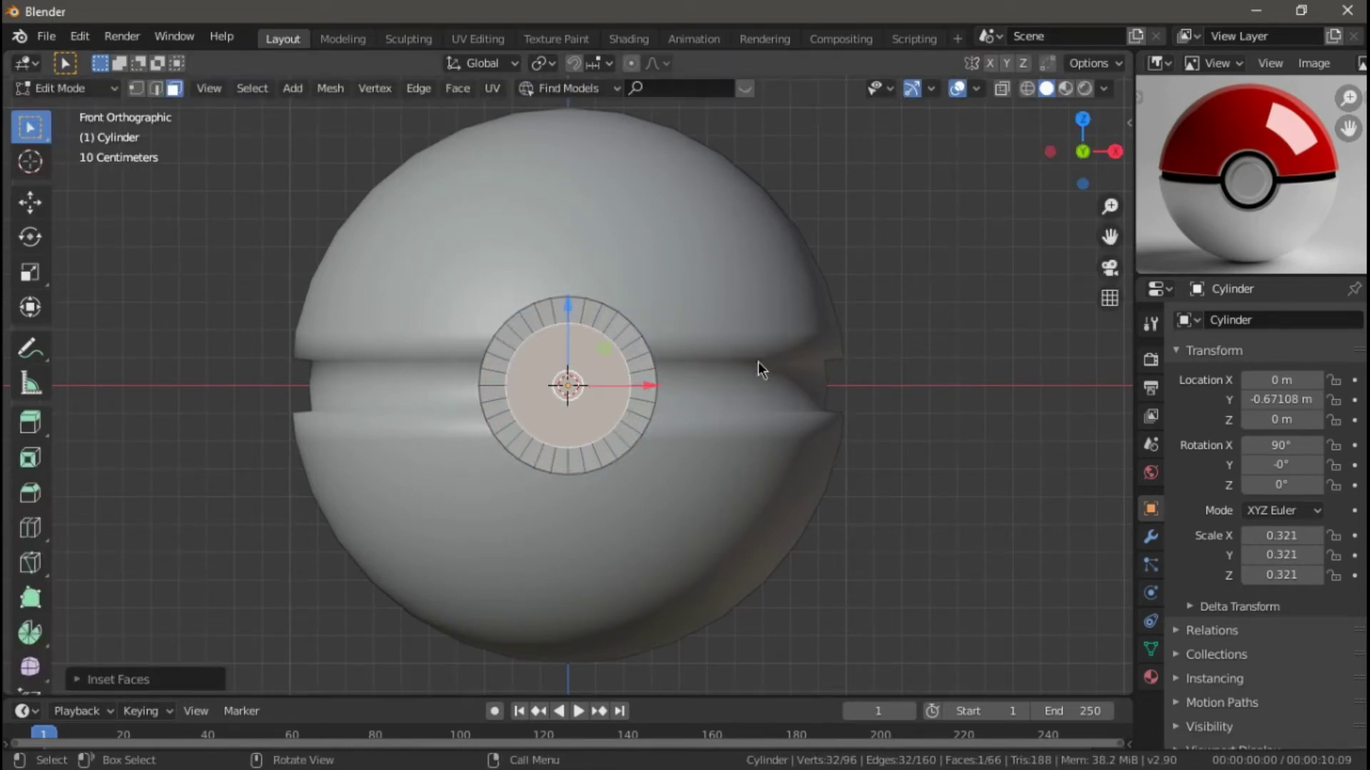
key(ctrl+z)
key(i)
click(737, 362)
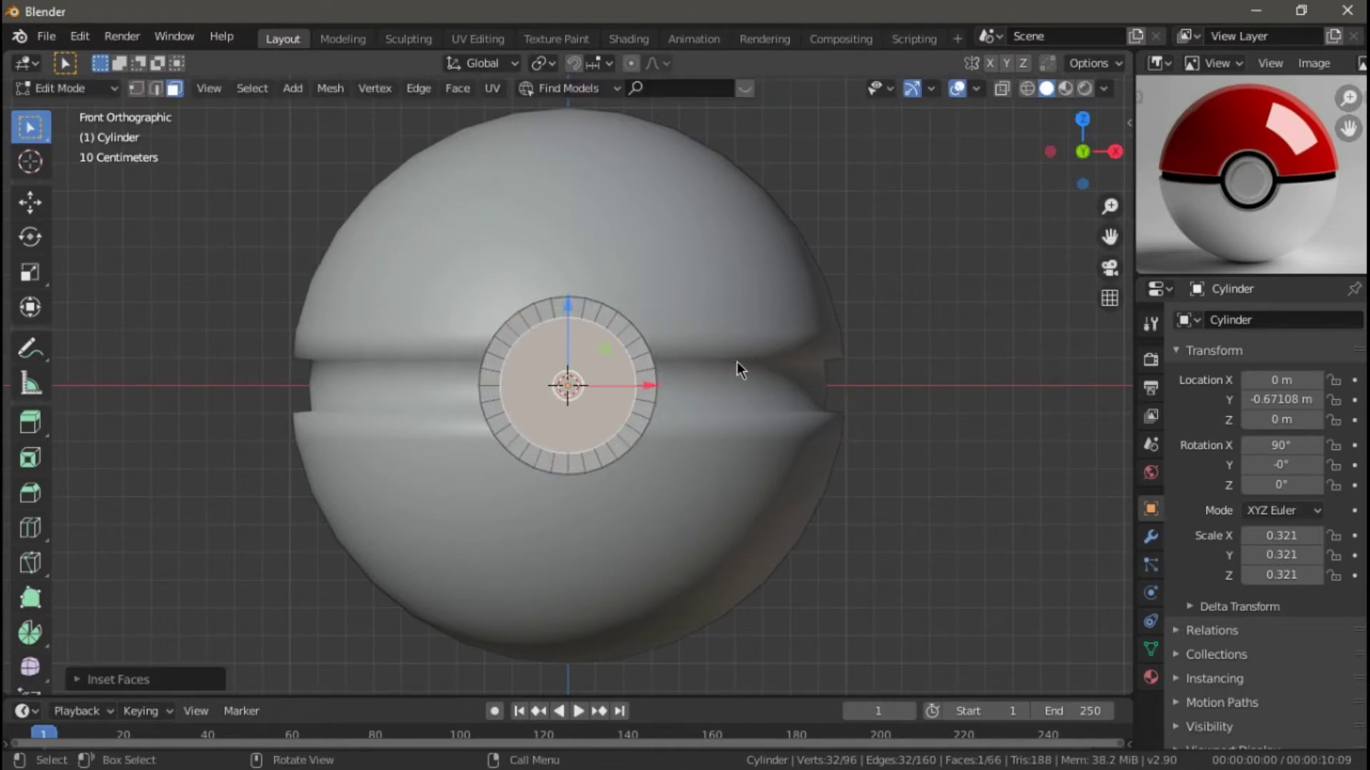
Extrude the inset face outward and inset it again for a second ring
key(KP_3)
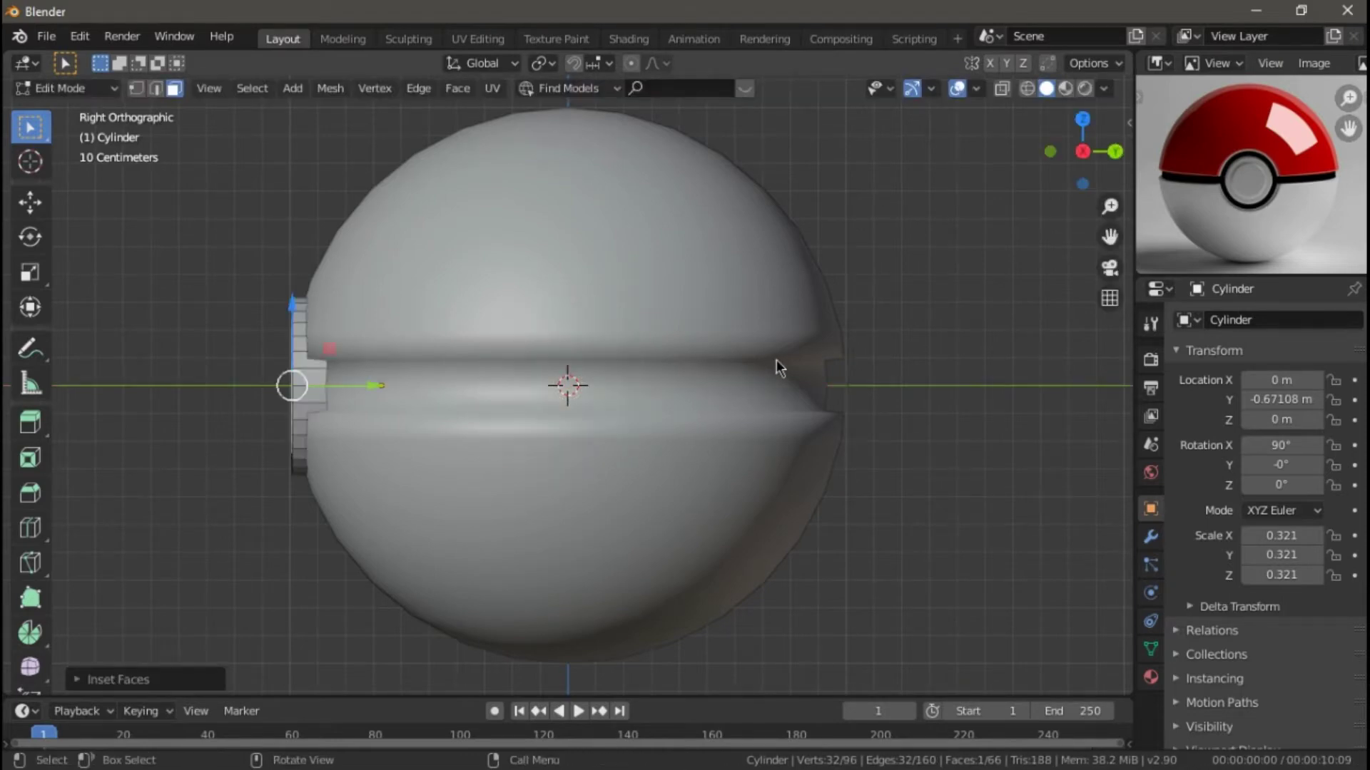
key(e)
click(548, 409)
key(KP_1)
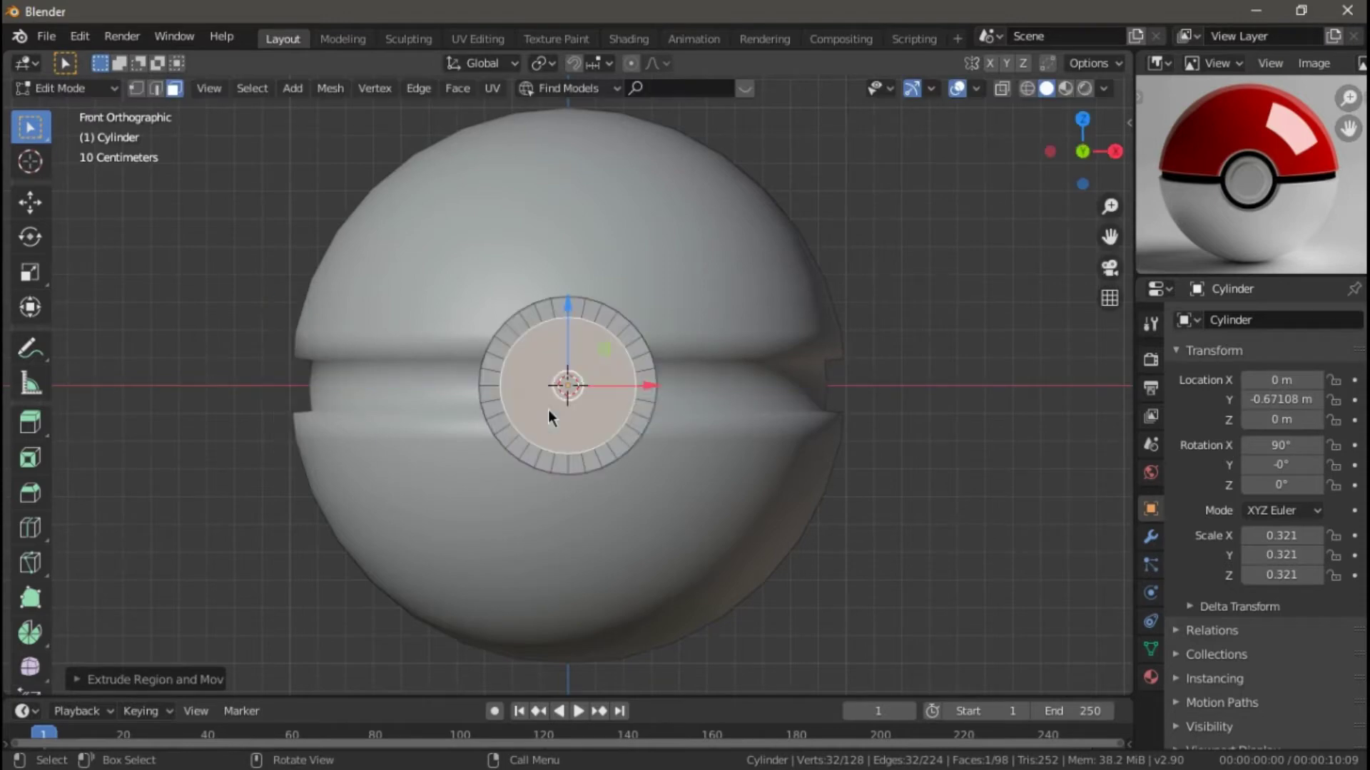
key(i)
click(703, 403)
middle_drag(703, 403, 751, 392)
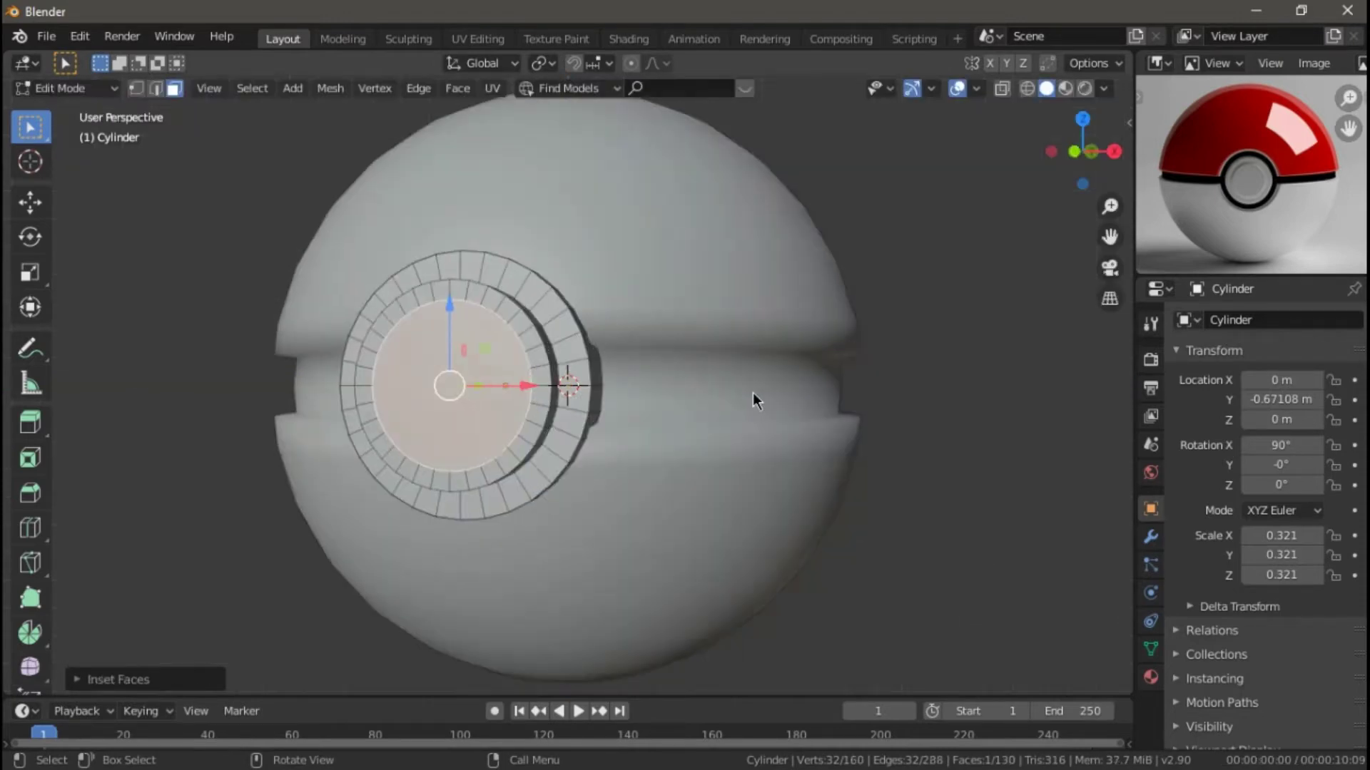
Inset and extrude the center face once more, checking the button's side profile
key(KP_3)
key(i)
click(671, 391)
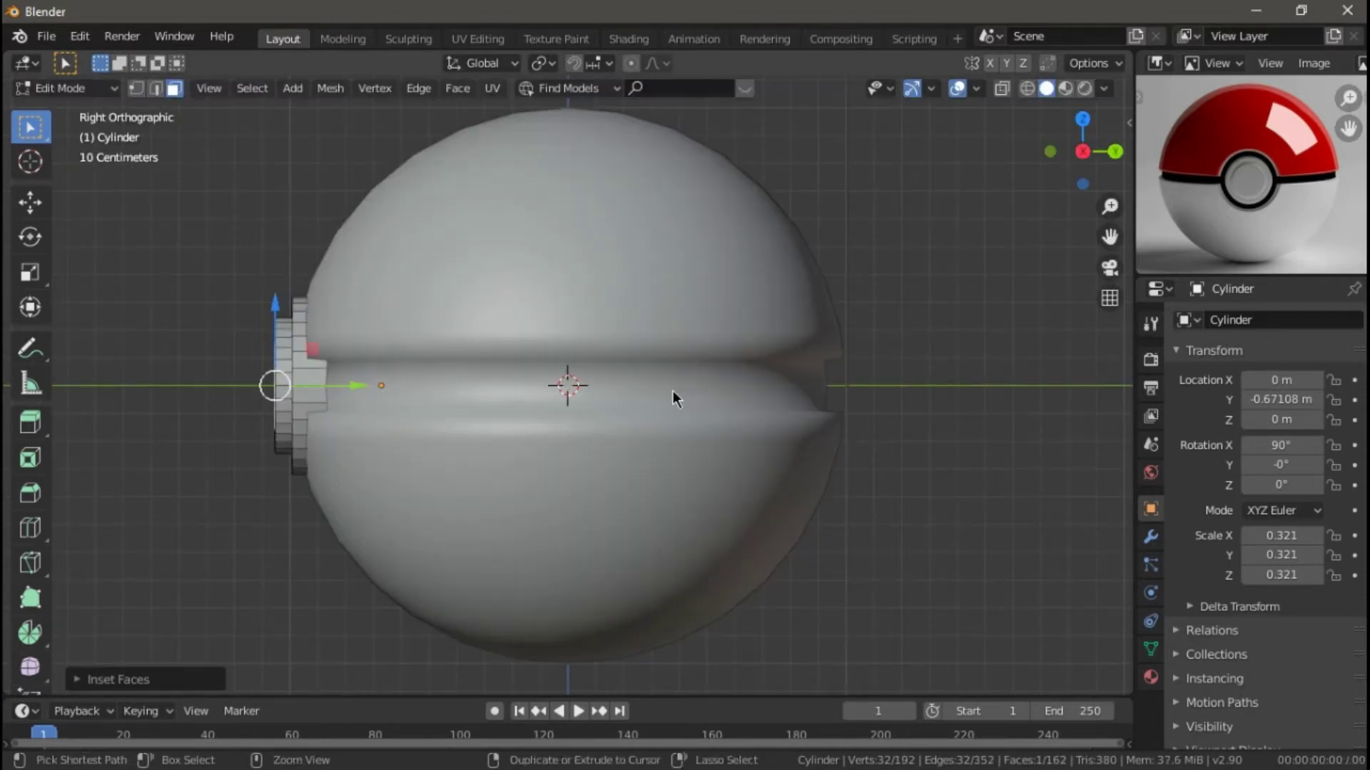
key(e)
click(675, 384)
key(KP_1)
key(KP_3)
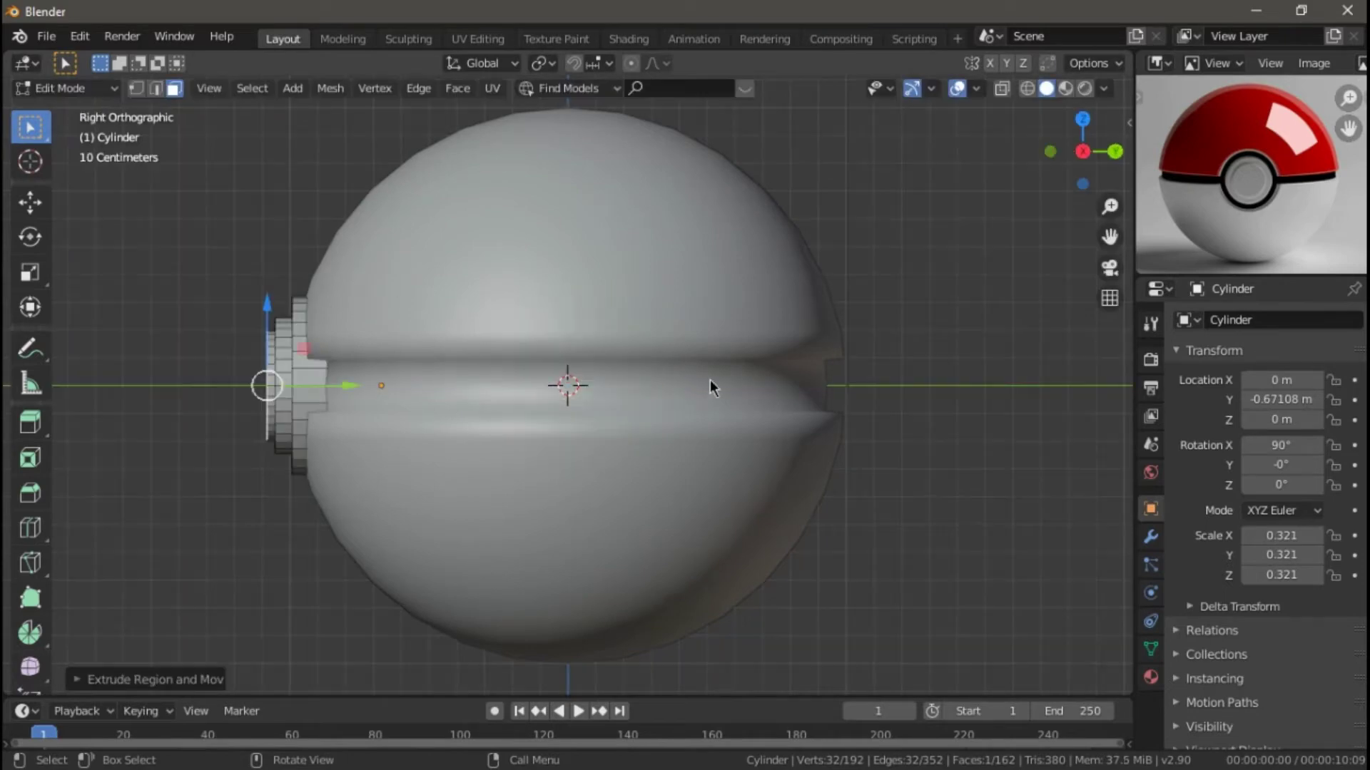
key(KP_1)
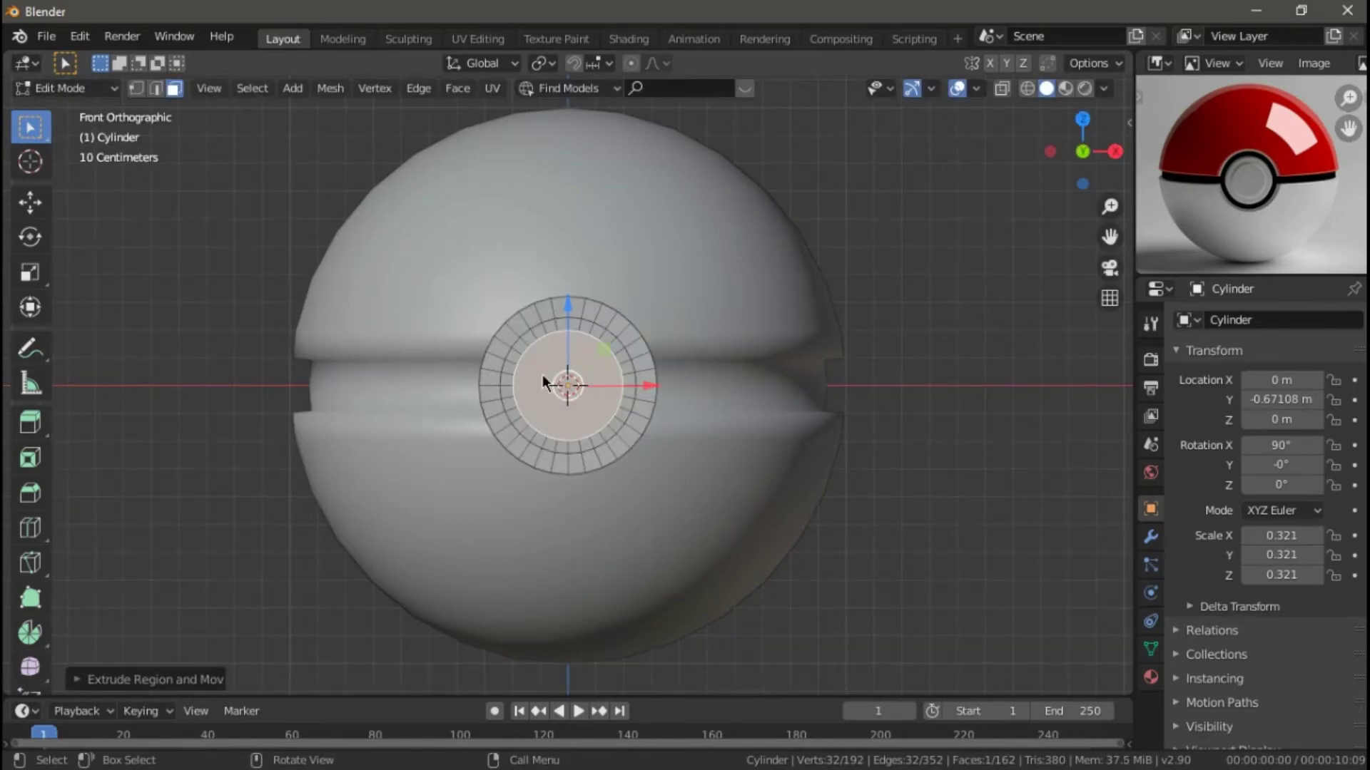
Select all the button's ring faces in X-ray and subdivide them
click(489, 362)
key(shift+z)
drag(442, 315, 660, 471)
right_click(596, 368)
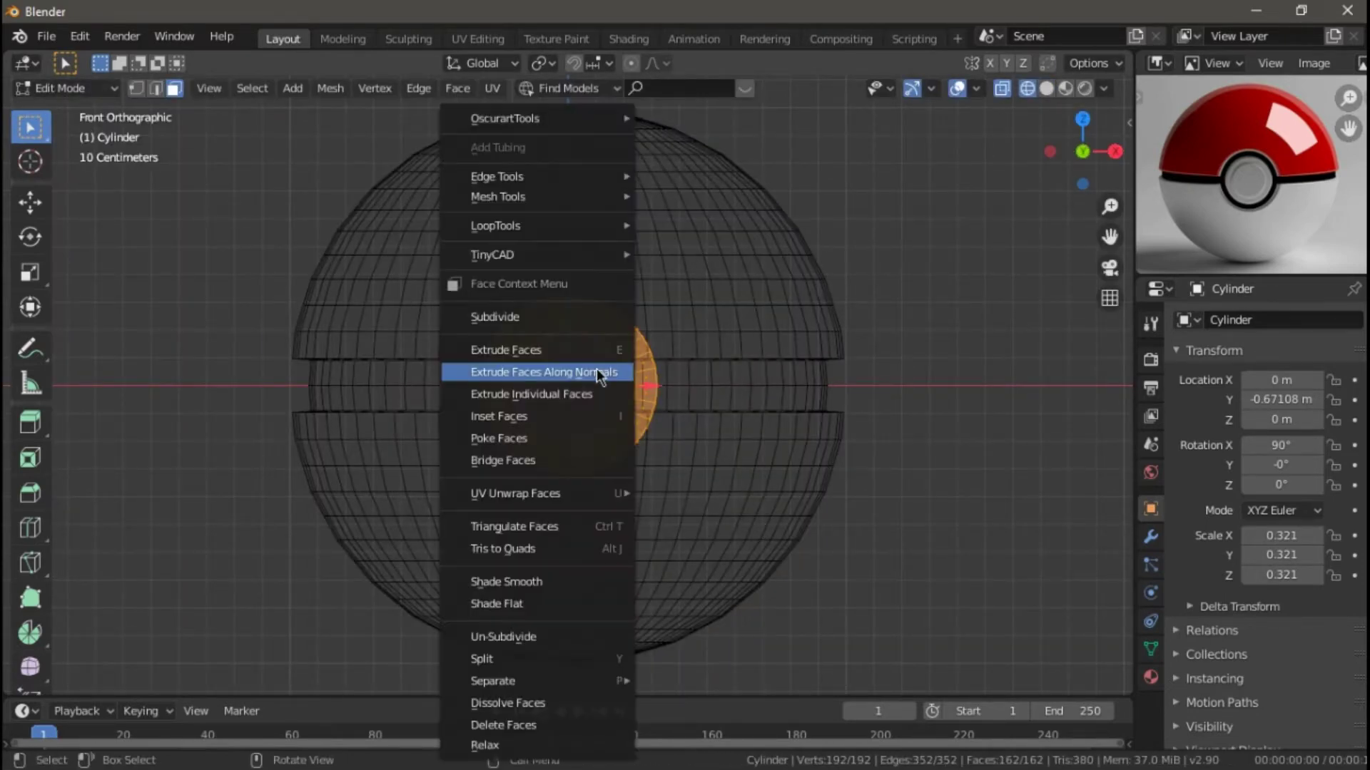
click(580, 317)
key(alt+a)
key(KP_3)
key(KP_1)
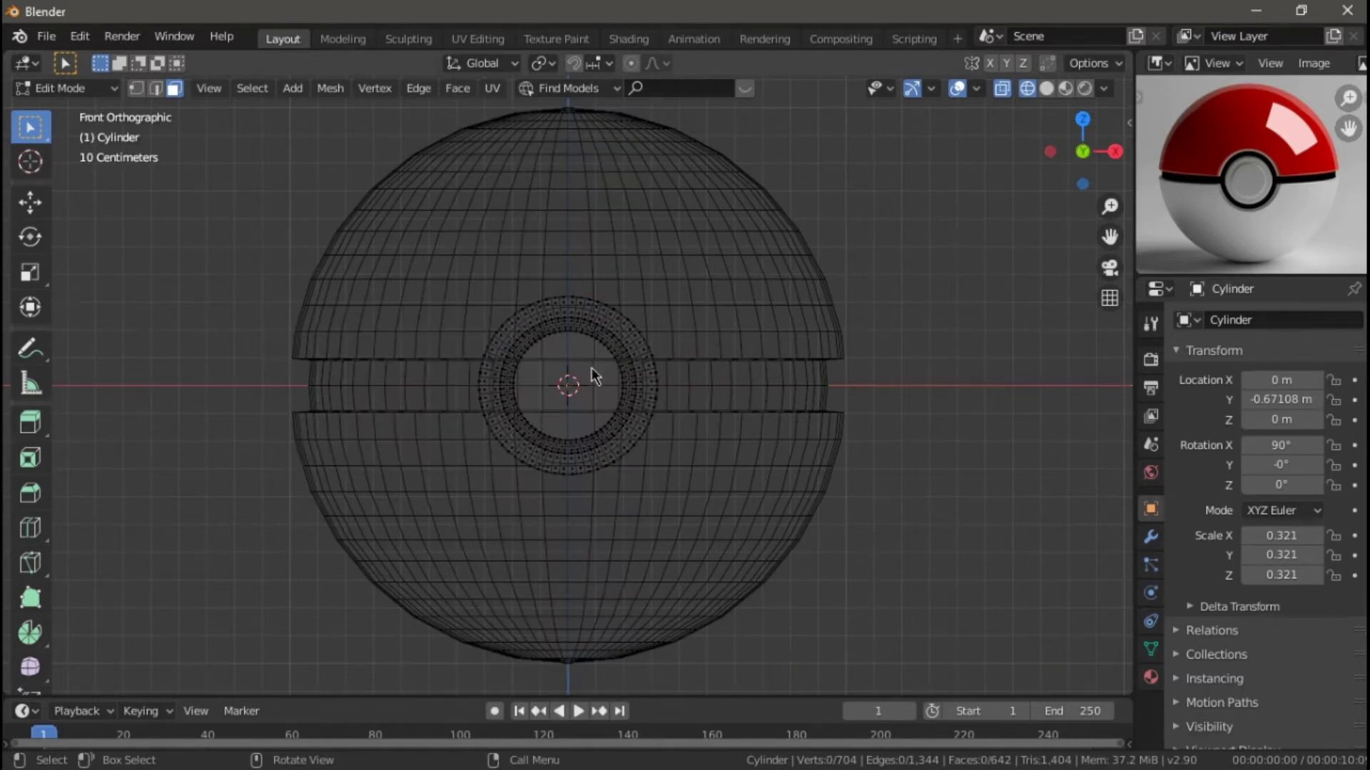
Return to Object Mode in solid shading, inspect the button, and also select the ball
click(100, 91)
click(65, 107)
key(shift+z)
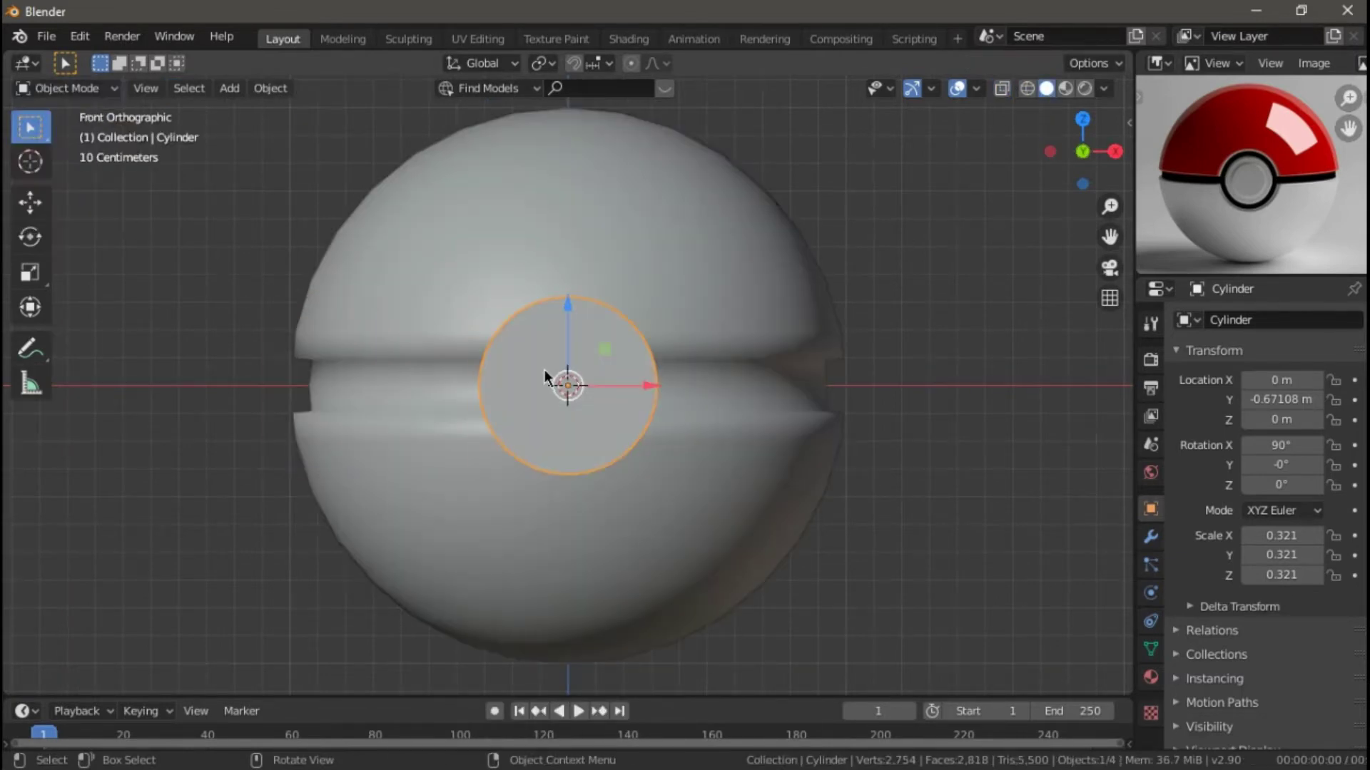
key(KP_3)
key(KP_1)
key(KP_8)
key(KP_8)
key(KP_8)
key(KP_2)
key(KP_2)
key(KP_2)
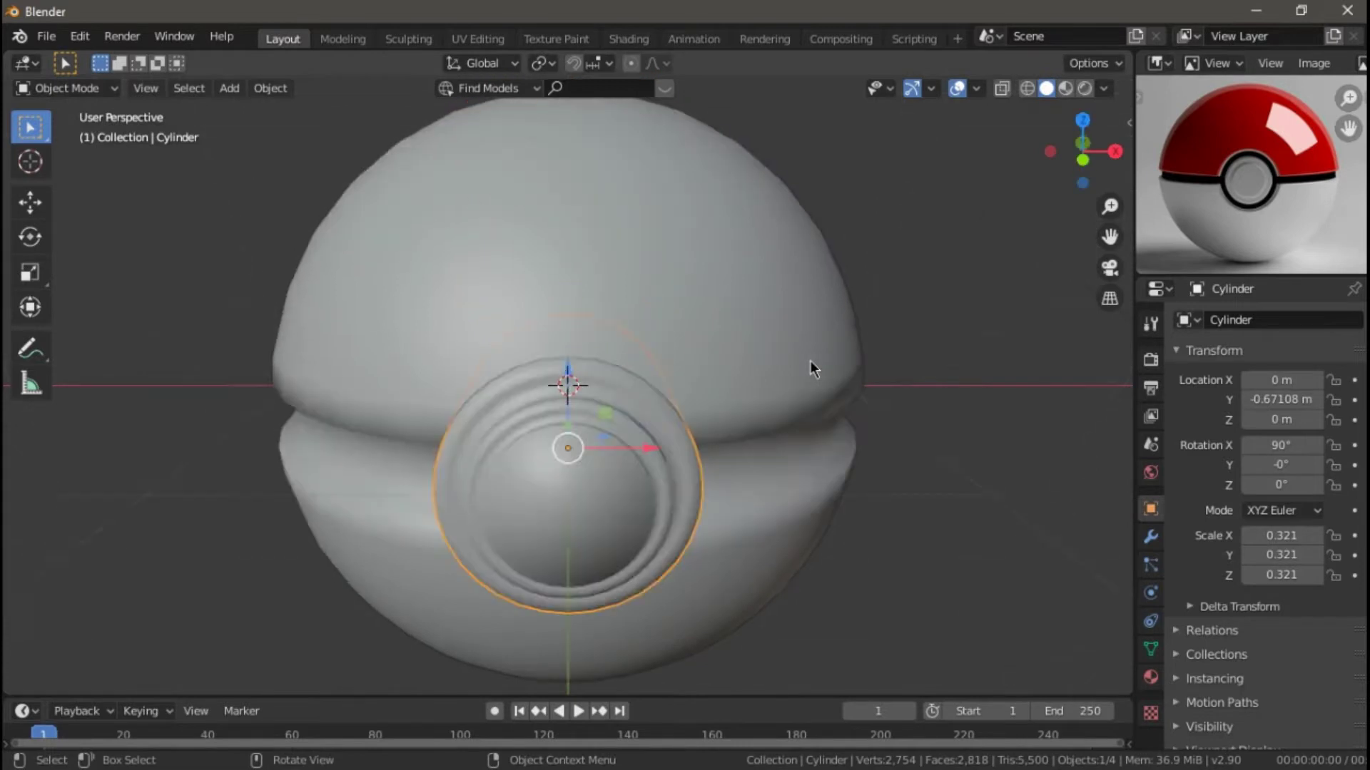
key(KP_2)
key(KP_2)
key(KP_2)
key(KP_1)
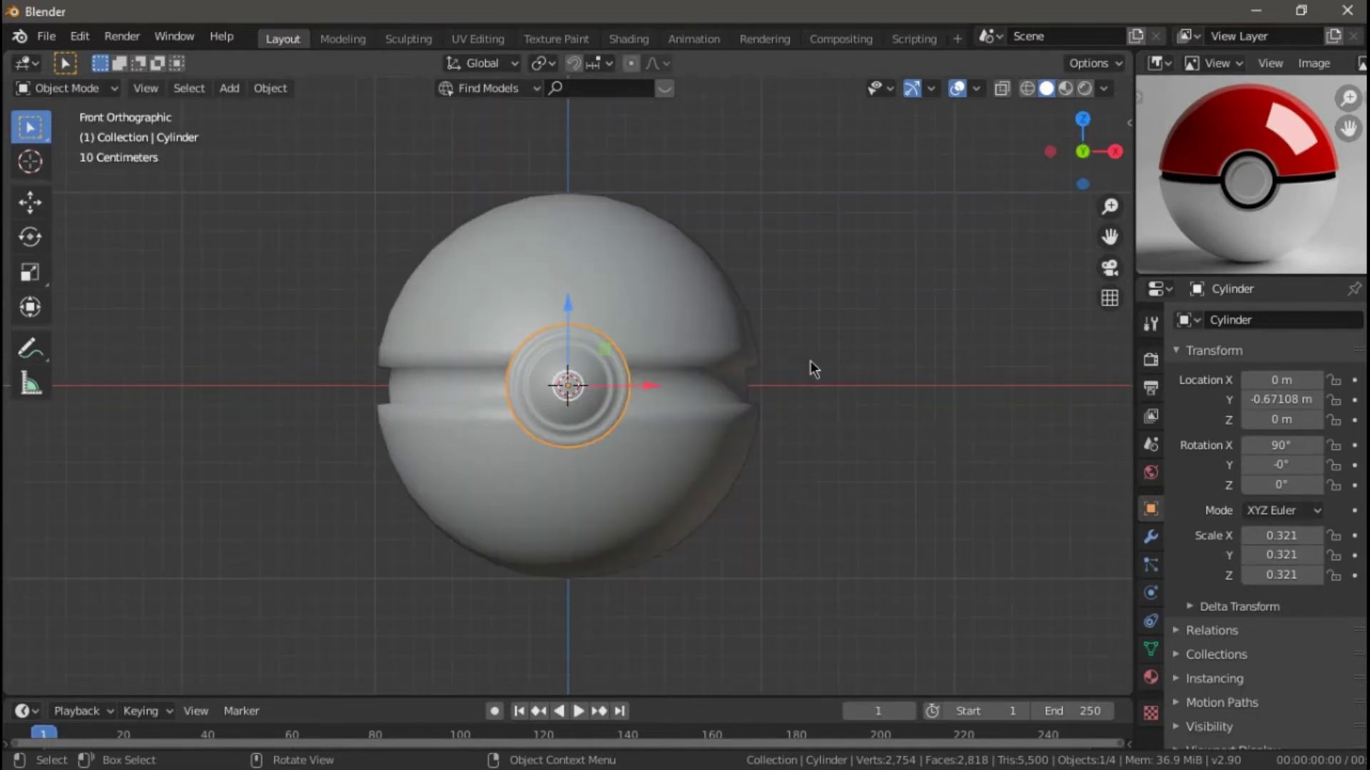
scroll(700, 362, up, 3)
scroll(613, 380, down, 2)
drag(611, 373, 234, 155)
Join the ball and button into a single object
right_click(669, 328)
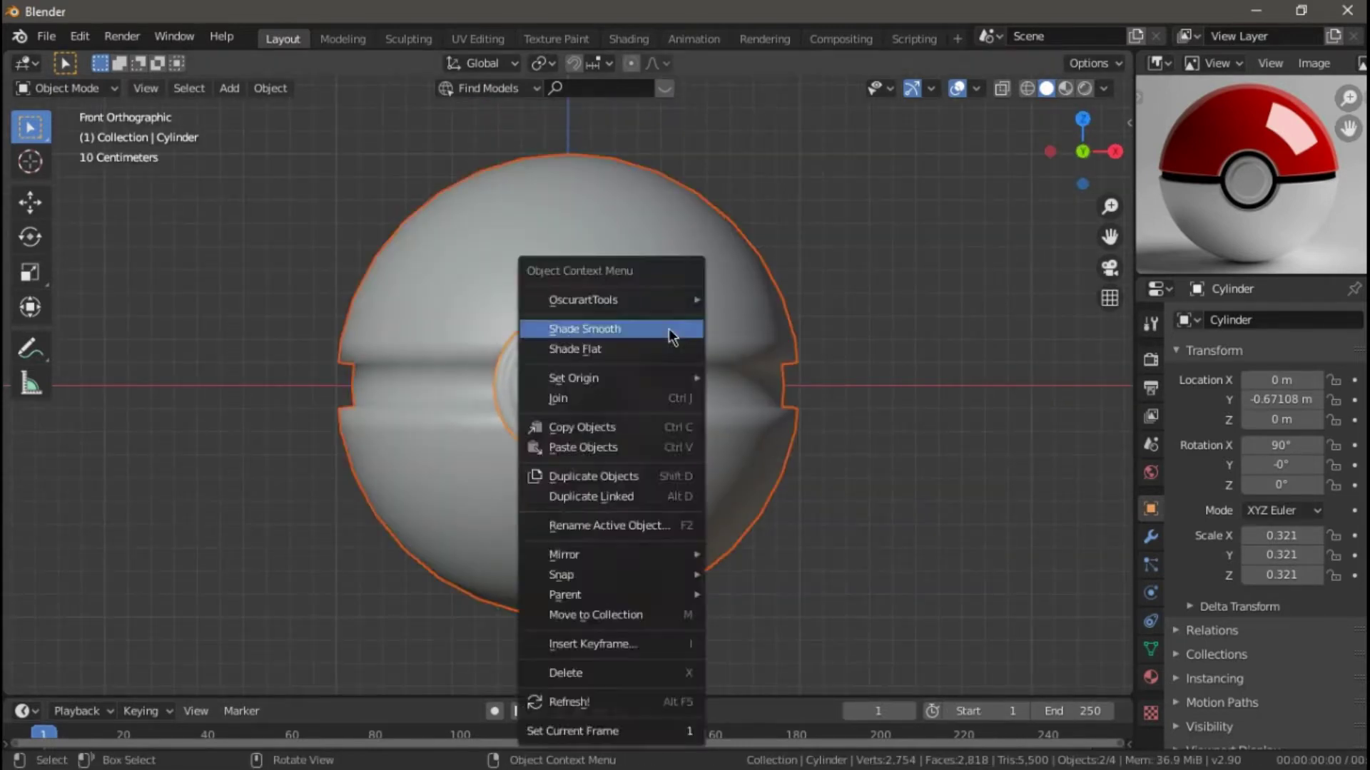
click(669, 328)
click(227, 87)
key(ctrl+j)
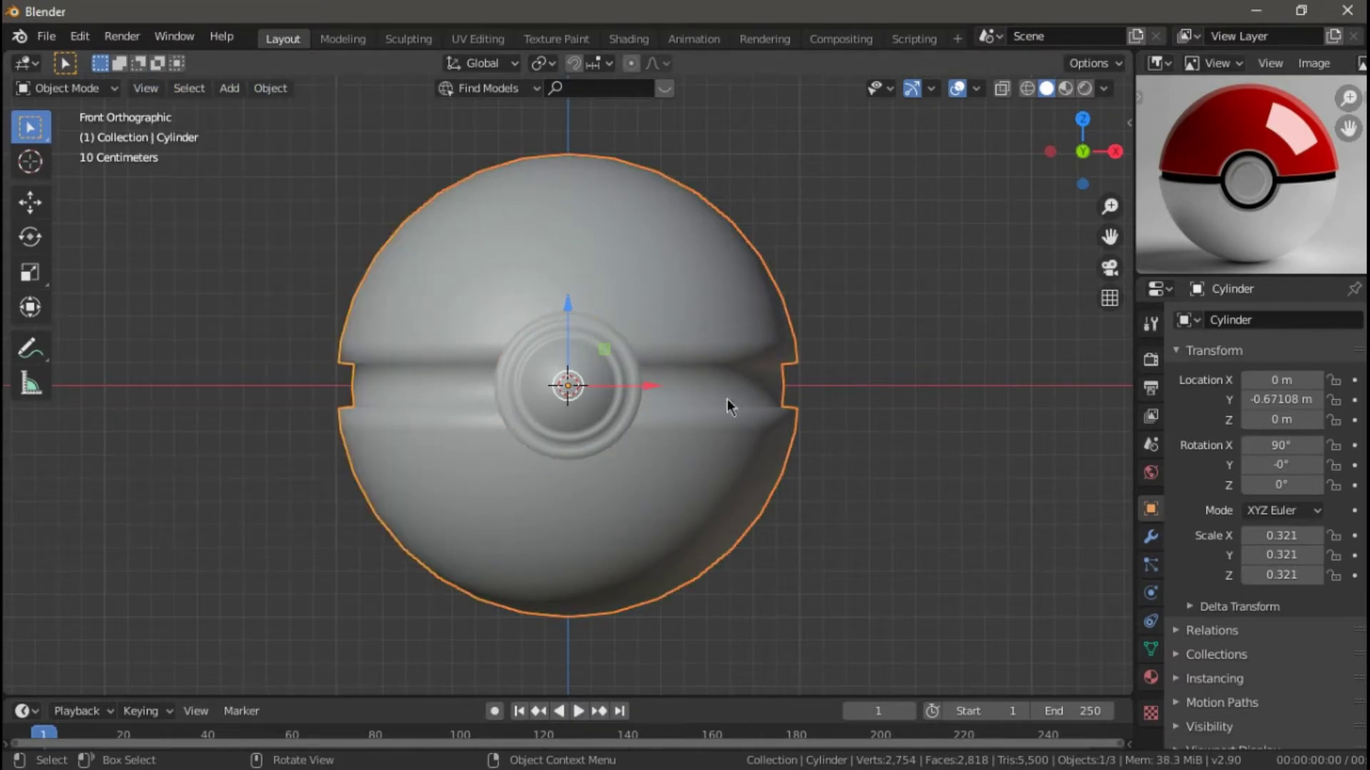
key(g)
key(Escape)
Add a Smooth modifier to the ball with Repeat 2
click(1151, 537)
click(1261, 320)
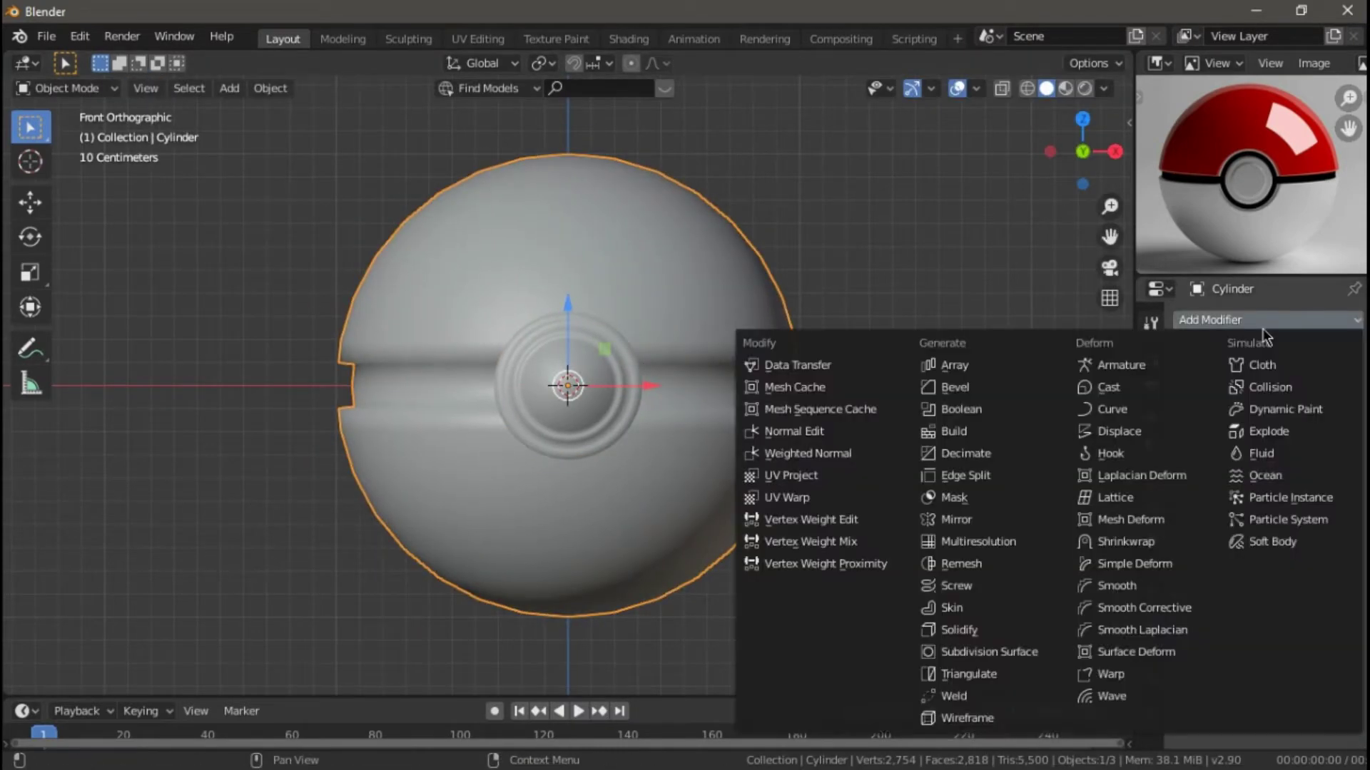
click(1134, 586)
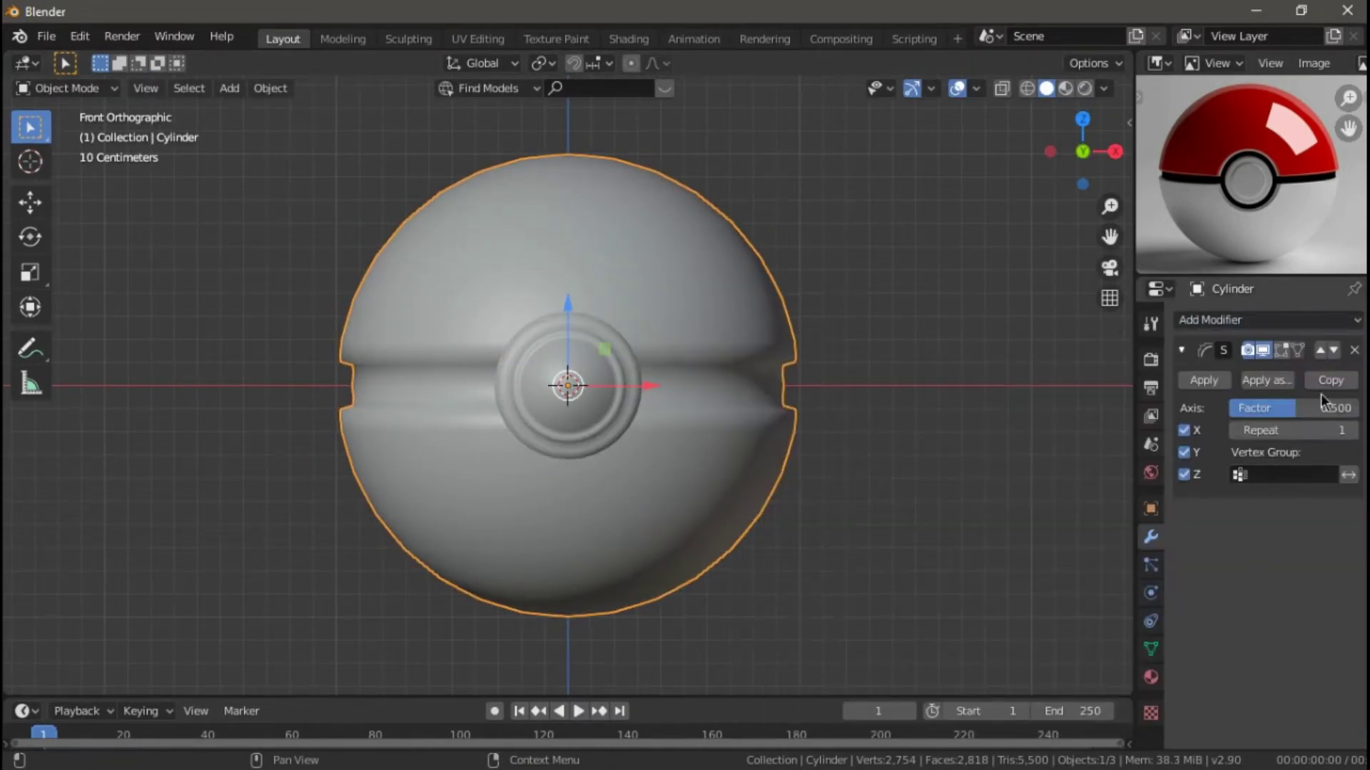
click(1352, 431)
Reselect the ball, duplicate it, undo the copy, and hide the ball
click(930, 380)
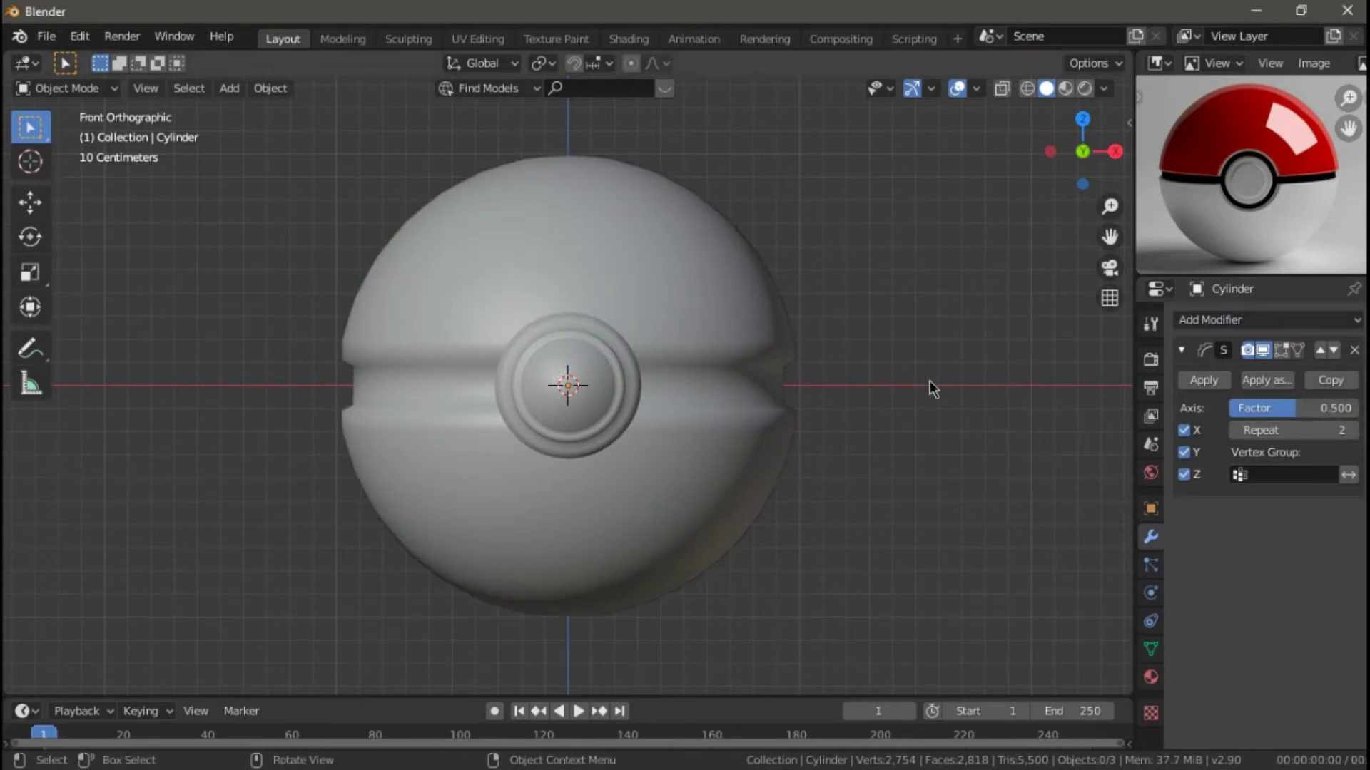
middle_drag(930, 380, 927, 375)
key(KP_1)
click(743, 336)
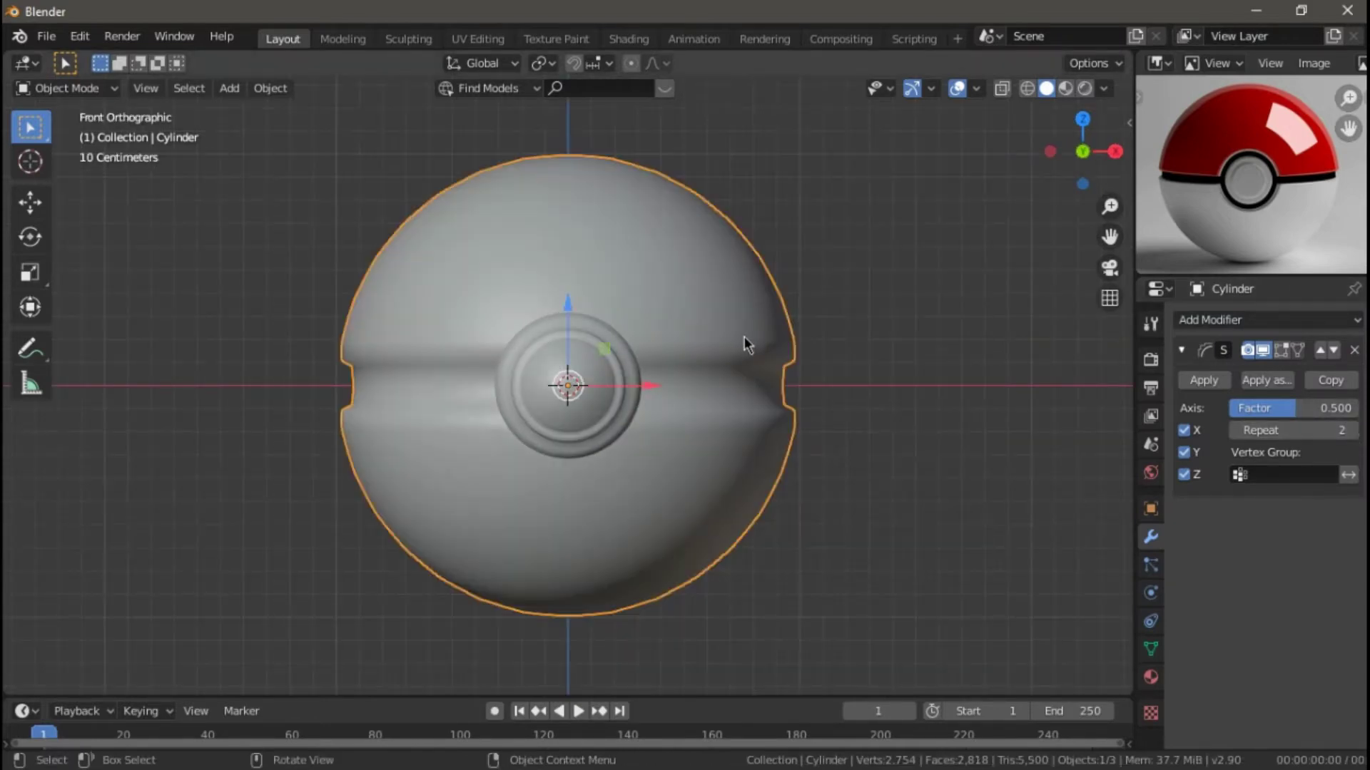
key(shift+d)
right_click(741, 333)
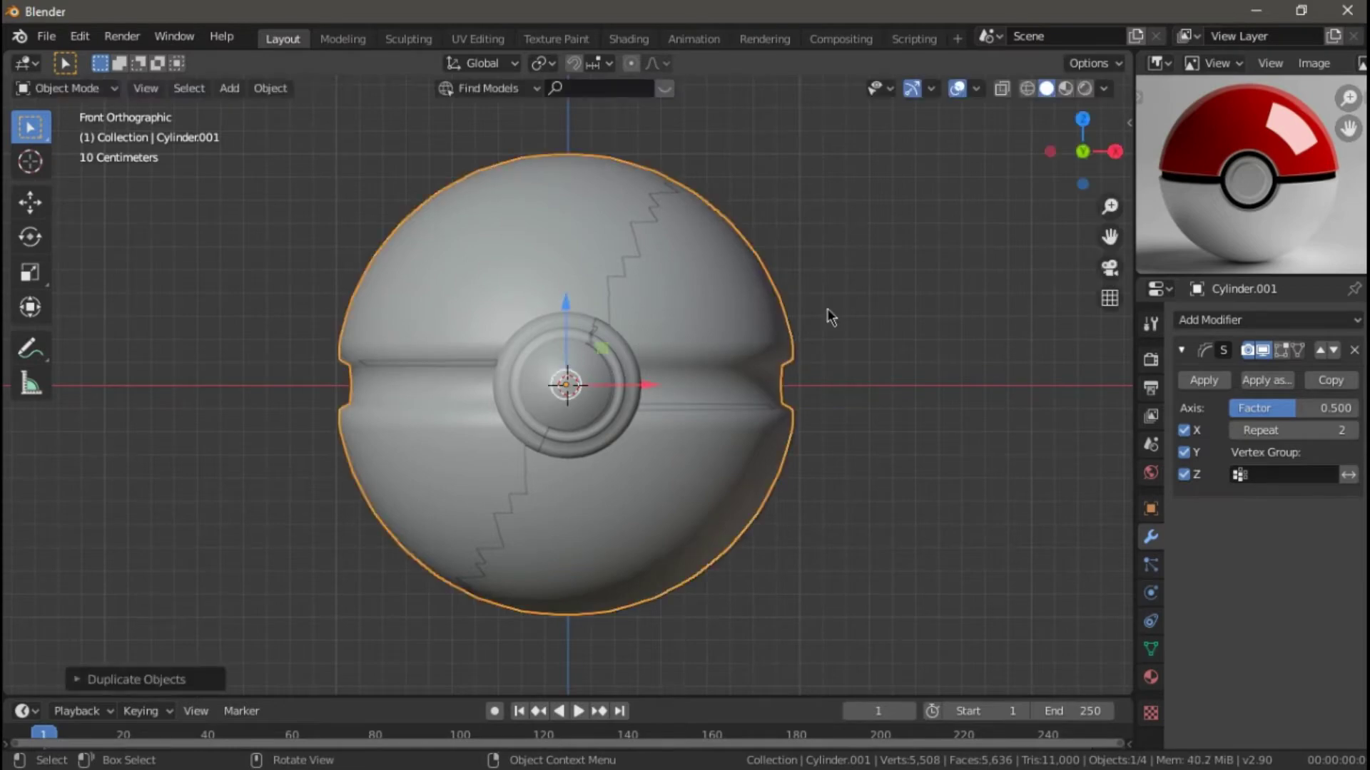
key(ctrl+z)
key(h)
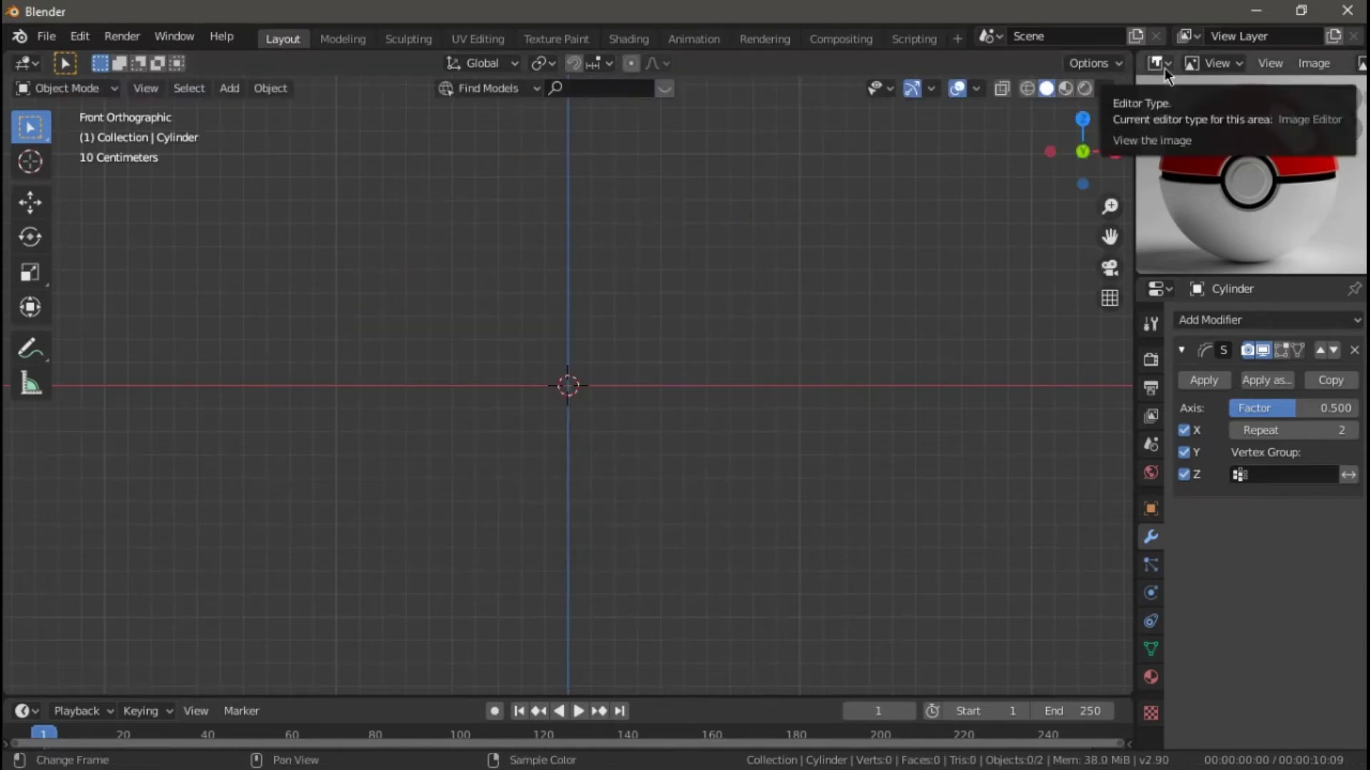
Switch the image area to the Outliner, keep a hidden Cylinder.001 copy, and add a UV sphere
click(1157, 62)
click(1047, 137)
key(alt+h)
click(692, 298)
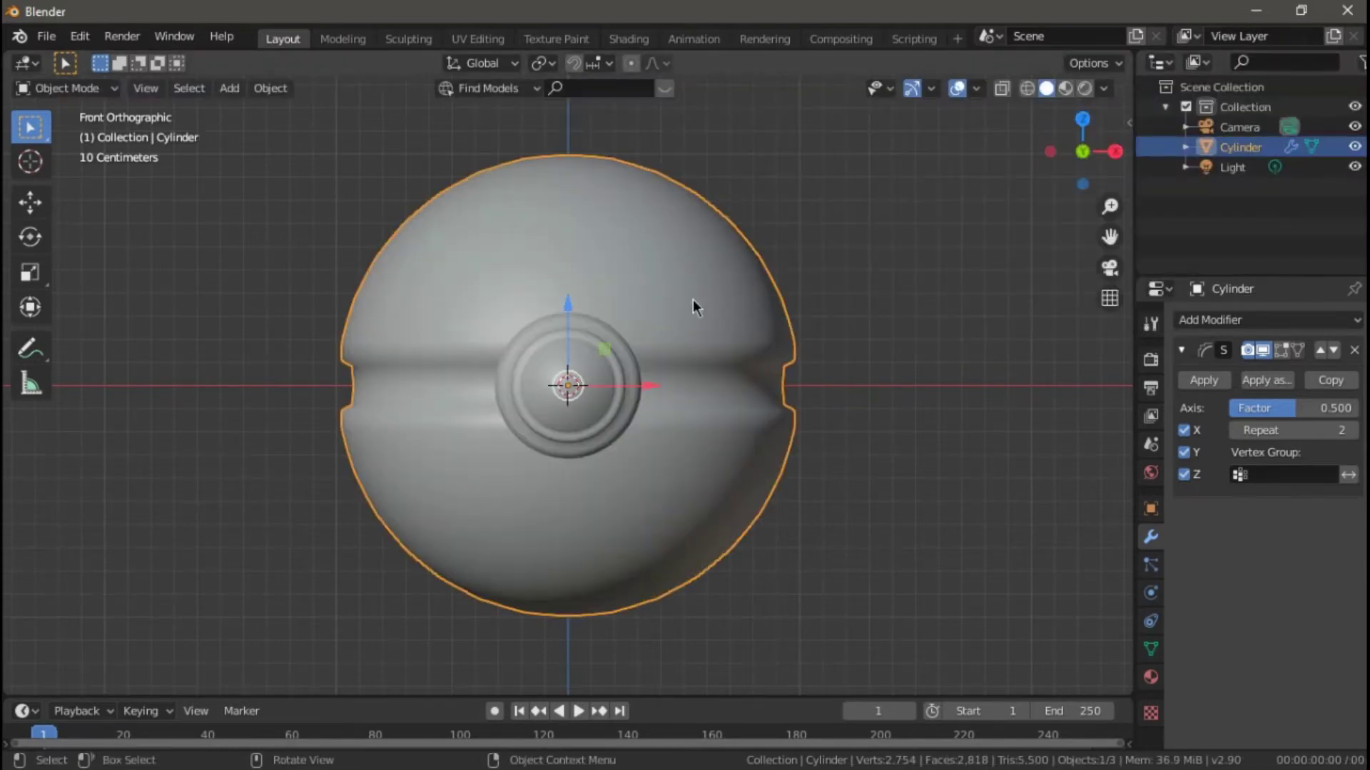
key(shift+d)
right_click(692, 299)
click(1353, 167)
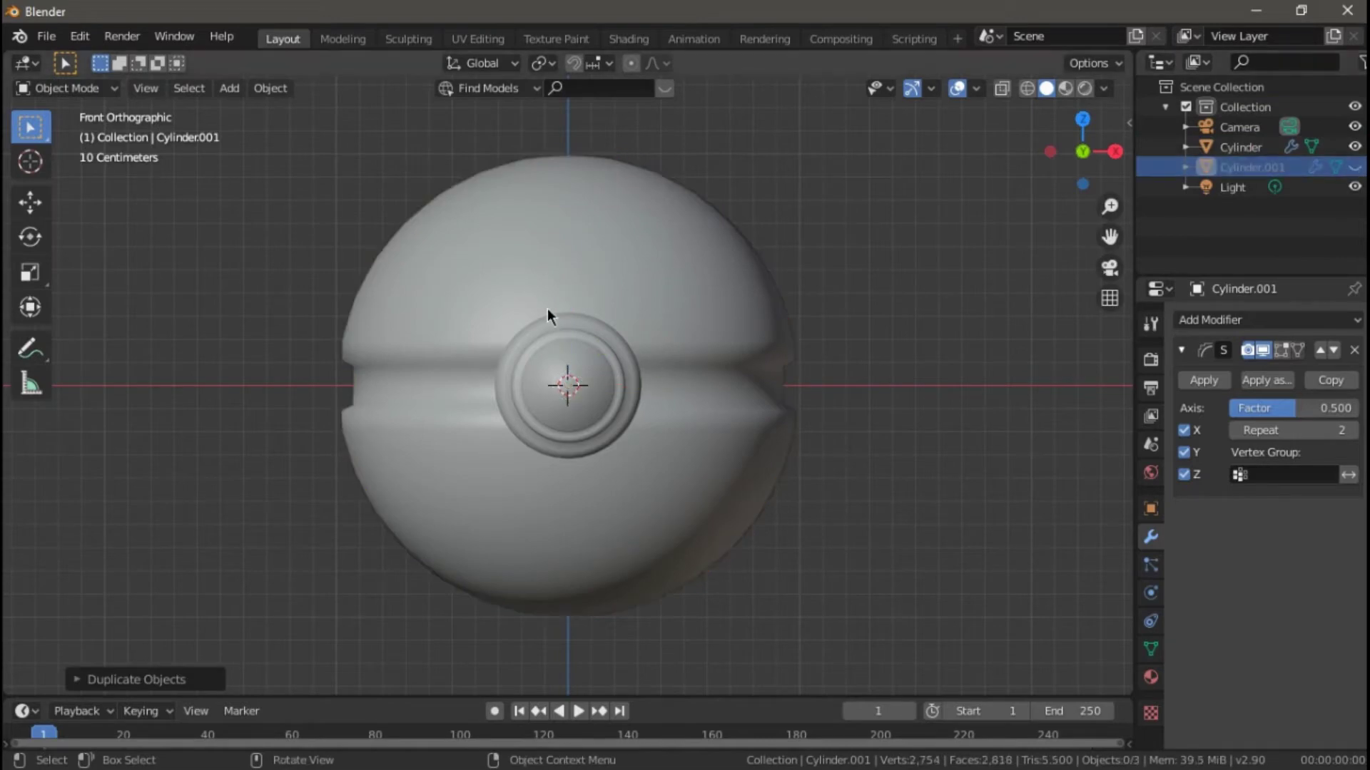
key(shift+a)
click(650, 375)
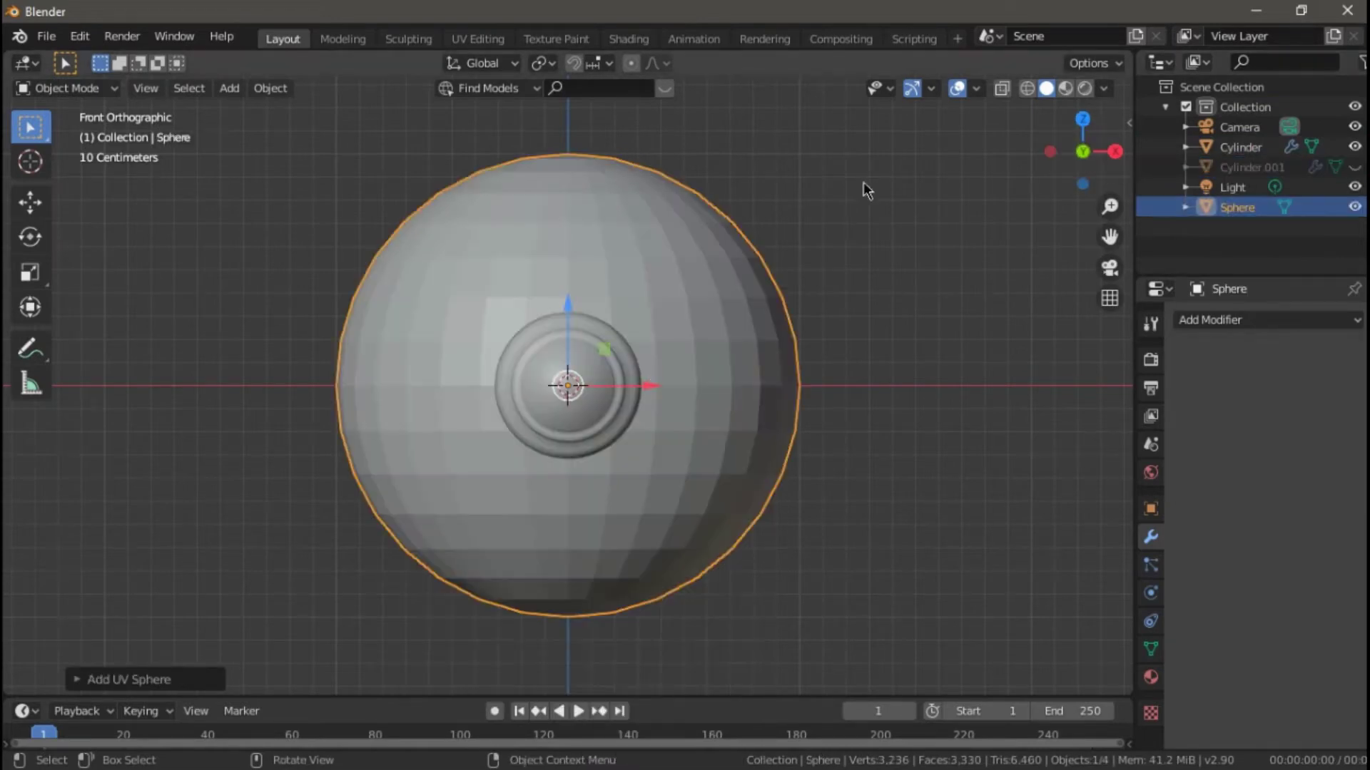
Hide the Cylinder, rotate the sphere 90° on X, and delete its lower half
click(1356, 145)
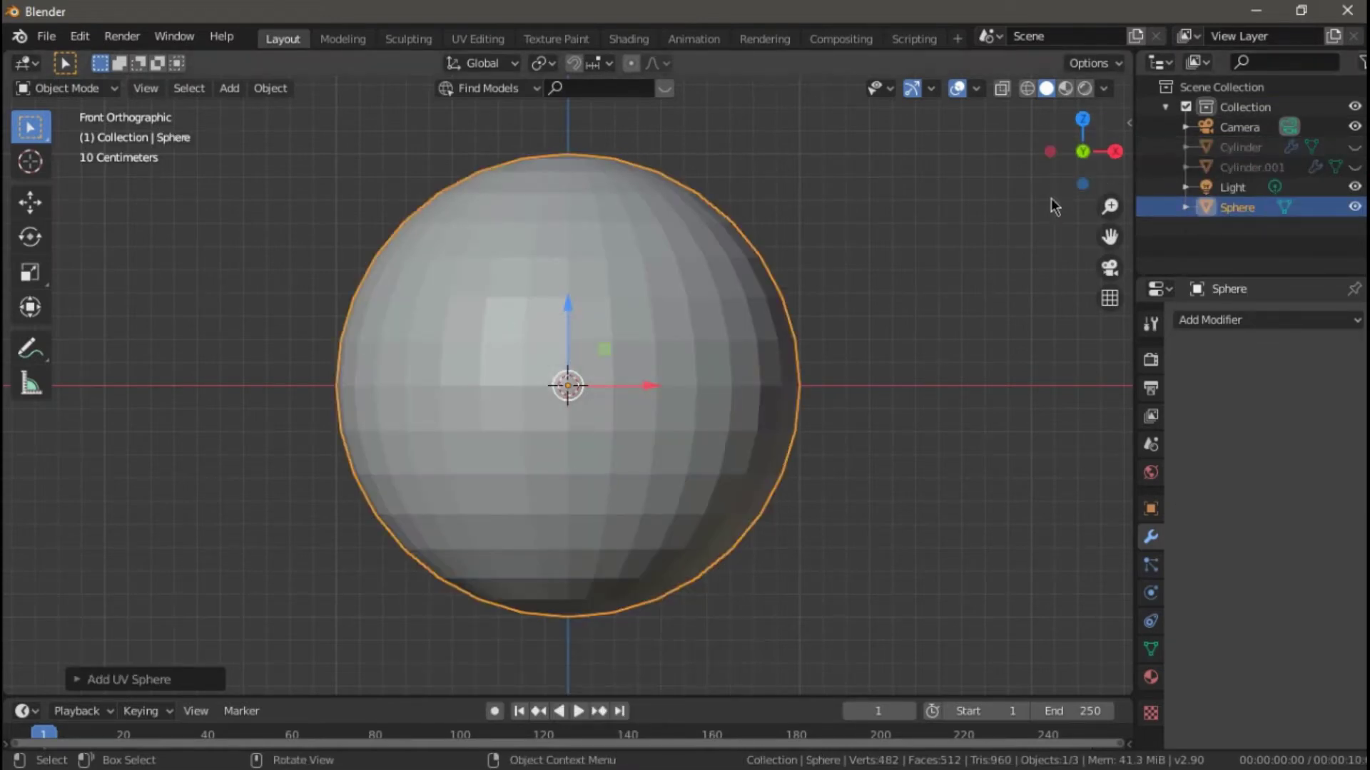
text(rx)
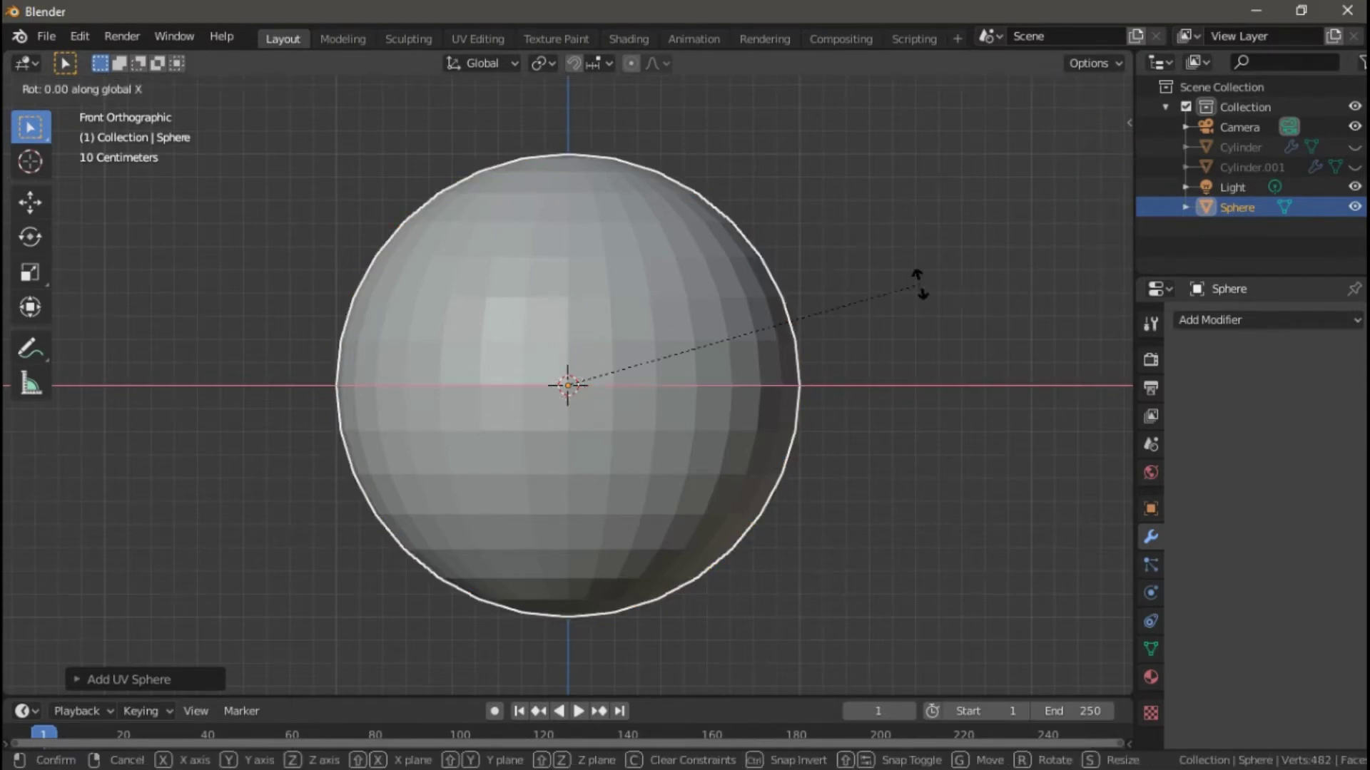
text(90)
key(Return)
key(Tab)
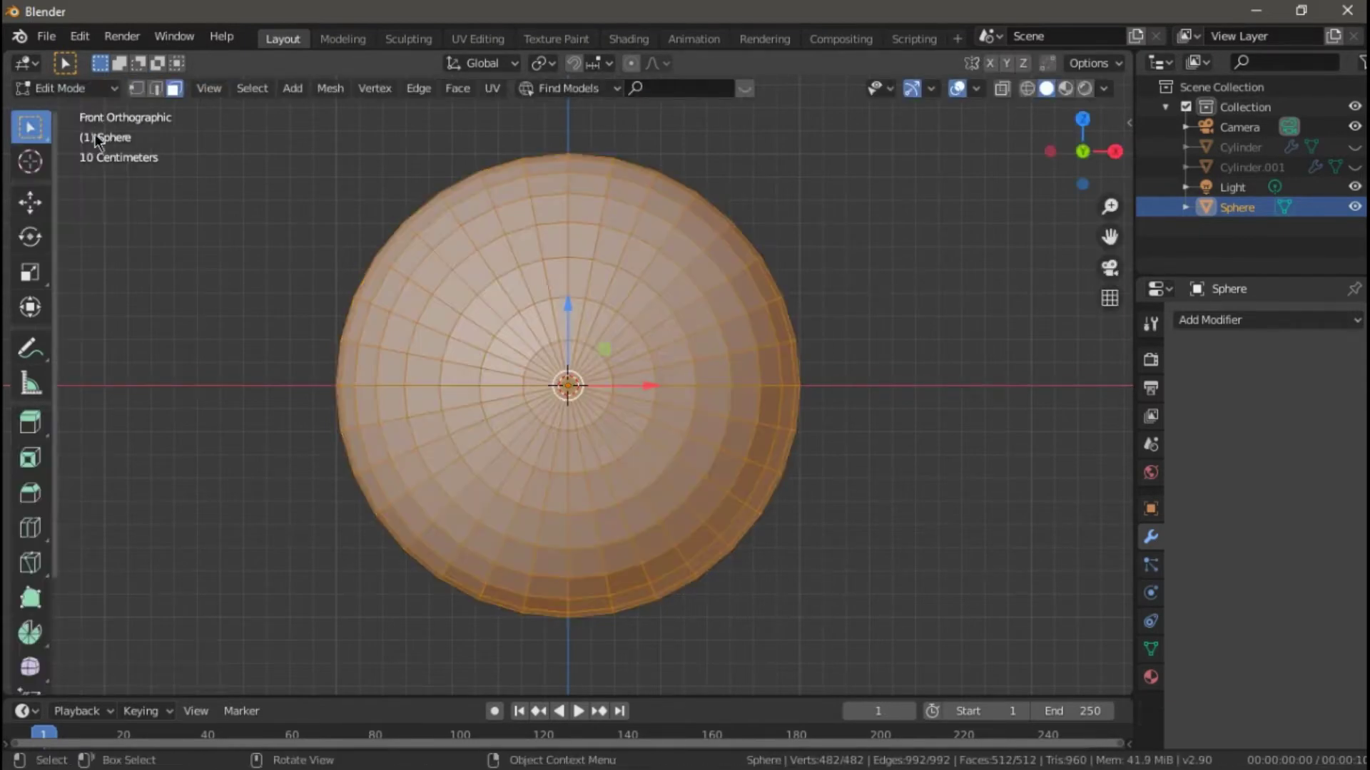
key(alt+a)
drag(214, 383, 907, 663)
right_click(724, 446)
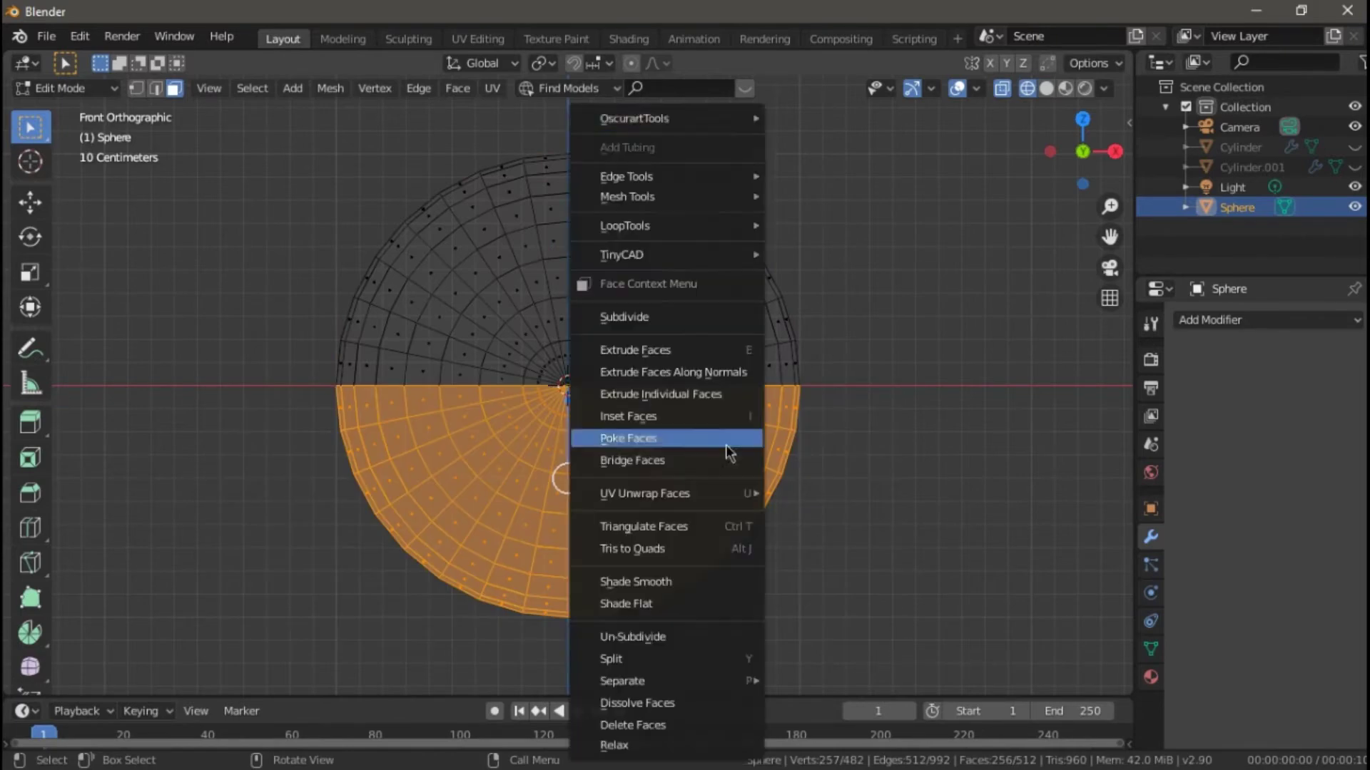
key(x)
click(944, 354)
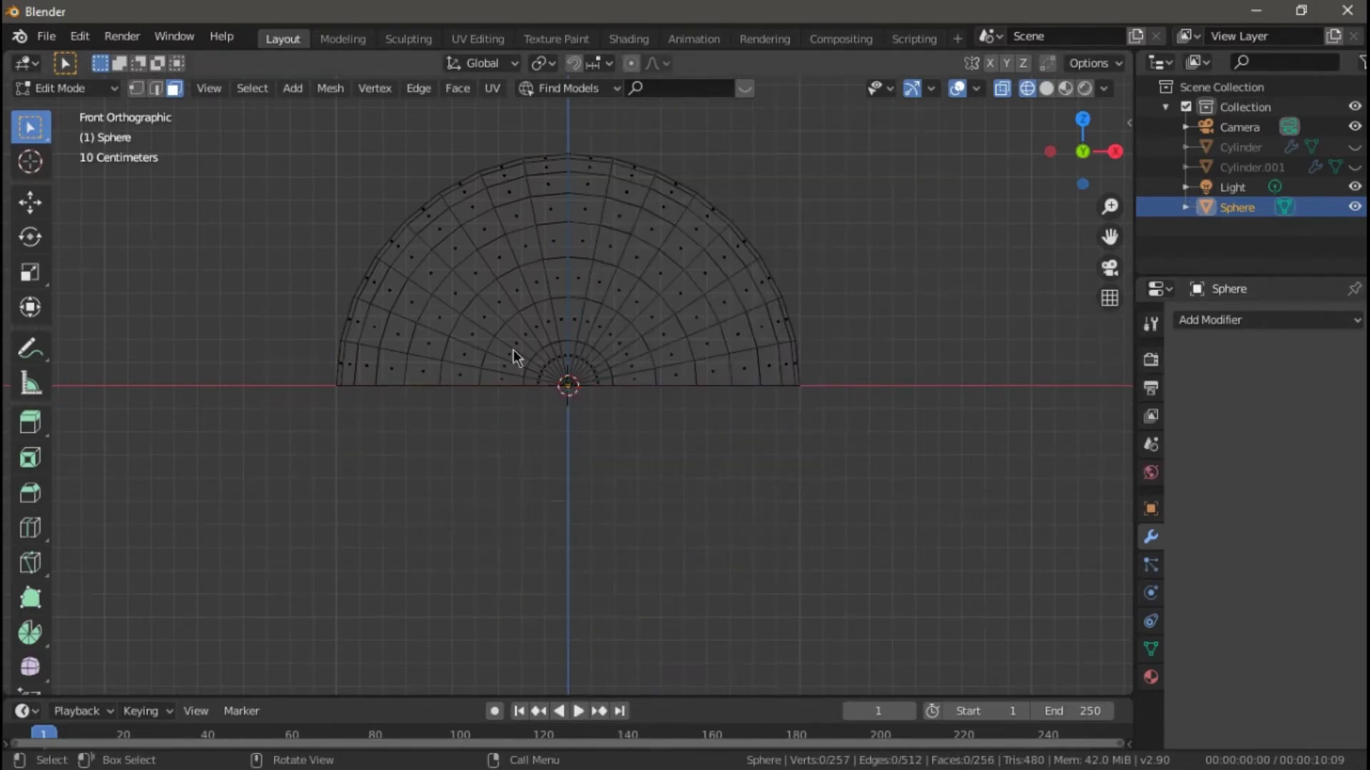
Circle-select two wedge-shaped groups of faces on the sphere's upper half
key(c)
drag(760, 341, 768, 281)
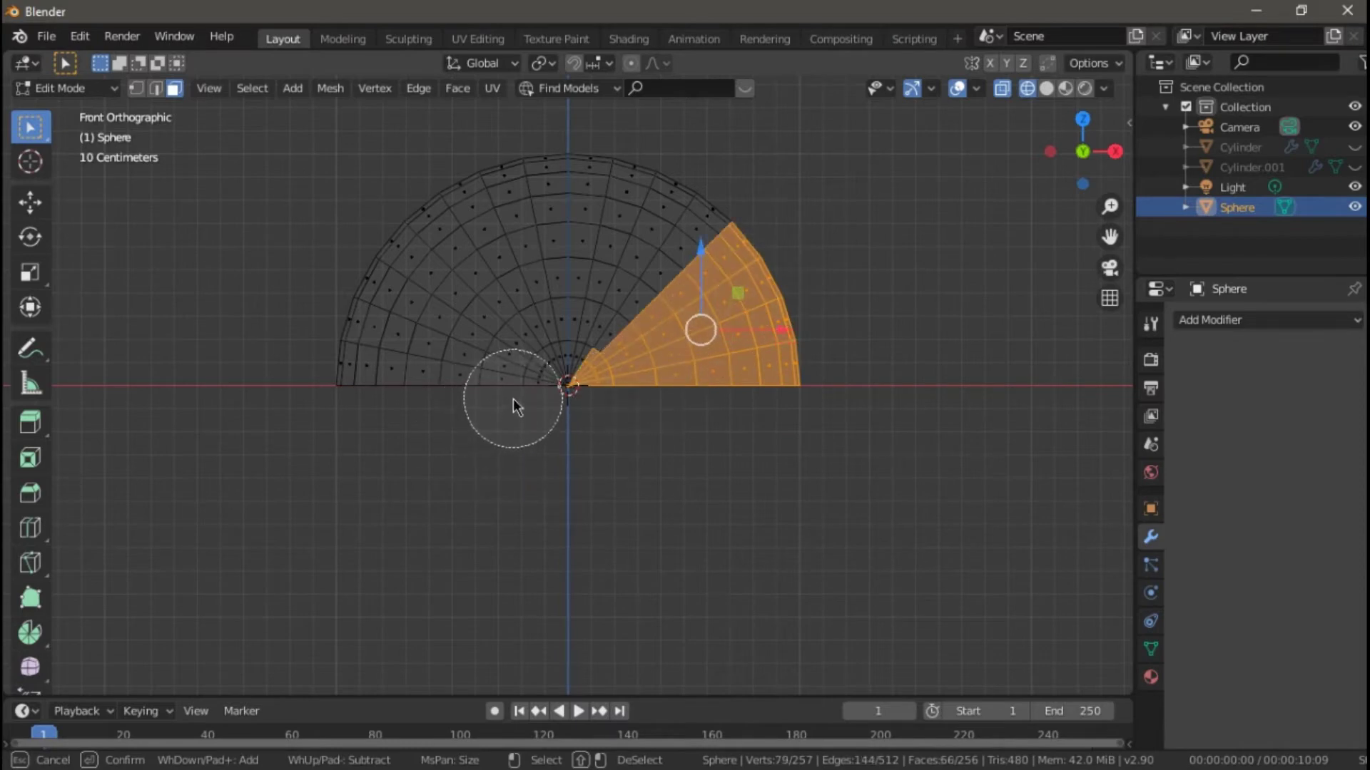
mouse_move(513, 401)
mouse_down()
mouse_move(485, 370)
mouse_move(567, 362)
mouse_up()
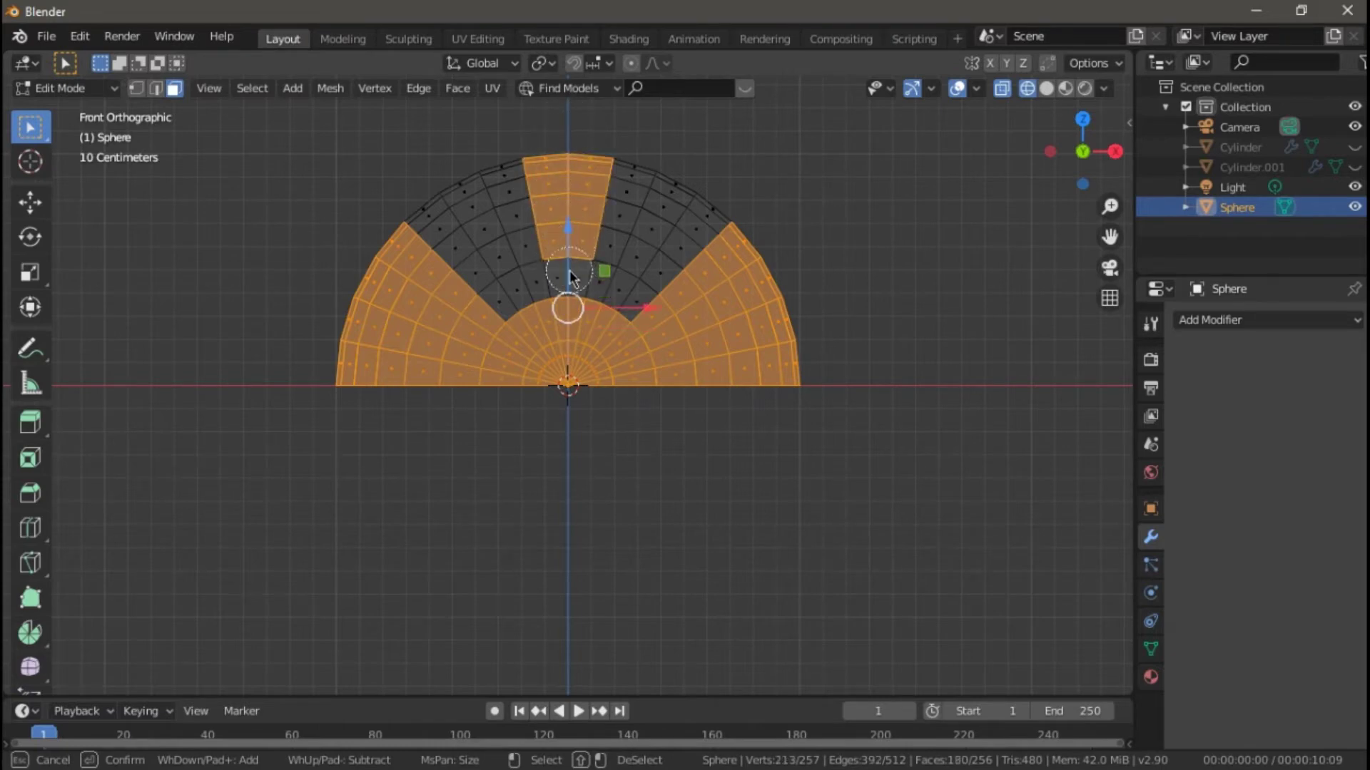
scroll(548, 187, down, 2)
drag(548, 187, 542, 177)
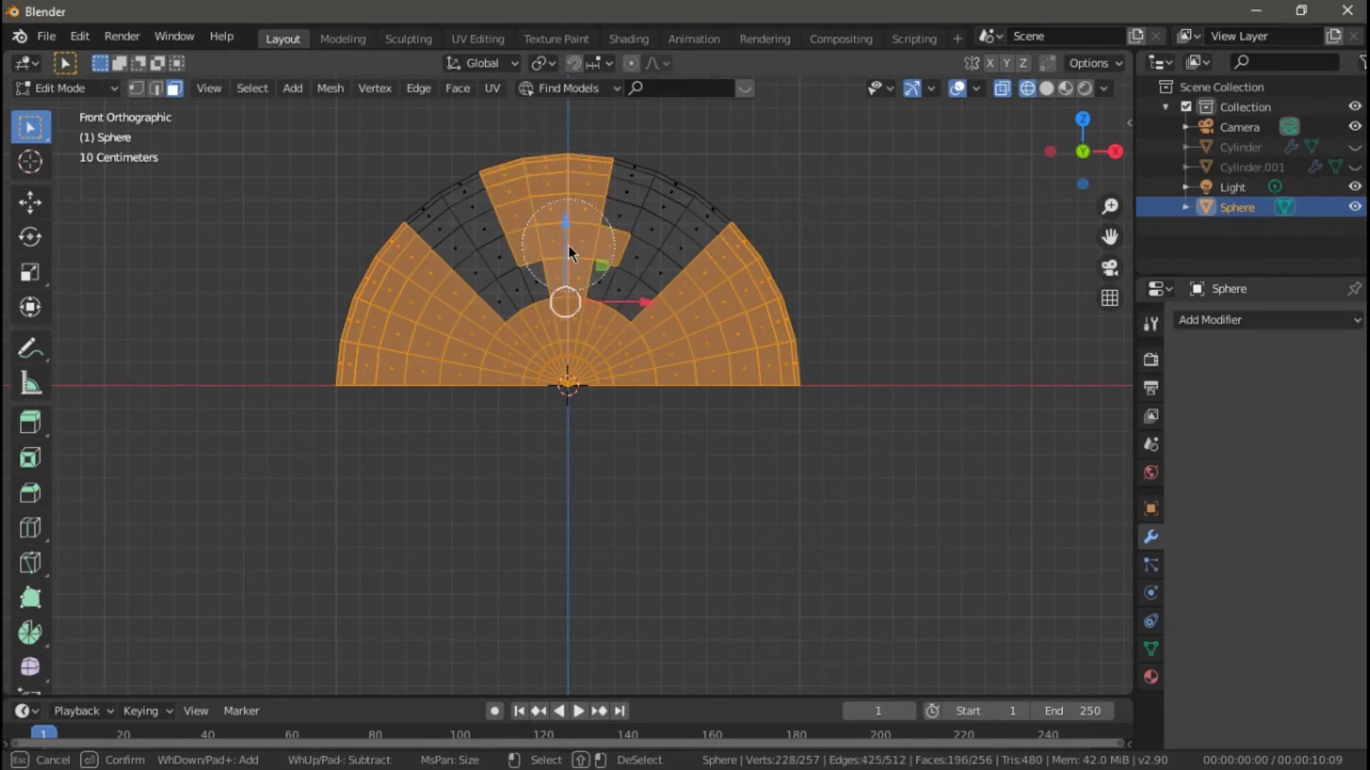
drag(568, 246, 586, 162)
right_click(610, 134)
Delete the selected faces, leaving two separate wedges, and select both wedges
key(x)
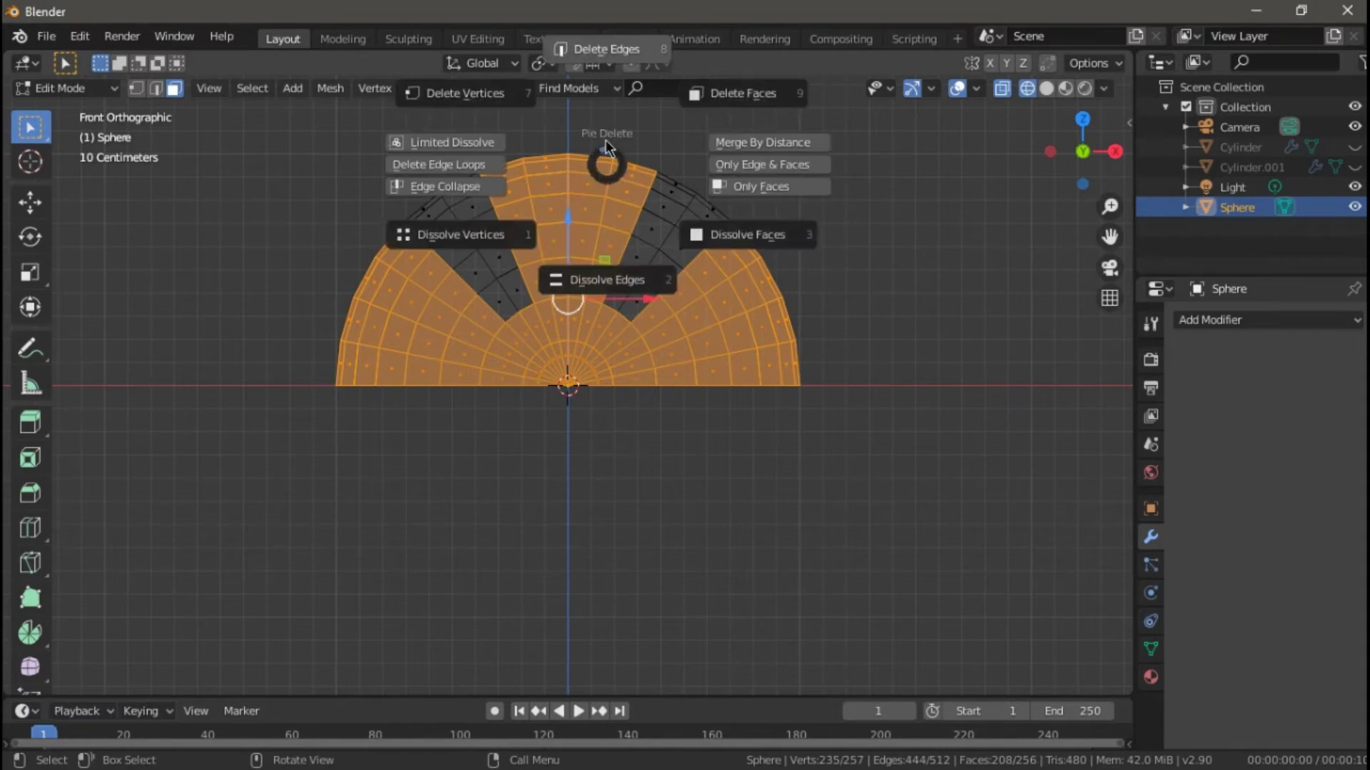
click(605, 140)
key(ctrl+z)
right_click(583, 211)
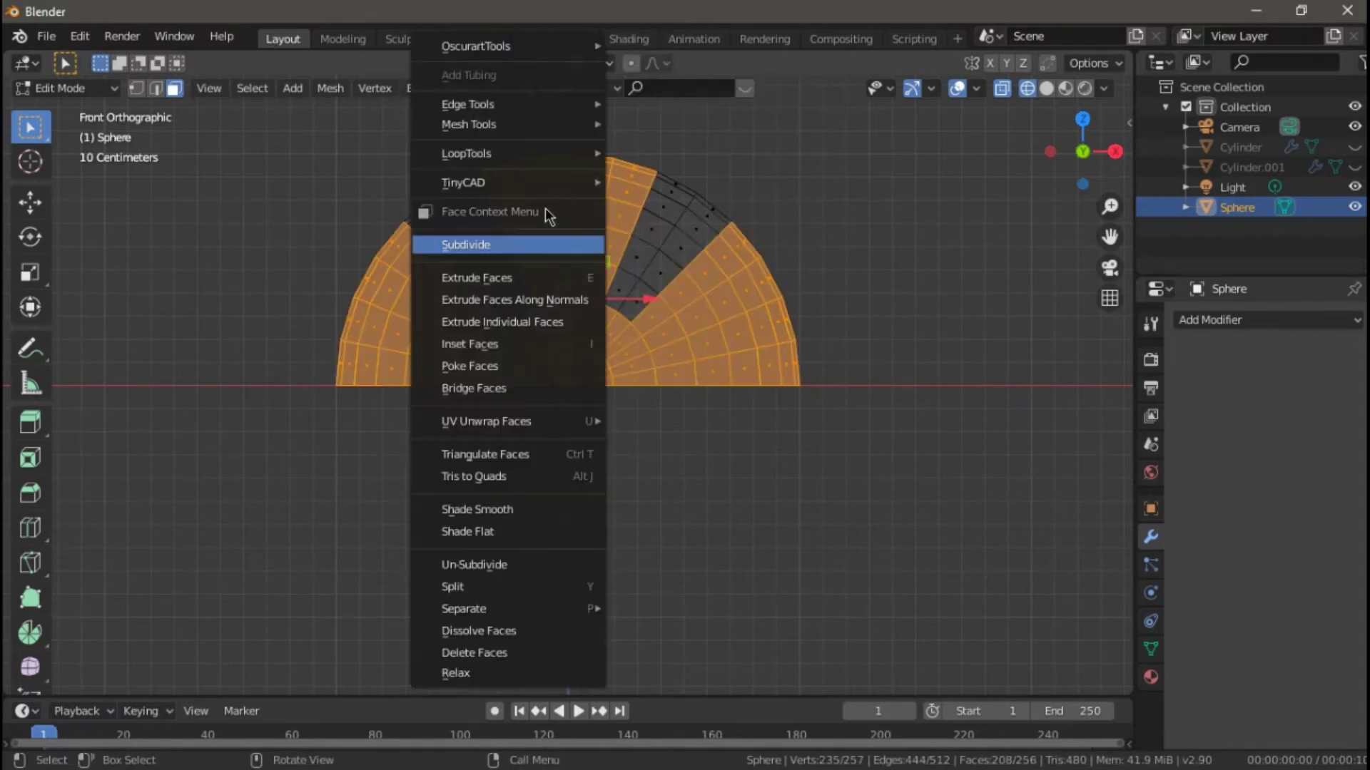
key(x)
click(896, 238)
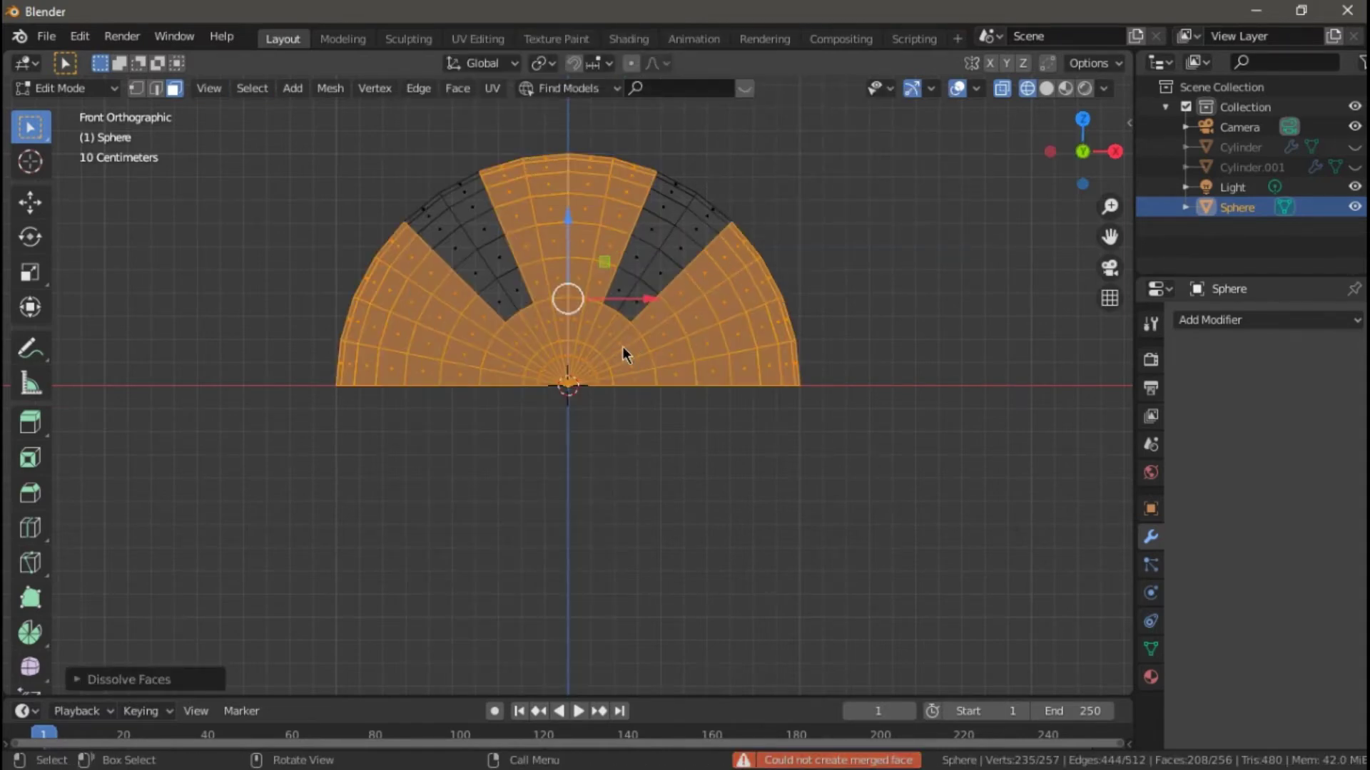
key(x)
click(742, 278)
drag(305, 136, 558, 263)
key(a)
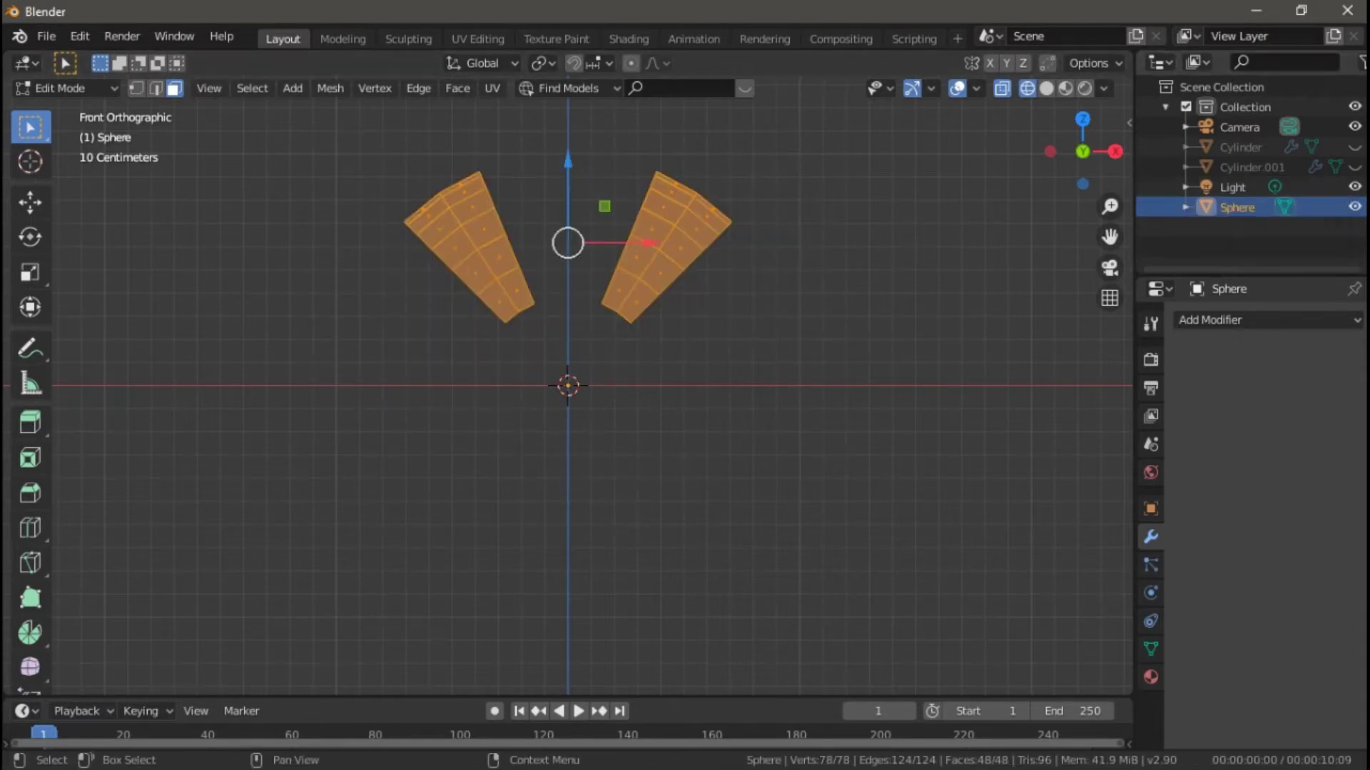
Extrude the wedge faces along their normals to give them thickness
key(alt+e)
click(738, 248)
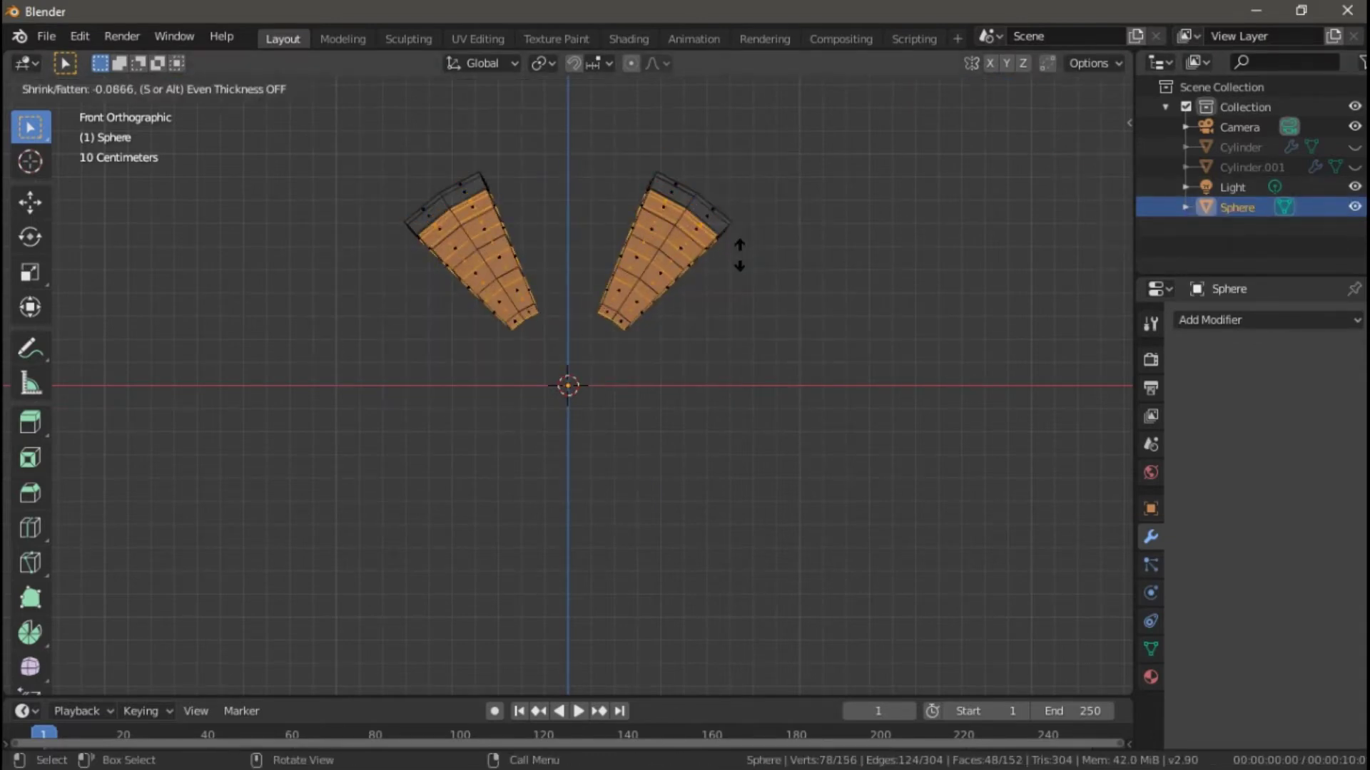
click(746, 265)
click(67, 88)
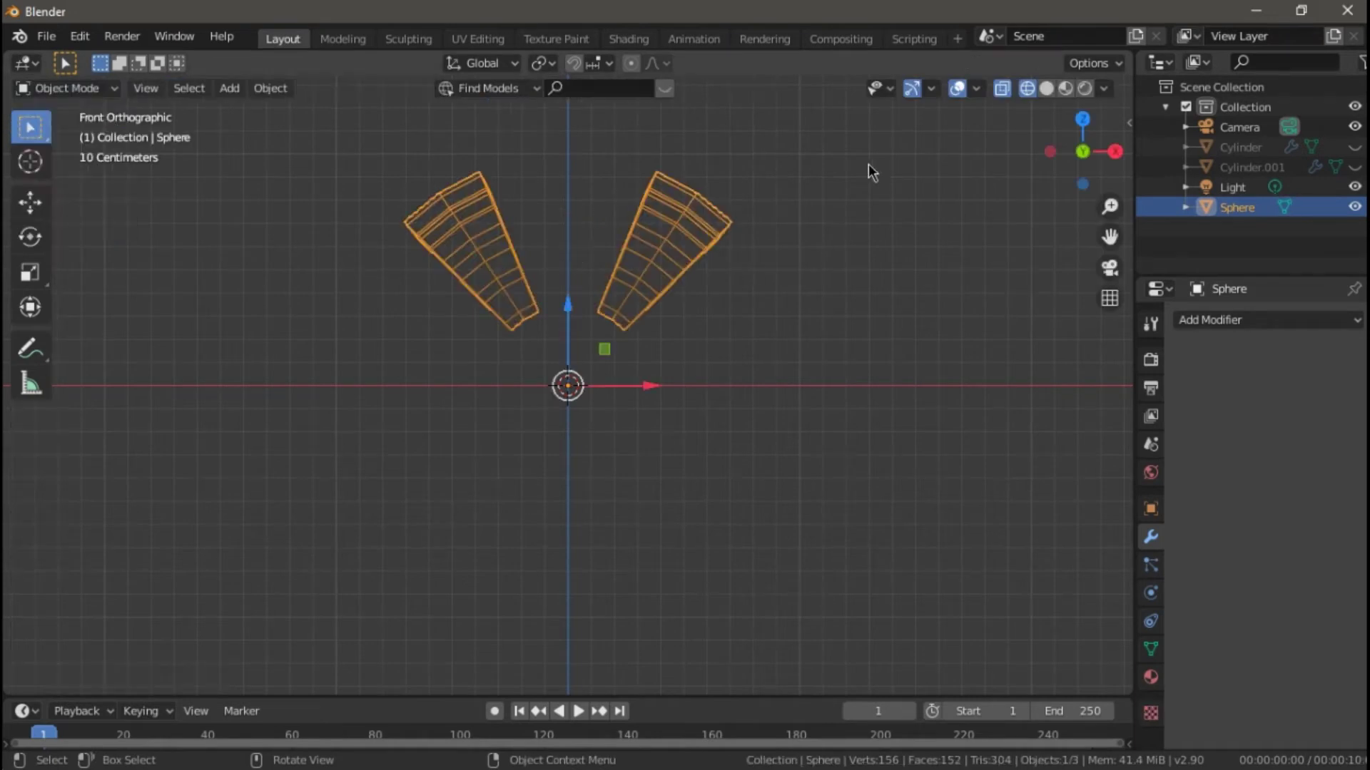
key(alt+z)
key(KP_5)
key(KP_1)
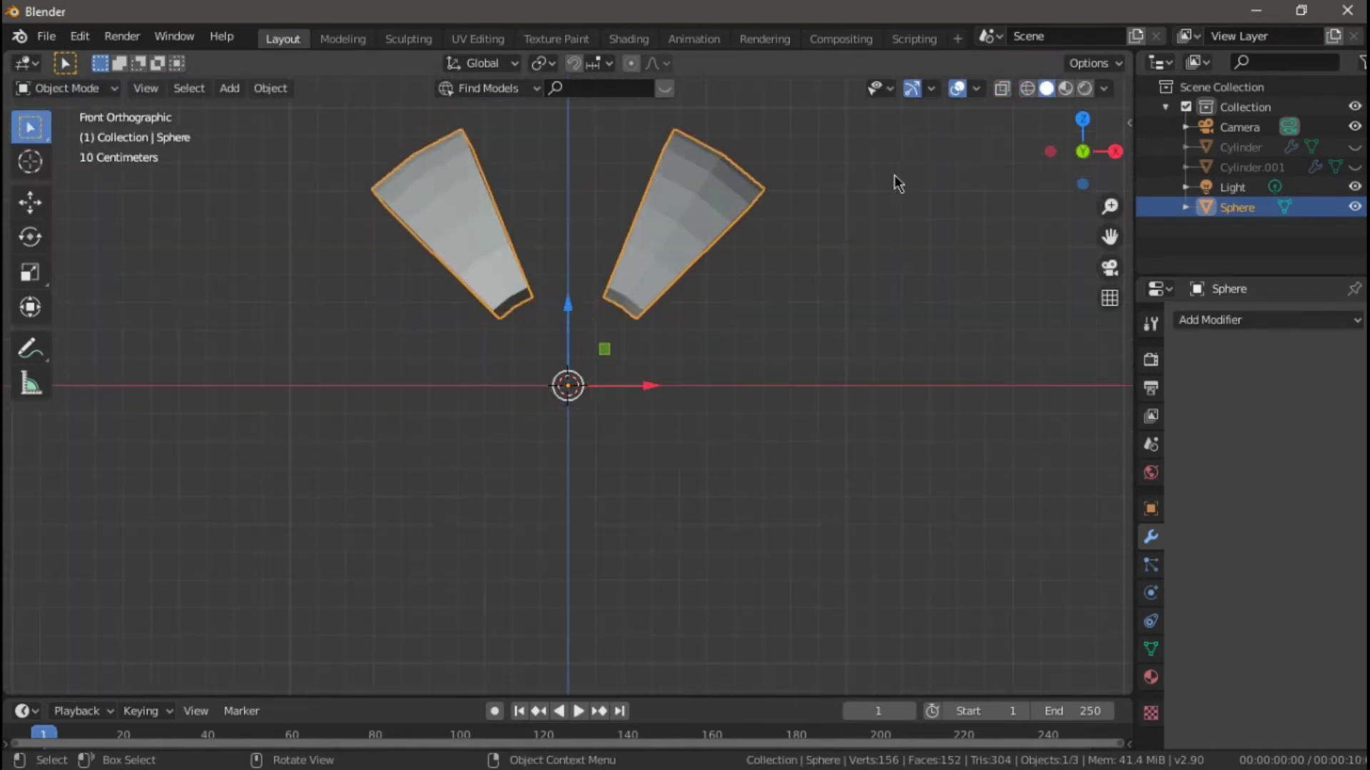
Shade the panels smooth, unhide Cylinder.001, sink the panels into it, and select both
right_click(668, 167)
click(708, 164)
middle_drag(709, 164, 674, 259)
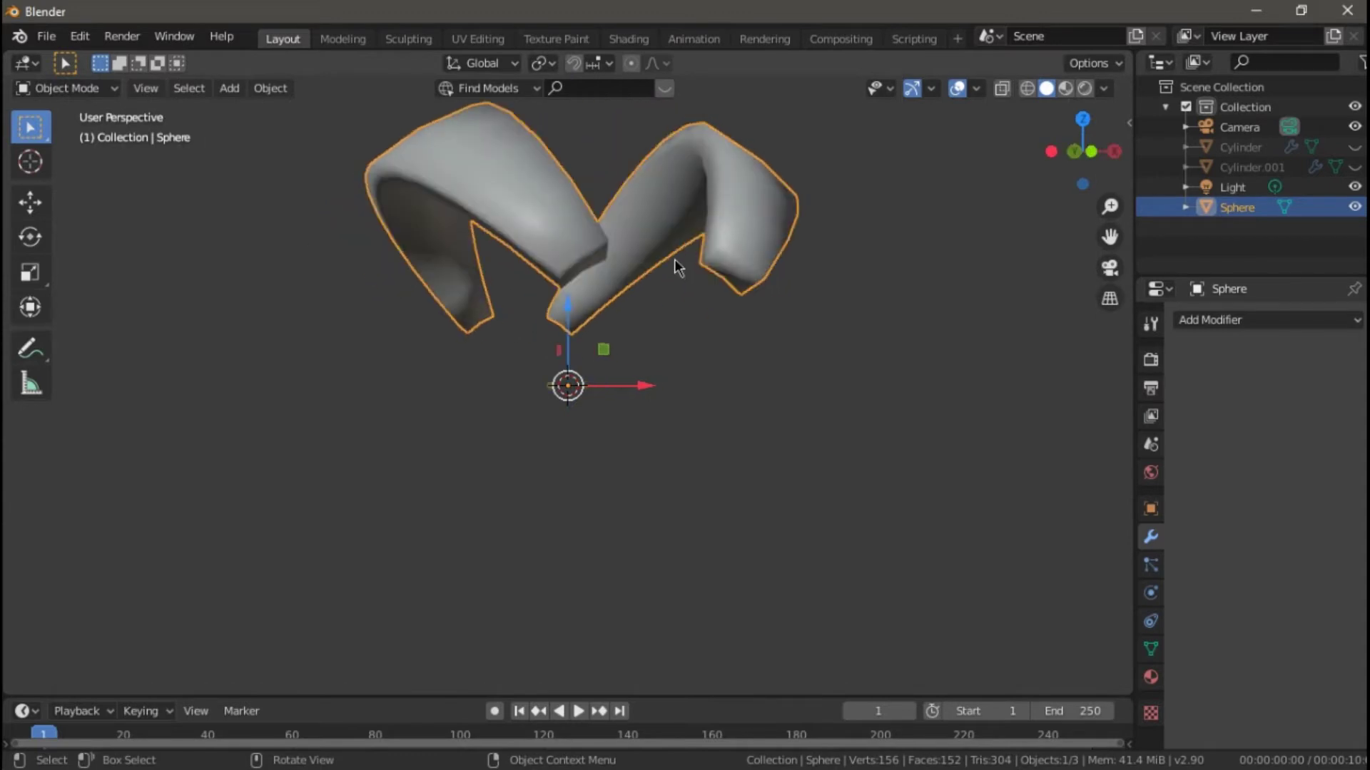
key(KP_1)
click(1355, 167)
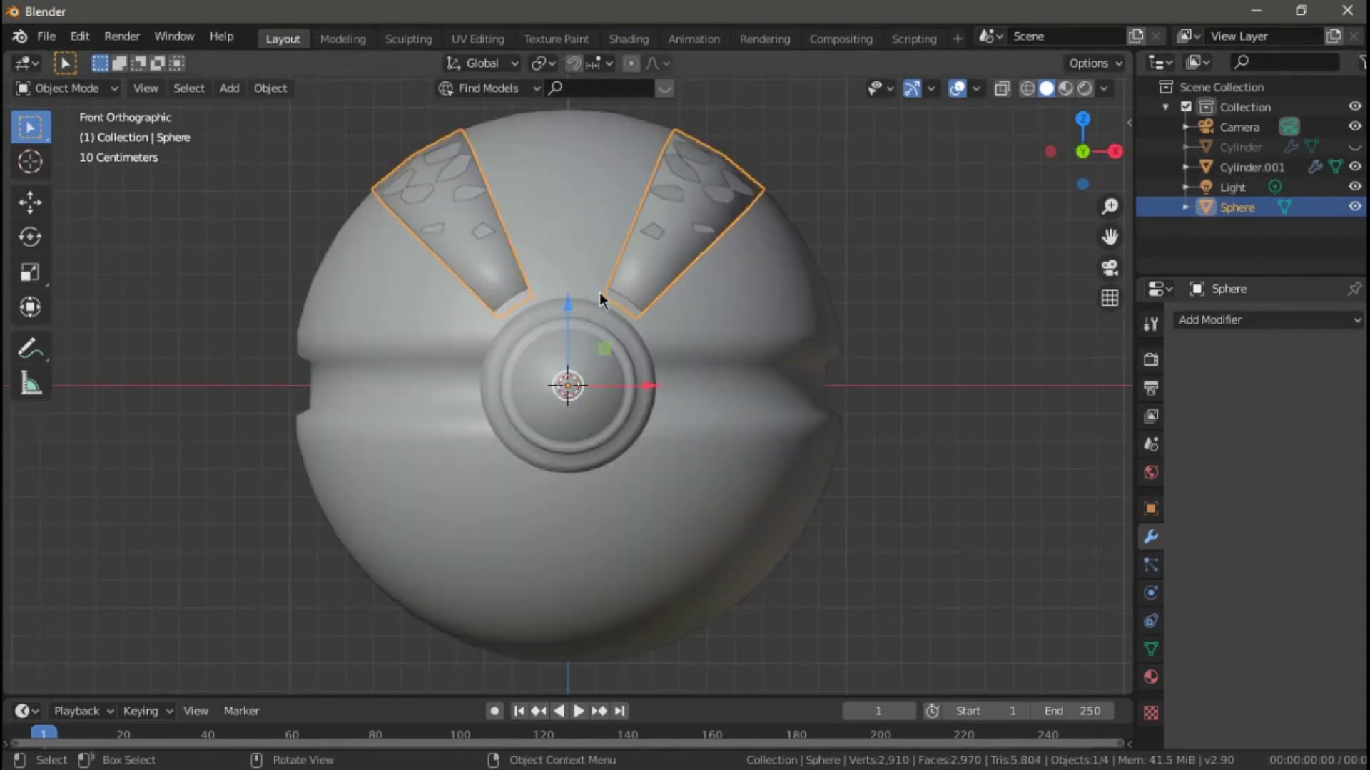
key(g)
click(755, 319)
mouse_move(756, 318)
middle_down()
mouse_move(580, 271)
mouse_move(556, 296)
mouse_move(418, 269)
middle_up()
drag(275, 122, 773, 520)
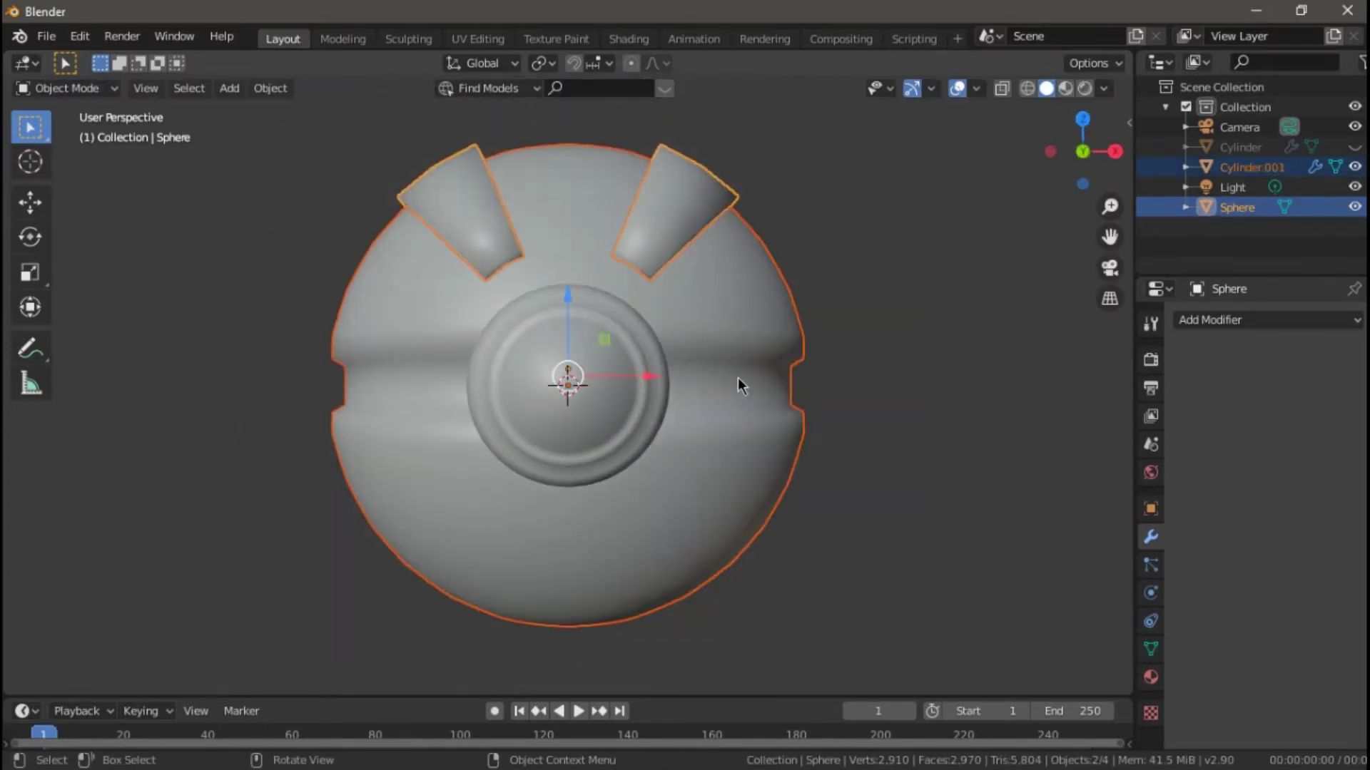
Join Cylinder.001 with the panels, name the result pokeboll002, and hide it
click(269, 88)
click(285, 281)
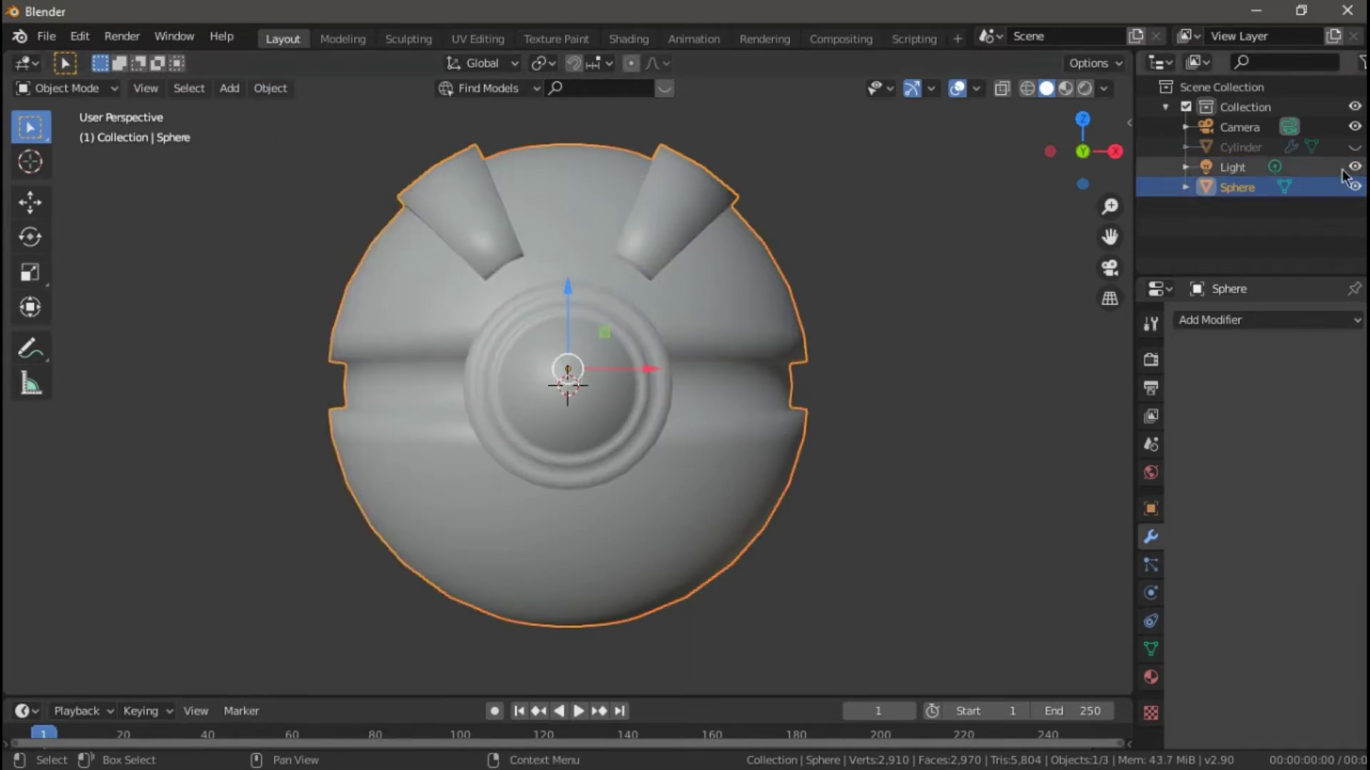
double_click(1236, 189)
text(pokeboll002)
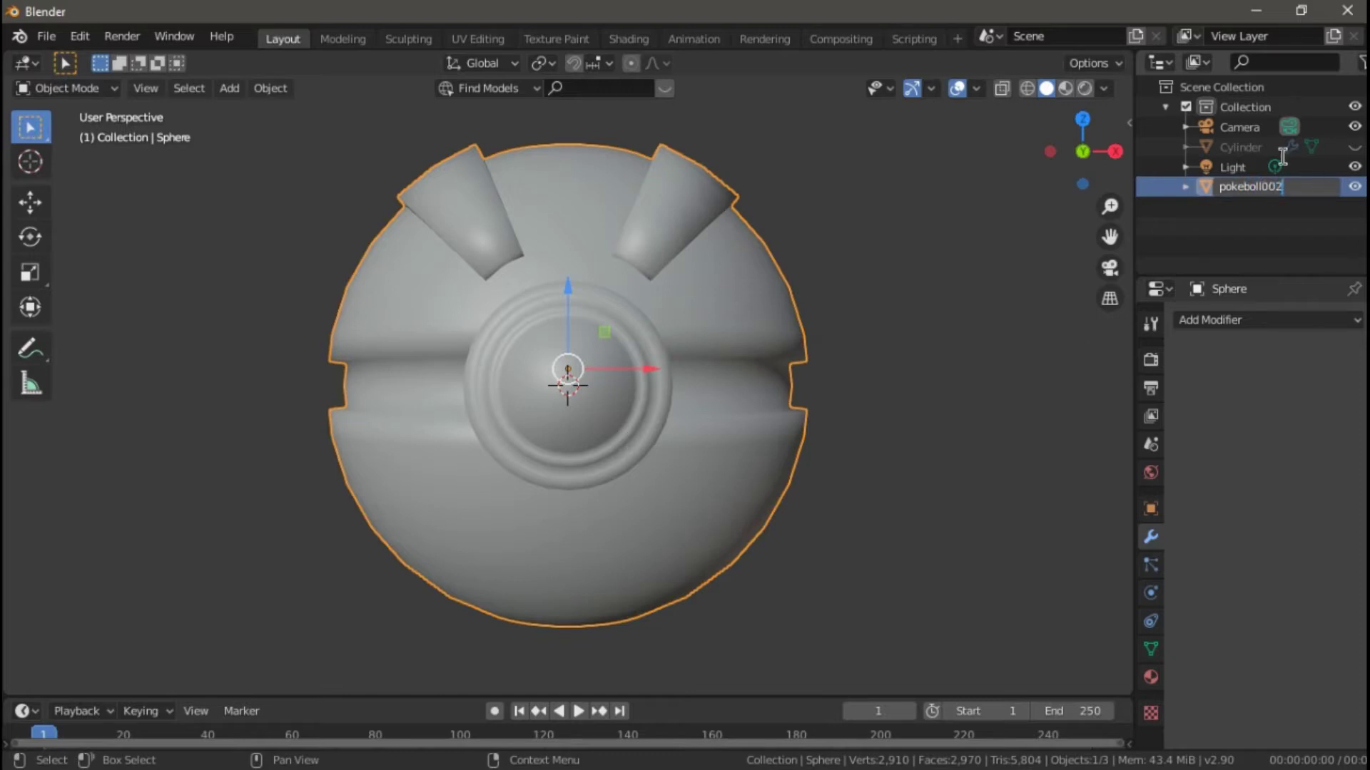
click(1241, 147)
Unhide the Cylinder and rename it pokeboll001
click(1354, 186)
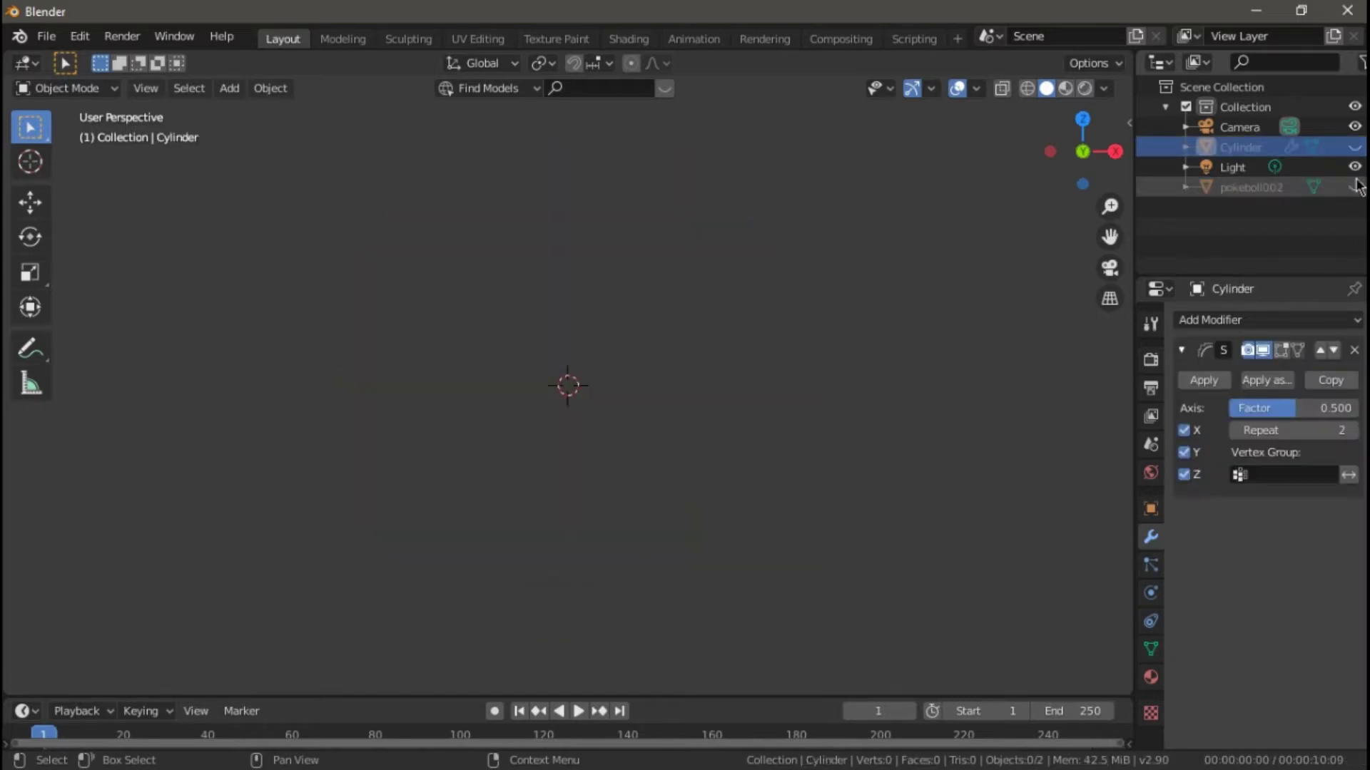
click(1354, 147)
double_click(1241, 148)
text(pokeboll001)
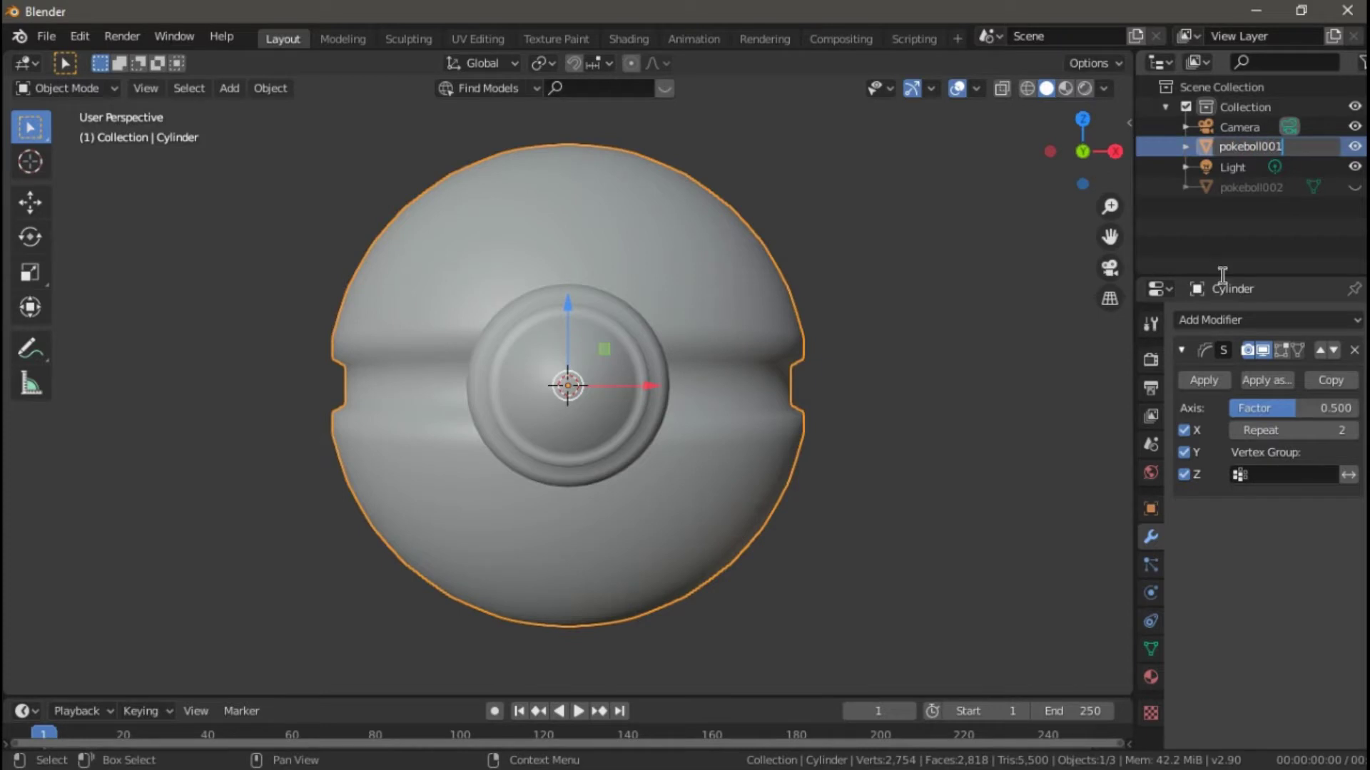
key(Return)
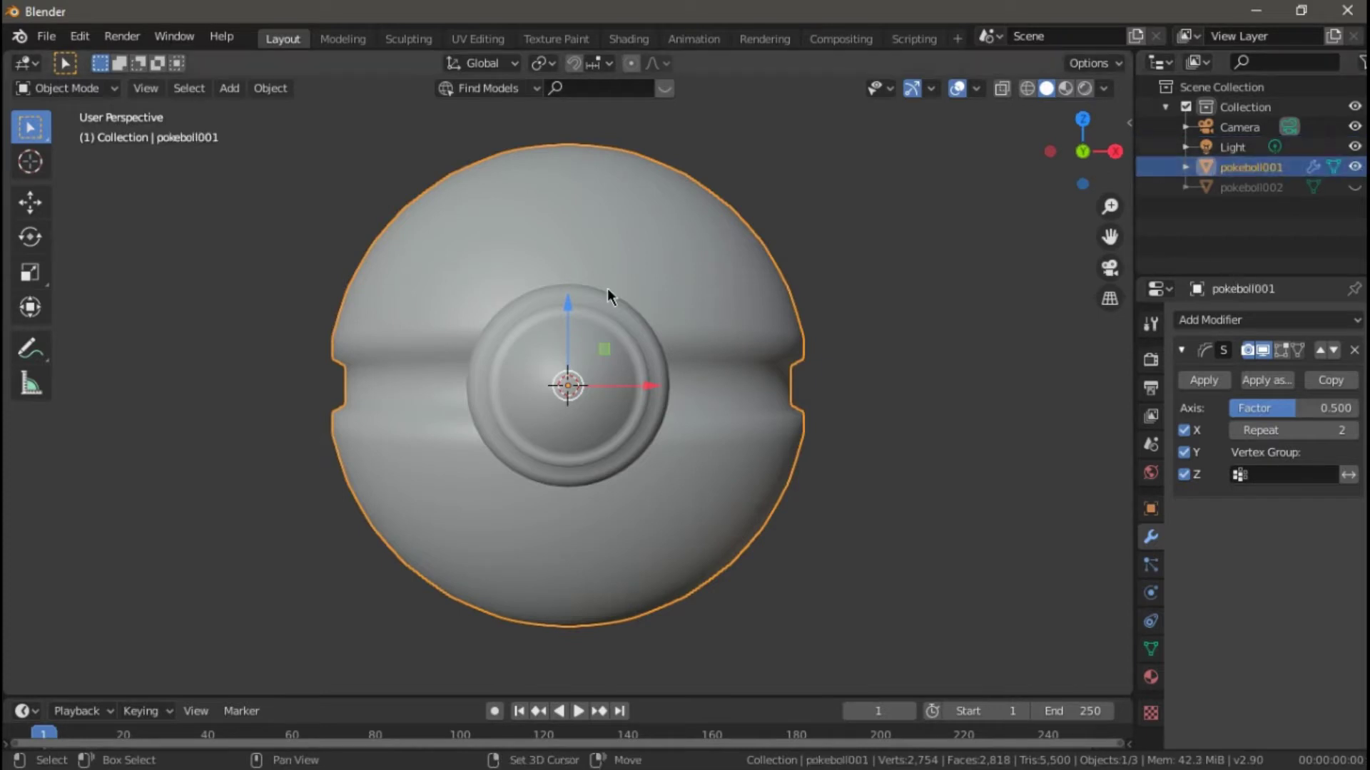
Duplicate pokeboll001 in place as a hidden copy named Object, then add a UV sphere
key(shift+d)
right_click(606, 288)
double_click(1311, 187)
key(BackSpace)
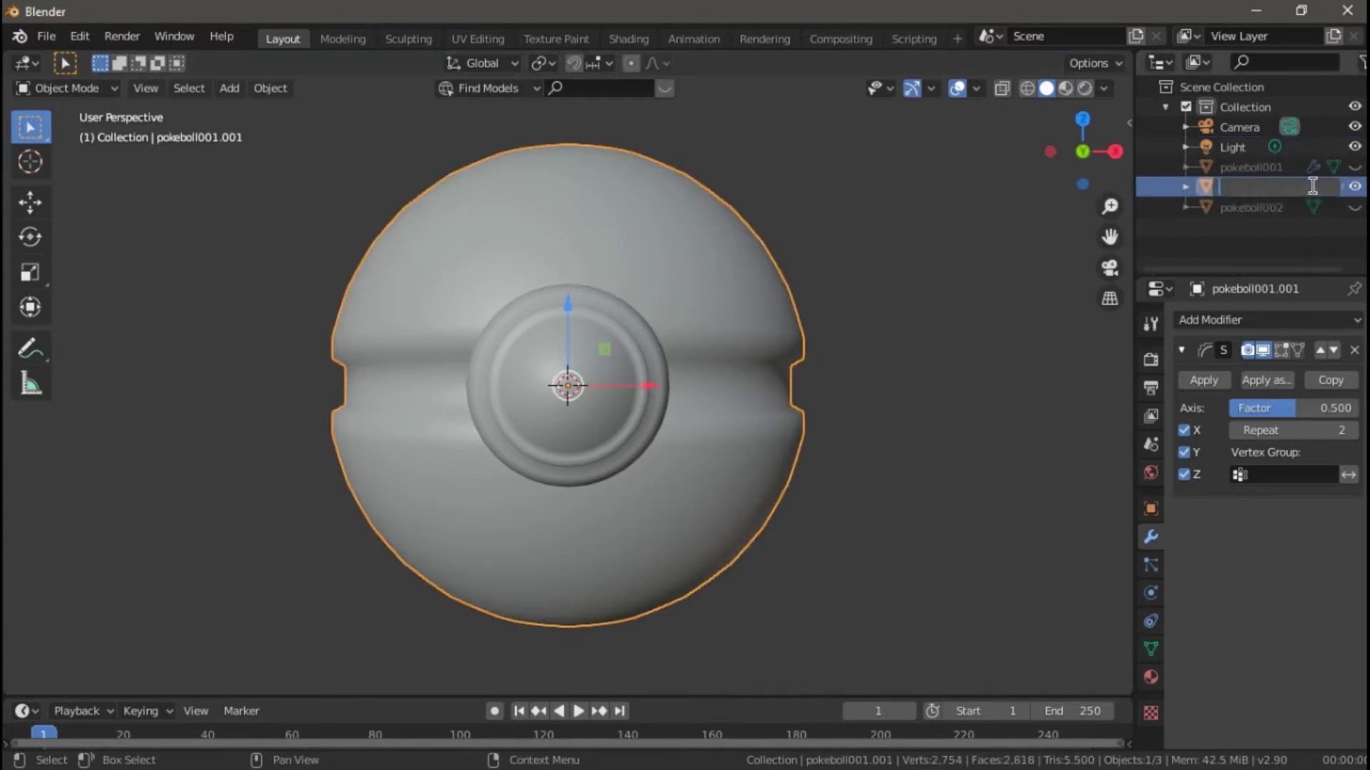
text(Object)
key(Return)
key(h)
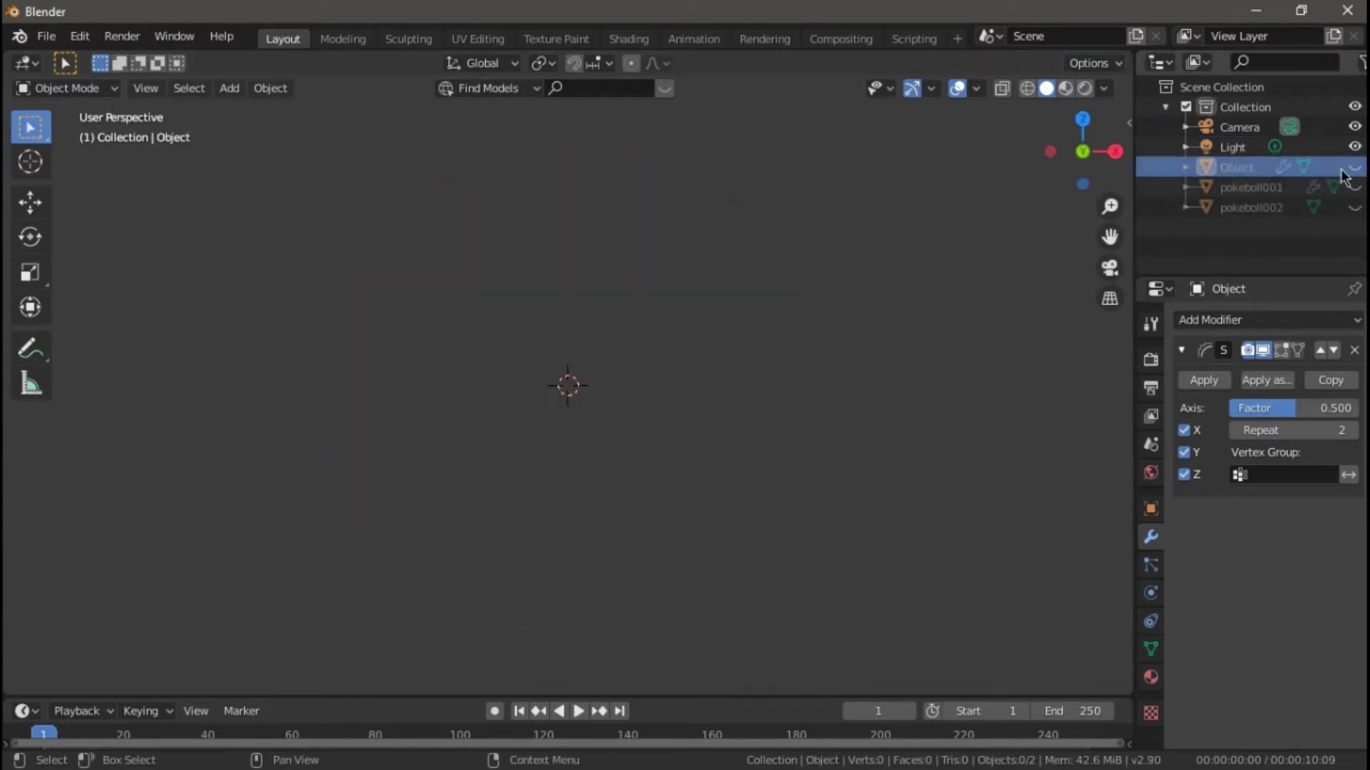
key(shift+a)
click(712, 435)
Enter Edit Mode on the new UV sphere, subdivide it, and rotate it
click(66, 87)
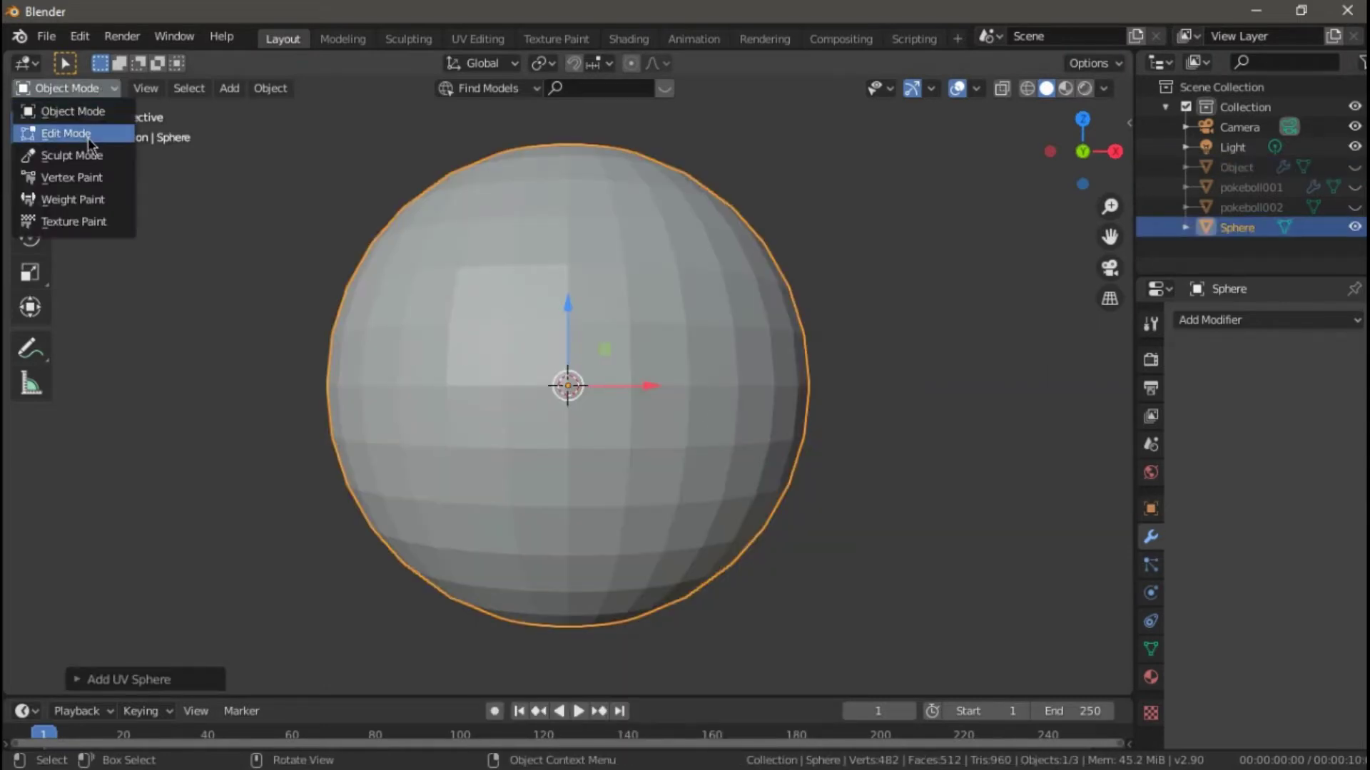
click(90, 135)
right_click(836, 268)
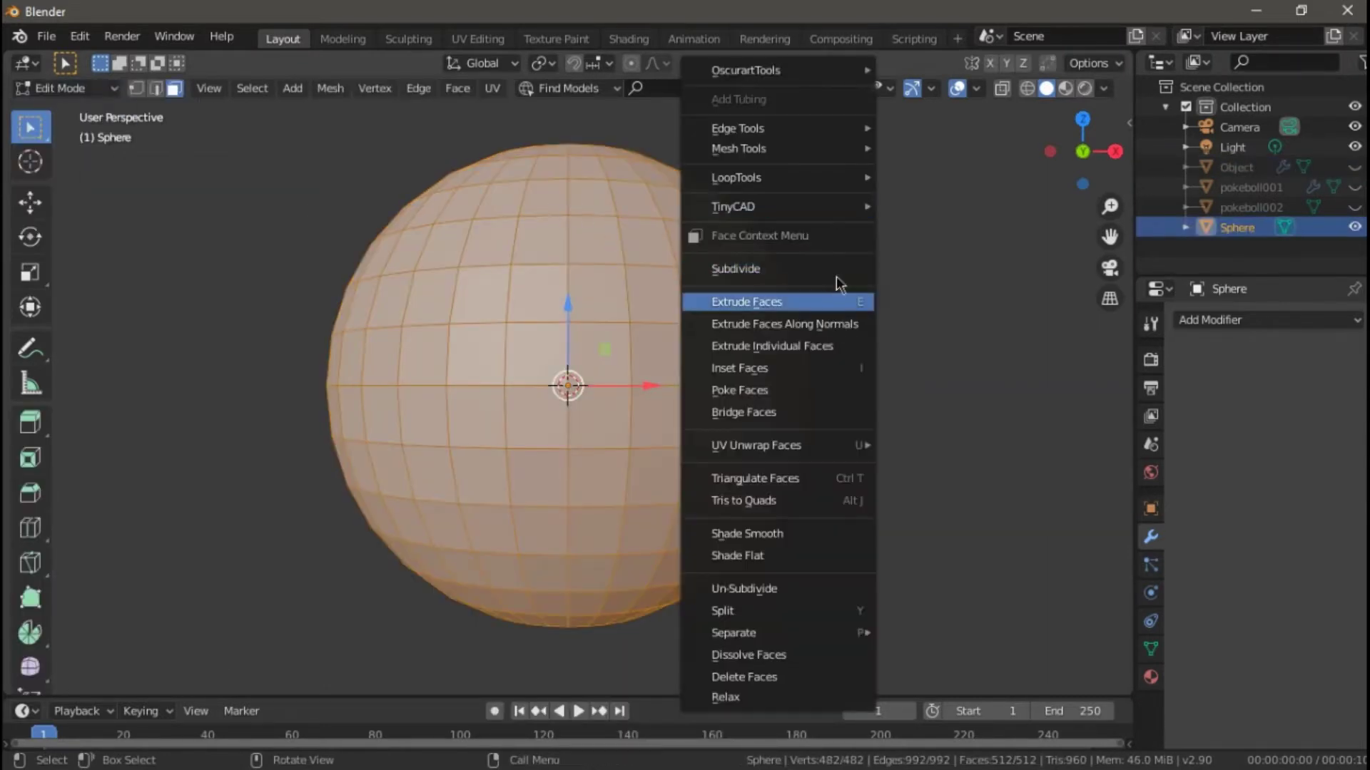
click(831, 265)
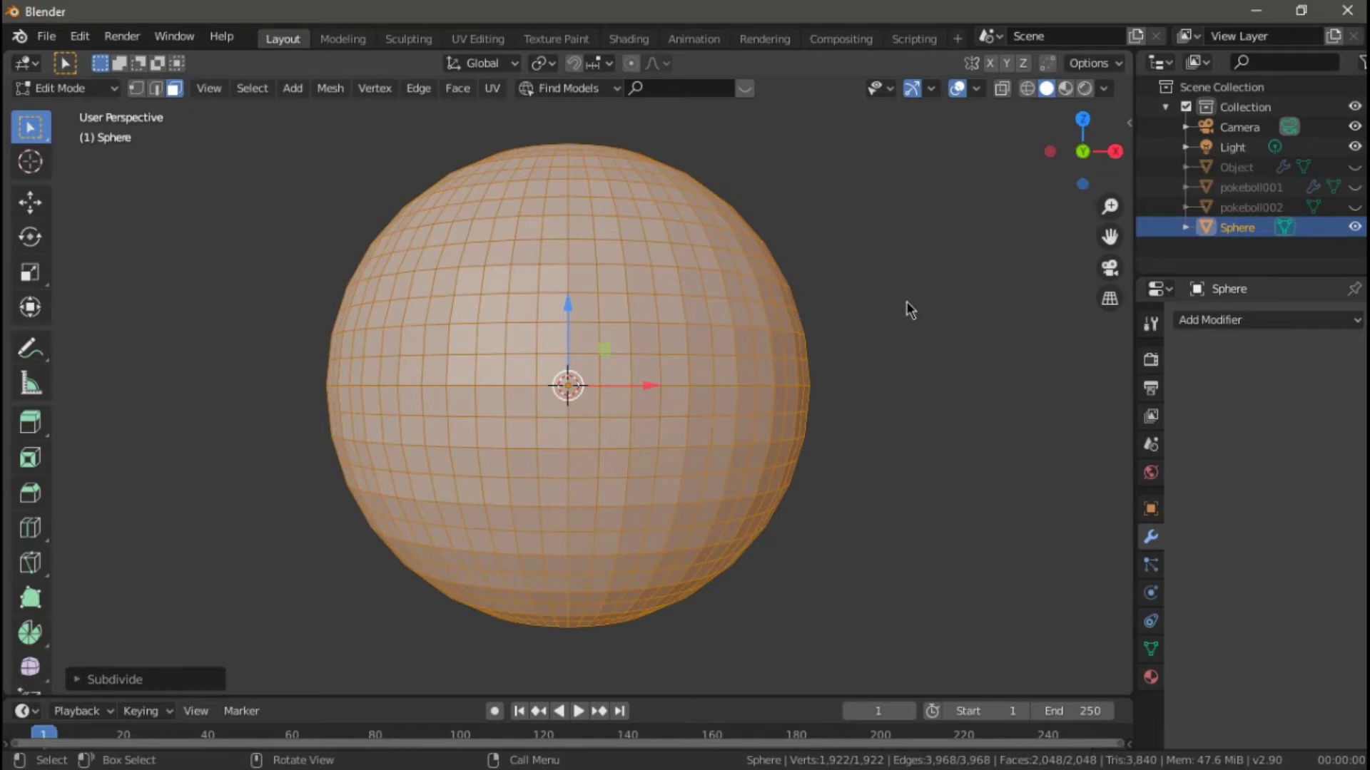
key(r)
key(Return)
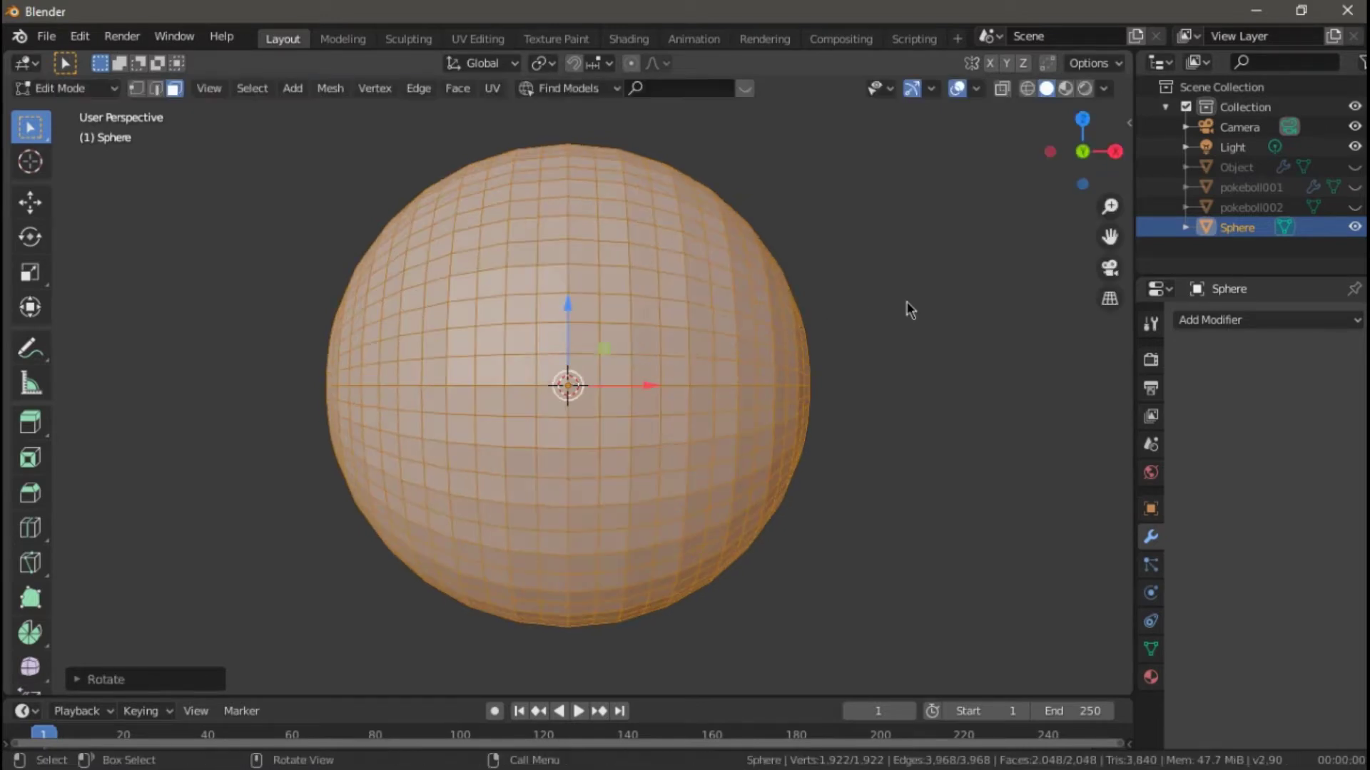
Restore the low-poly sphere turned 90° and delete its lower half's faces
key(shift+z)
key(alt+a)
drag(250, 382, 920, 627)
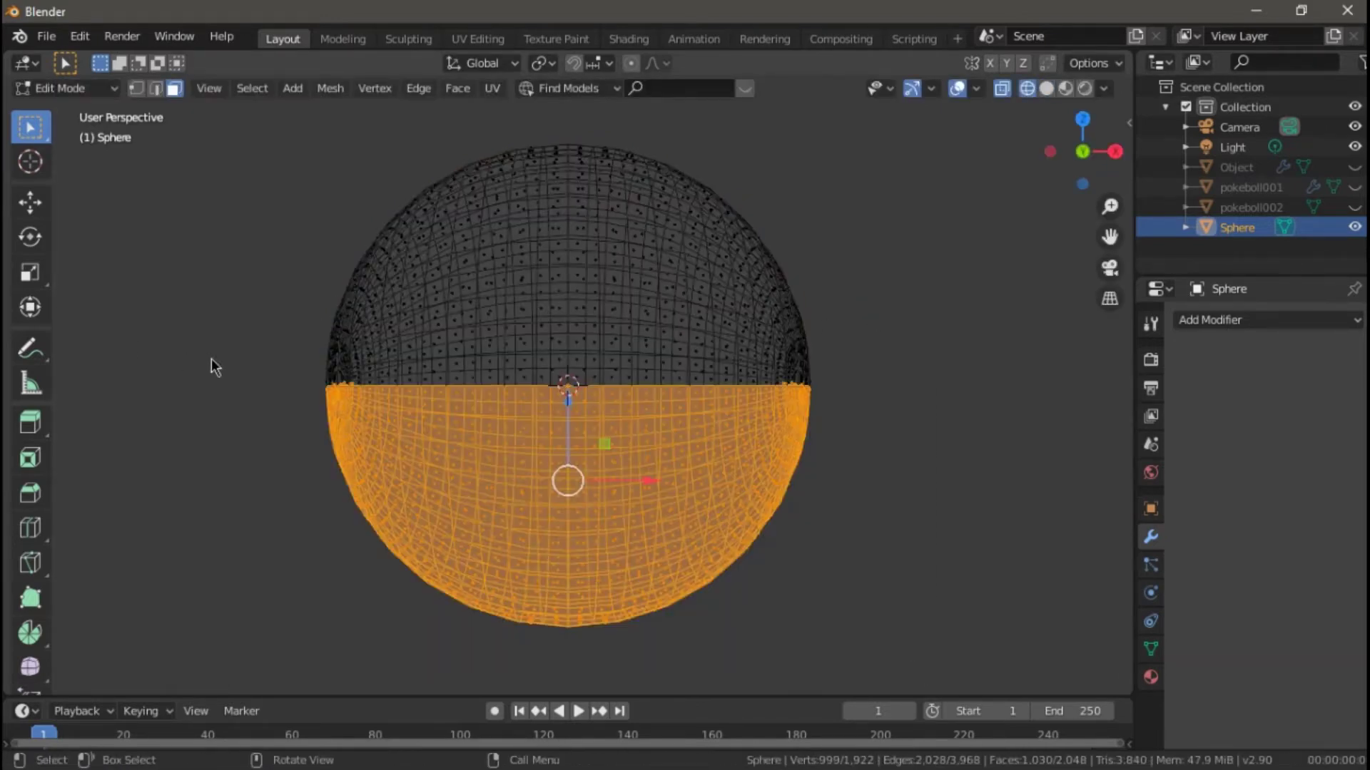
shift+drag(214, 357, 931, 502)
key(ctrl+z)
key(ctrl+z)
key(ctrl+z)
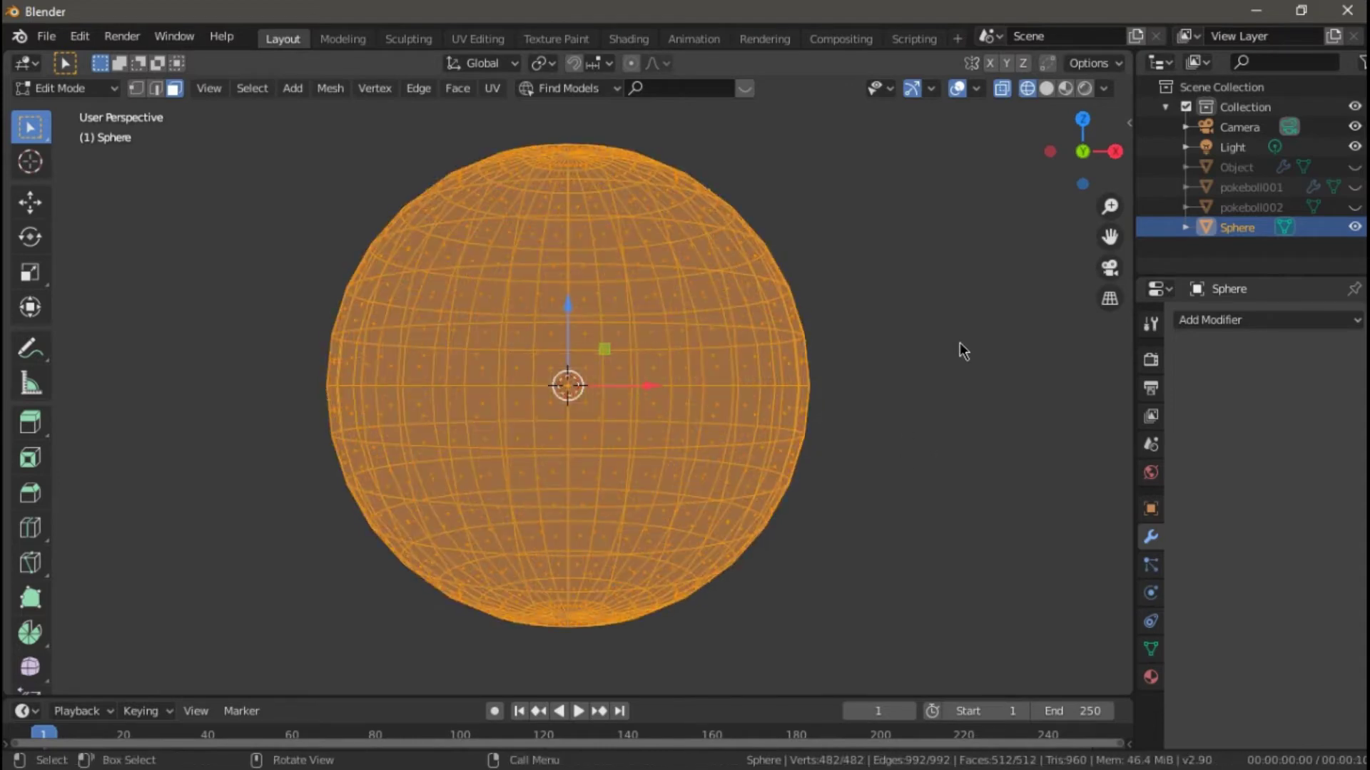
key(ctrl+shift+z)
drag(266, 388, 897, 681)
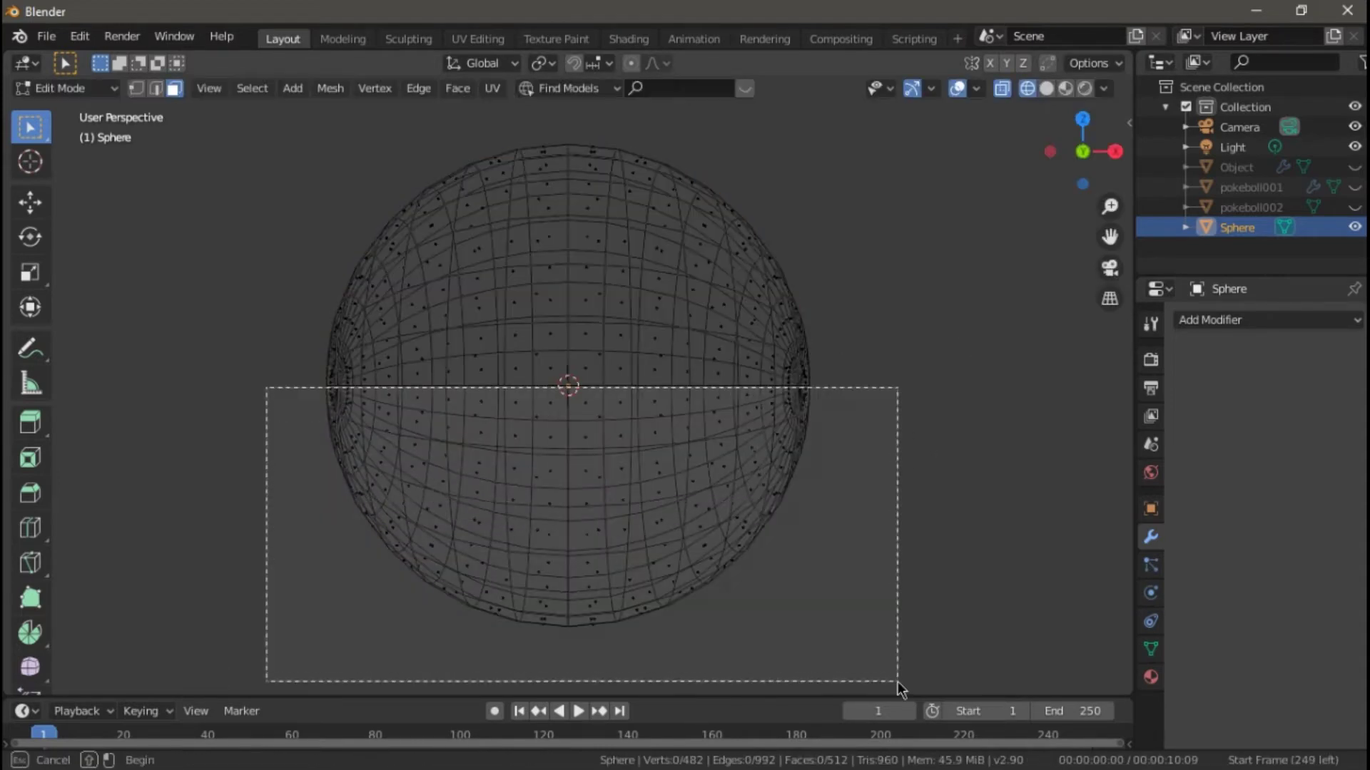
key(x)
click(902, 412)
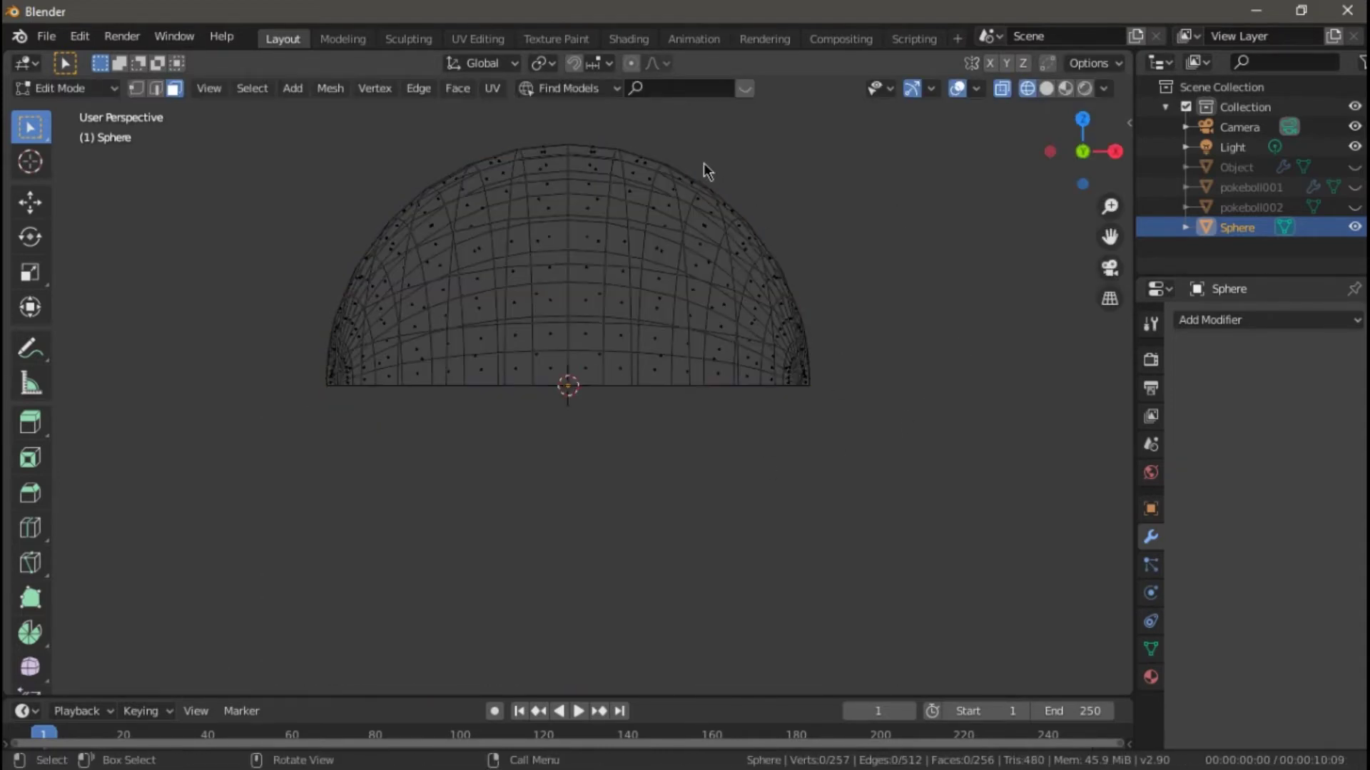
key(KP_1)
Box-select the hemisphere's left and right outer strips plus its central faces
drag(697, 162, 821, 456)
drag(319, 189, 446, 396)
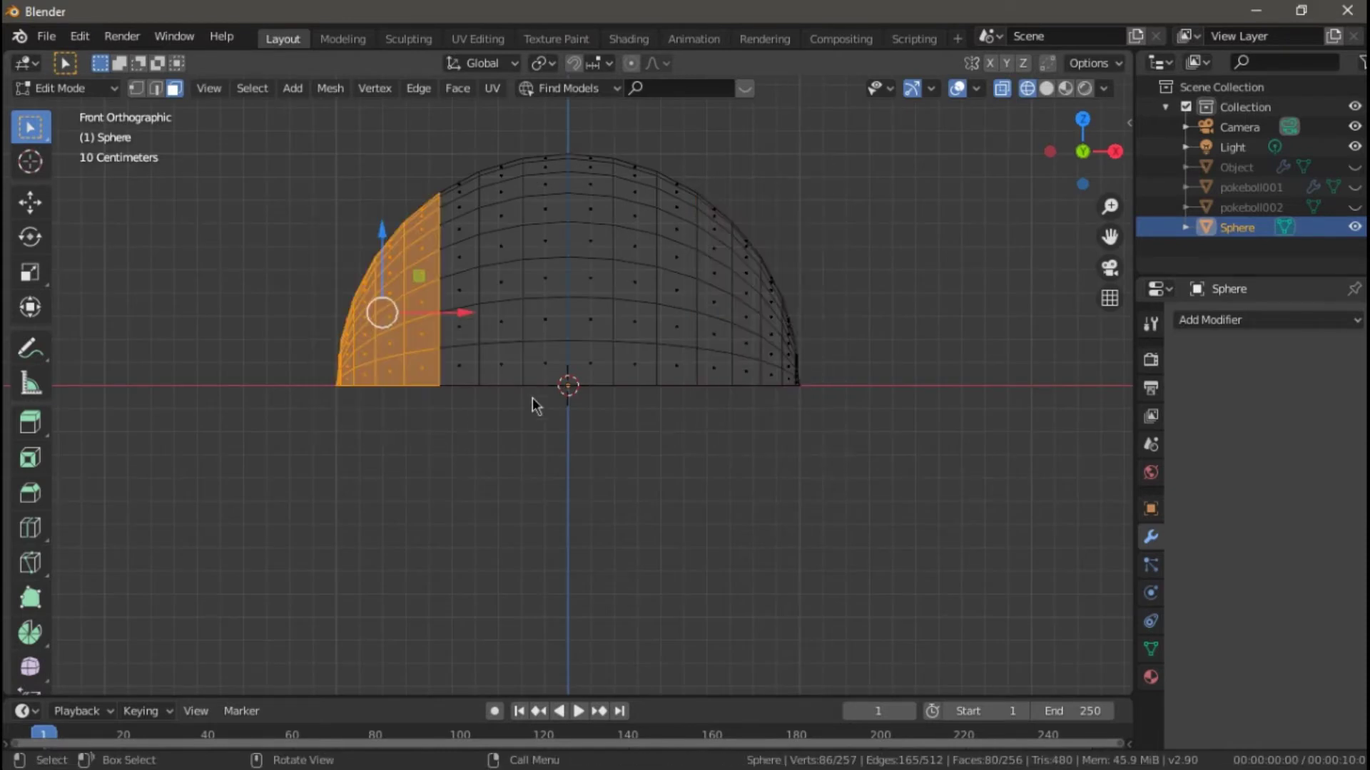
shift+drag(725, 187, 826, 428)
drag(266, 223, 413, 449)
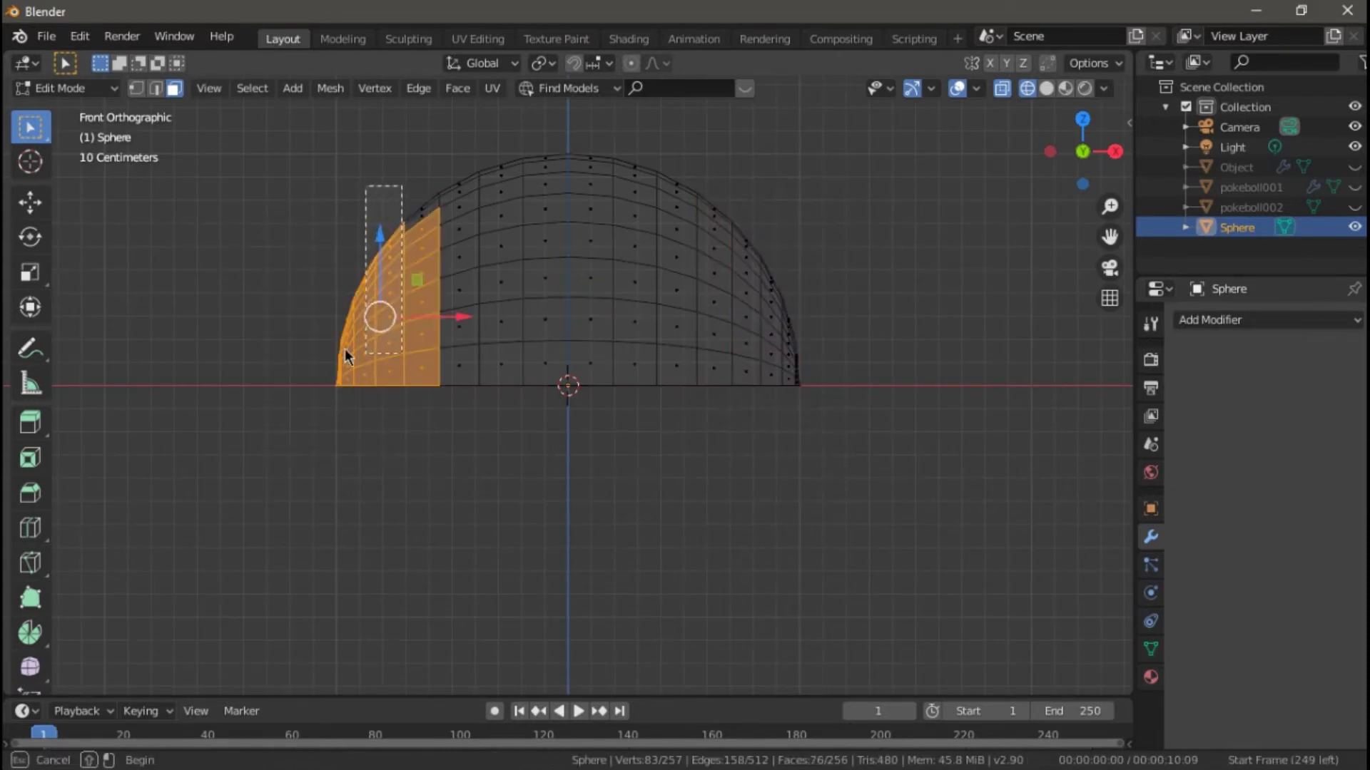
drag(229, 199, 432, 410)
shift+drag(688, 175, 807, 455)
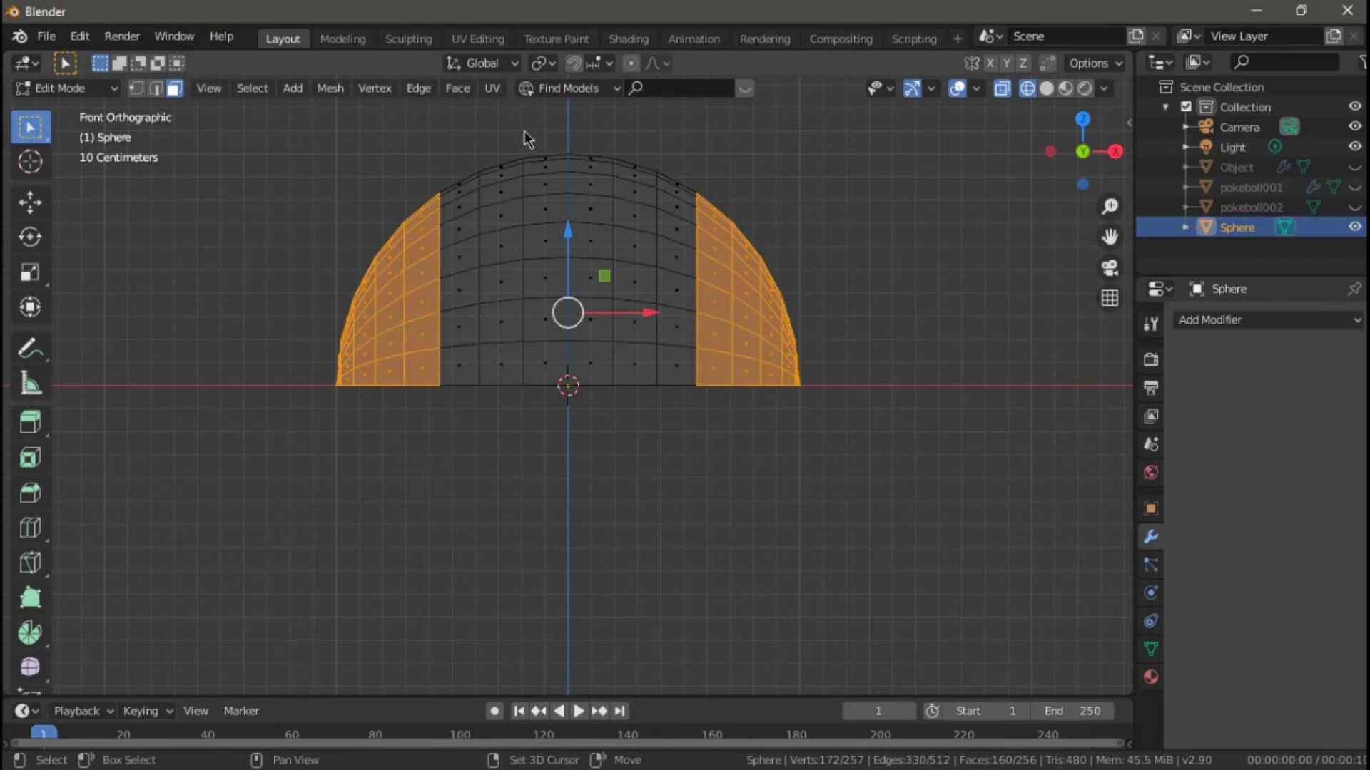
shift+drag(536, 124, 596, 314)
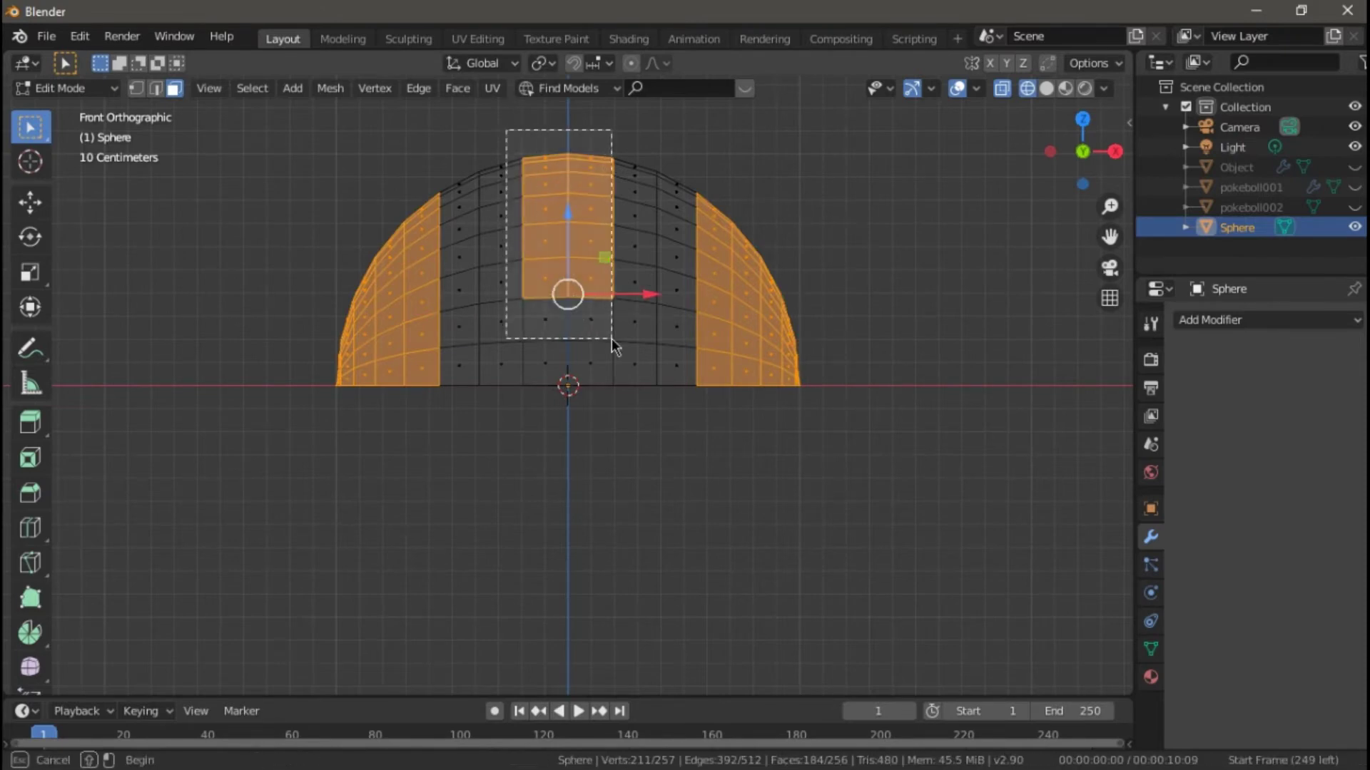
shift+drag(505, 130, 612, 347)
shift+drag(626, 146, 663, 346)
shift+drag(532, 310, 495, 145)
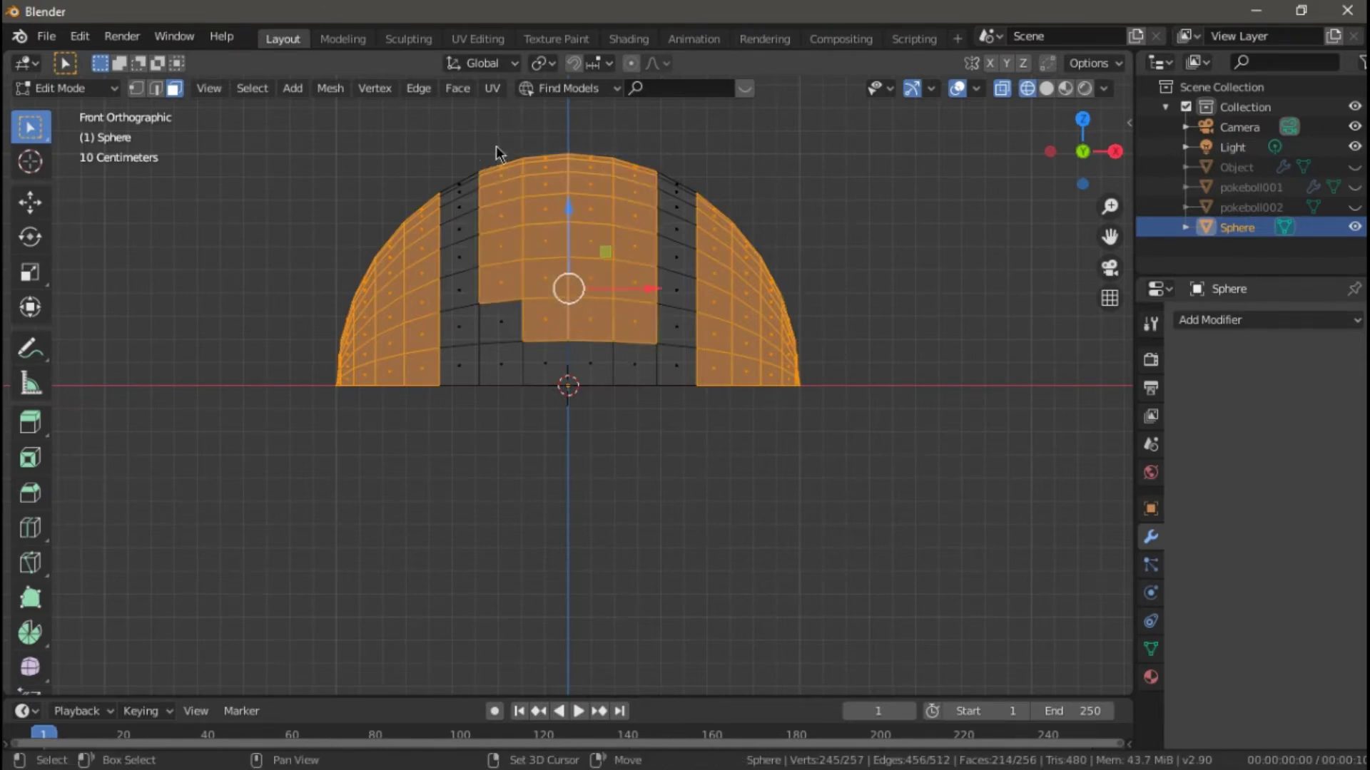
shift+drag(472, 348, 528, 178)
Subdivide the whole hemisphere, then delete its outer strips and central block
key(a)
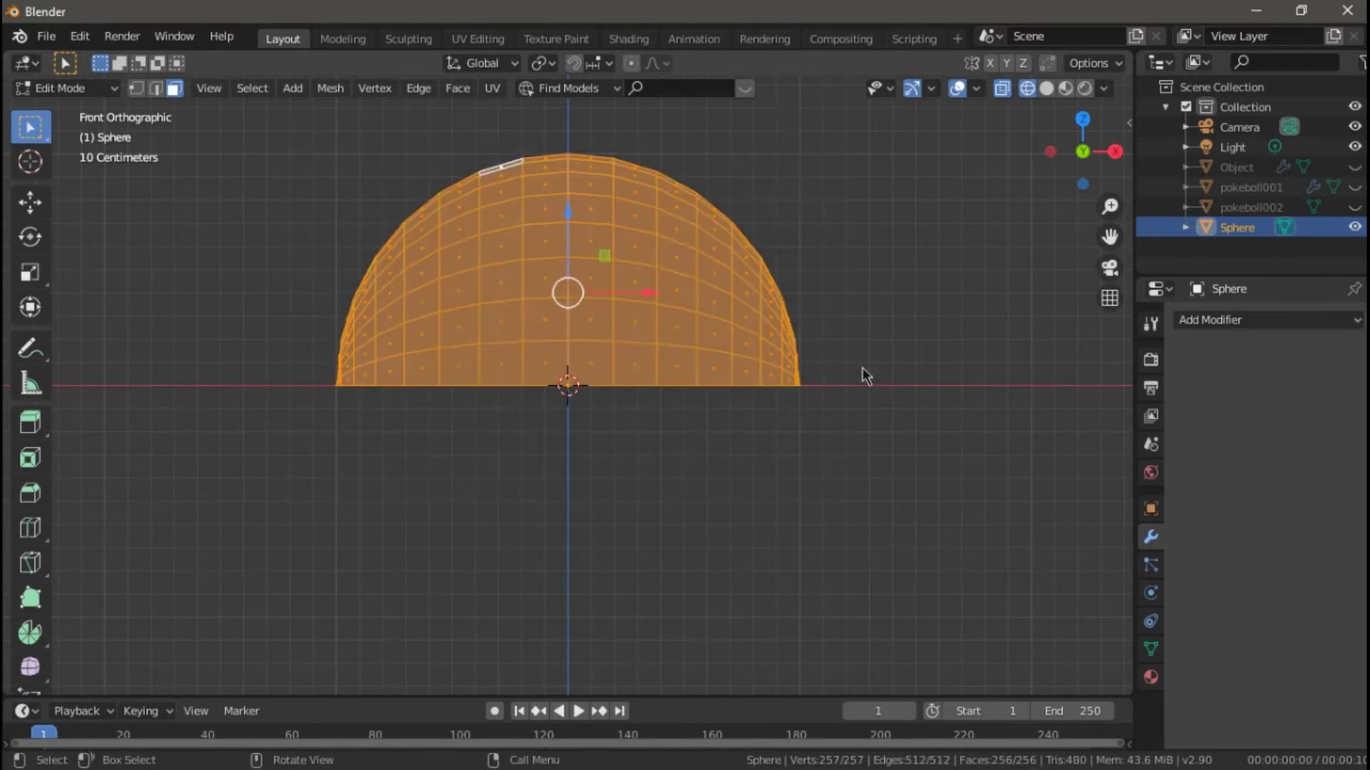
right_click(829, 289)
click(829, 289)
key(alt+a)
drag(285, 178, 426, 456)
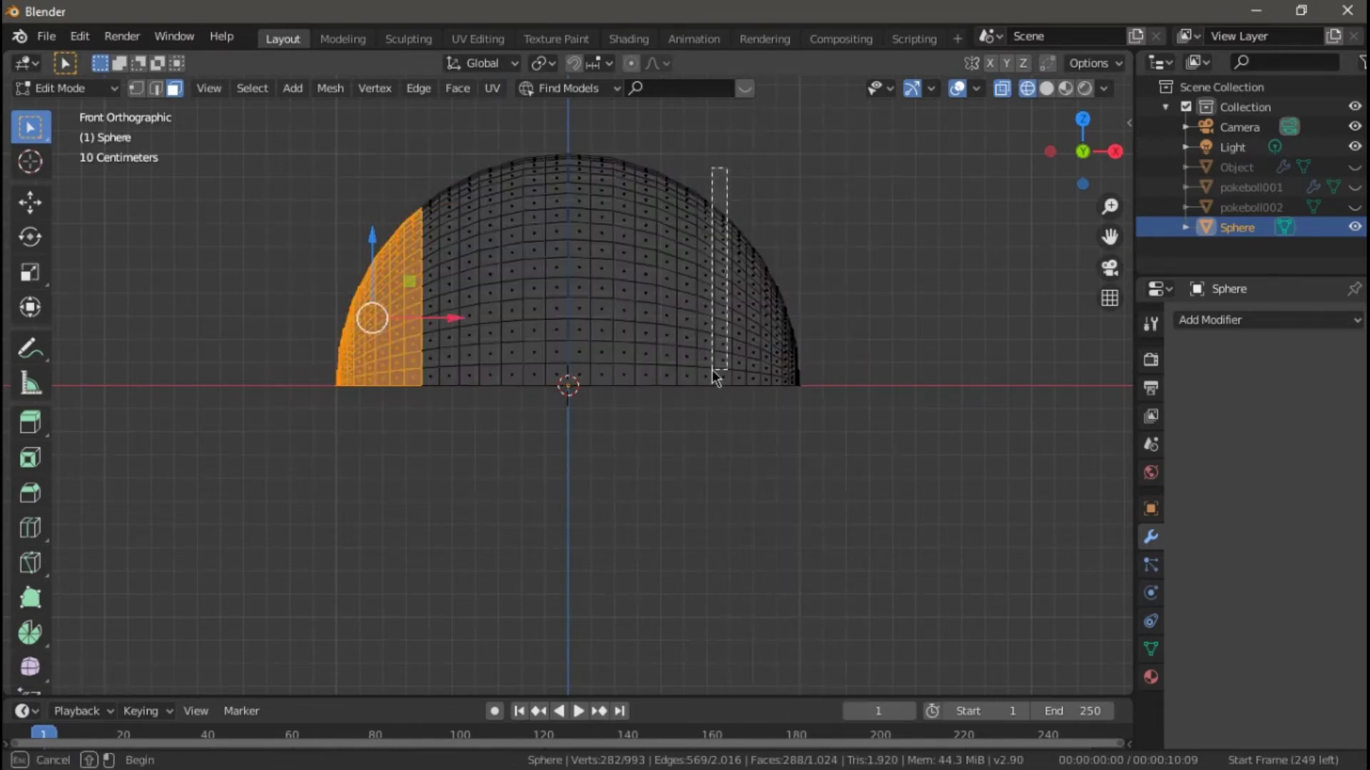
shift+drag(713, 168, 813, 428)
shift+drag(498, 128, 642, 265)
shift+drag(499, 257, 622, 335)
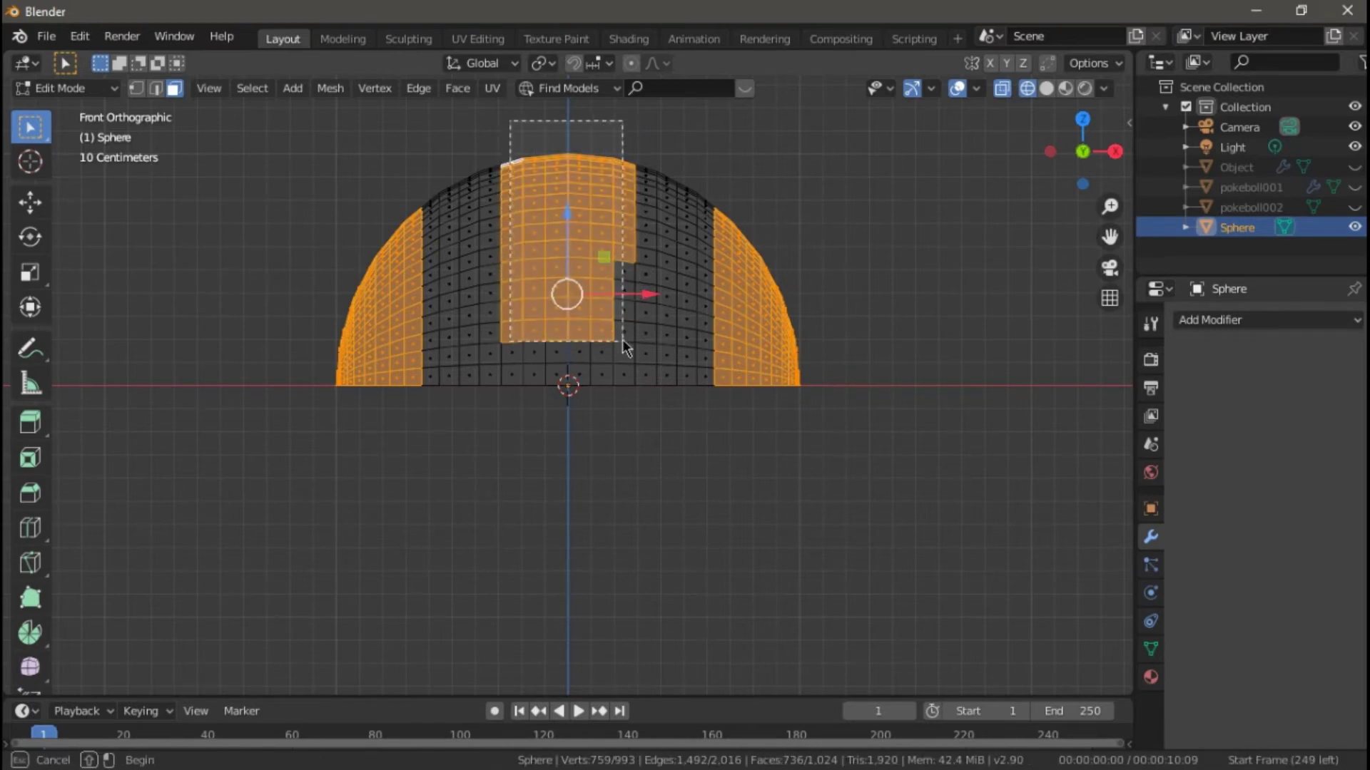
key(x)
click(752, 266)
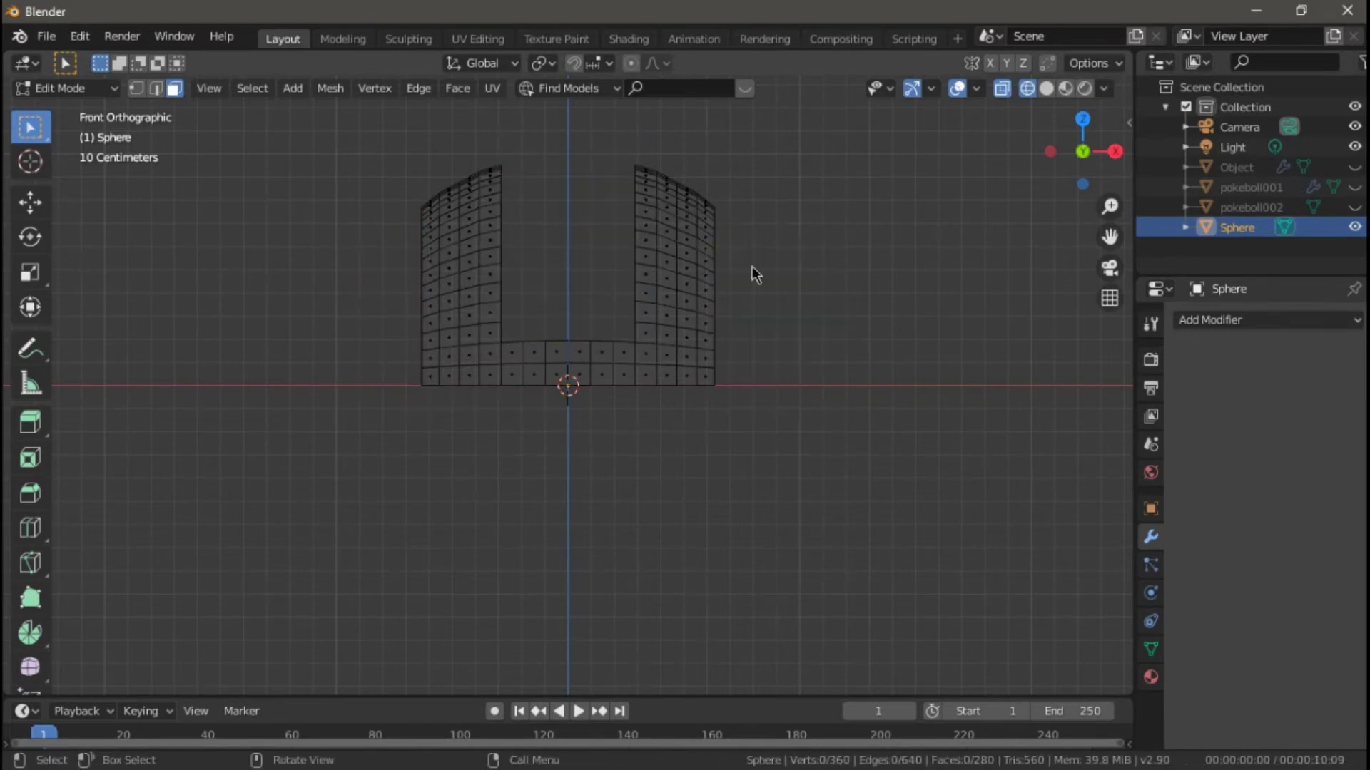
Undo the deletion, reselect both outer strips and the central block, and delete them
key(KP_8)
key(KP_8)
key(KP_1)
key(ctrl+z)
drag(241, 214, 421, 467)
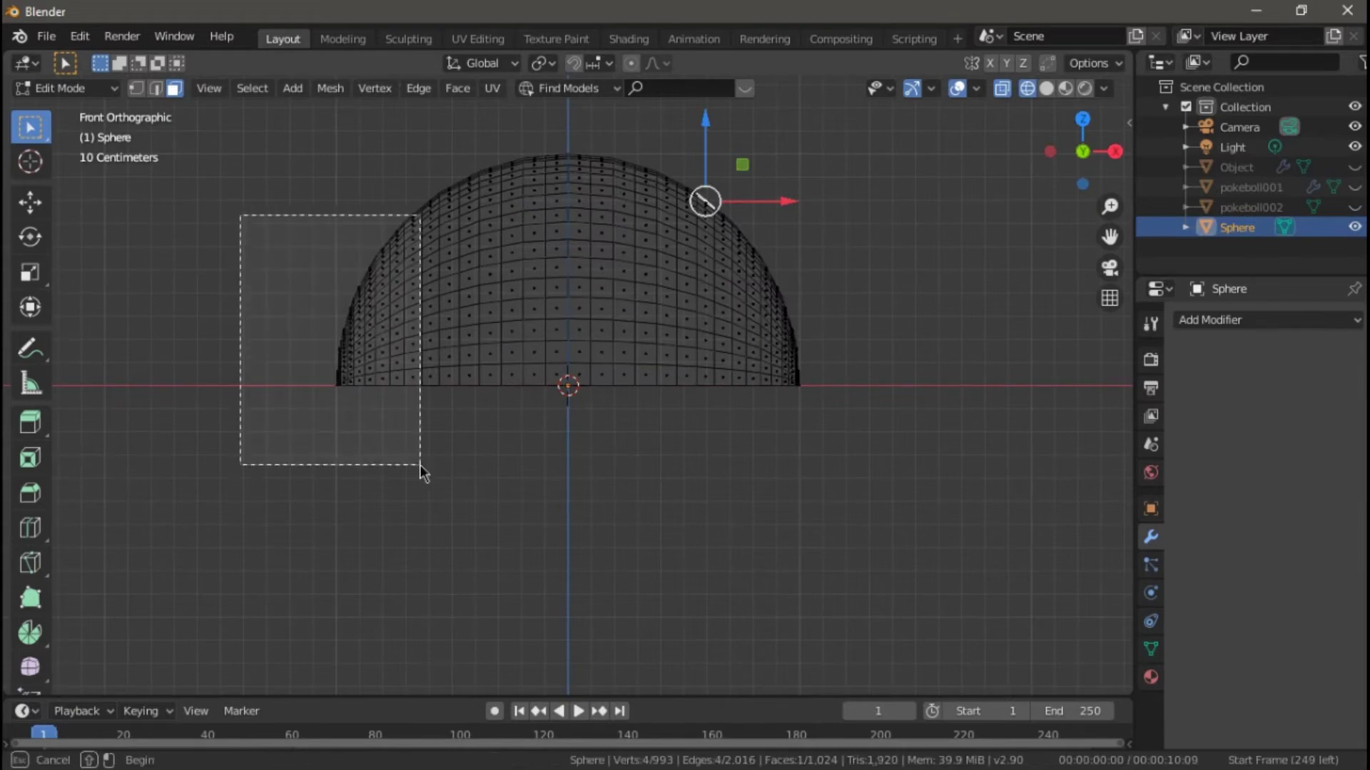
key(b)
click(720, 210)
drag(720, 210, 895, 399)
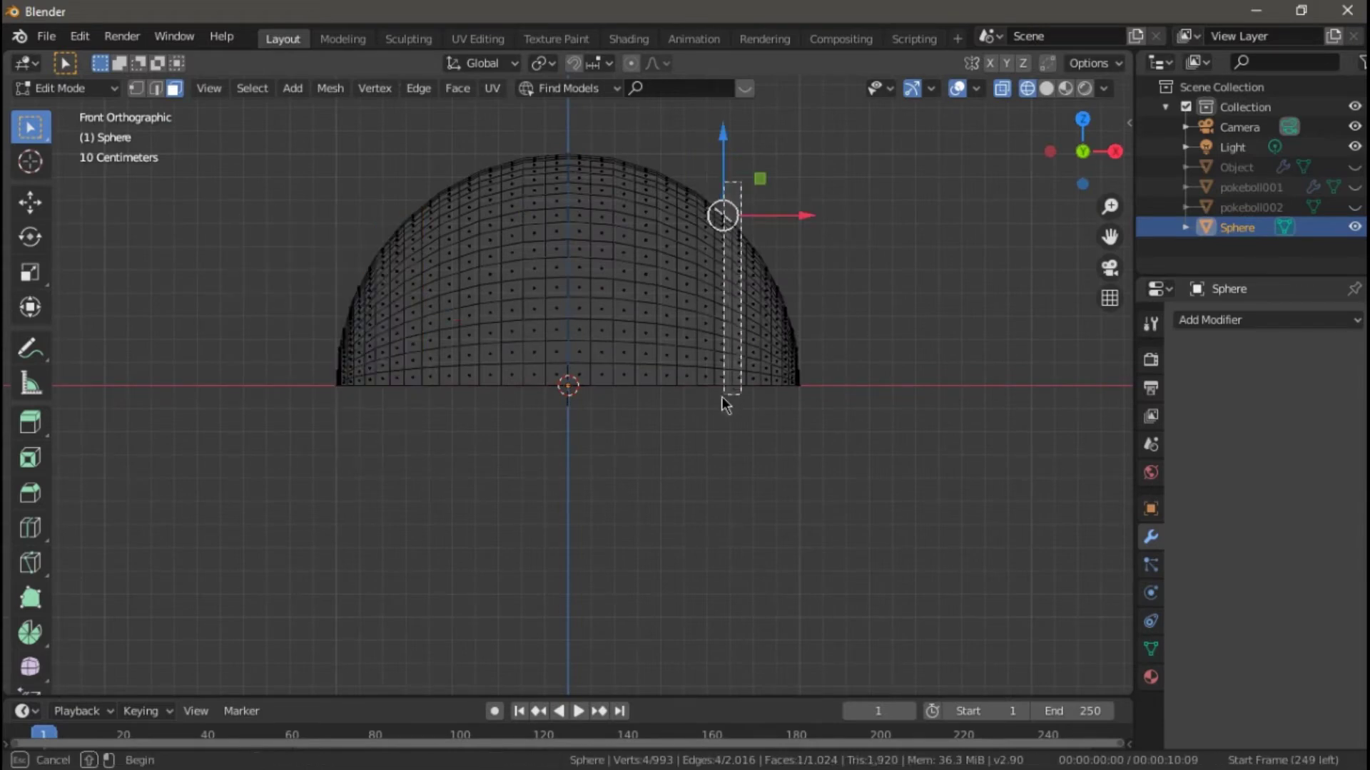
drag(933, 211, 739, 449)
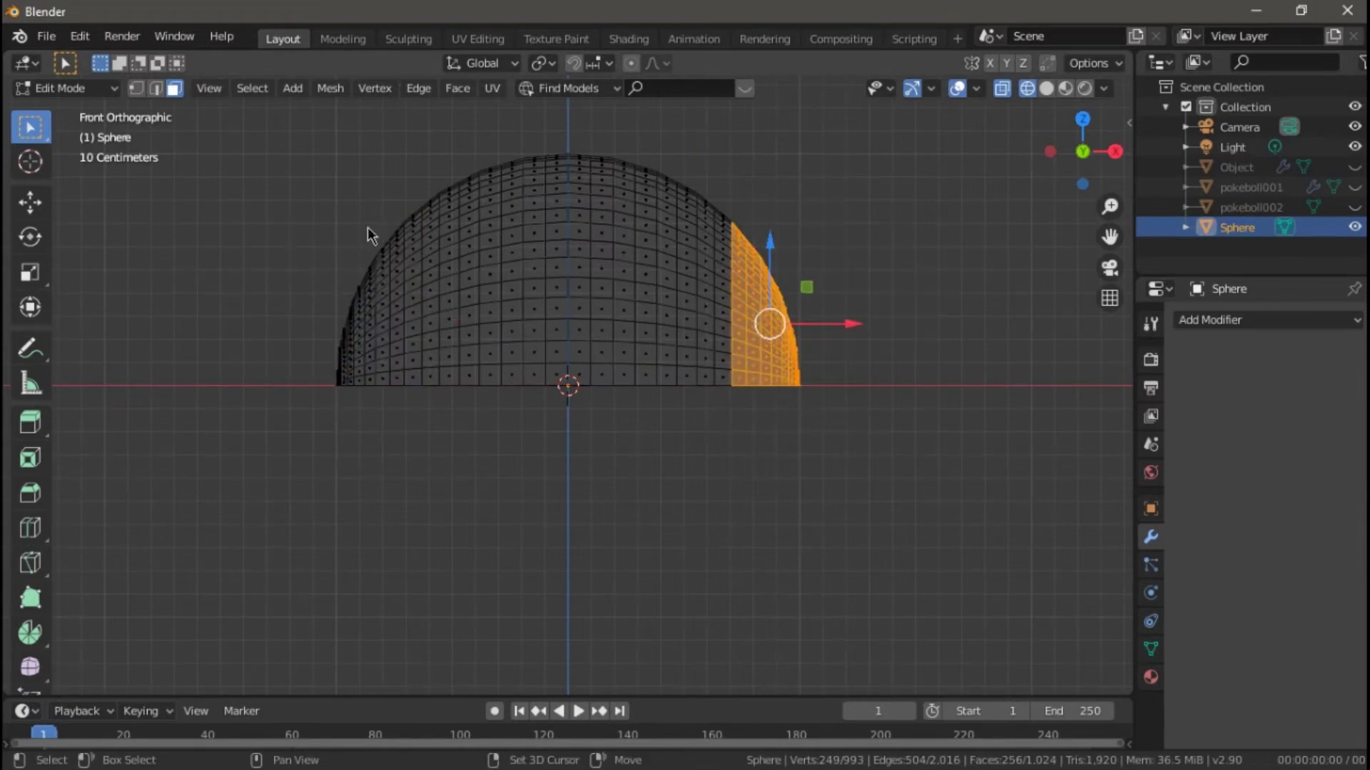
drag(252, 212, 400, 436)
drag(243, 151, 414, 406)
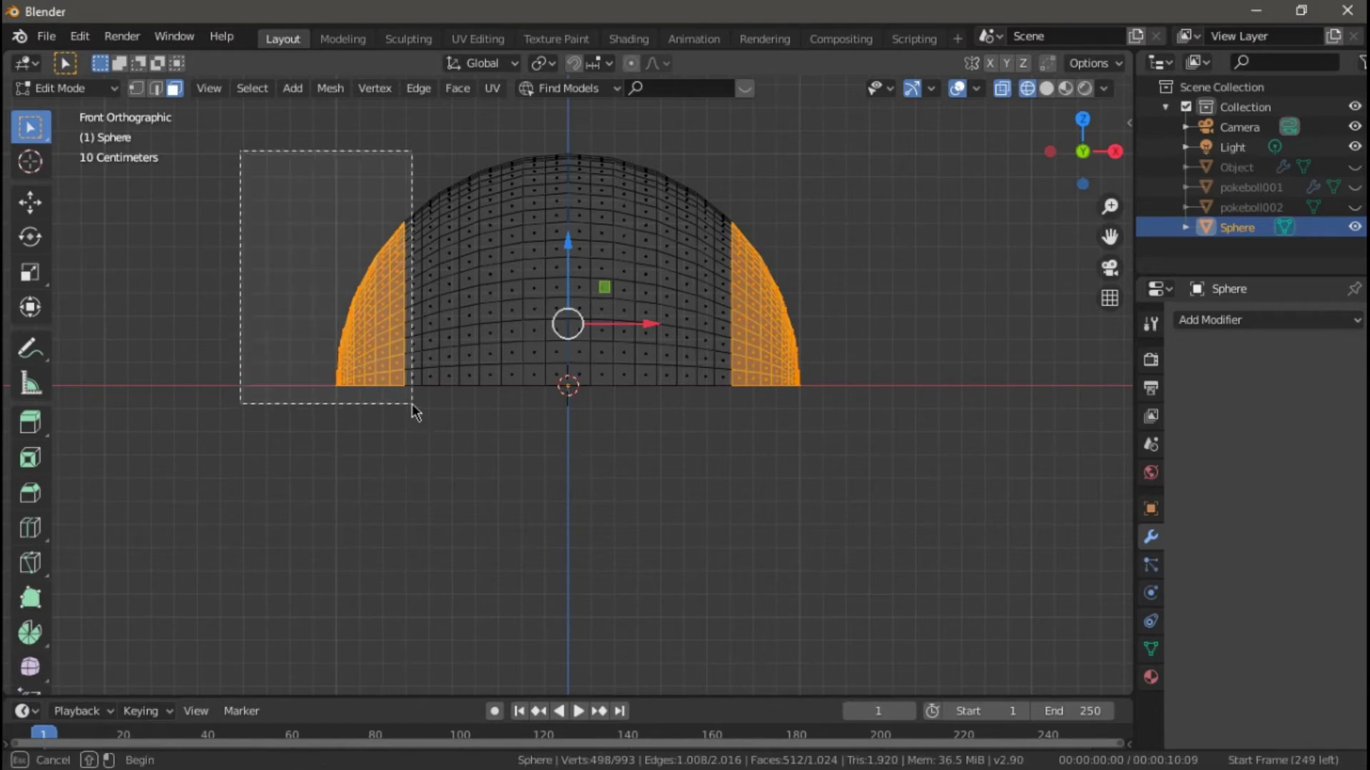
drag(473, 579, 663, 206)
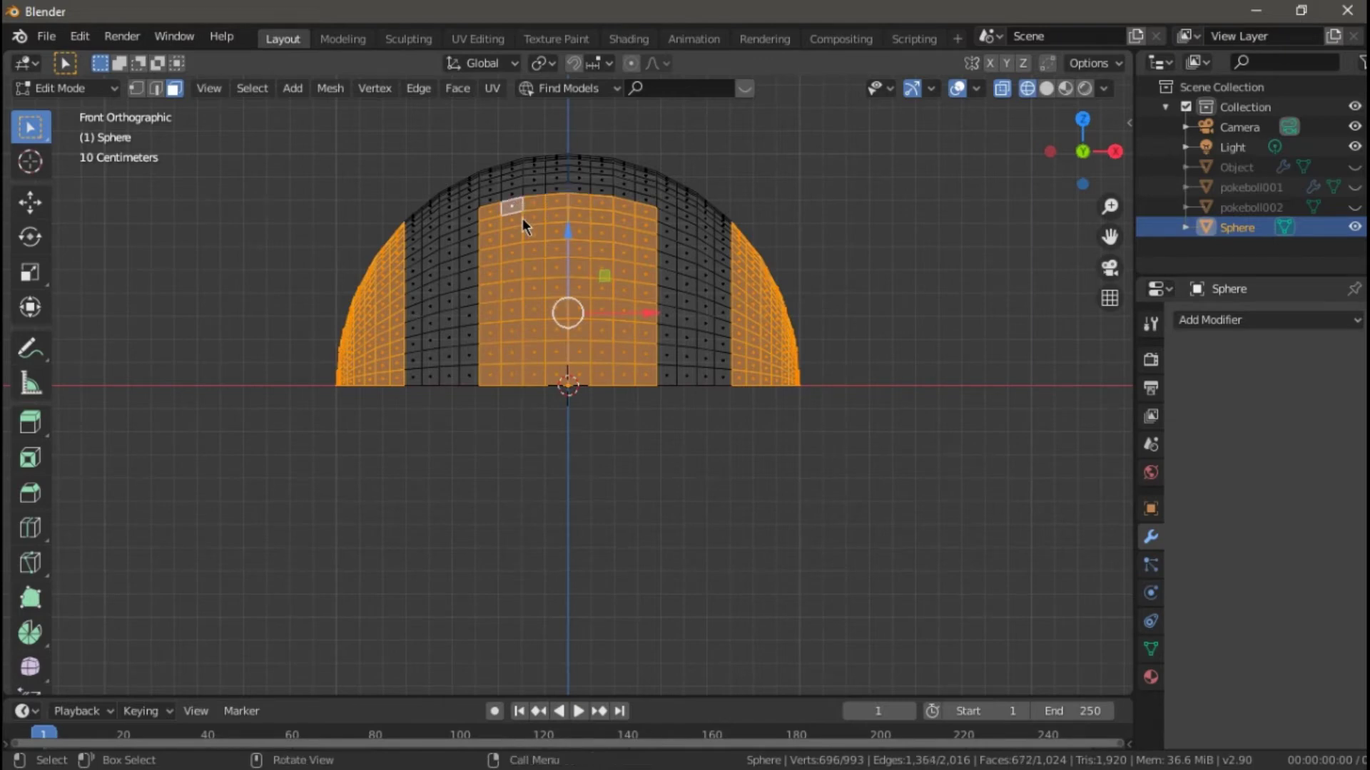
key(x)
click(685, 160)
From top view, delete the front and back blocks of the top cap's faces
key(KP_8)
key(KP_8)
key(KP_8)
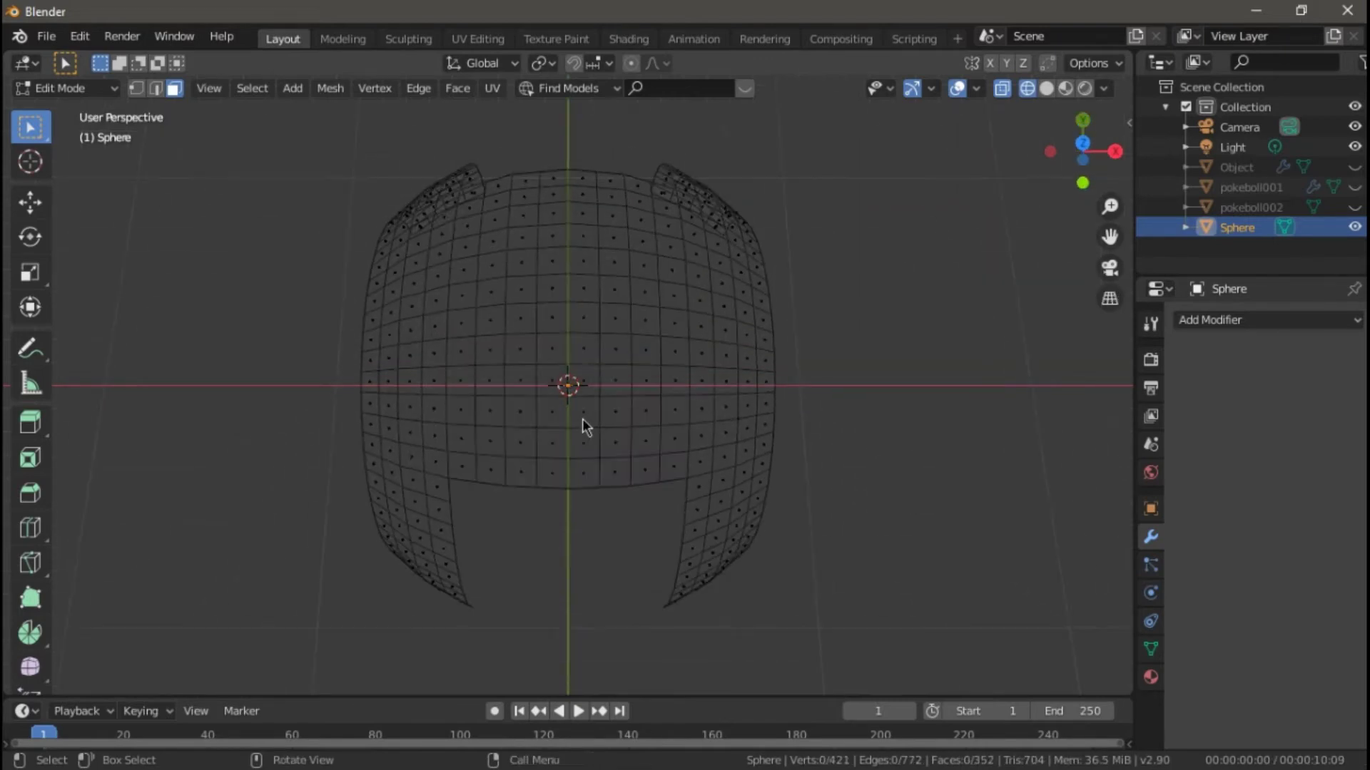
key(KP_8)
key(KP_8)
key(KP_8)
mouse_move(465, 201)
mouse_down()
mouse_move(612, 316)
mouse_move(678, 336)
mouse_up()
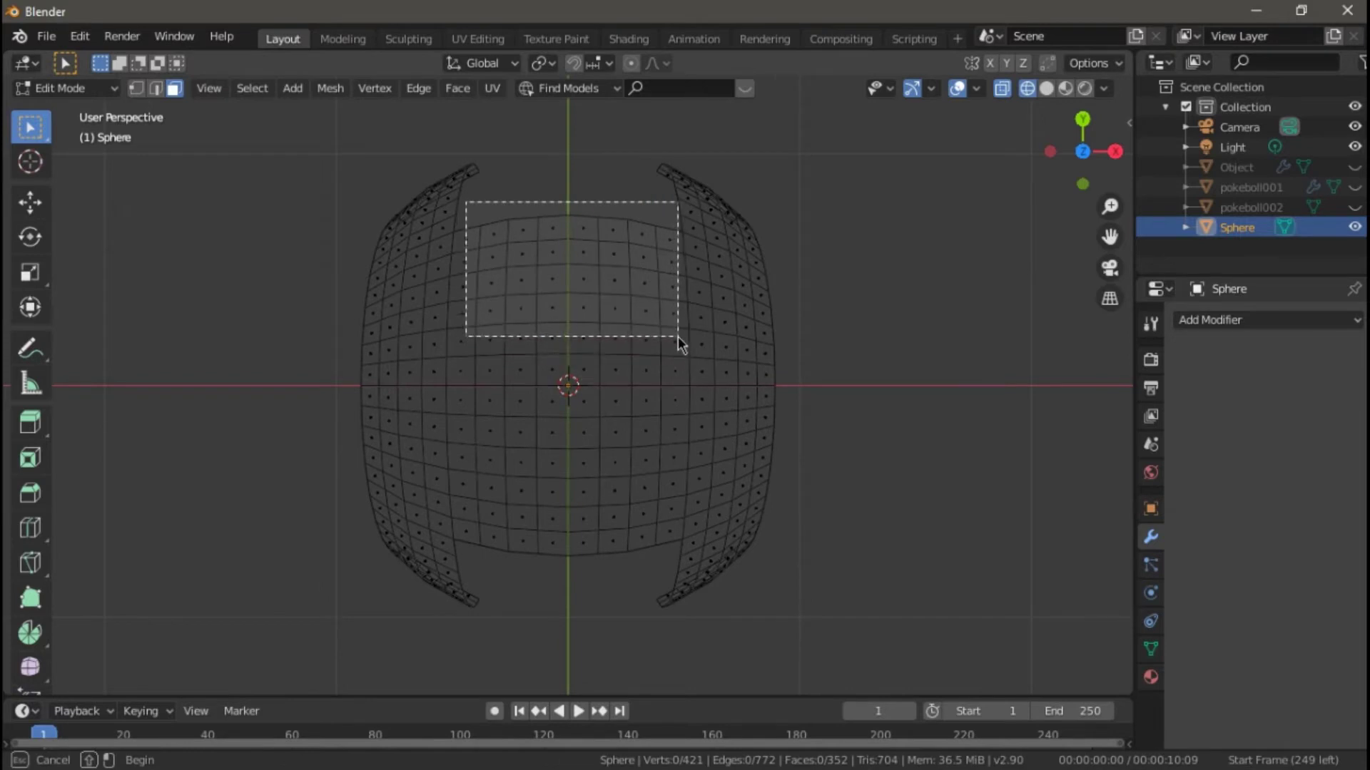
shift+click(464, 264)
shift+drag(665, 592, 466, 421)
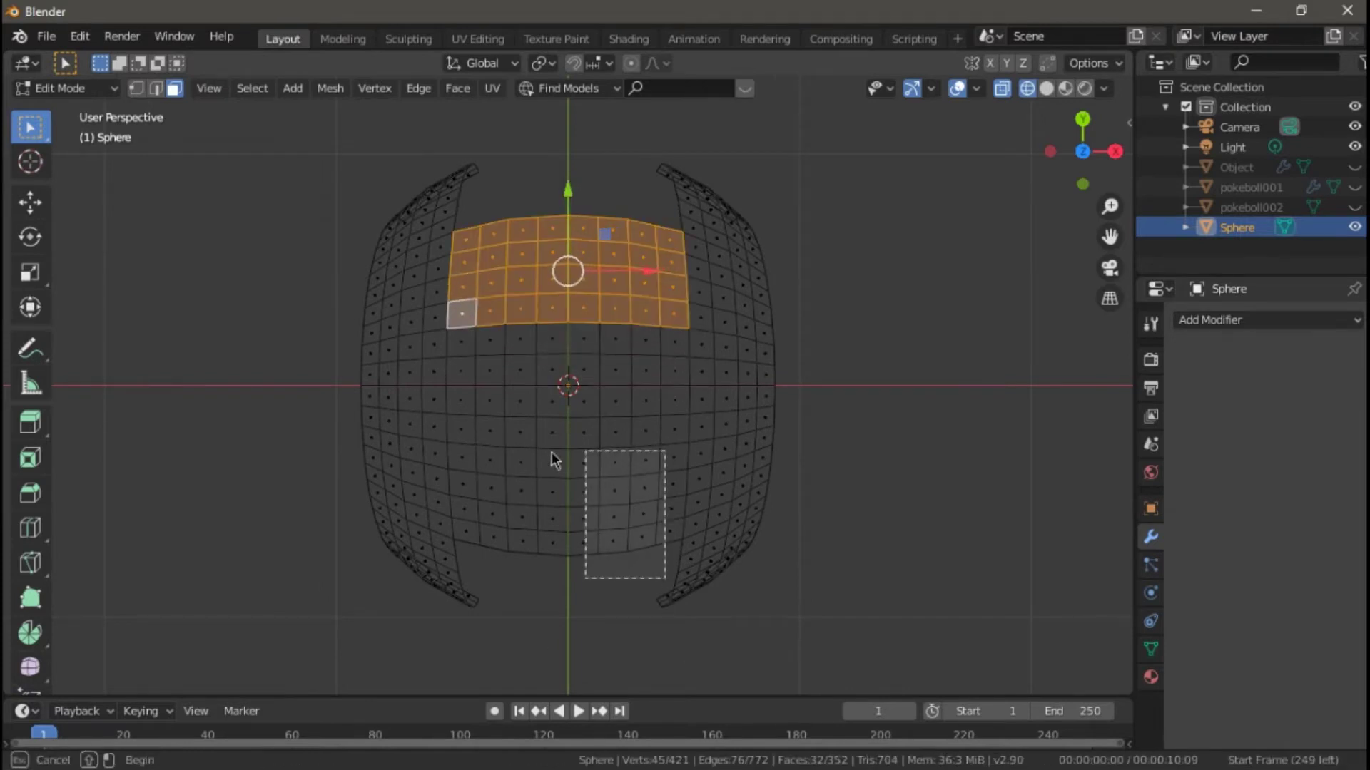
shift+click(466, 531)
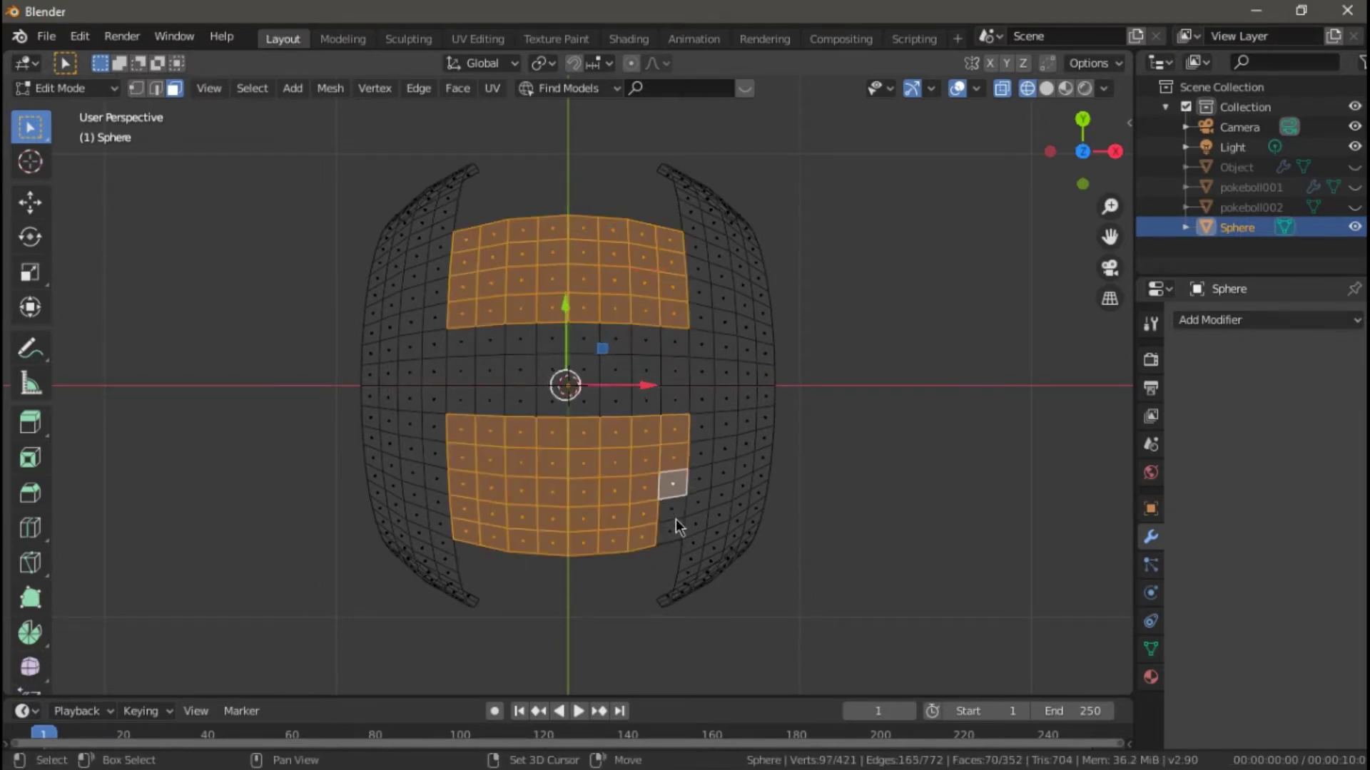
right_click(555, 502)
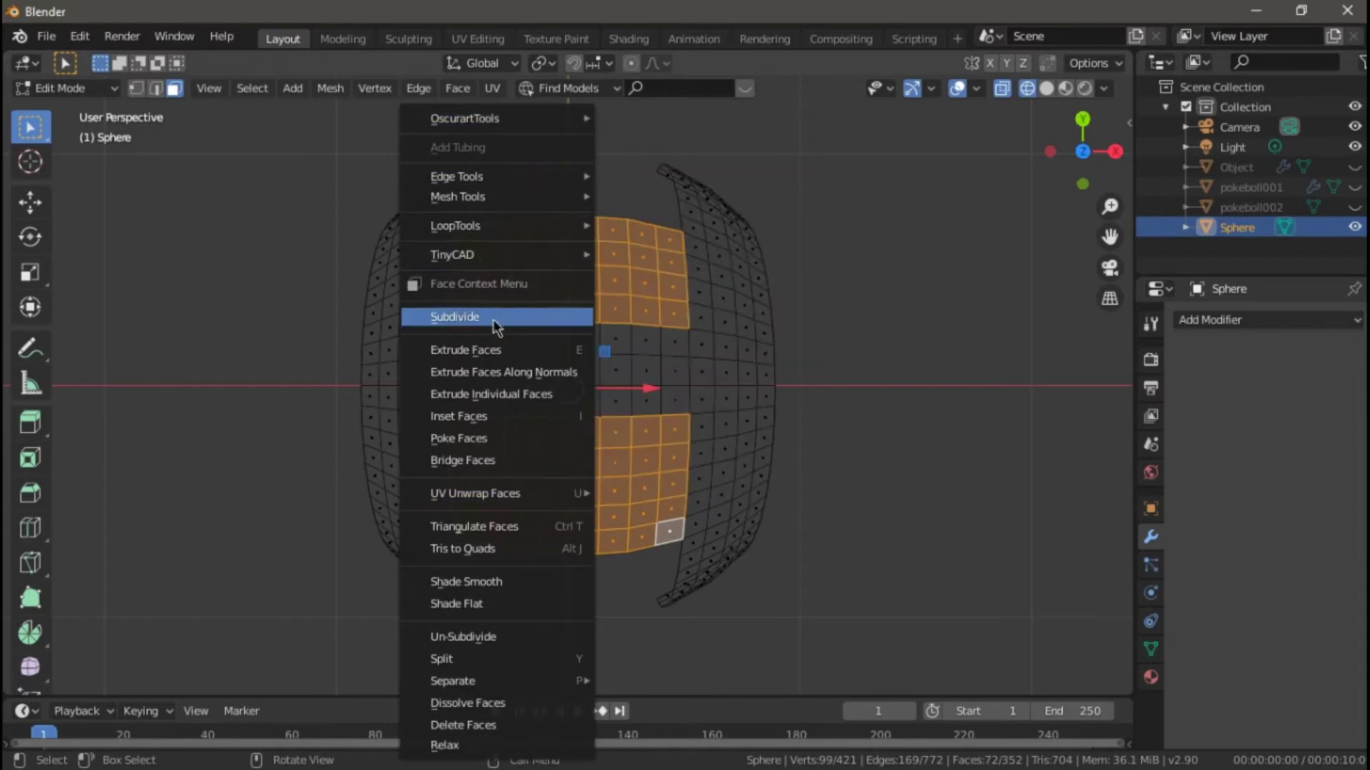
click(517, 352)
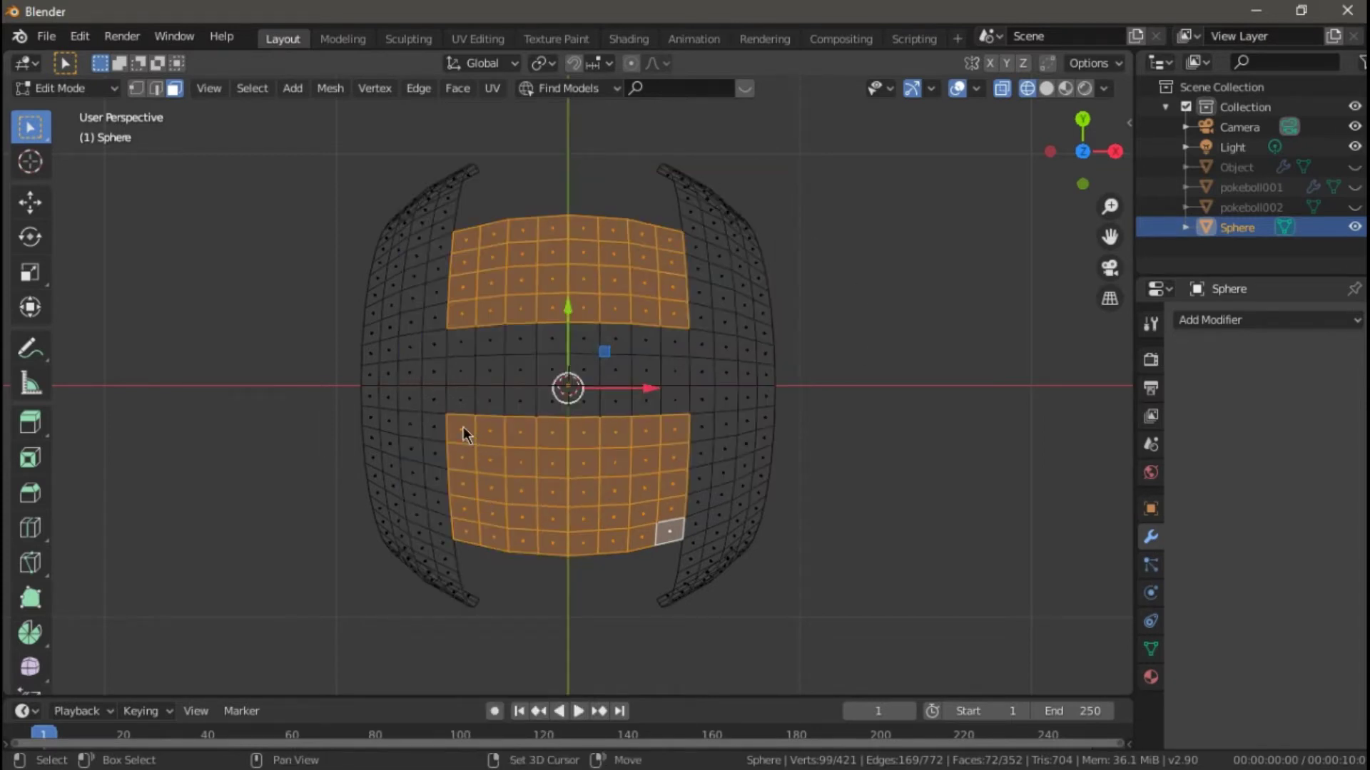
ctrl+drag(464, 427, 656, 430)
key(x)
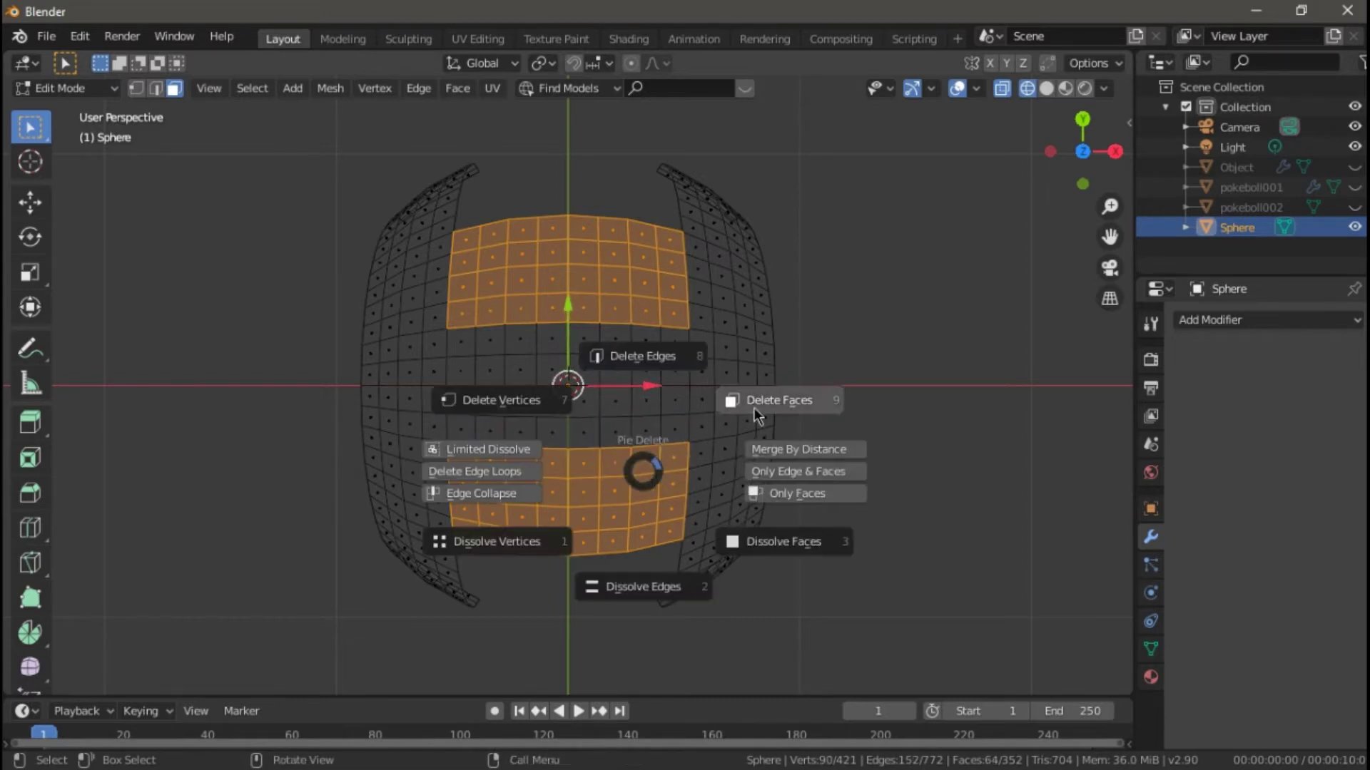
click(754, 404)
From front view, delete the bottom two rows of faces on both strips
key(KP_1)
key(KP_1)
drag(335, 370, 749, 471)
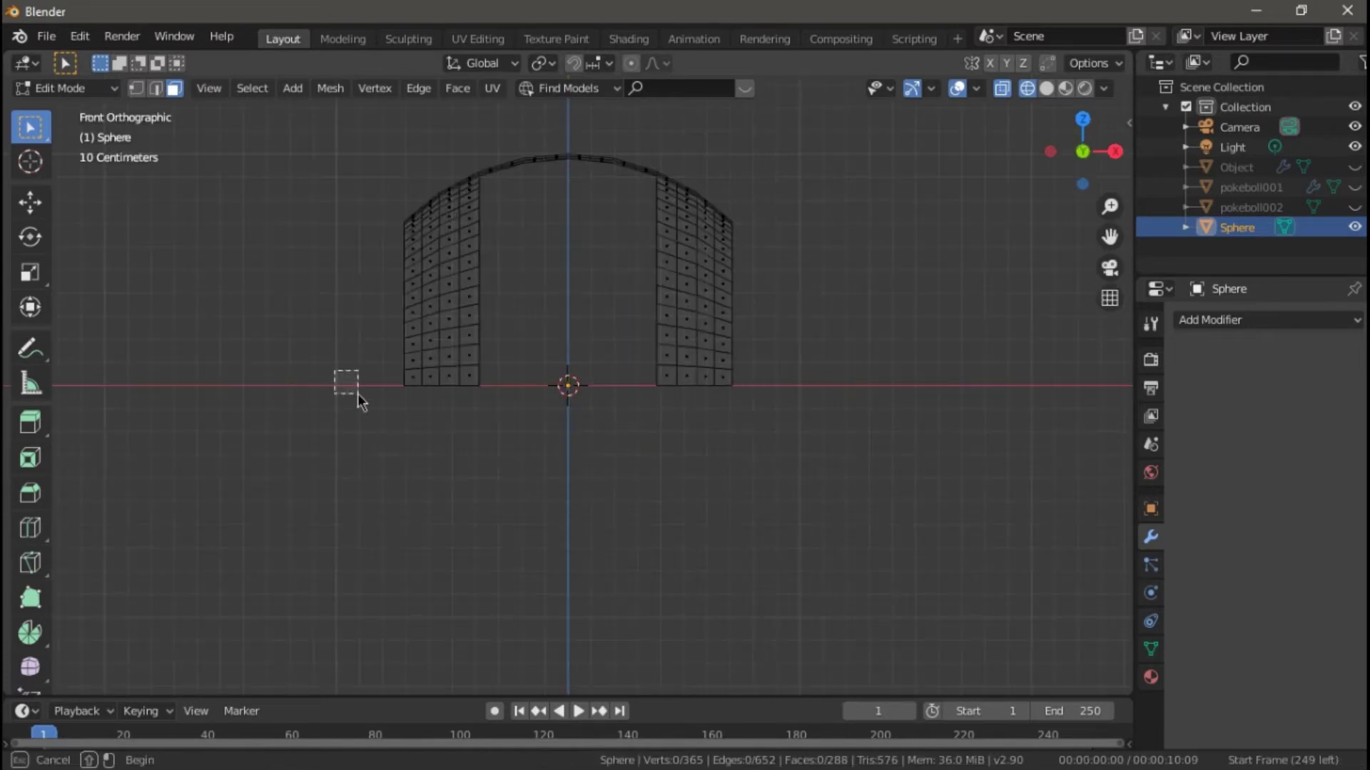
key(x)
click(1020, 416)
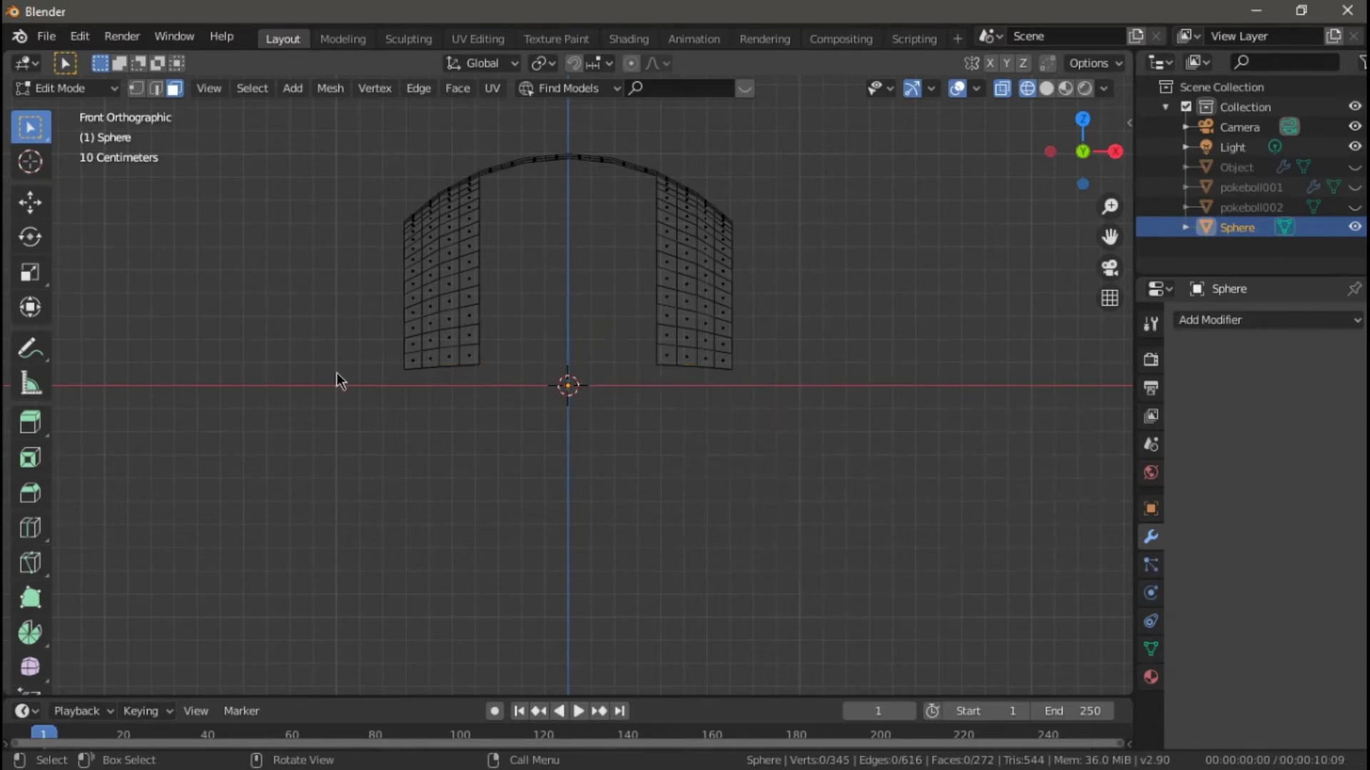
drag(336, 372, 816, 359)
key(x)
click(952, 282)
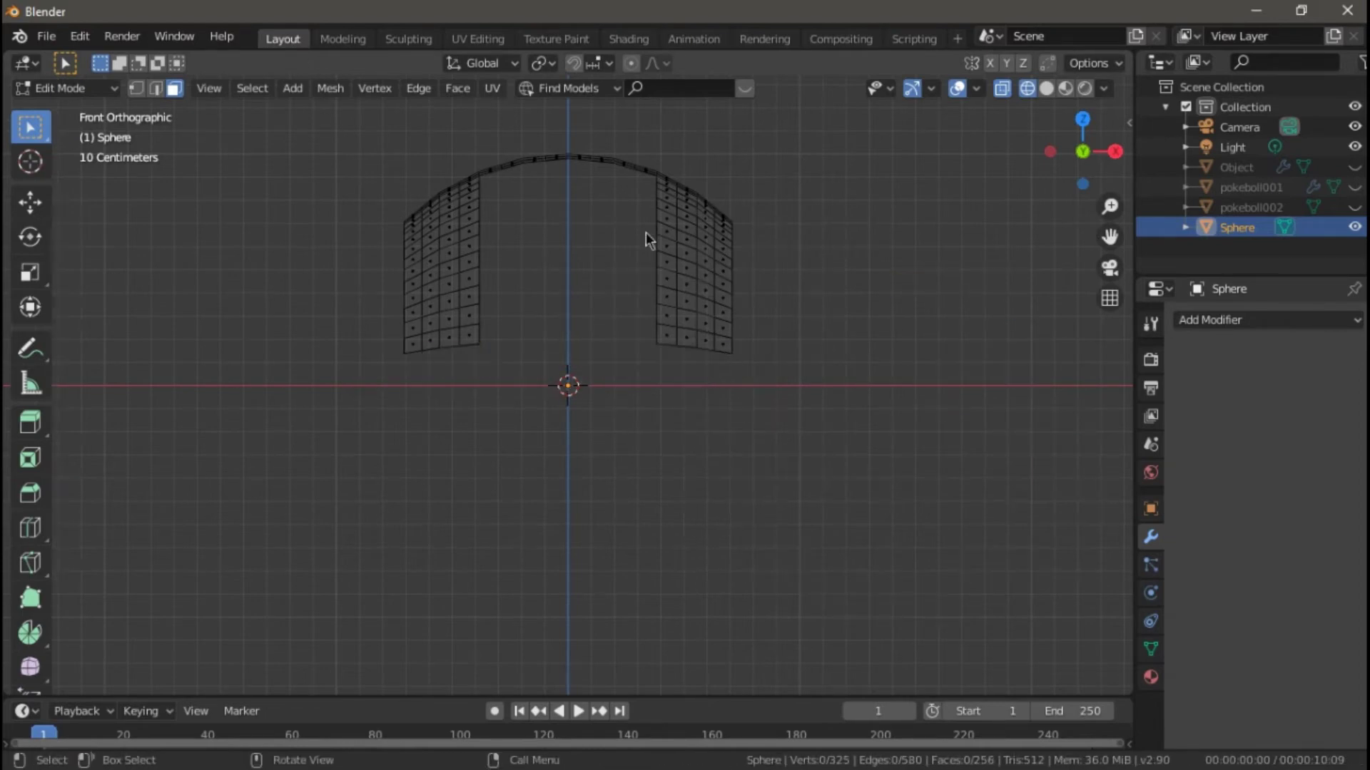
Thicken the whole arch shell along its normals and return to Object Mode
key(a)
key(alt+e)
click(909, 363)
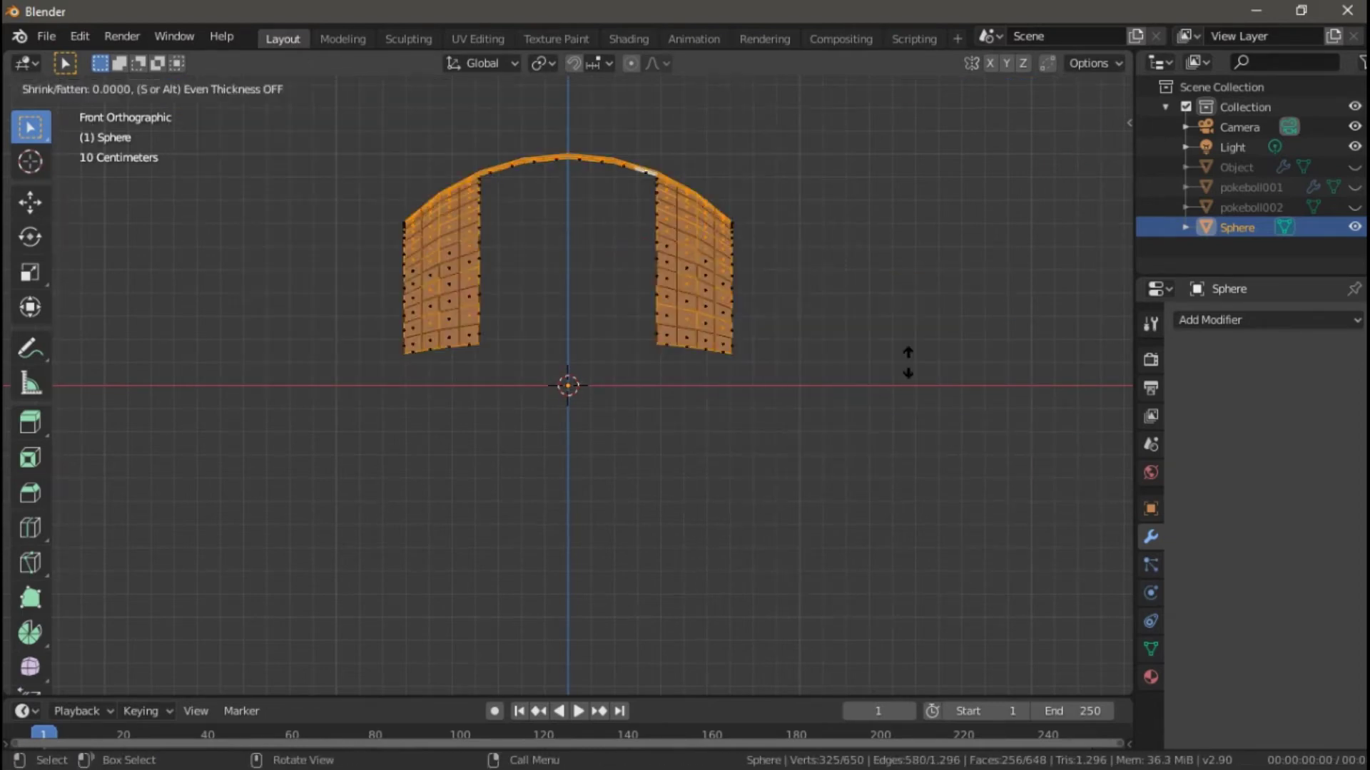
click(64, 88)
click(57, 112)
Unhide the ball sphere, move the shell onto it and give the shell smooth shading
click(1046, 90)
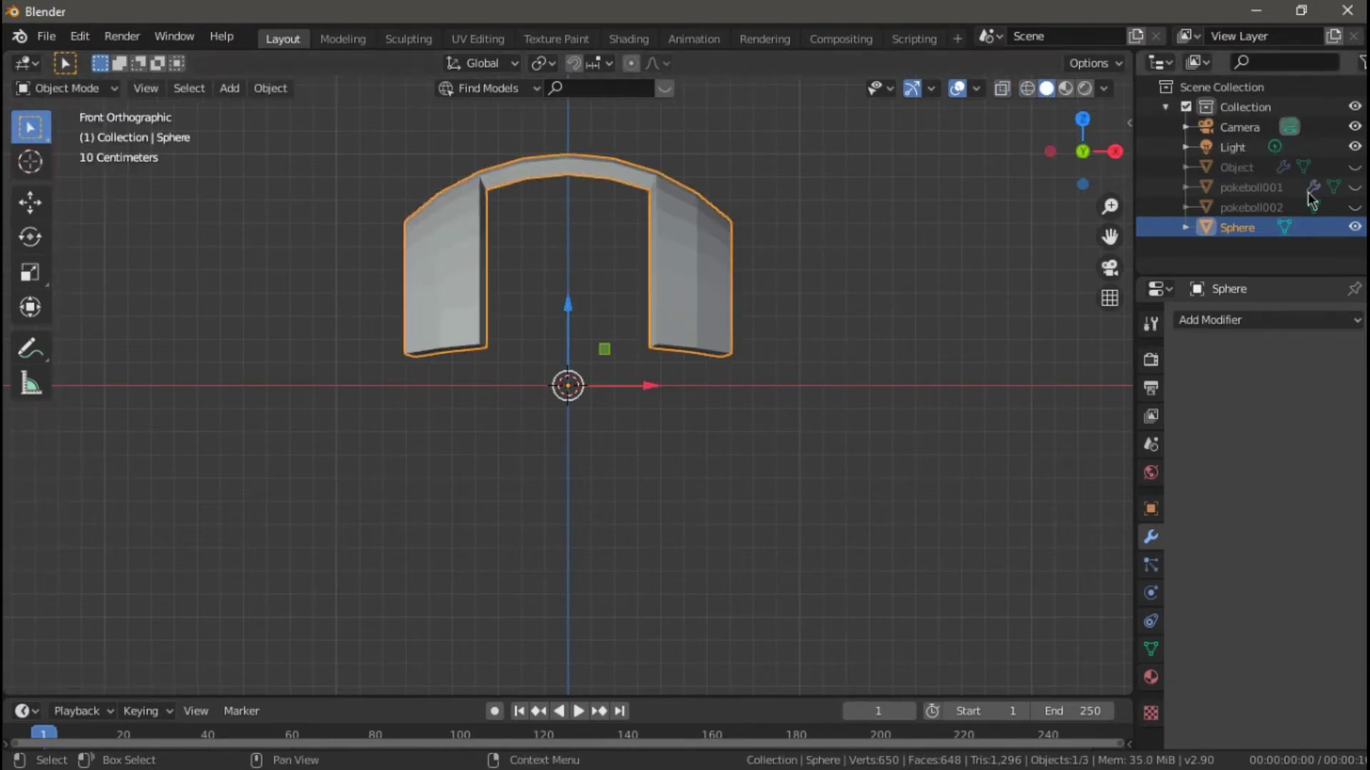
click(1354, 166)
key(g)
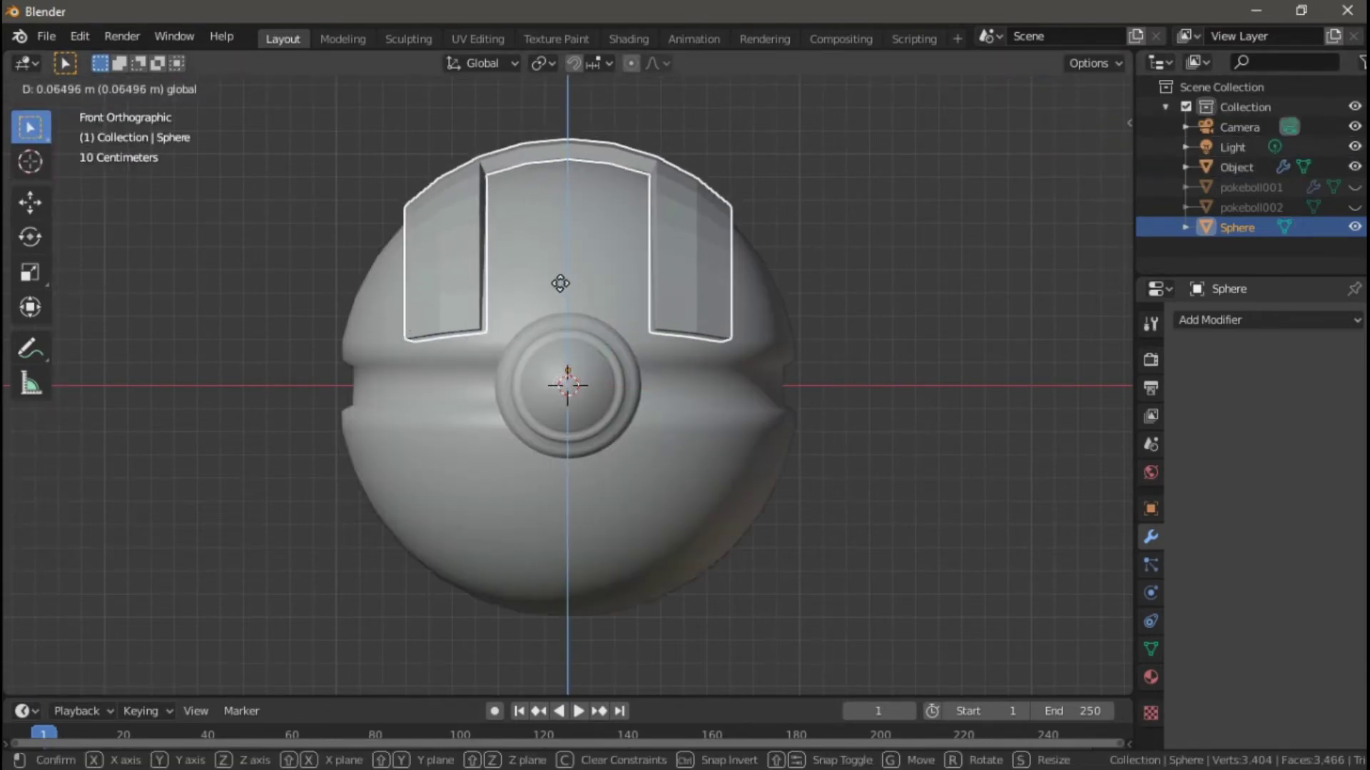
click(563, 282)
mouse_move(563, 282)
middle_down()
mouse_move(789, 242)
mouse_move(686, 146)
middle_up()
right_click(686, 146)
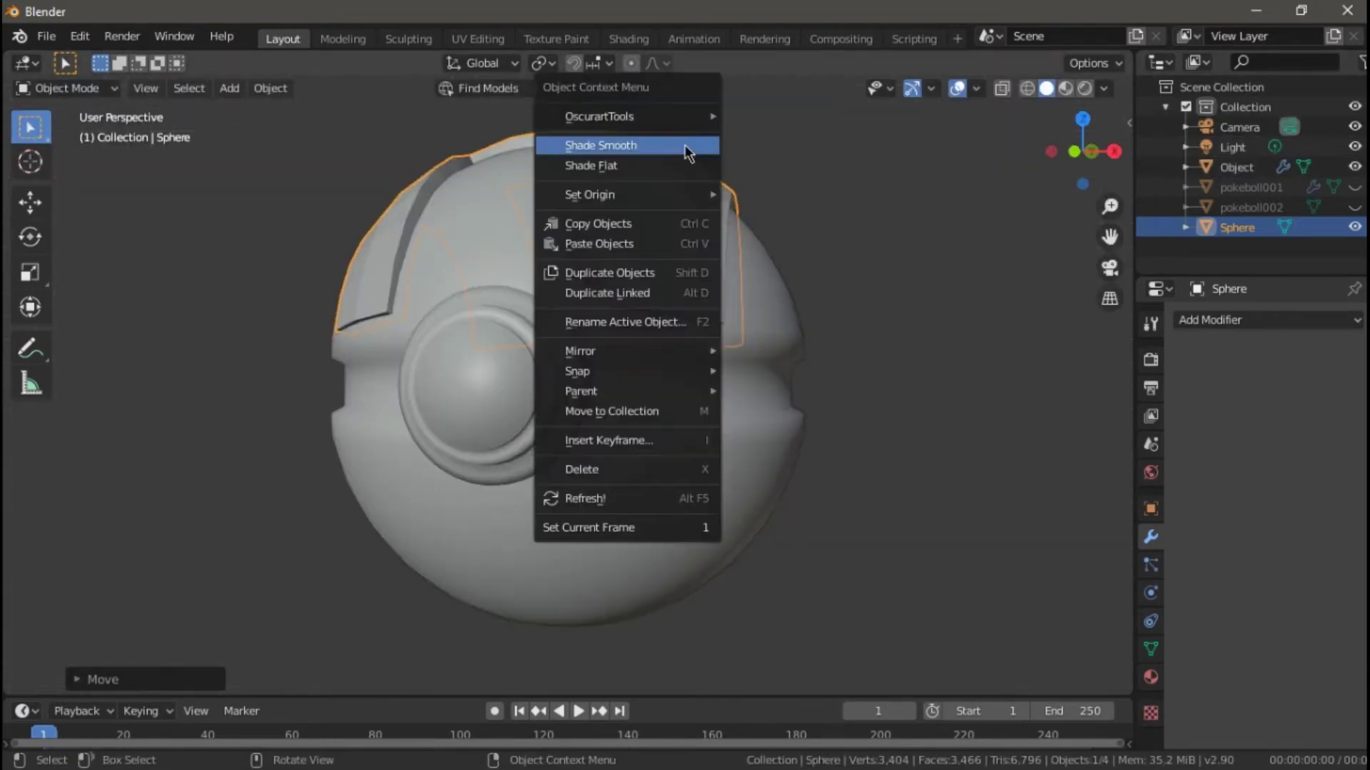
click(687, 144)
Check the shell's fit from the front view, then hide the rest to isolate it
key(KP_1)
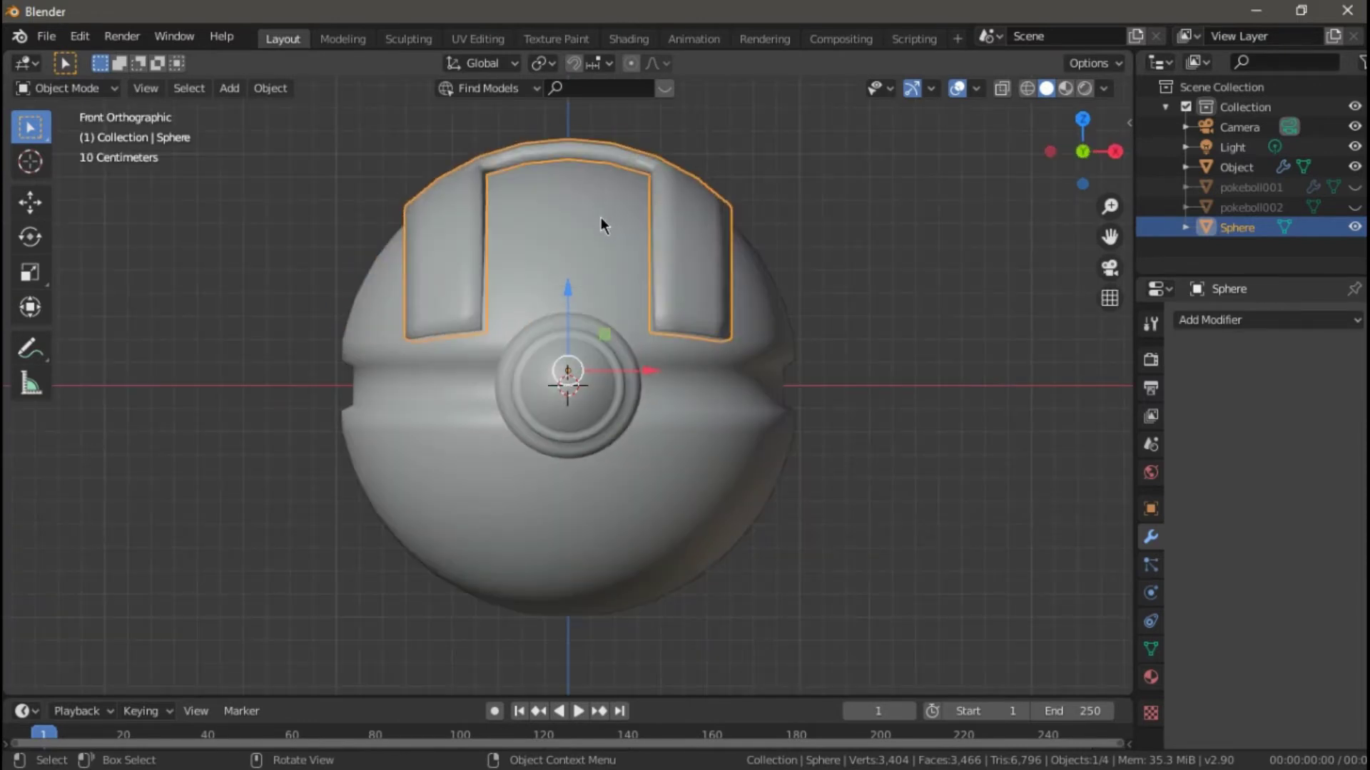
middle_drag(601, 217, 601, 217)
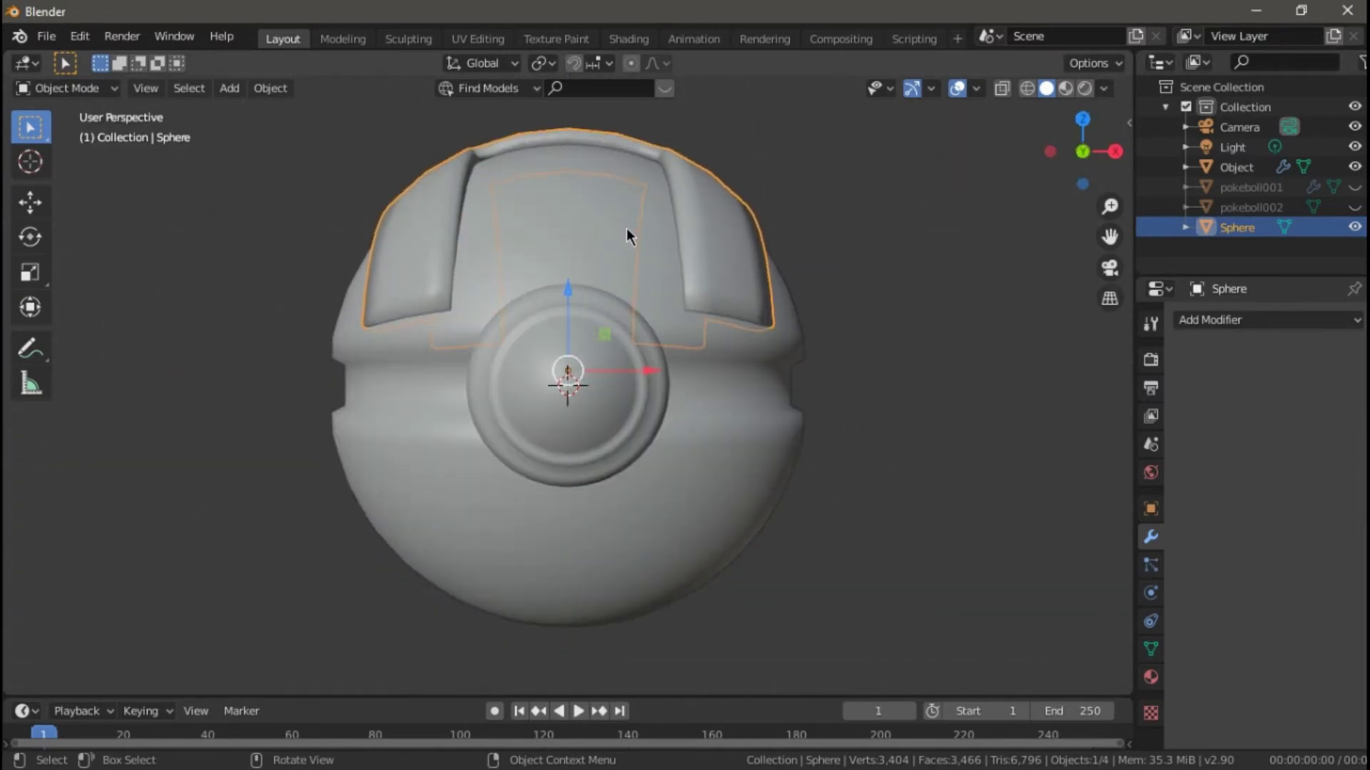
key(KP_1)
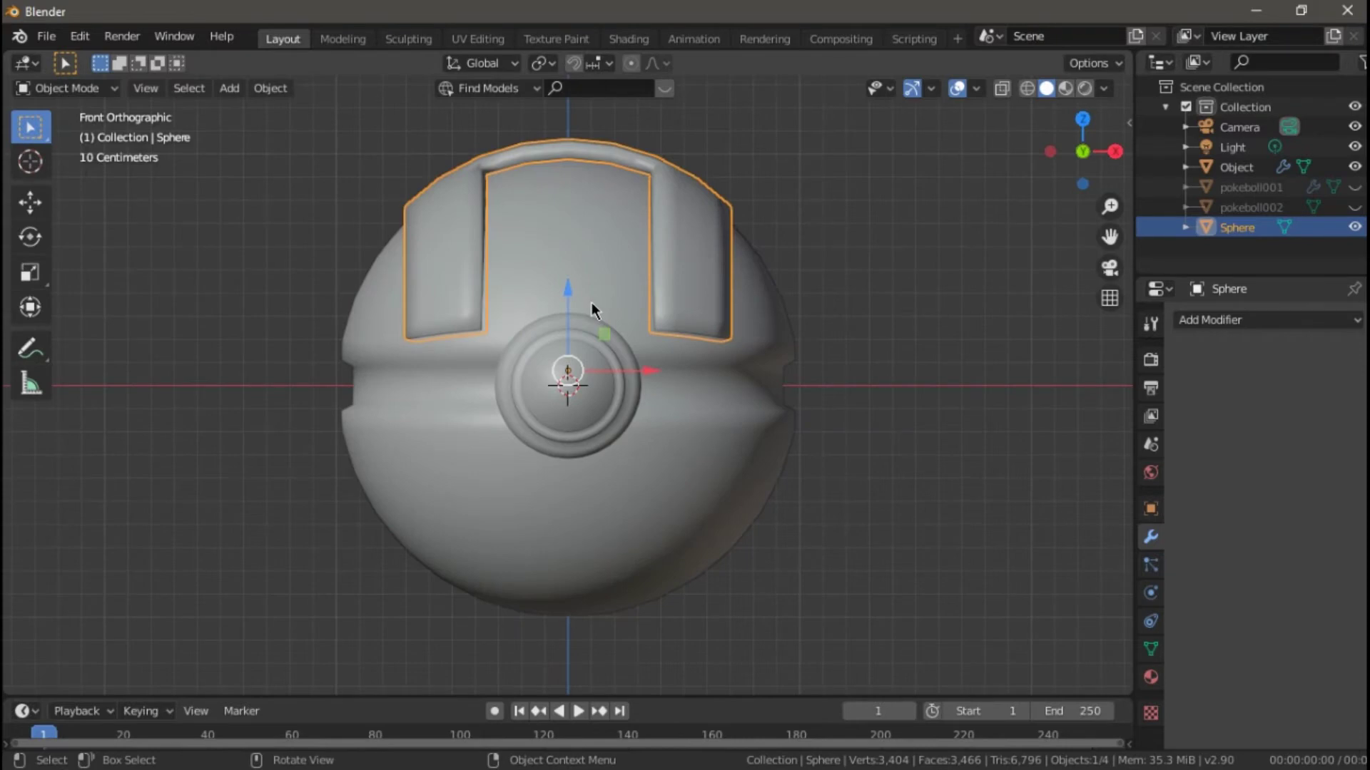
key(Tab)
key(shift+h)
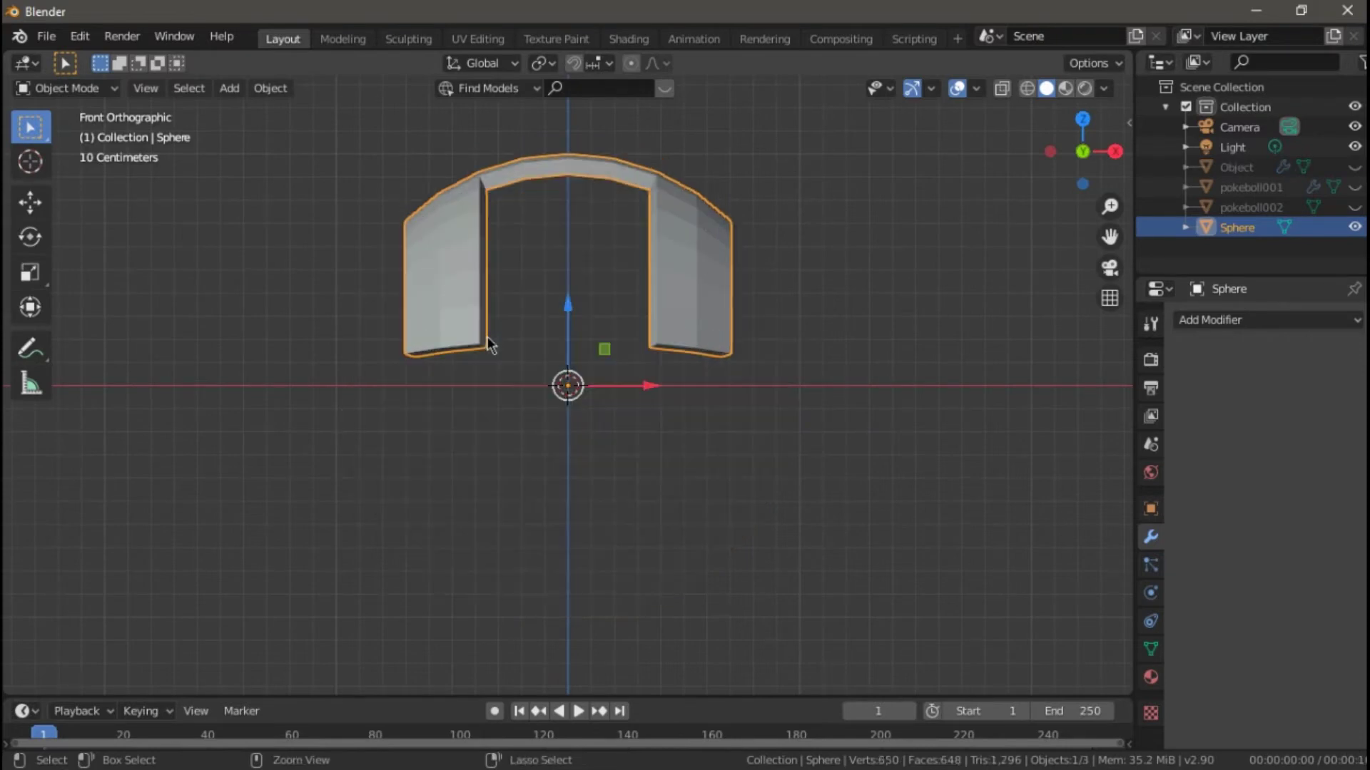
Extrude all of the shell's faces, then clear and reselect the whole mesh
key(a)
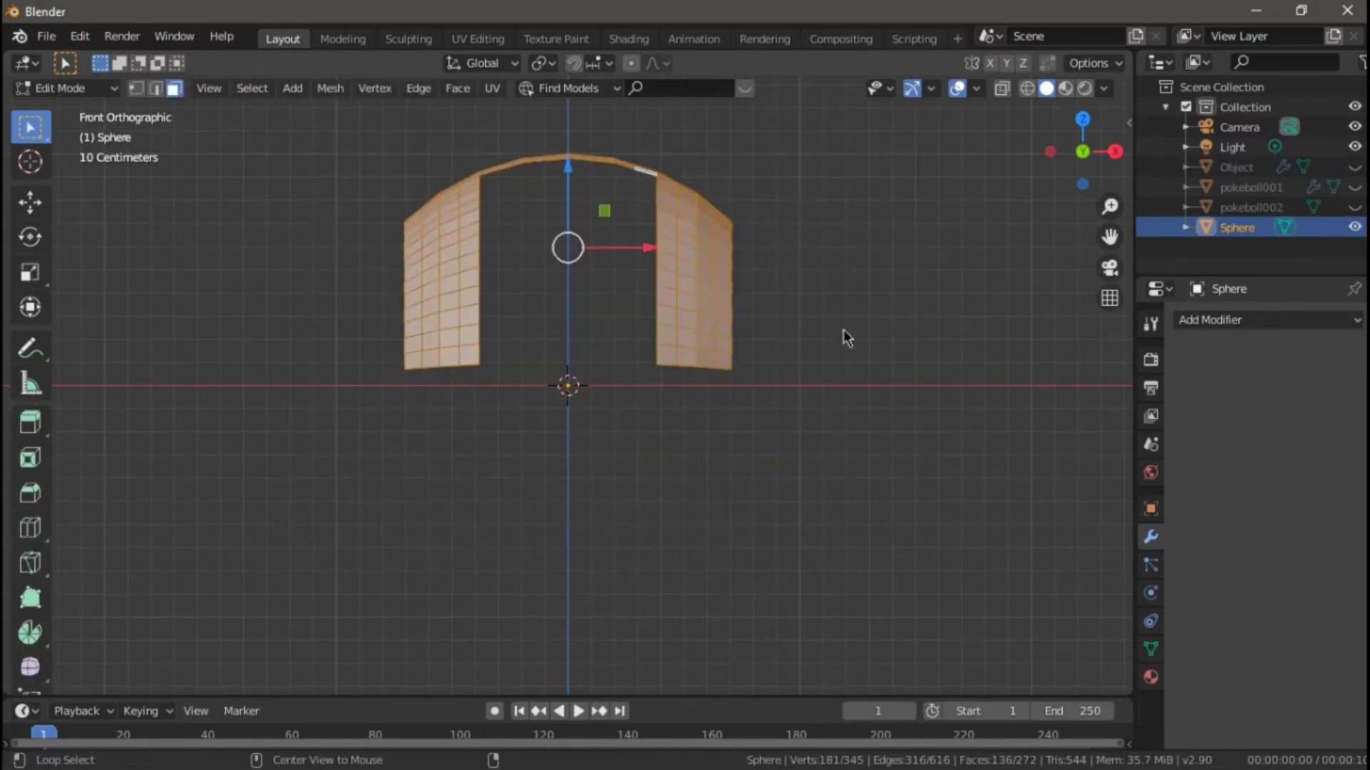
key(alt+e)
click(843, 329)
click(841, 331)
key(alt+a)
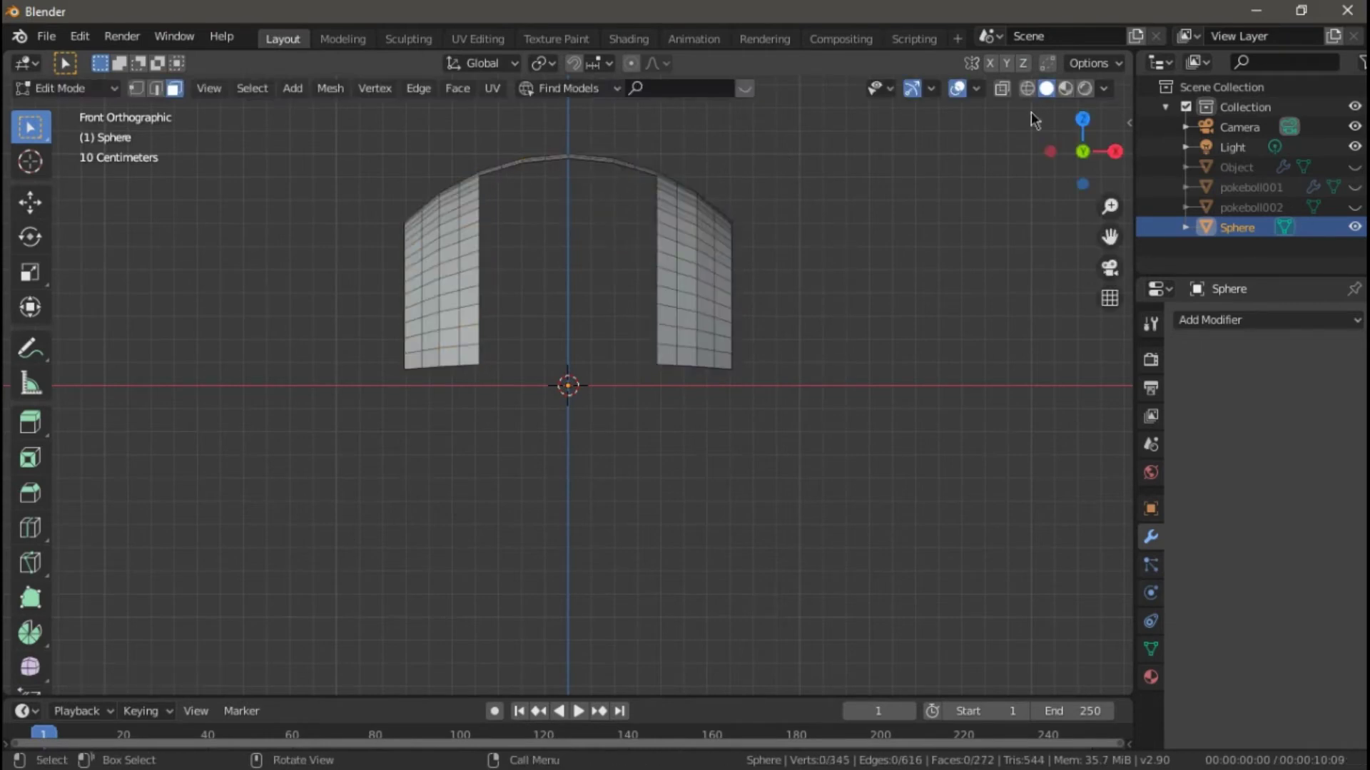
key(b)
key(Escape)
key(a)
Thicken the shell inward by about 0.0953 and smooth-shade it in Object Mode
key(alt+e)
click(847, 298)
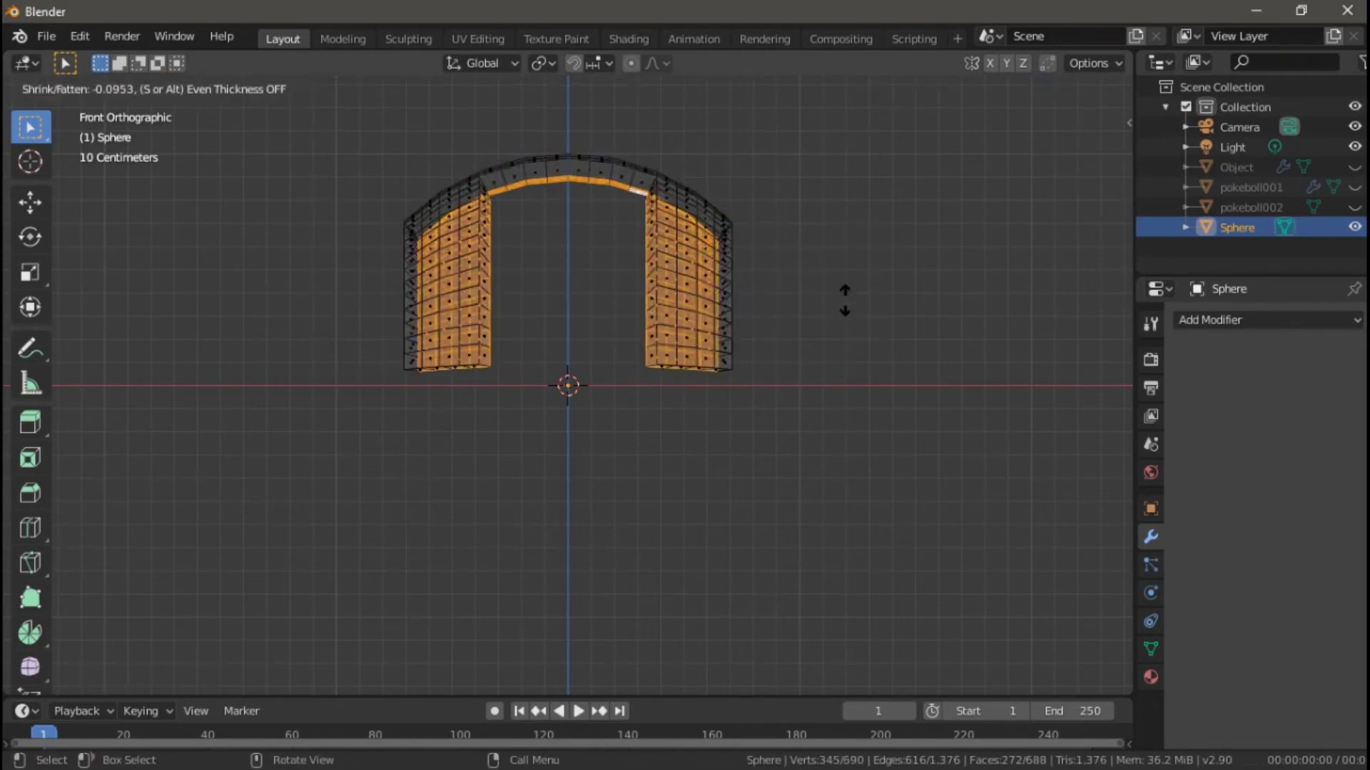
click(841, 296)
key(Tab)
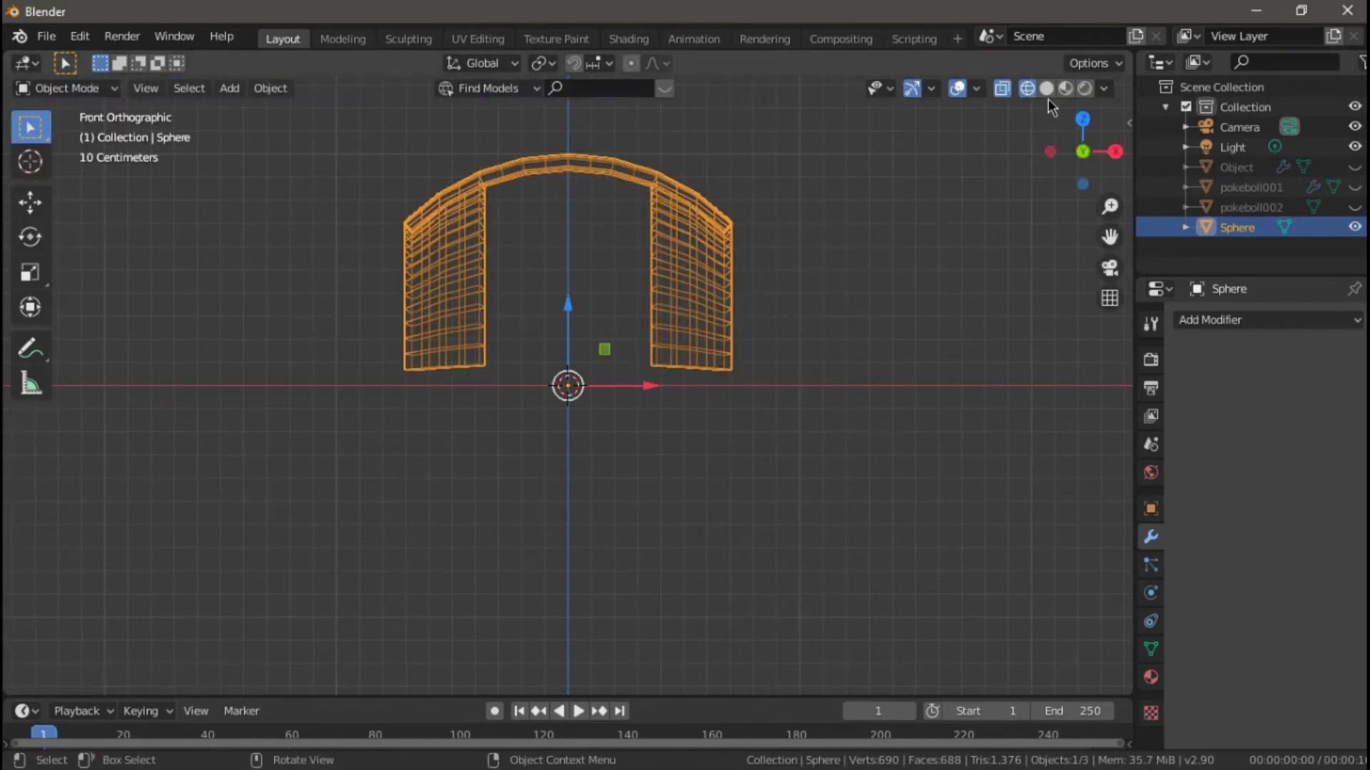
click(1001, 88)
right_click(684, 236)
click(692, 232)
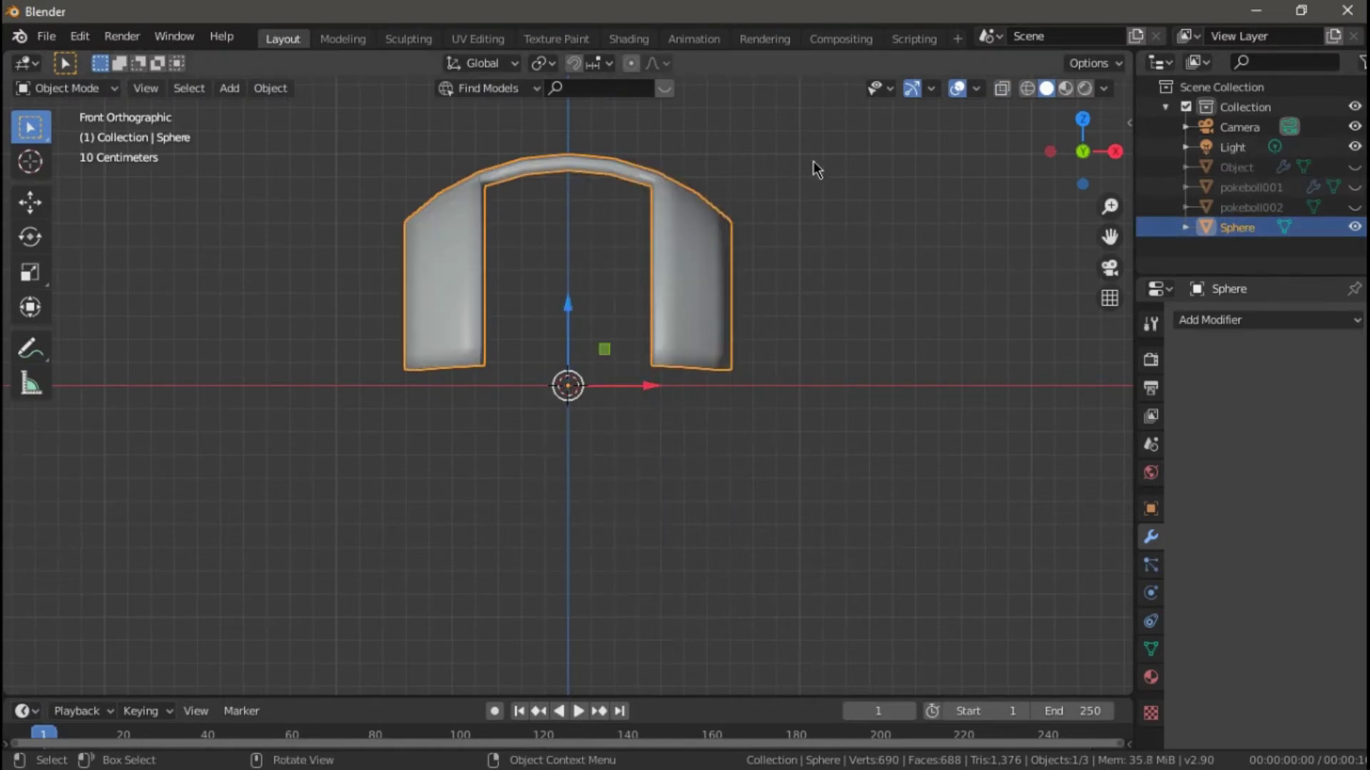
Rotate the shell on X, unhide the ball and lower the shell vertically
key(r)
key(x)
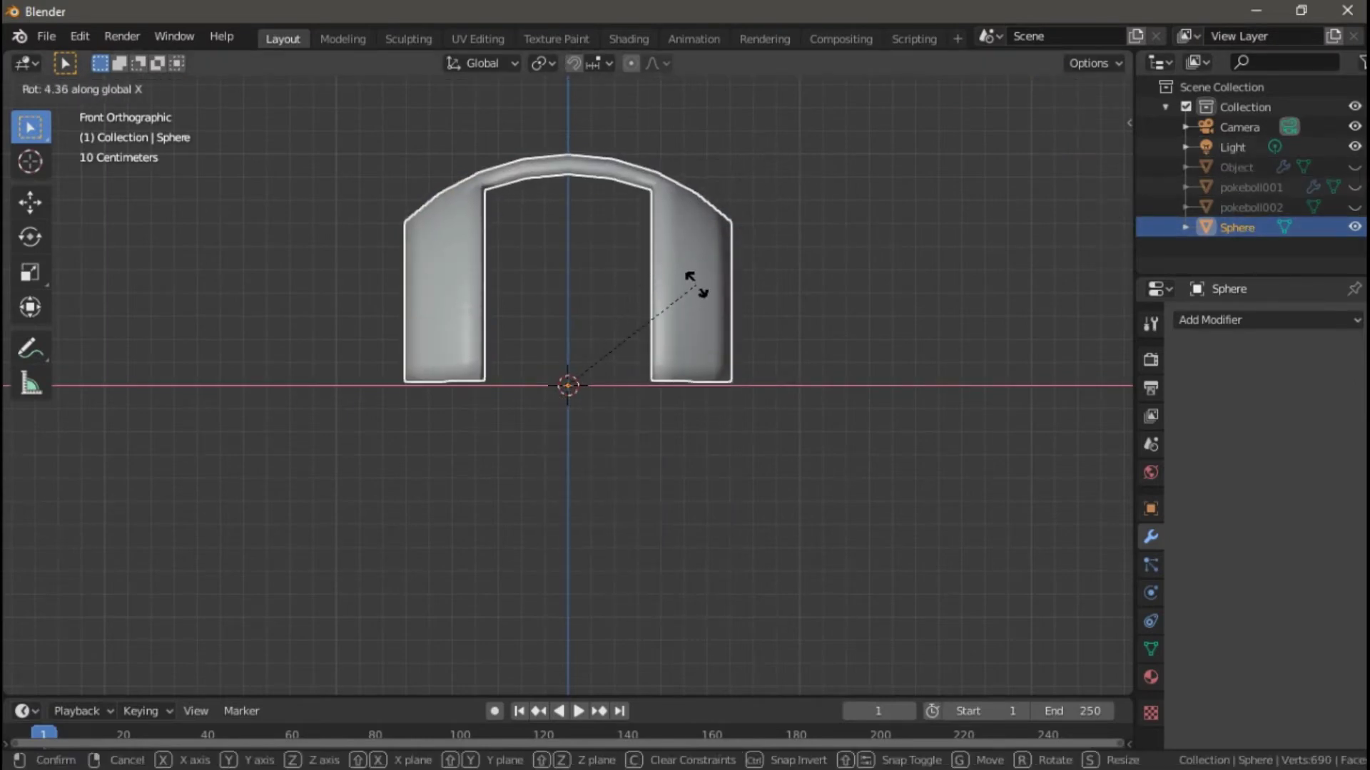
click(695, 282)
click(1353, 167)
key(g)
key(z)
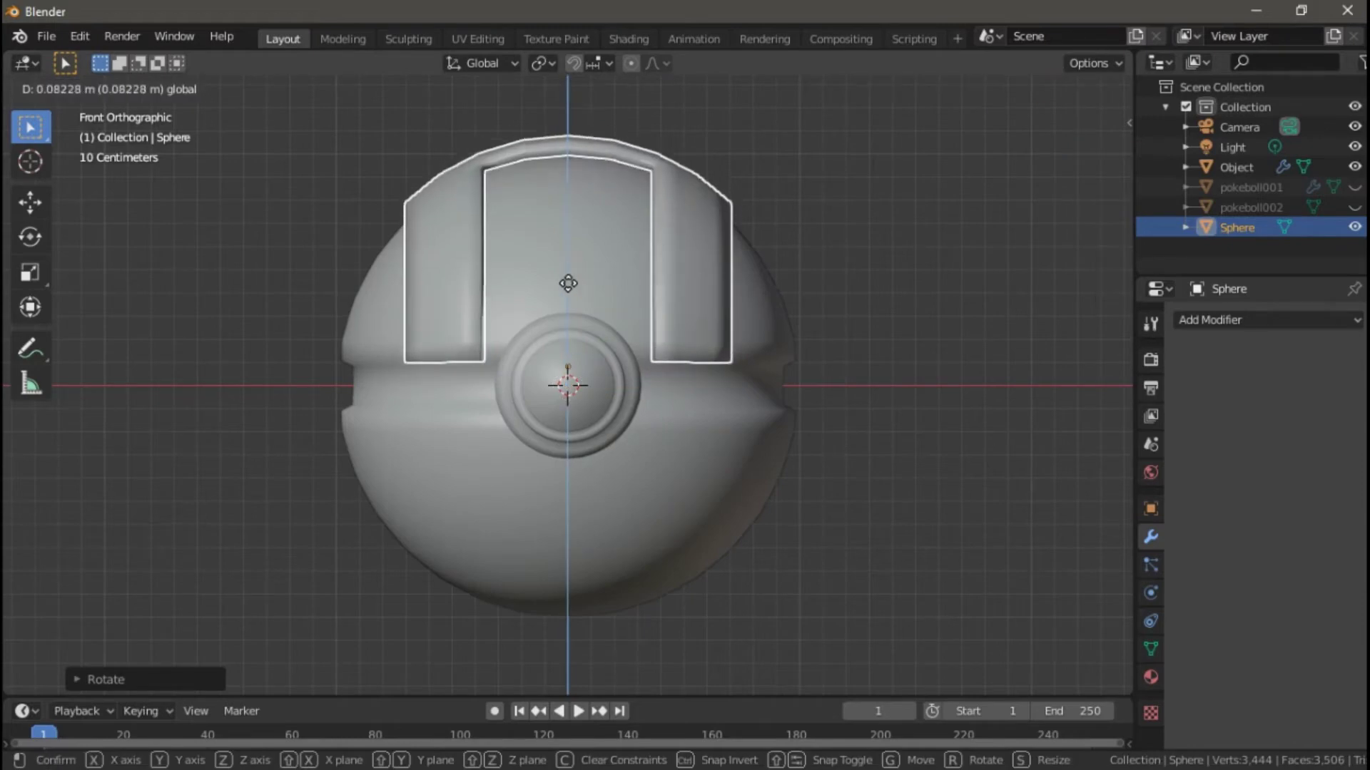
click(682, 251)
Try another vertical move of the shell, then undo it
scroll(682, 252, up, 1)
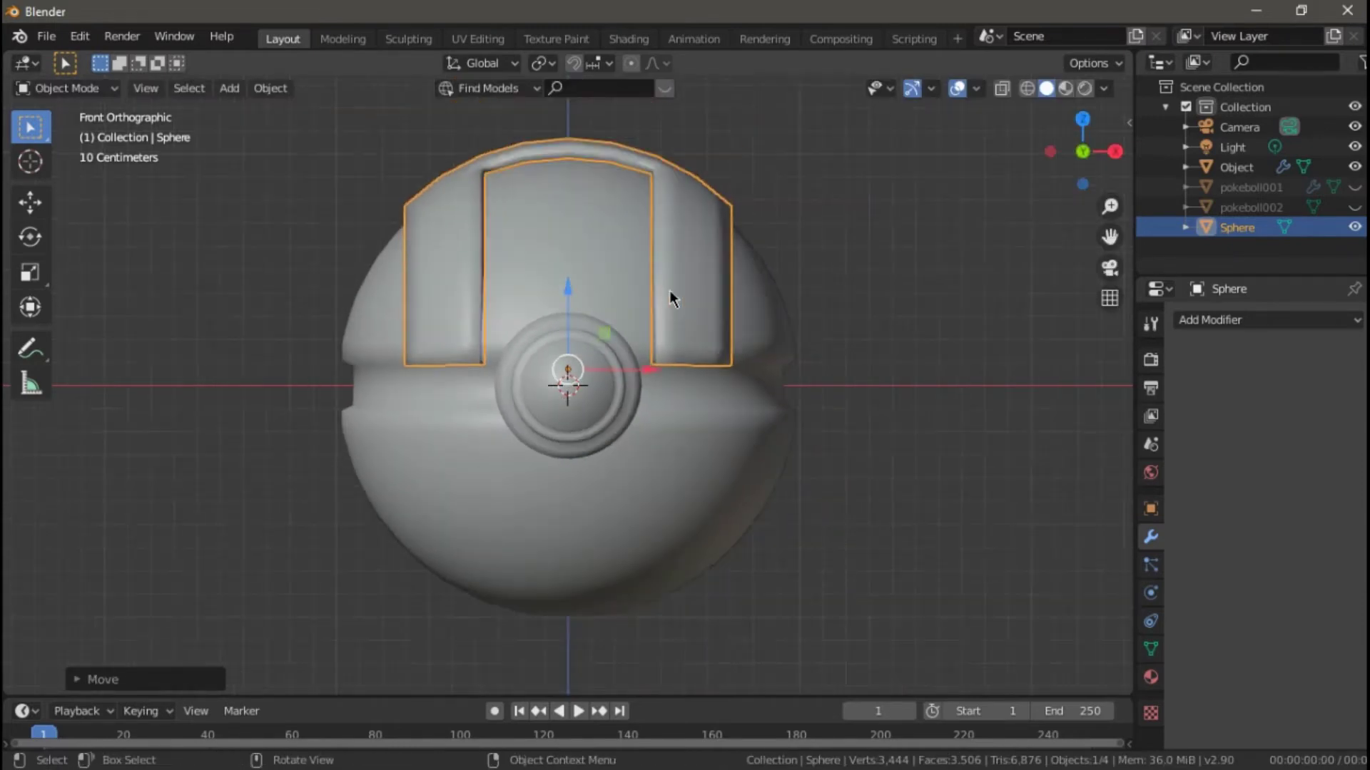
middle_drag(669, 294, 563, 286)
key(g)
key(z)
click(560, 294)
key(ctrl+z)
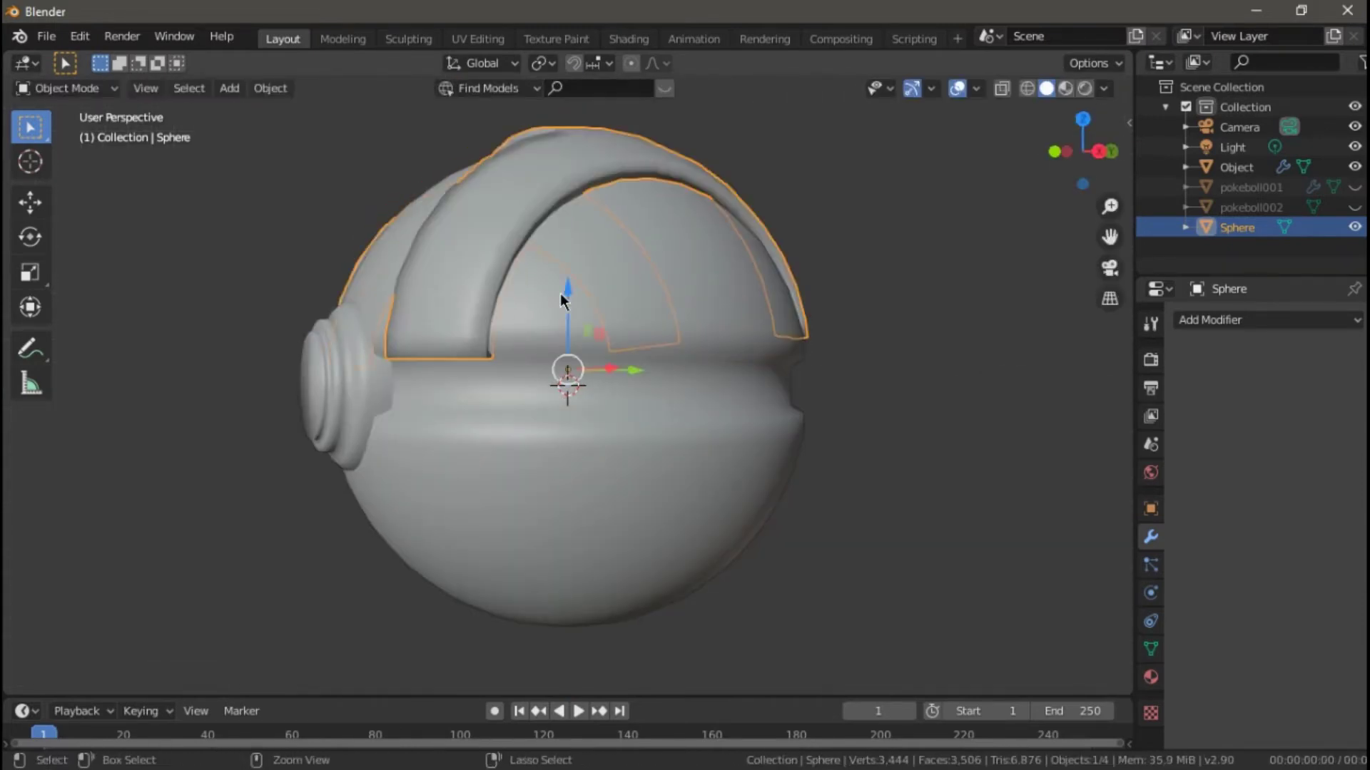
Set the shell down at the ball's seam and rotate it 90° around X
middle_drag(688, 246, 597, 261)
key(g)
key(z)
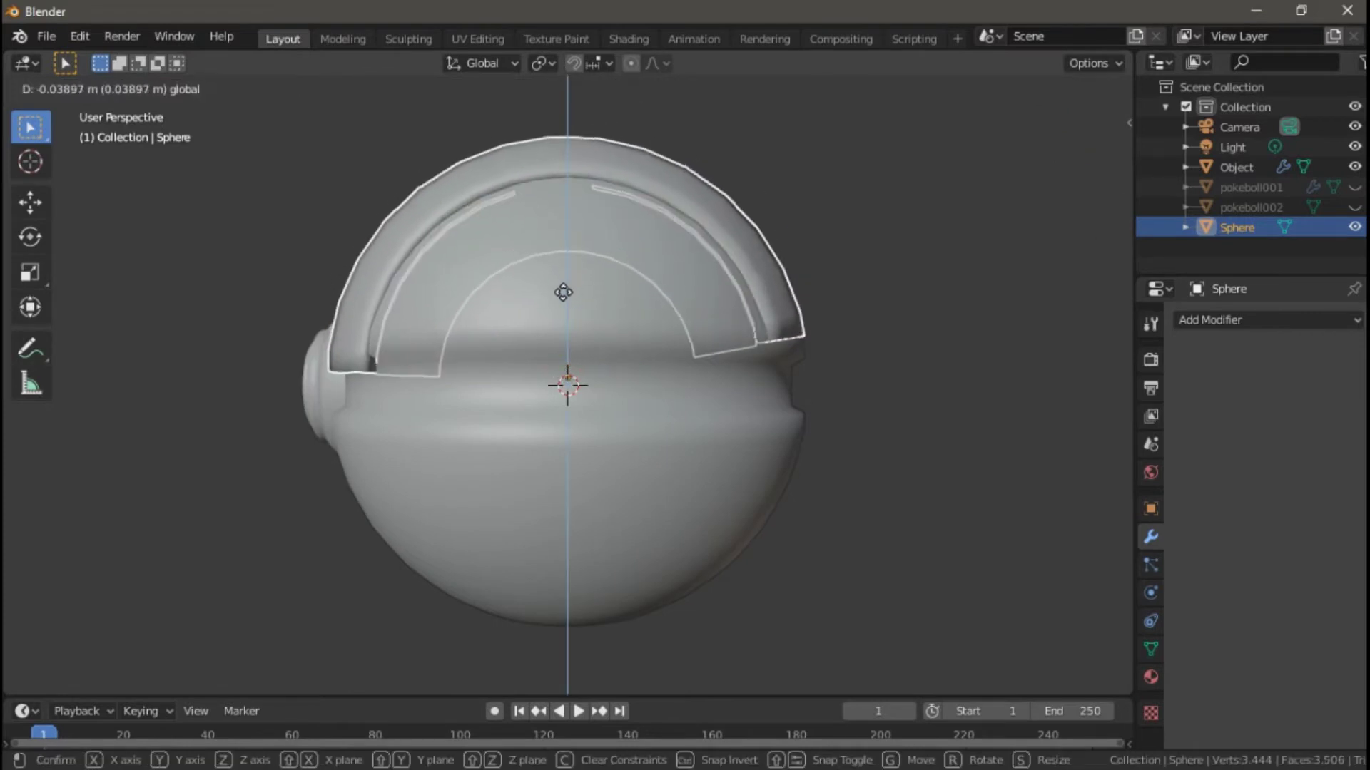
click(562, 289)
text(r)
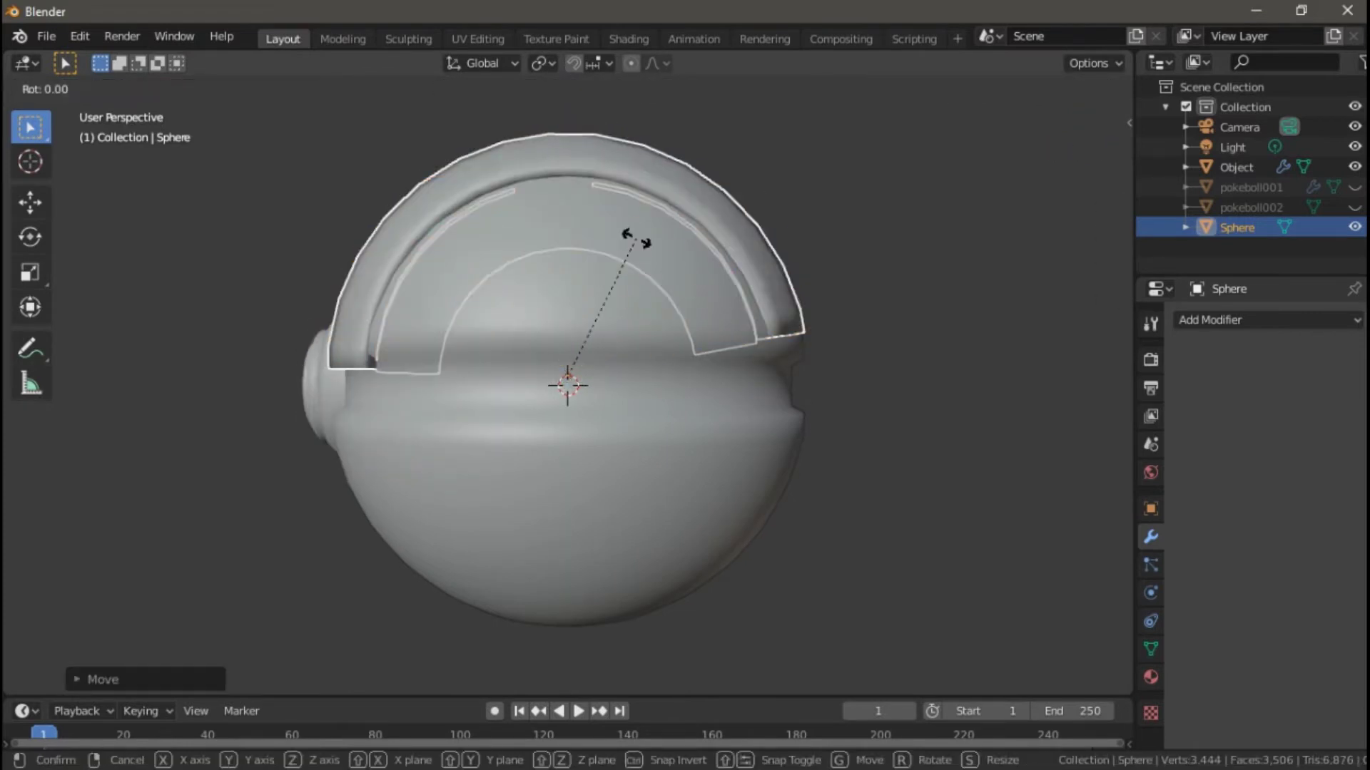
text(x)
text(90)
key(Return)
key(KP_1)
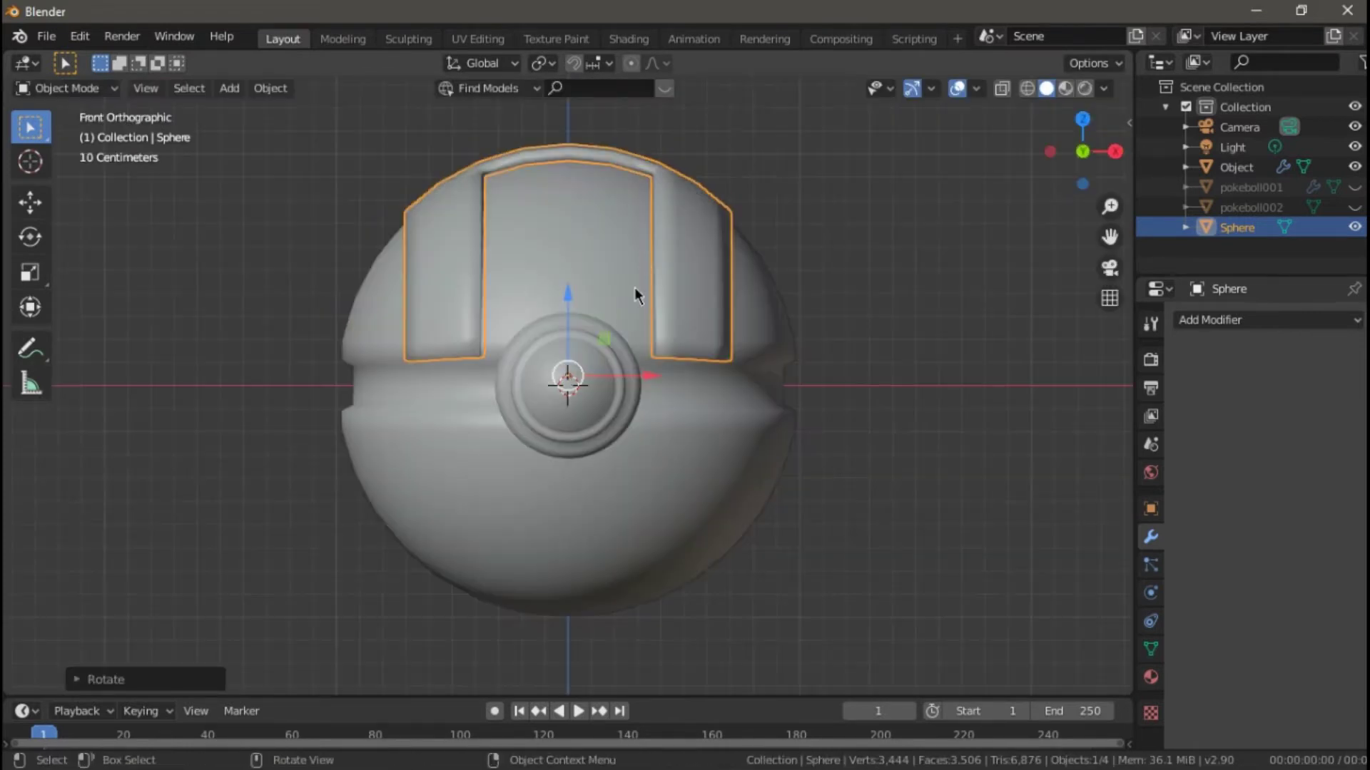
Join the shell and ball into one object named pokeboll003, then hide it
drag(260, 121, 853, 660)
click(270, 88)
click(288, 281)
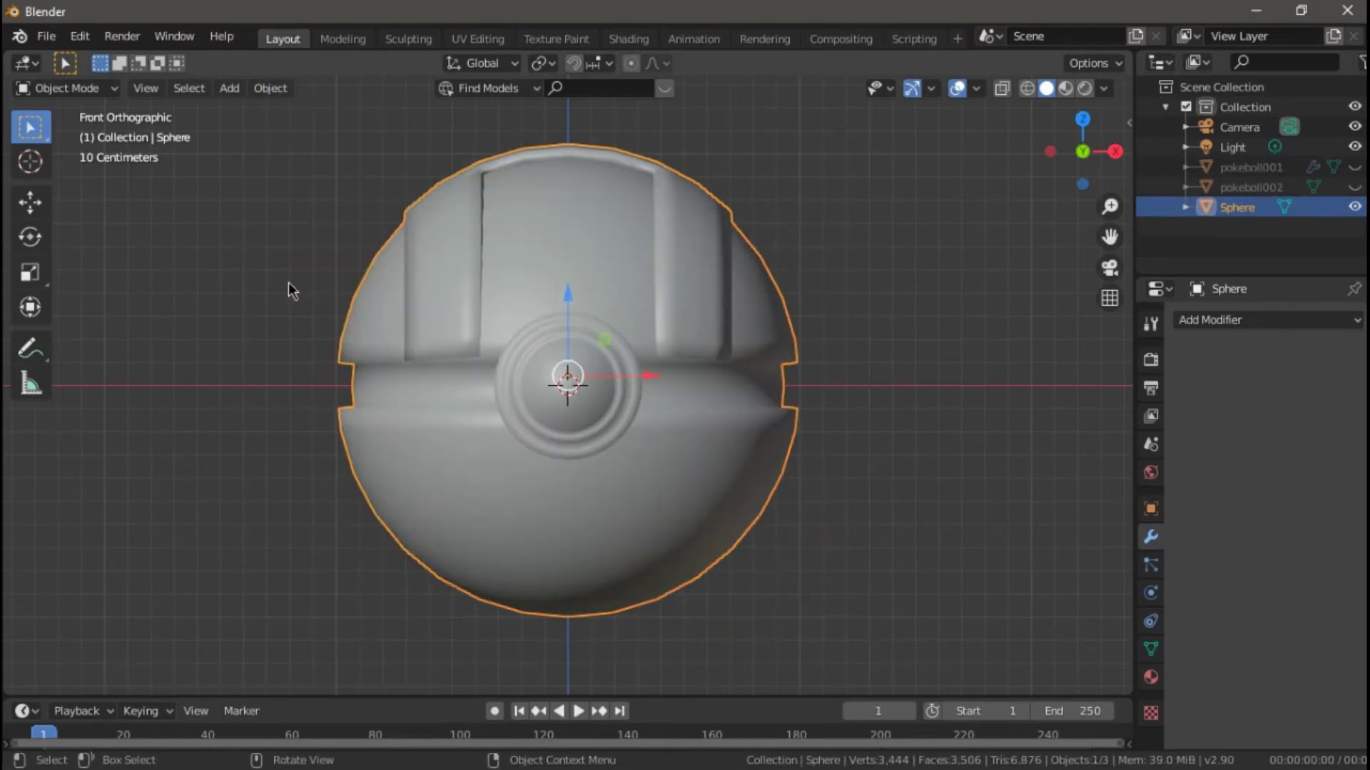
double_click(1237, 207)
text(pokeboll003)
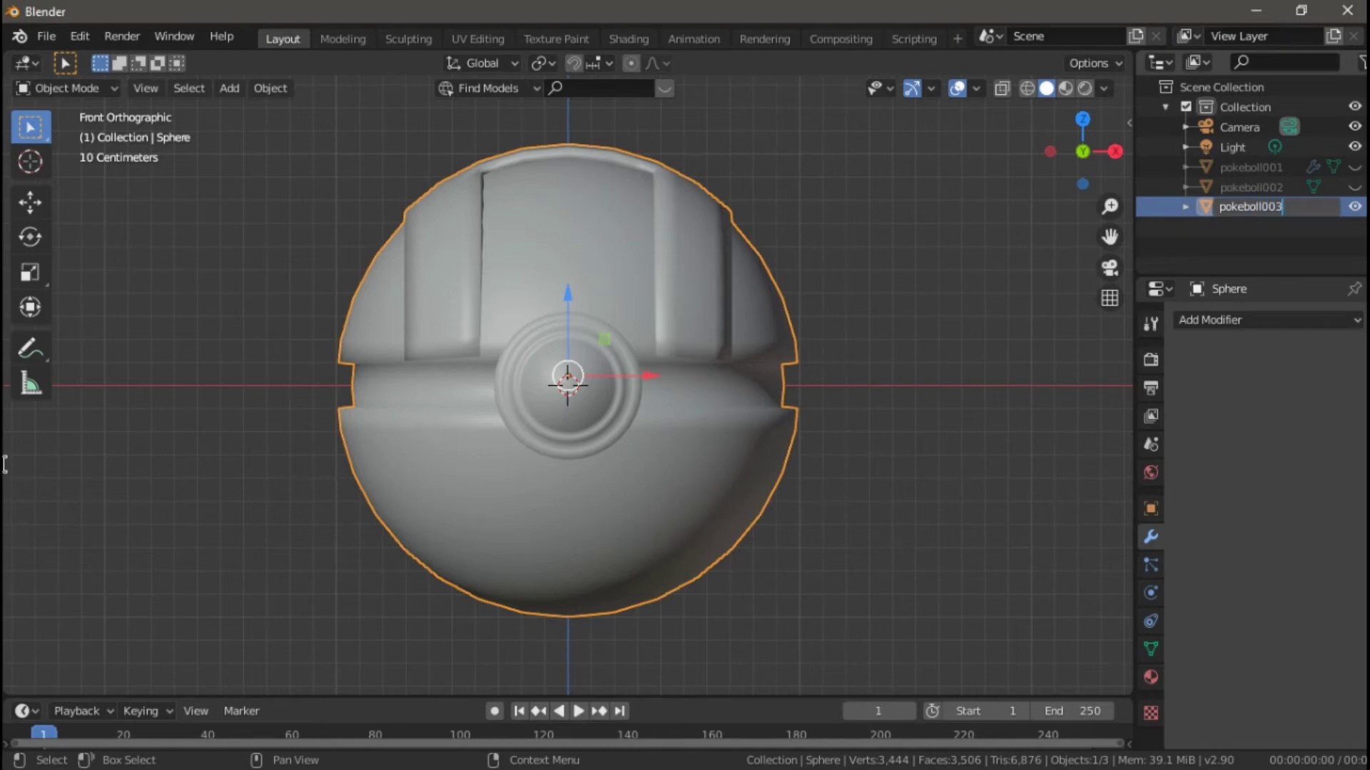
key(Return)
click(1354, 207)
Show pokeboll001, duplicate it in place as pokeboll001.001 and hide the copy
click(1354, 167)
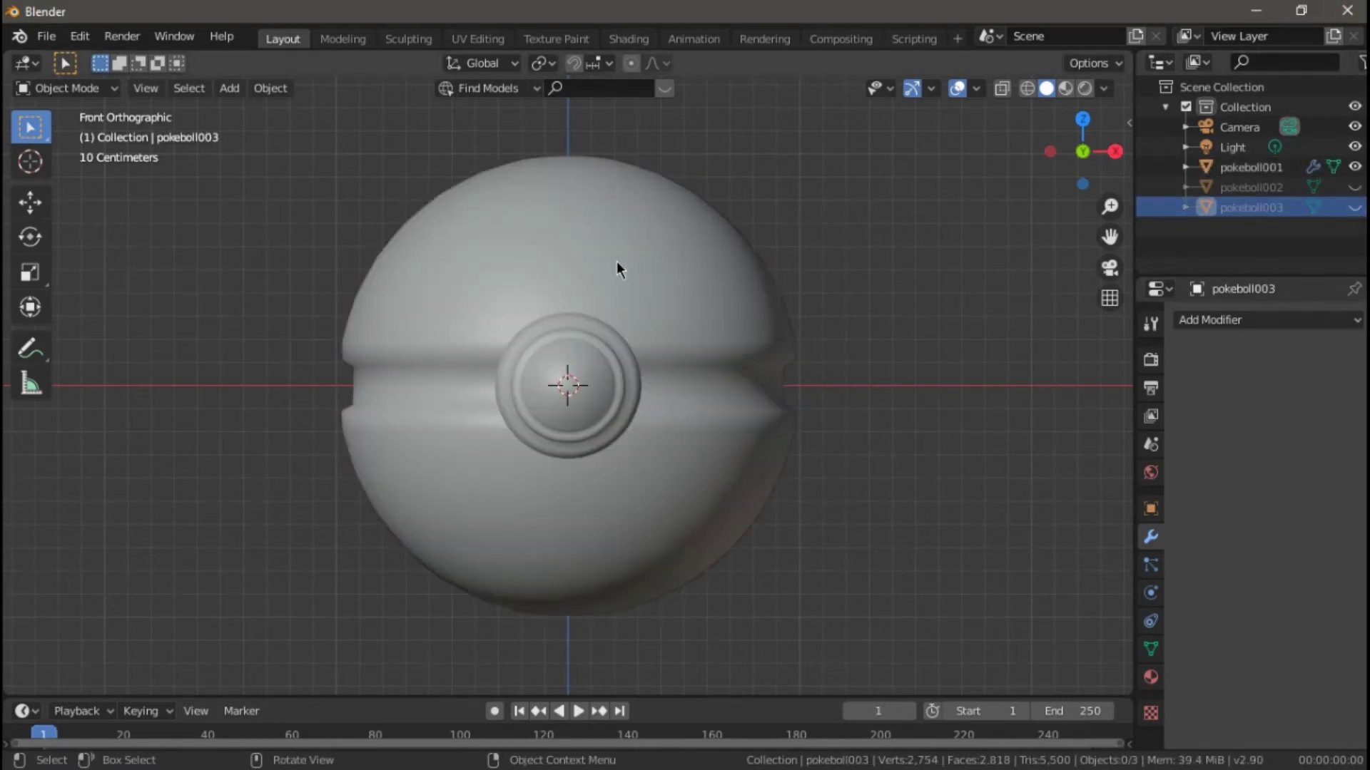
click(467, 298)
key(shift+d)
right_click(467, 298)
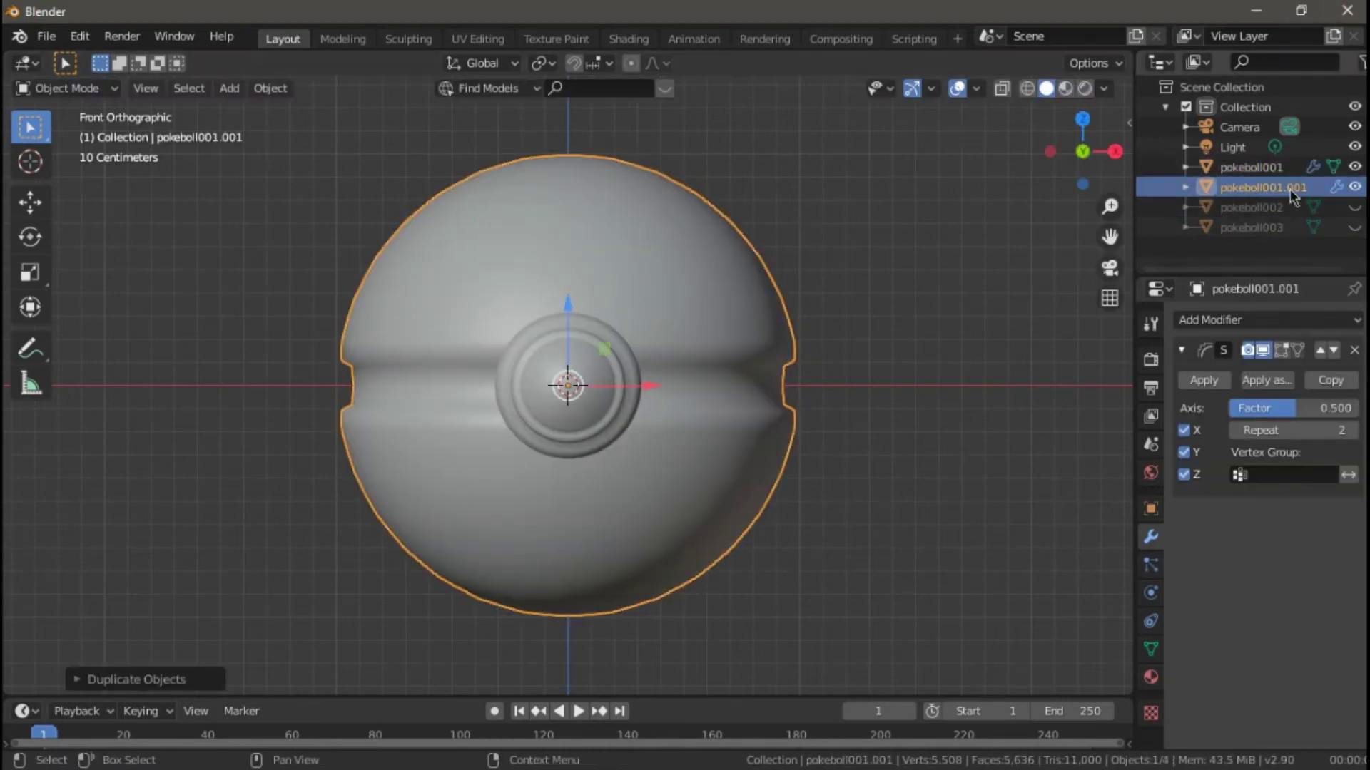
click(1354, 187)
key(shift+a)
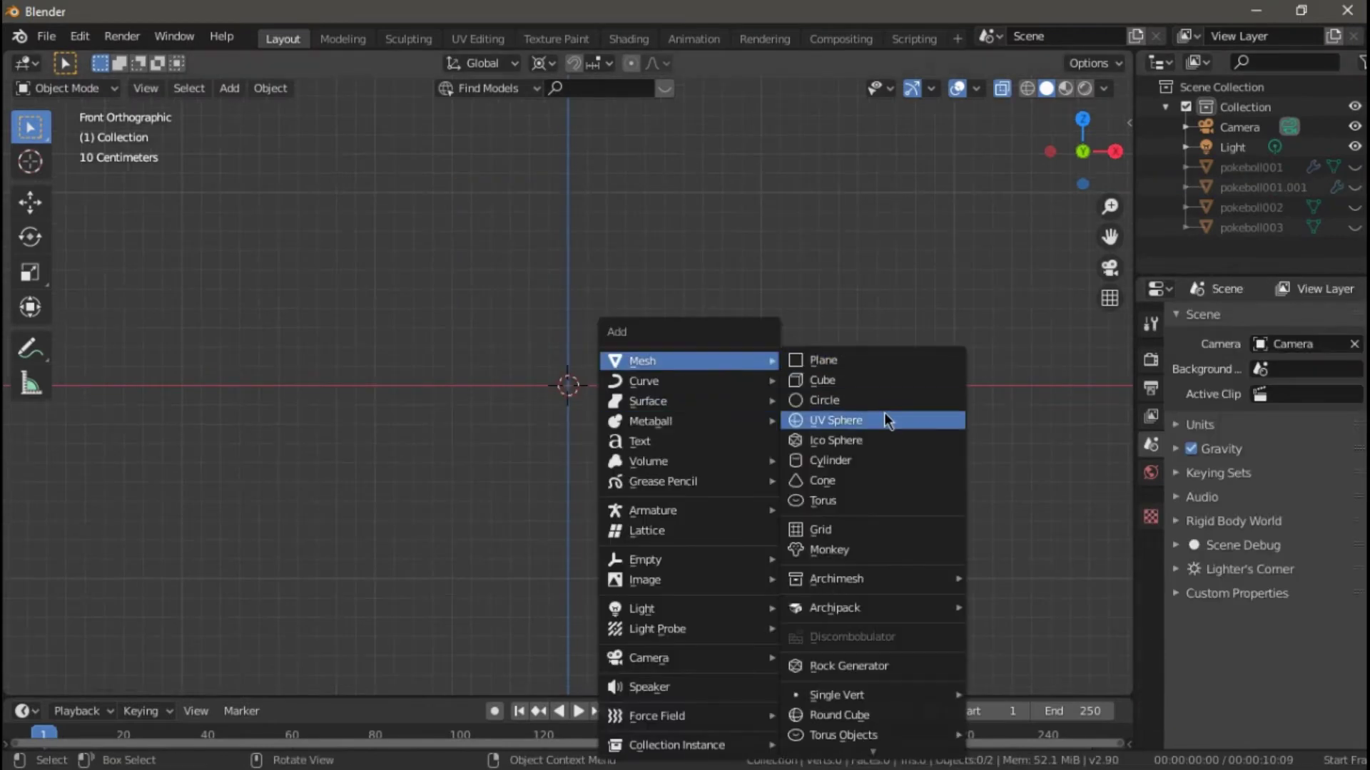
Add a UV sphere, scale it to 0.8, and try an X-axis narrowing that gets undone
click(883, 412)
click(1354, 187)
text(s.8)
key(Return)
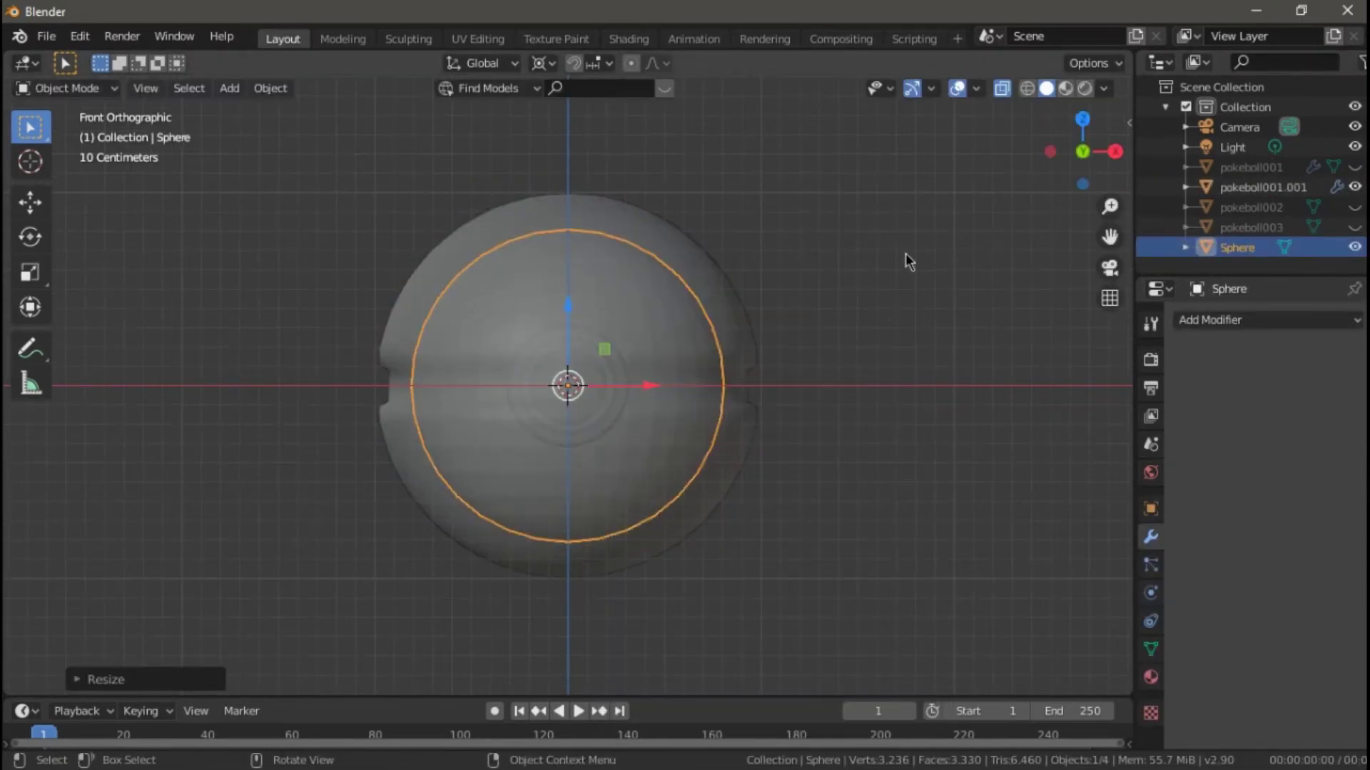
key(s)
key(x)
click(770, 329)
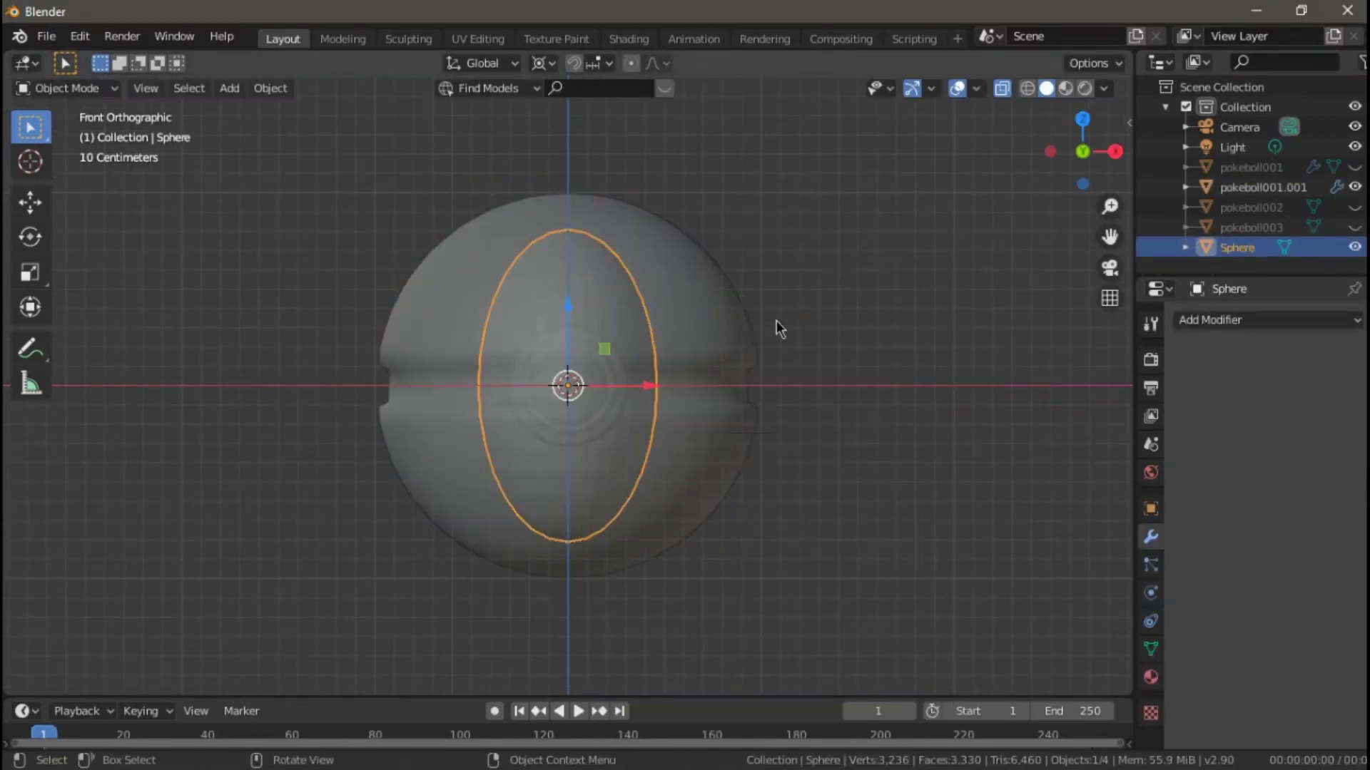
key(ctrl+z)
Flatten the sphere along Z and shrink it further
key(s)
key(z)
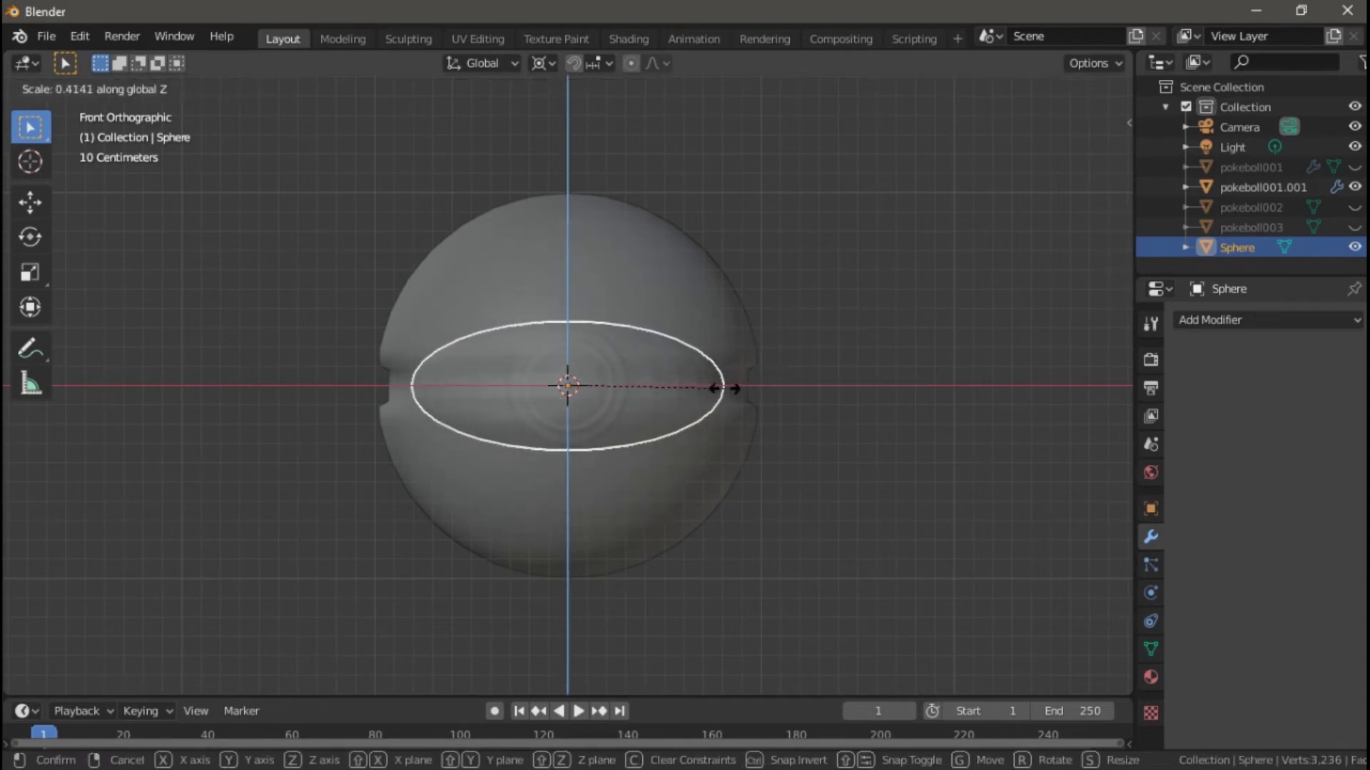
click(733, 383)
key(s)
click(709, 343)
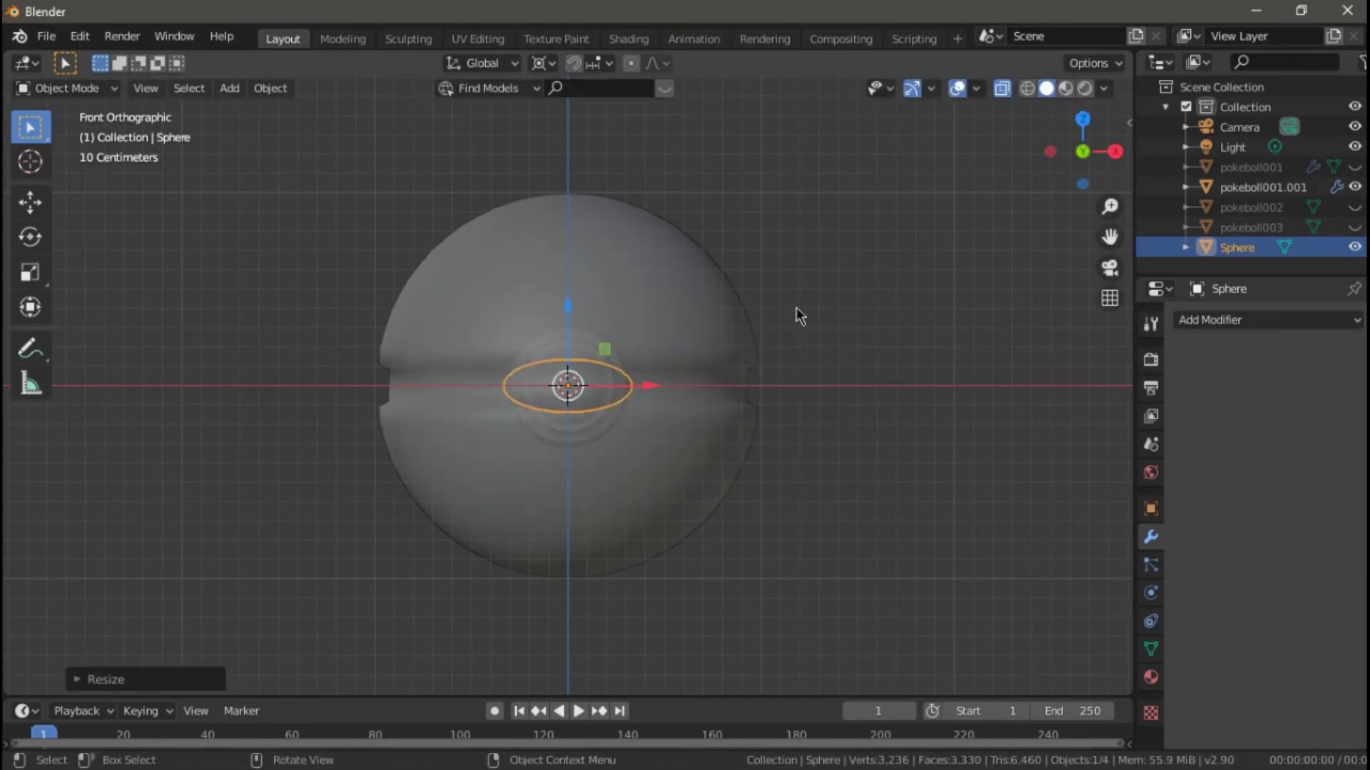
middle_drag(863, 319, 857, 323)
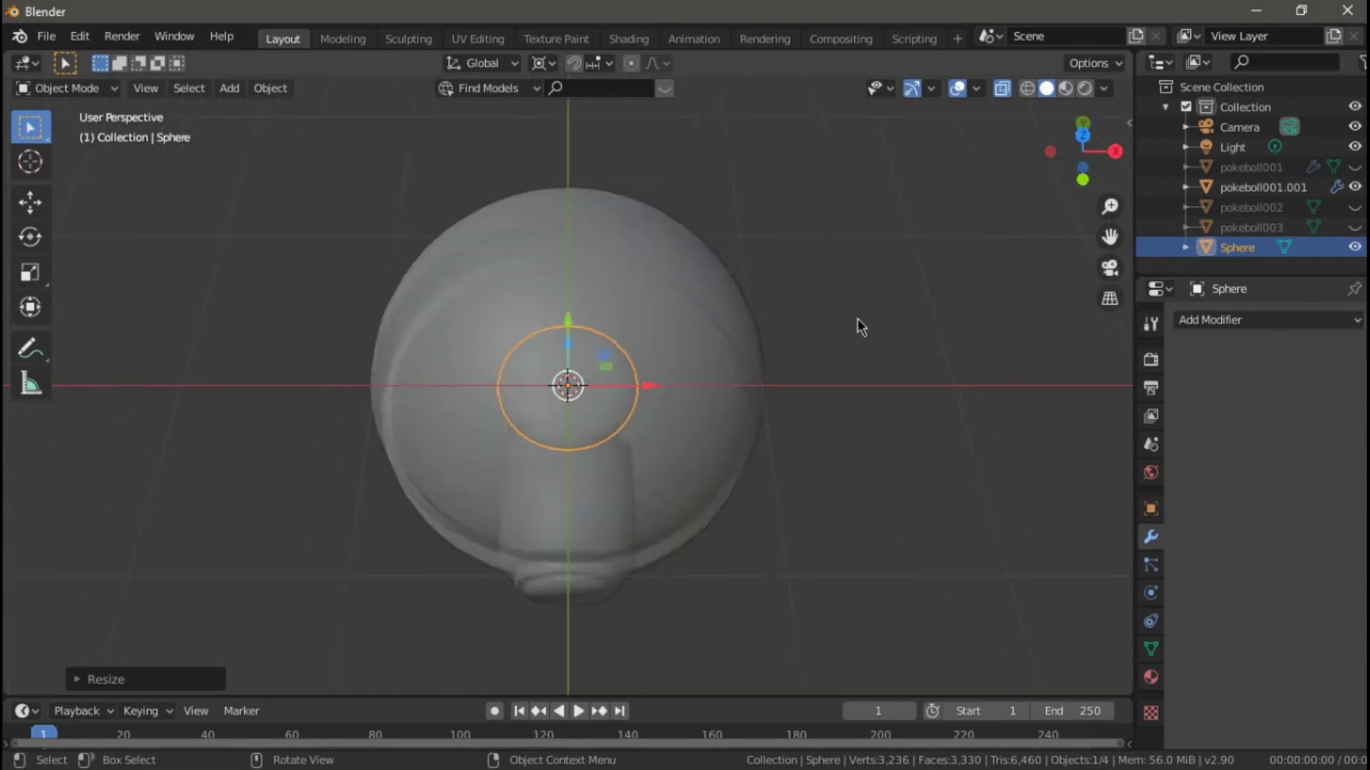
key(KP_2)
key(KP_2)
Narrow the sphere on X, resize it again, and frame it alone in front view
key(s)
key(x)
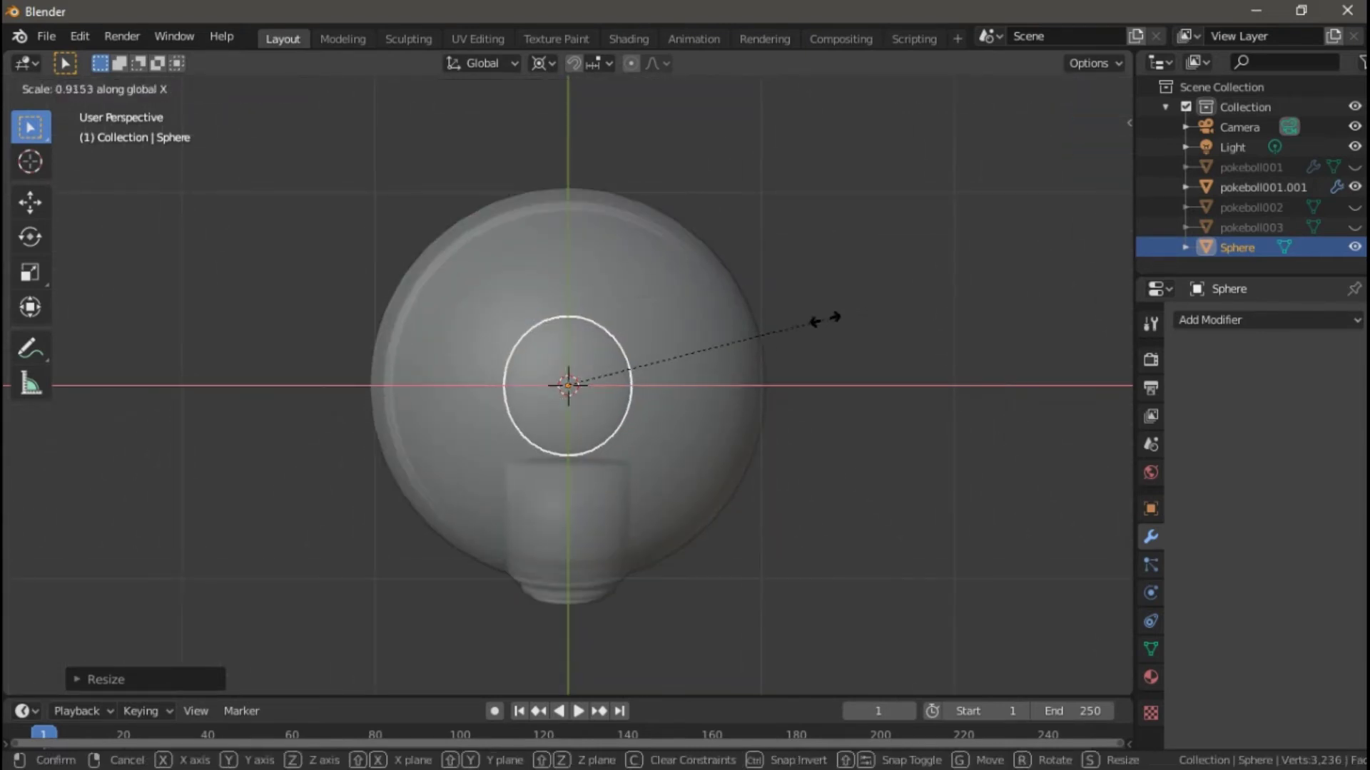
click(792, 318)
key(s)
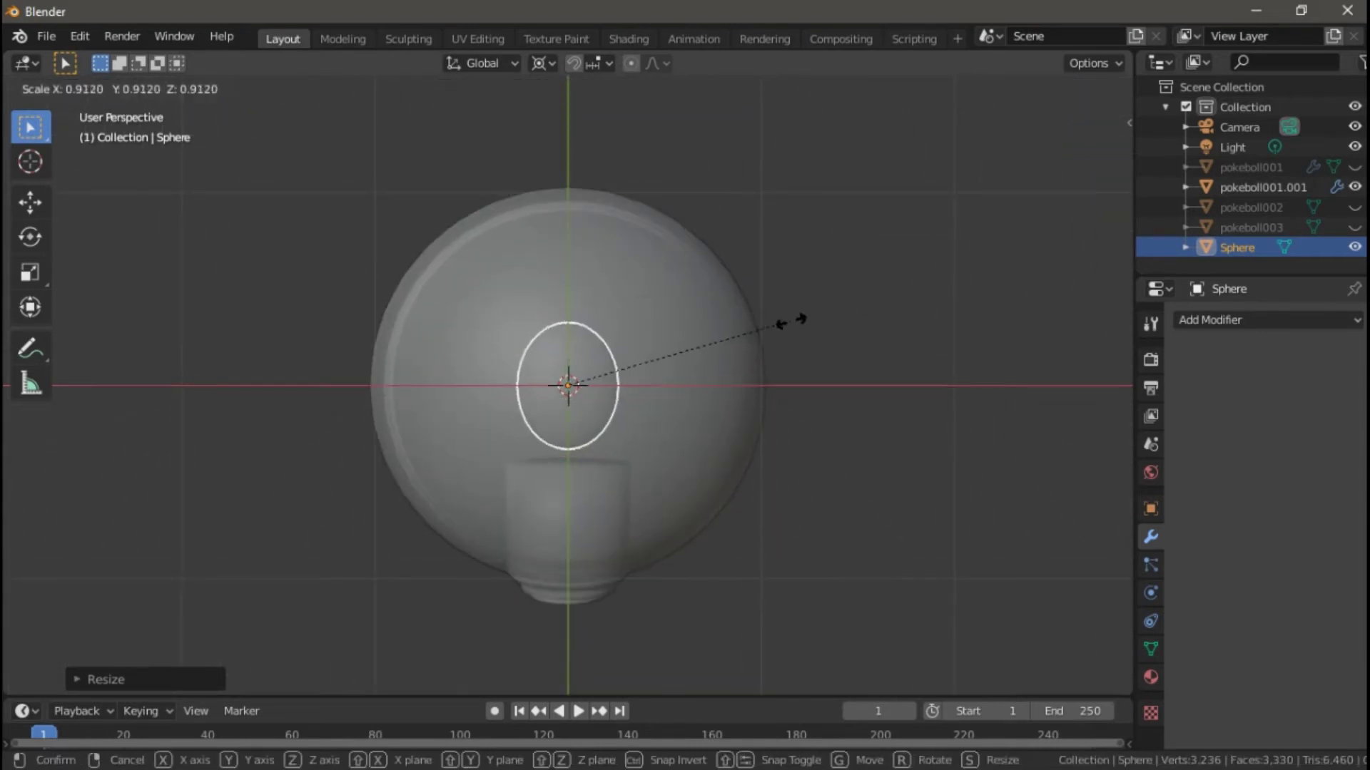
click(770, 328)
key(KP_1)
click(1354, 187)
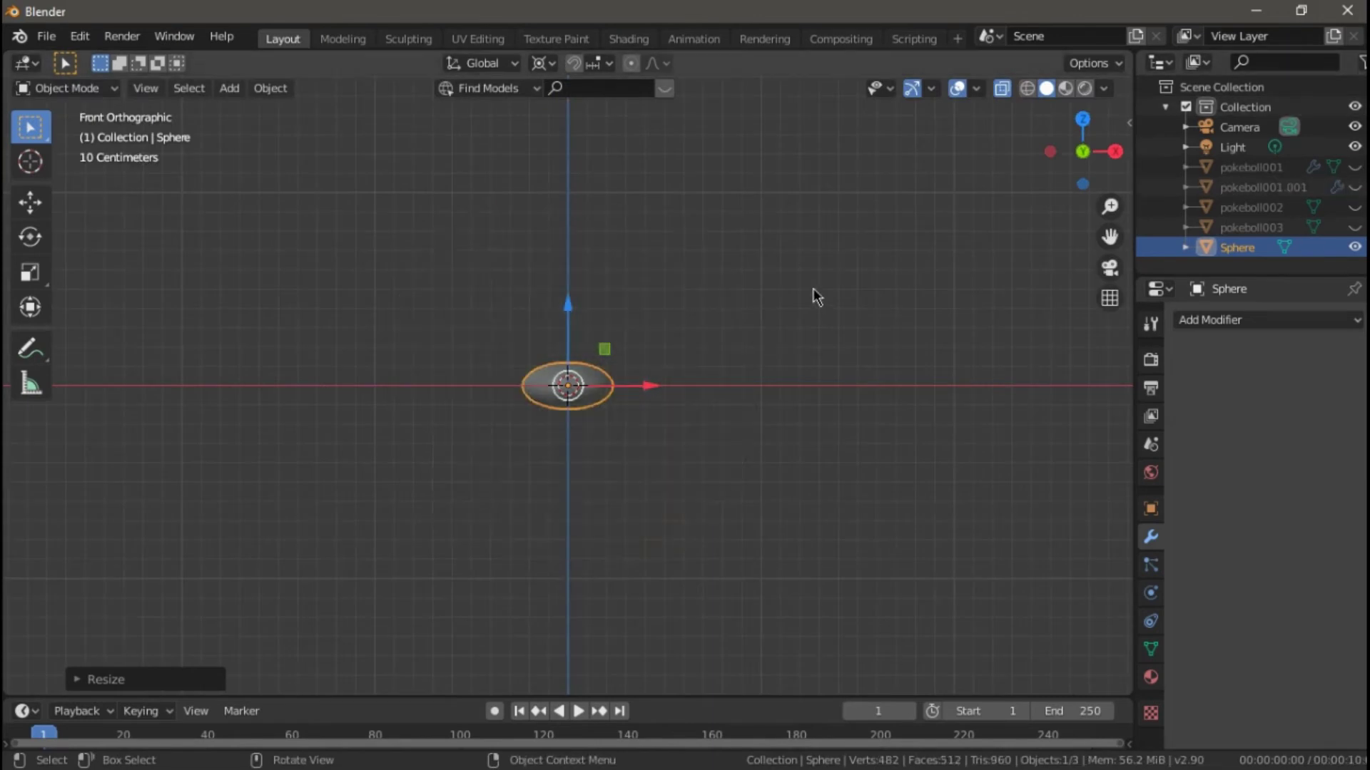
key(KP_Decimal)
Delete the sphere's lower-half vertices in Edit Mode, leaving a dome
key(Tab)
drag(360, 397, 773, 499)
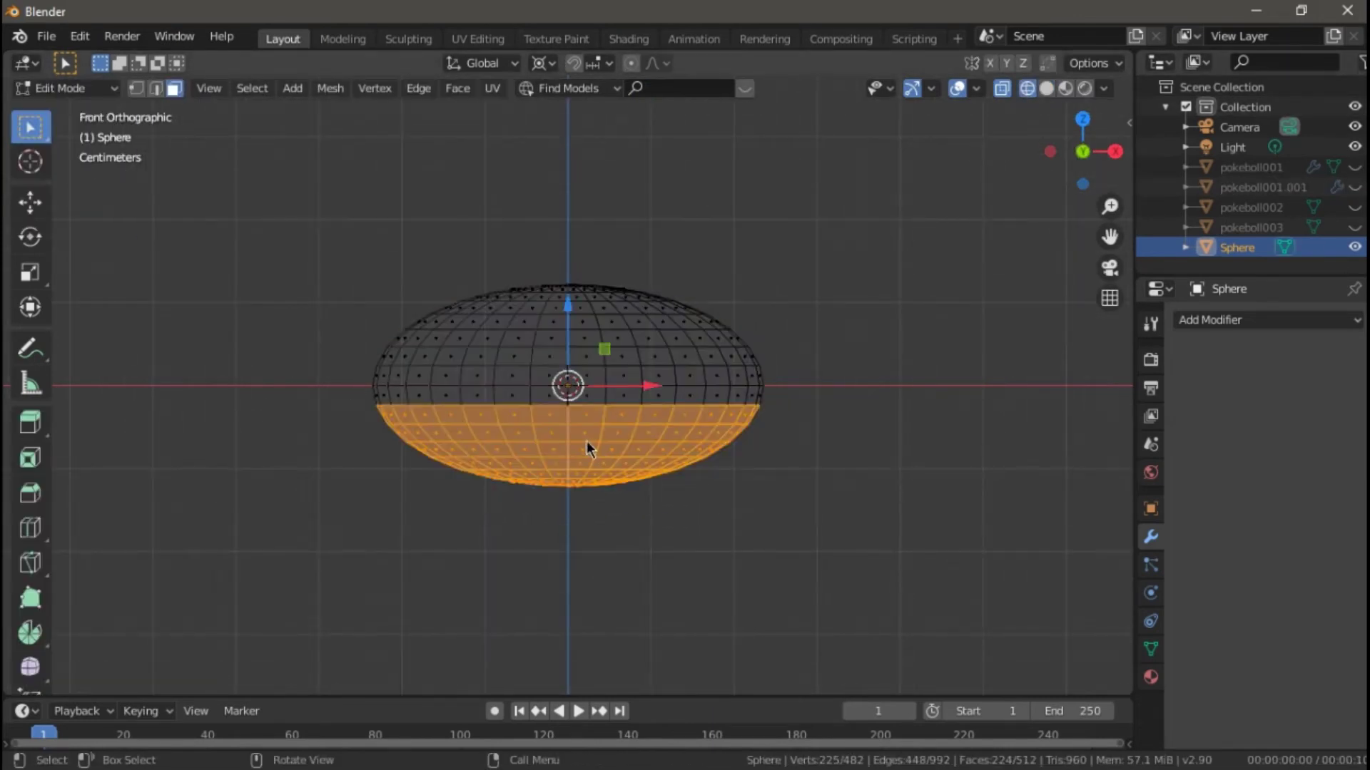
key(x)
click(428, 370)
key(Tab)
key(alt+z)
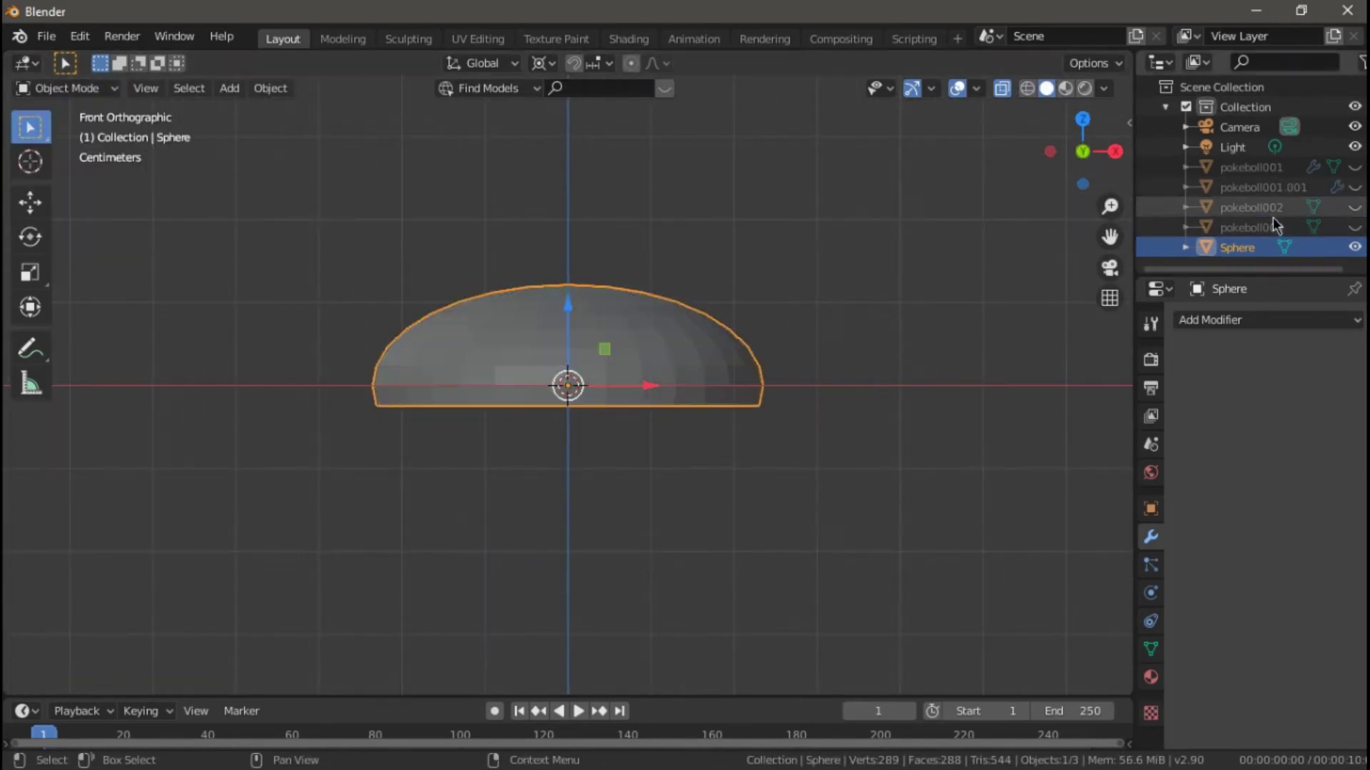
Unhide pokeboll001.001 and move the dome up onto the top of the ball
click(1354, 187)
scroll(862, 307, down, 6)
click(550, 62)
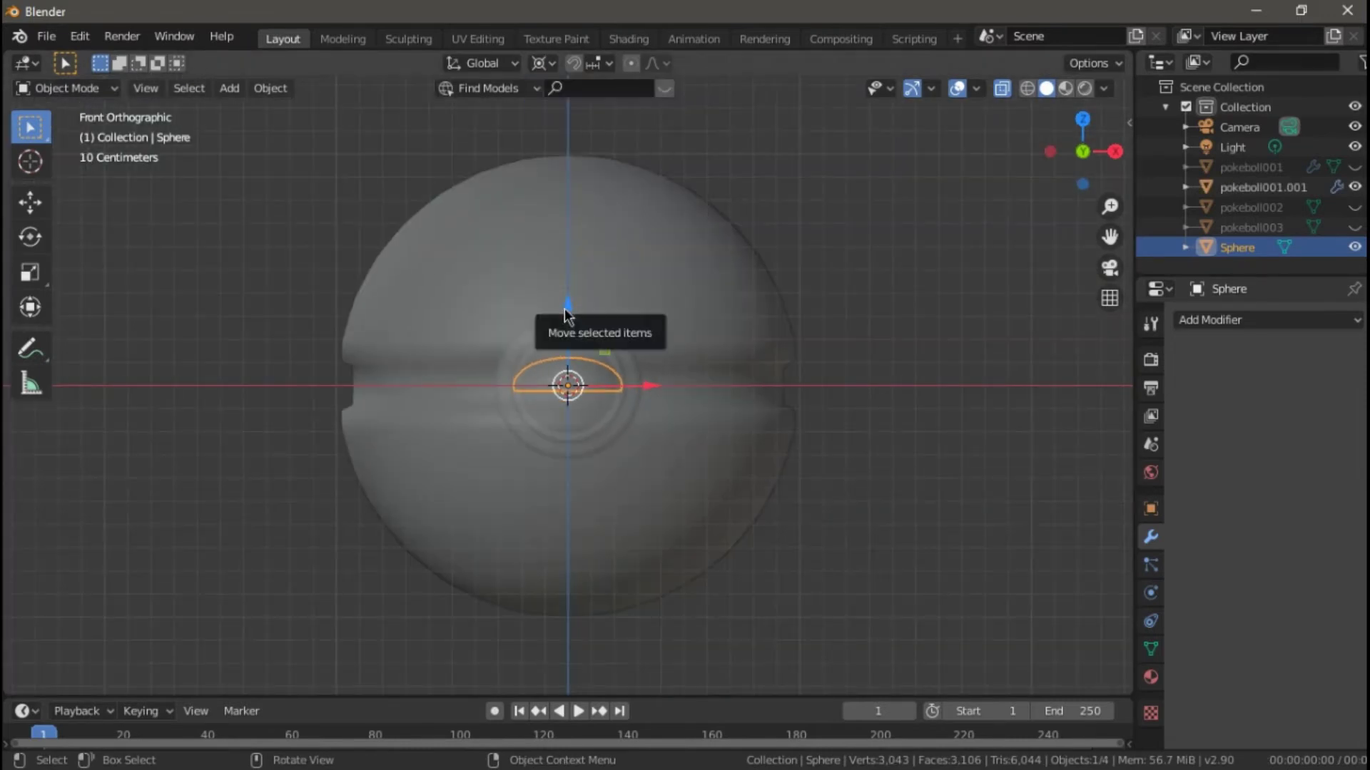
drag(568, 306, 569, 114)
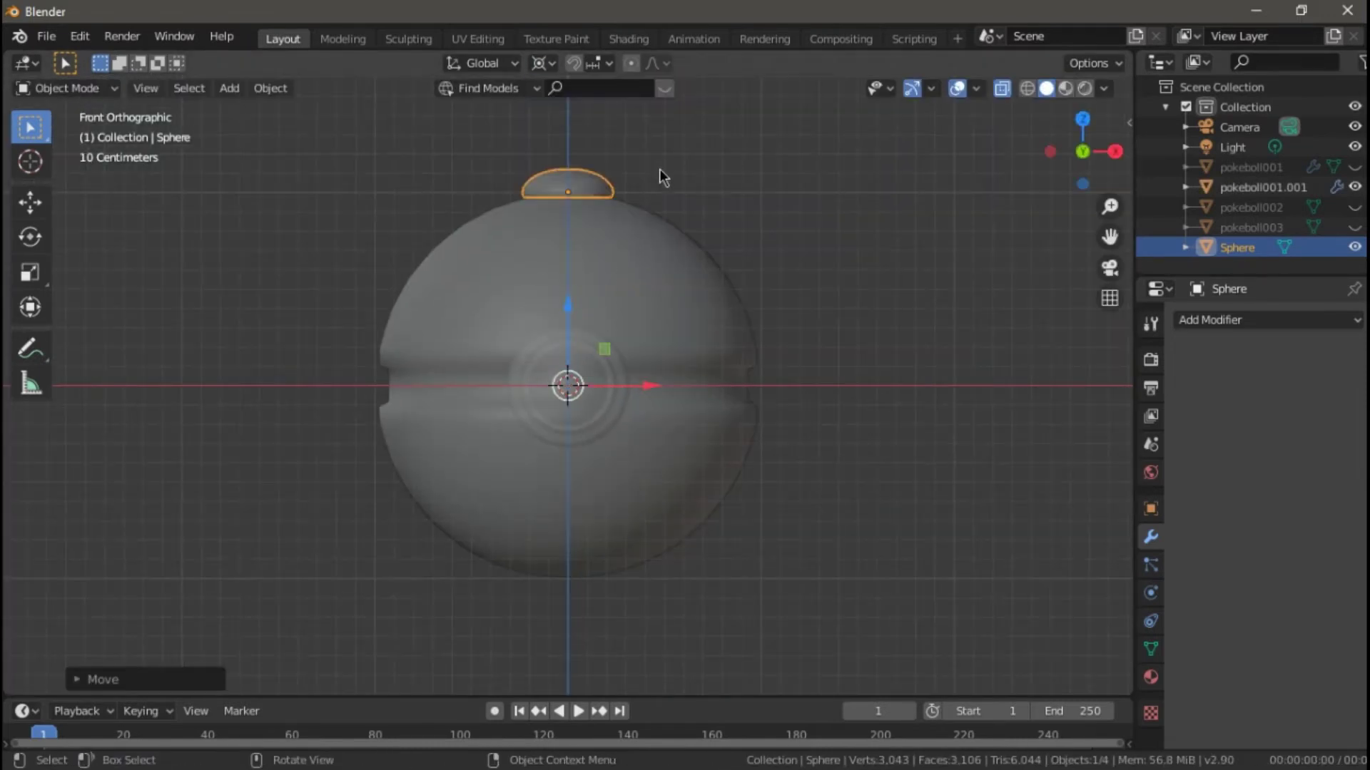
Duplicate the dome twice, rotating the copies -45° and 90° onto the upper right and left
key(shift+d)
text(r-45)
key(Return)
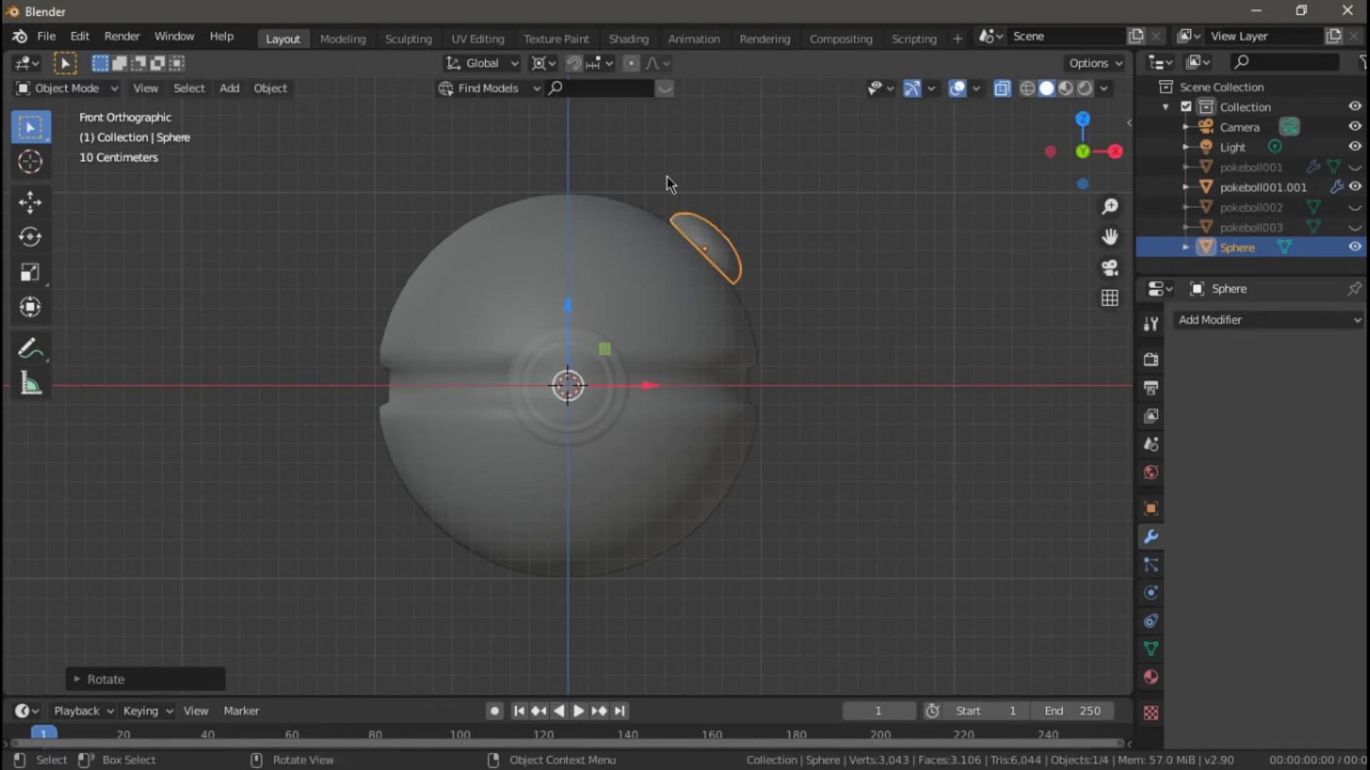
key(shift+d)
key(Escape)
text(r90)
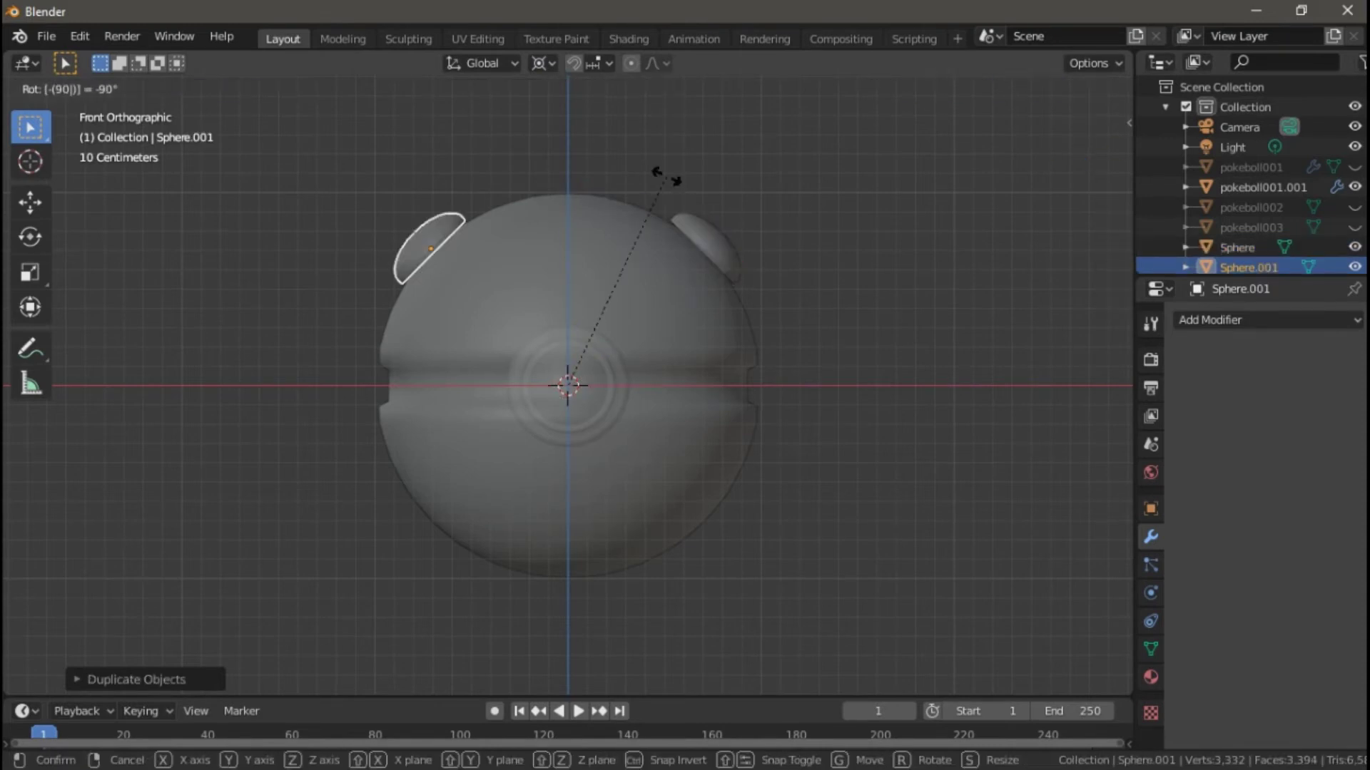
key(Return)
Select both side caps and tilt them about 45° in the side view
key(KP_3)
mouse_move(657, 278)
middle_down()
mouse_move(725, 248)
mouse_move(665, 246)
middle_up()
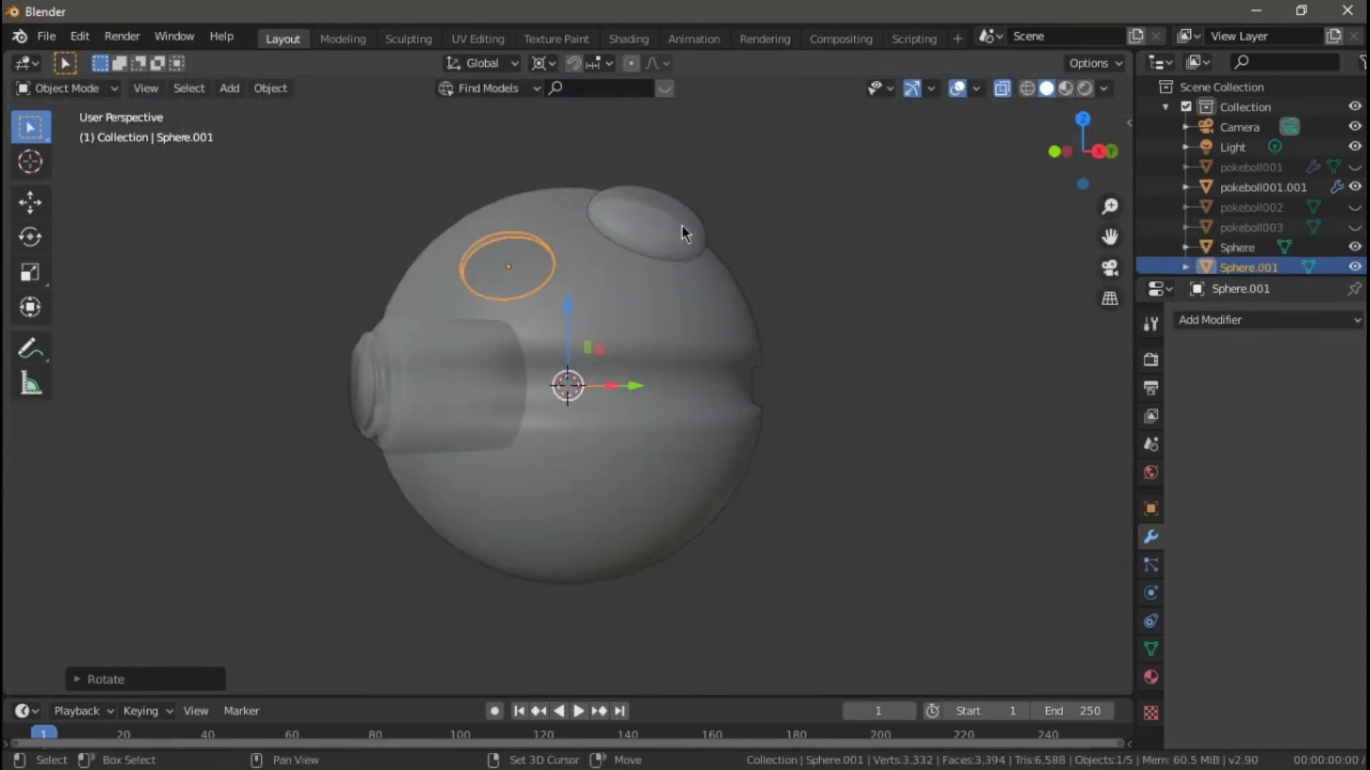
shift+click(665, 246)
key(KP_3)
text(r)
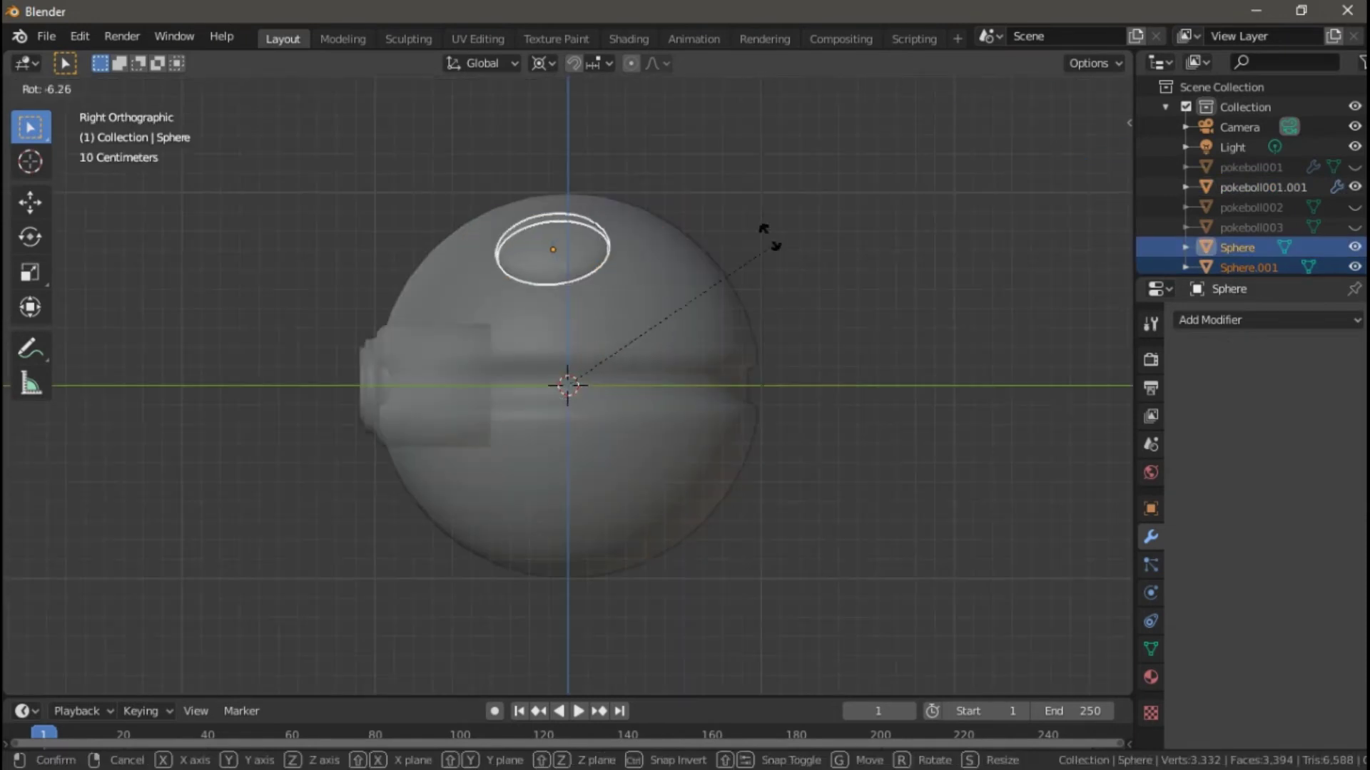
text(45)
key(Return)
key(KP_1)
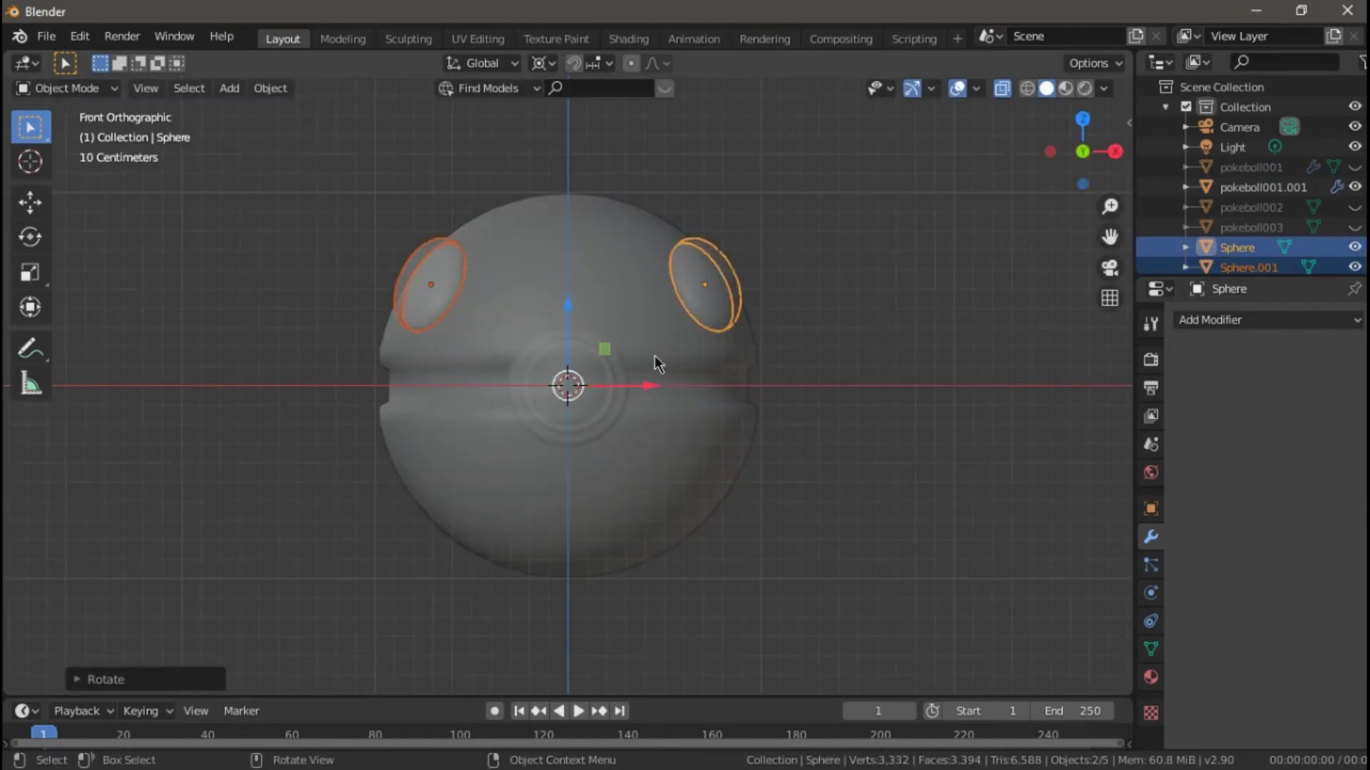
key(KP_3)
key(r)
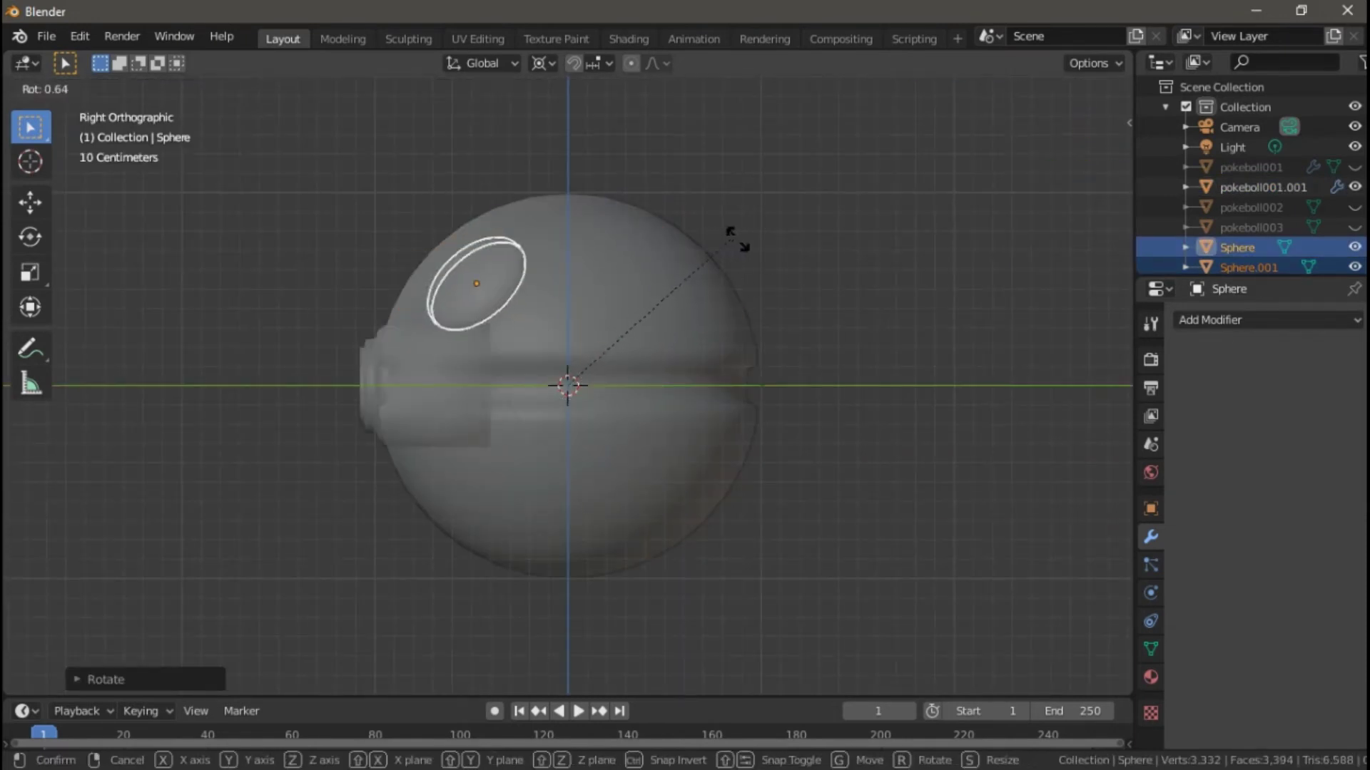
click(845, 266)
key(KP_1)
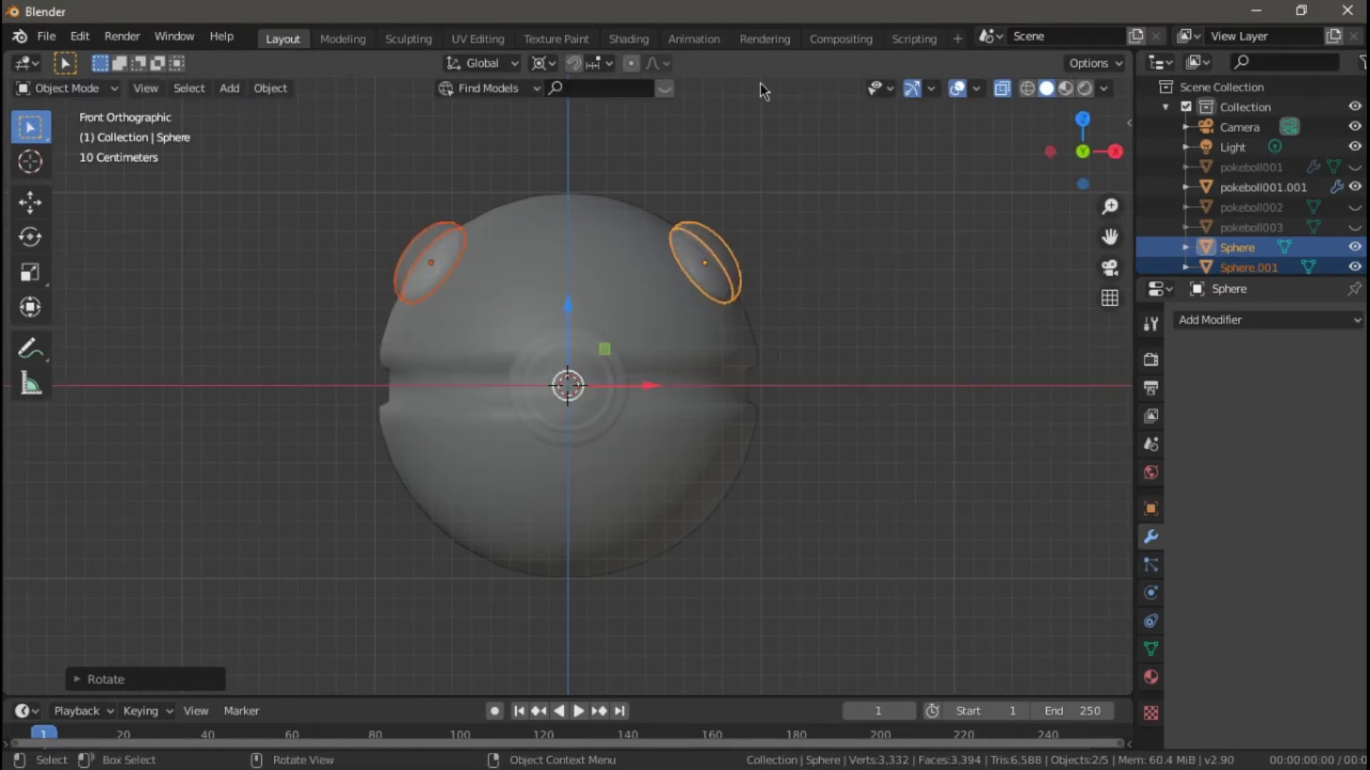
Switch to Material Preview and orbit to inspect the button side
click(1065, 89)
scroll(853, 264, up, 3)
mouse_move(853, 264)
middle_down()
mouse_move(311, 106)
mouse_move(525, 131)
middle_up()
key(KP_1)
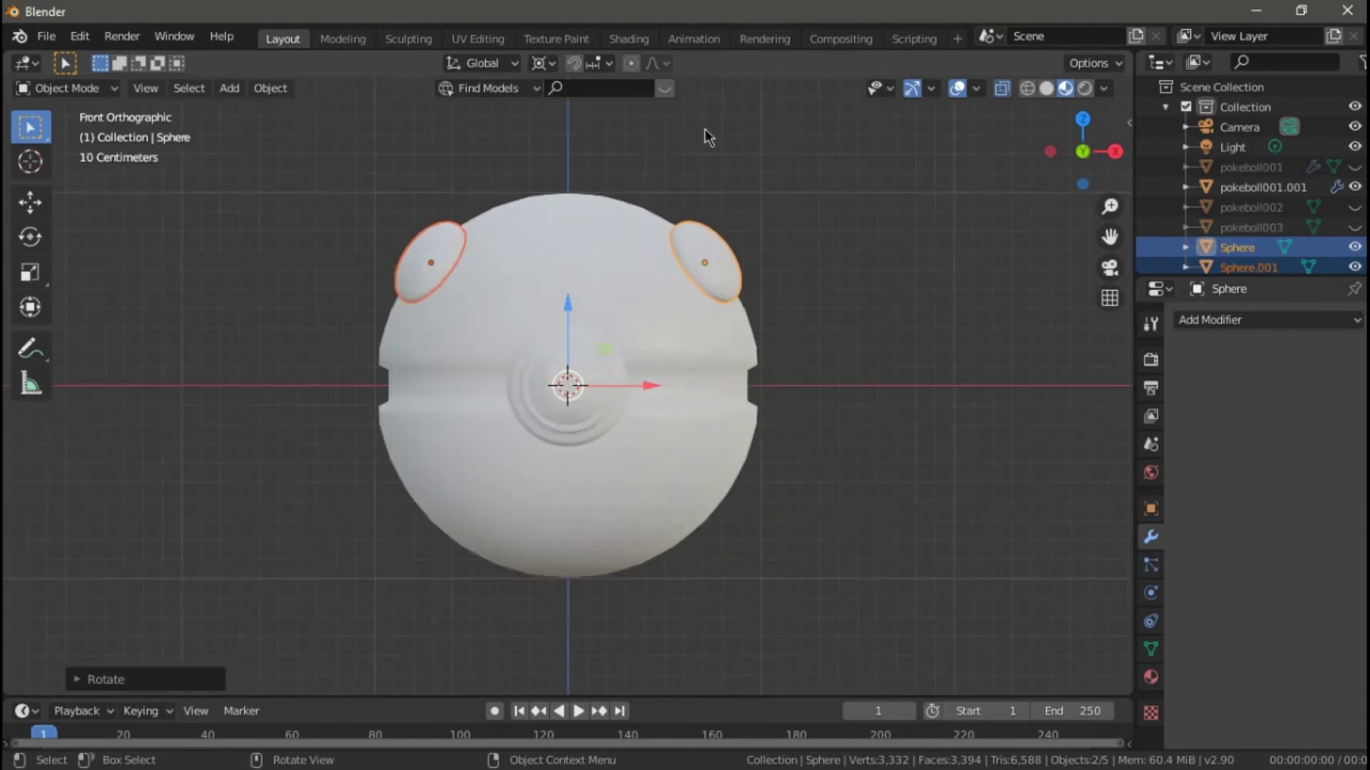
Nudge both side caps slightly along Z and orbit to check their fit around the band
drag(568, 304, 567, 312)
click(567, 313)
scroll(845, 173, up, 4)
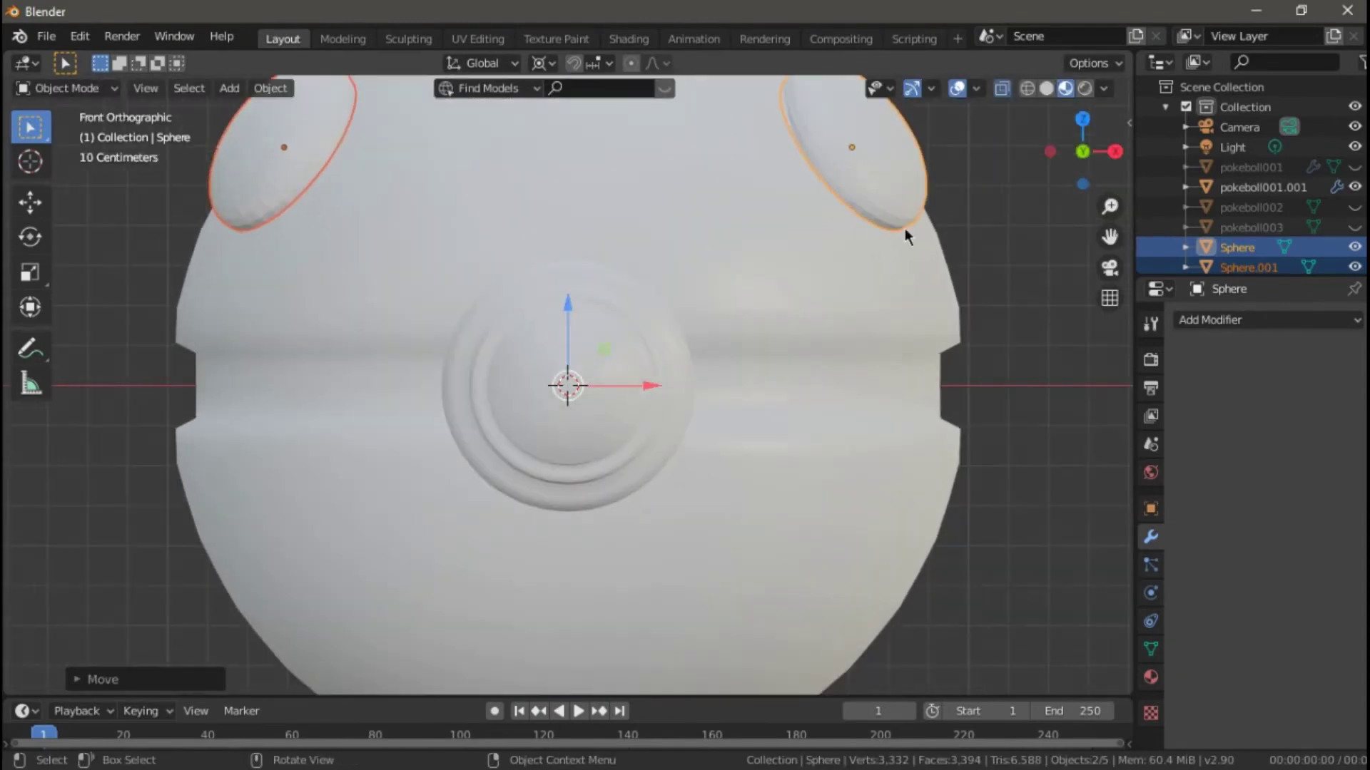
middle_drag(905, 228, 558, 180)
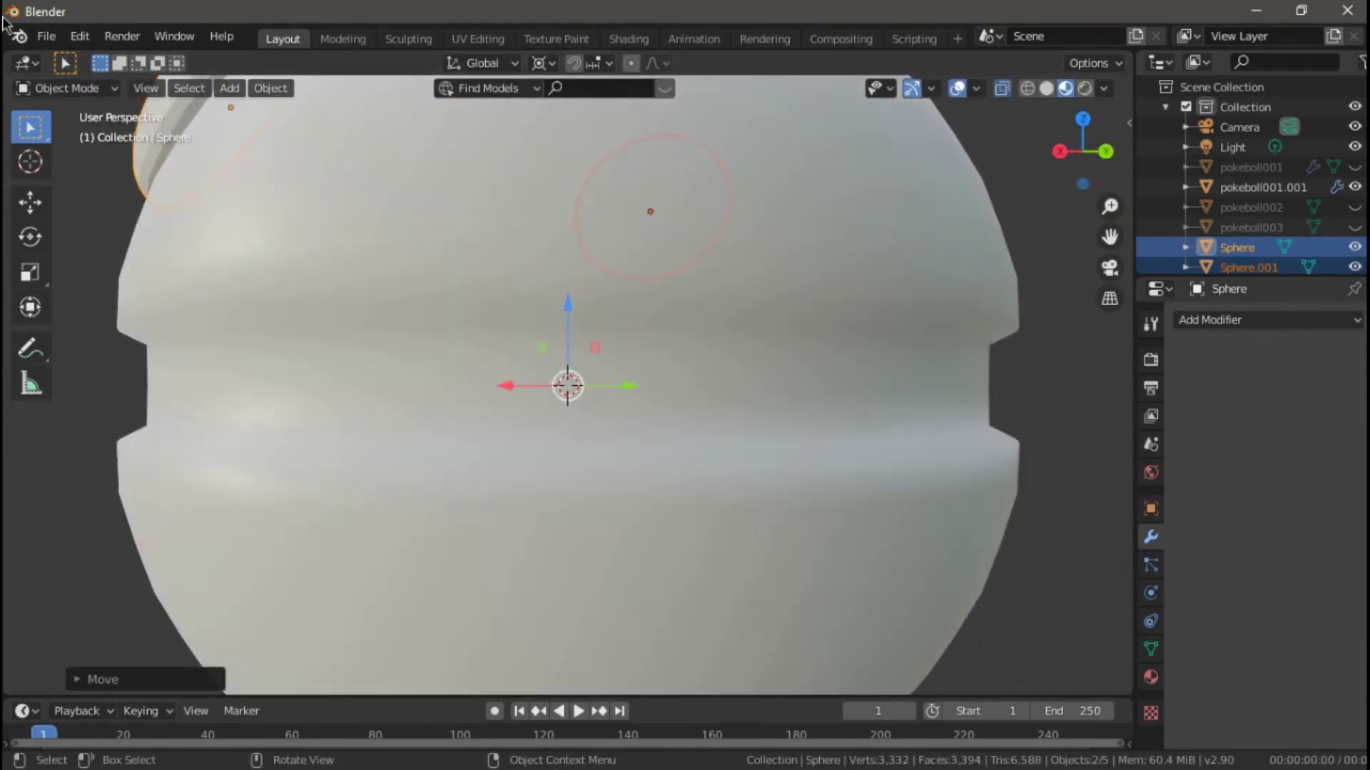
scroll(570, 385, down, 3)
mouse_move(571, 385)
middle_down()
mouse_move(499, 399)
mouse_move(6, 650)
middle_up()
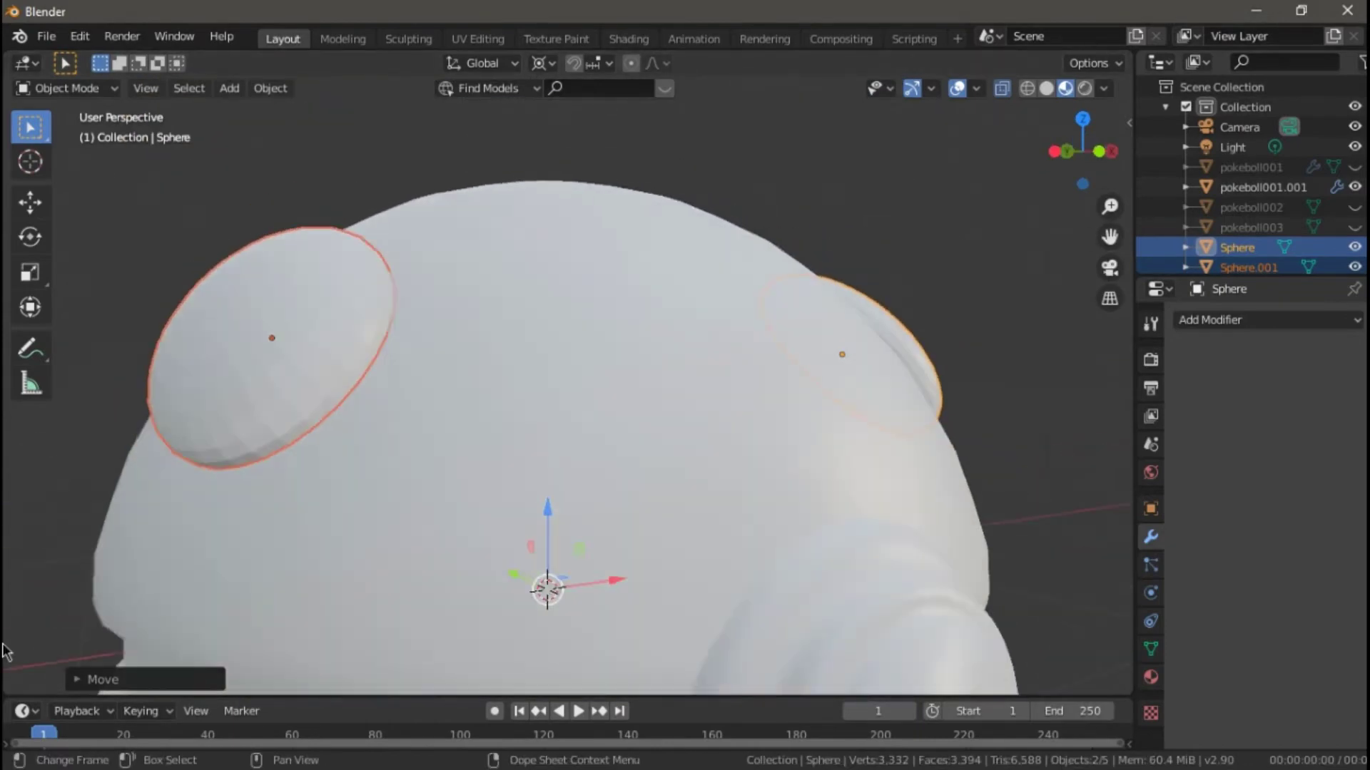
scroll(571, 385, down, 3)
key(KP_1)
Join the caps and ball body into one object named pokeboll004
click(1046, 89)
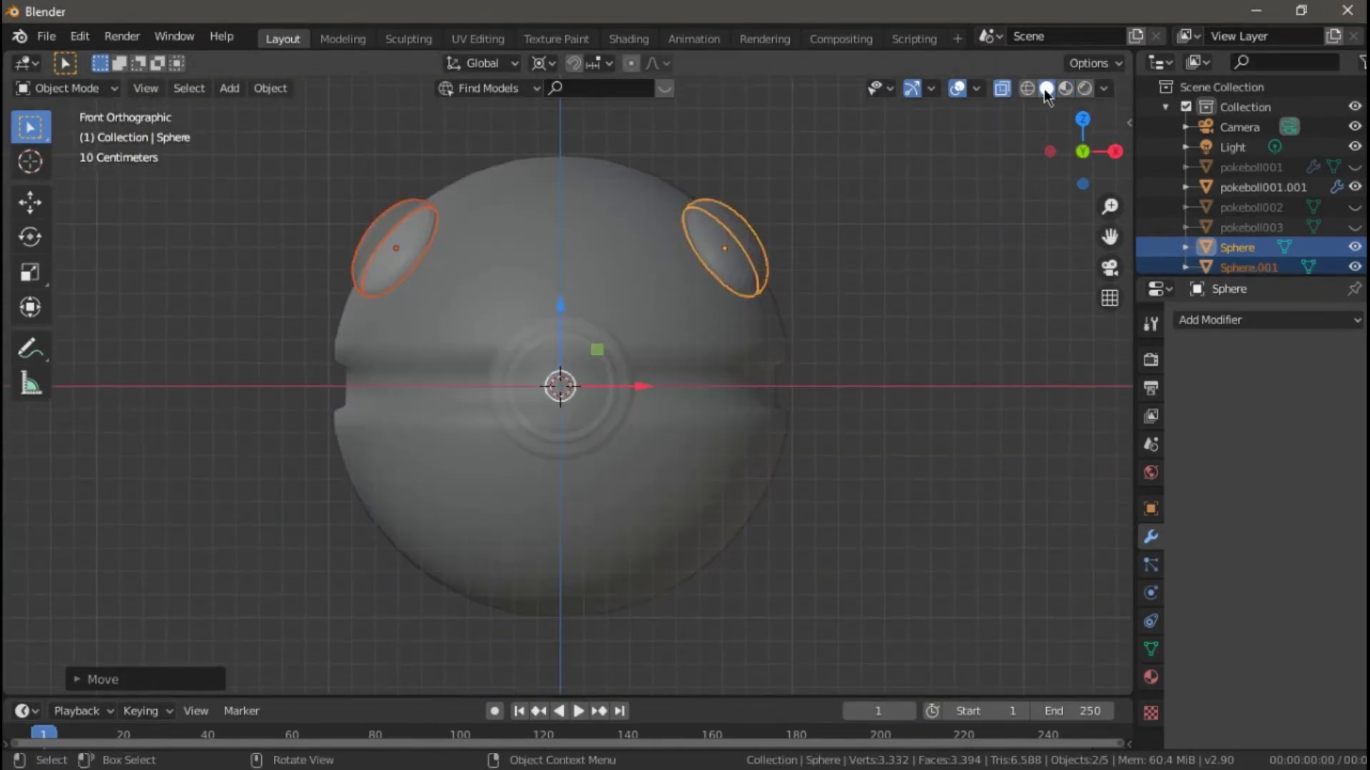
shift+click(749, 443)
click(271, 88)
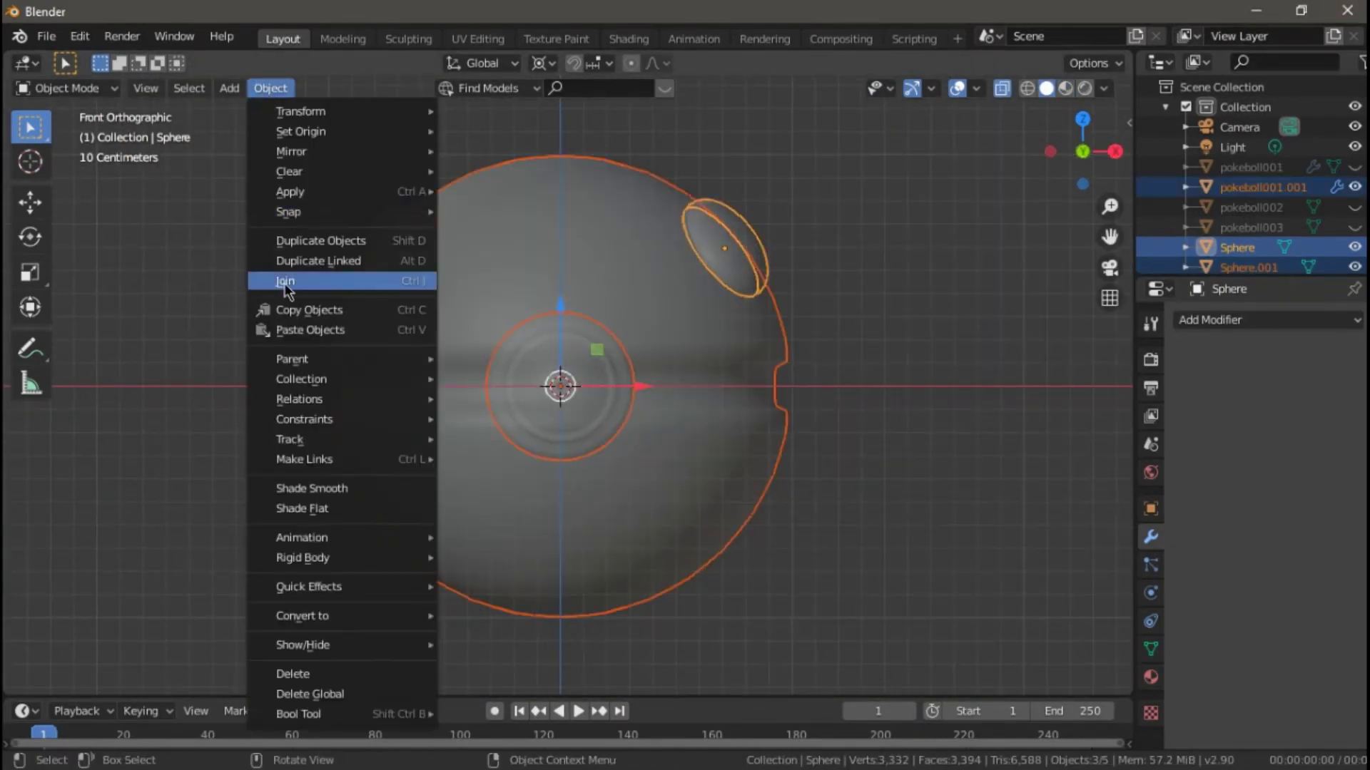
click(285, 282)
text(pokeboll)
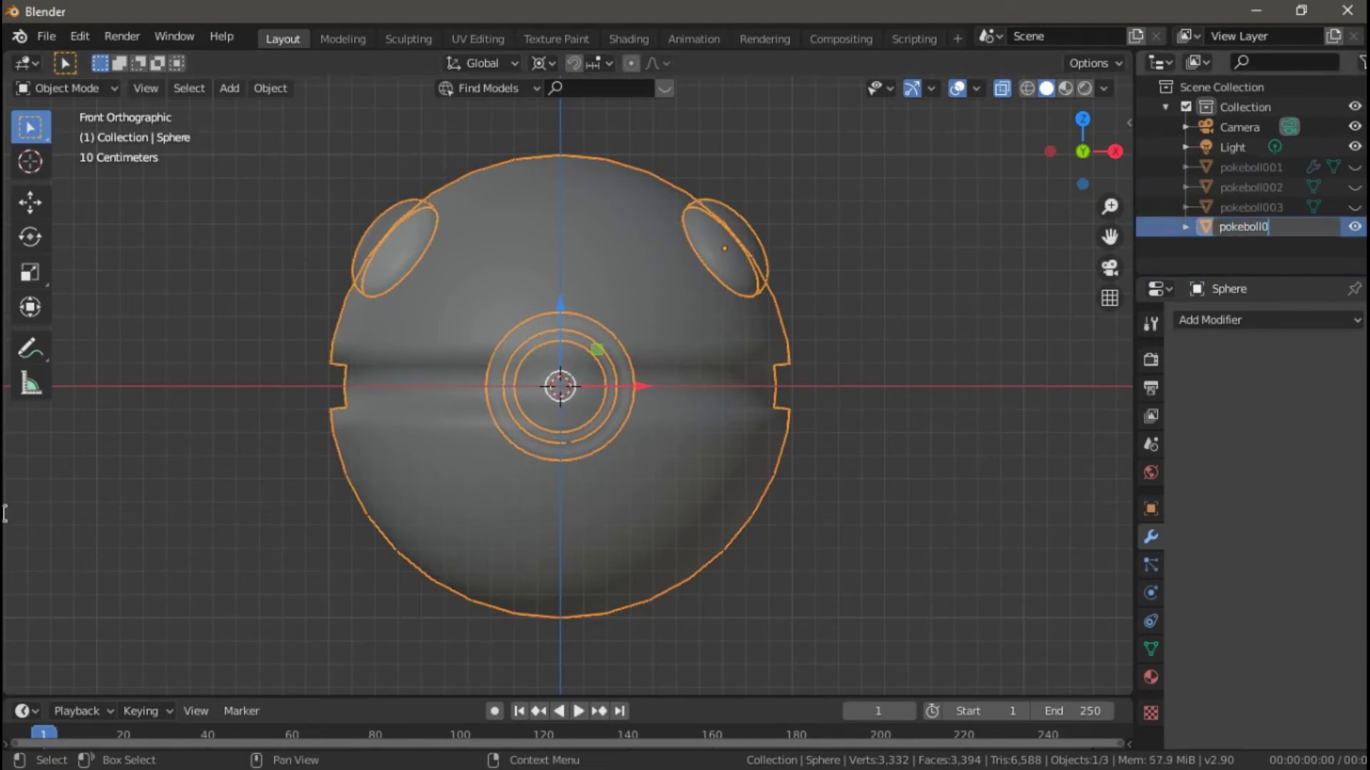
text(04)
key(Return)
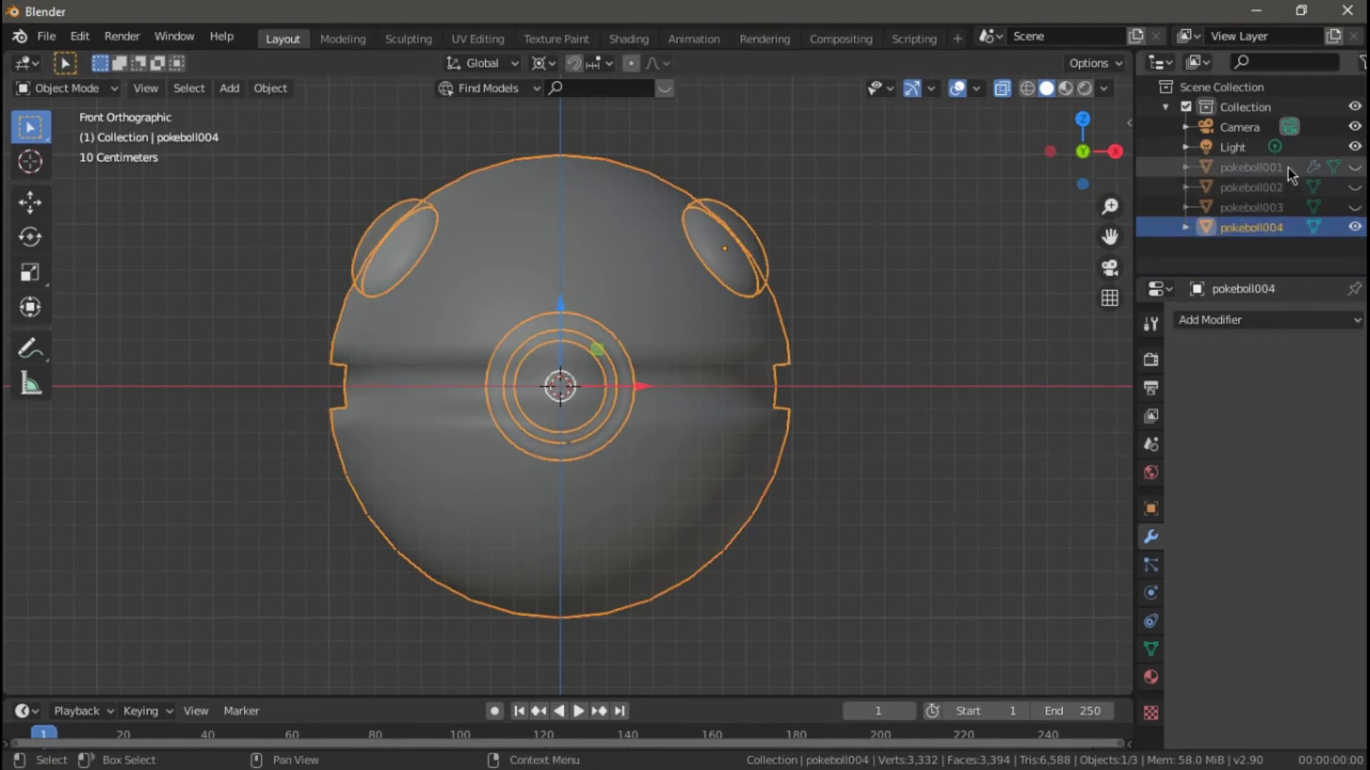
Hide pokeboll004, duplicate pokeboll001 in place, and hide both balls
click(1353, 227)
click(1354, 167)
click(438, 289)
key(shift+d)
key(Escape)
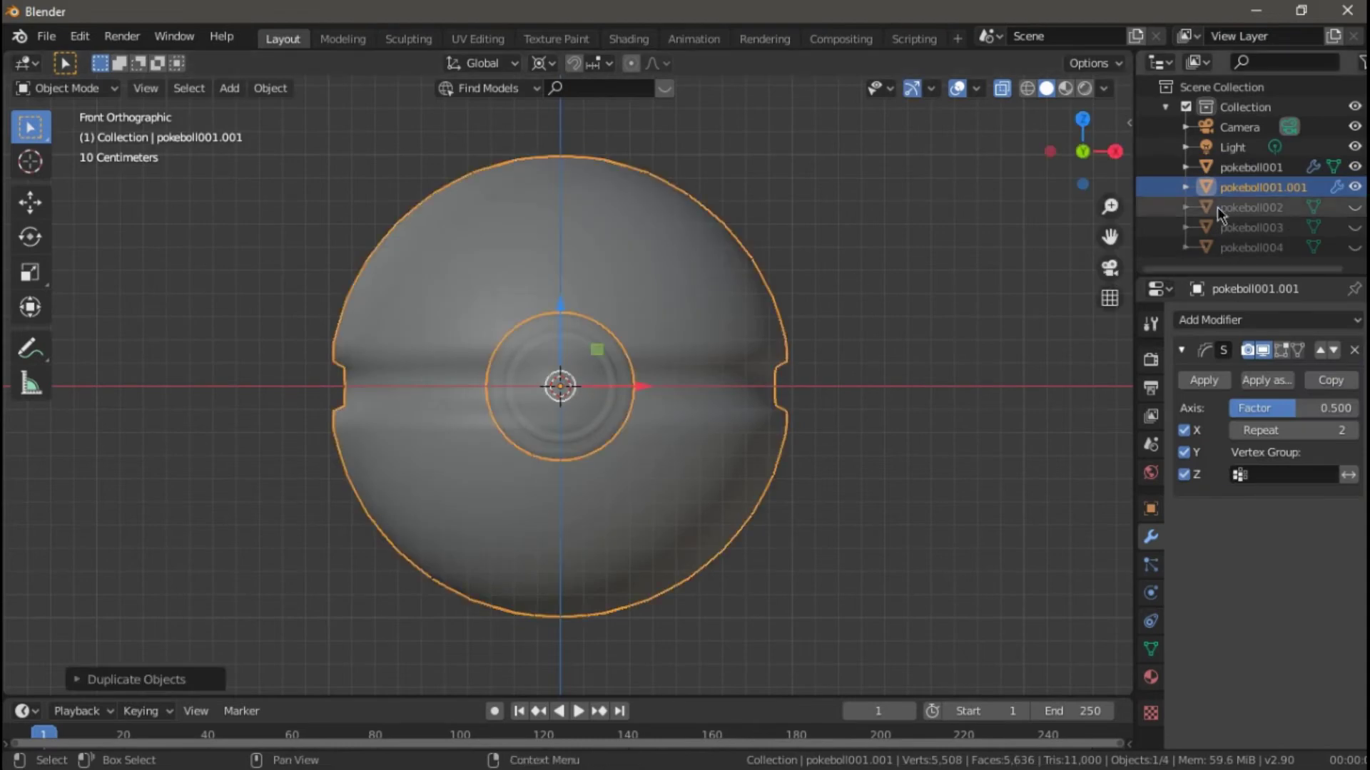
click(1354, 166)
key(h)
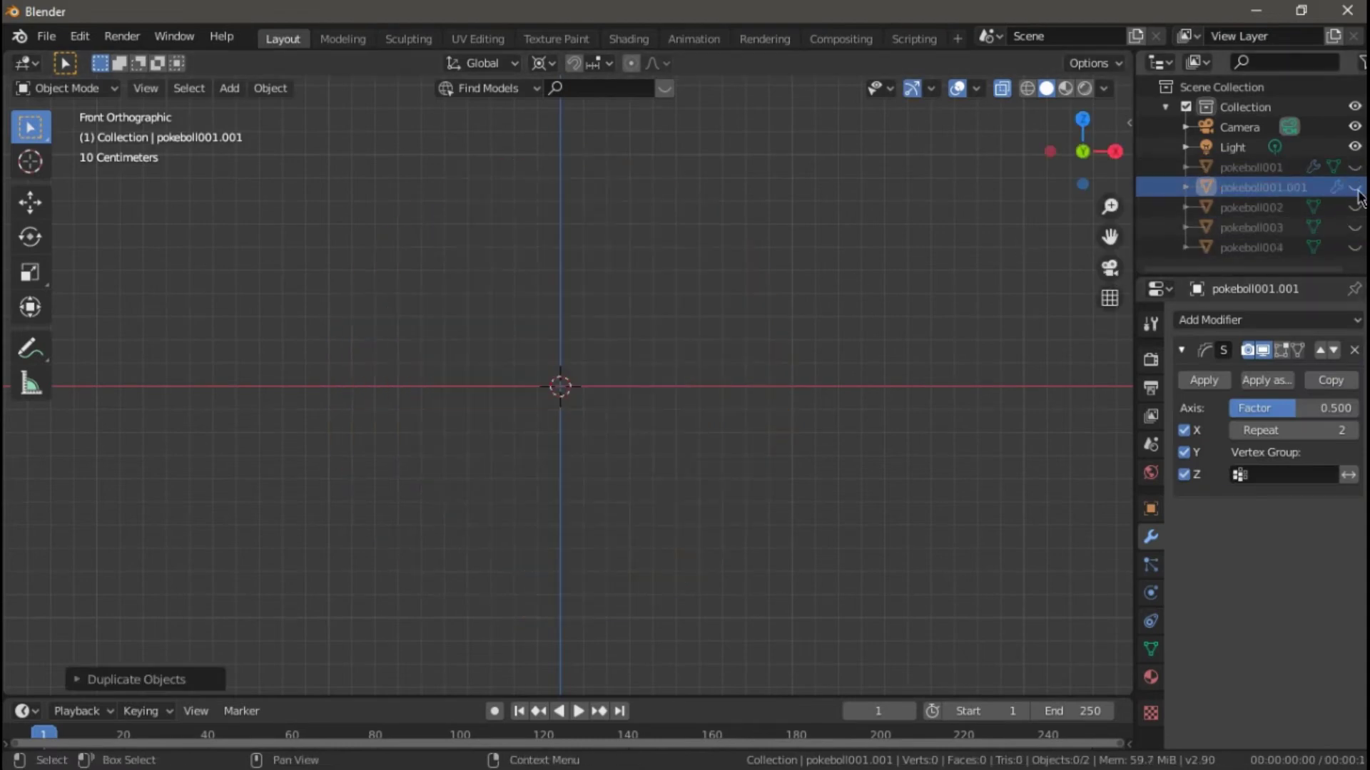
Add a new UV sphere at the centre of the scene
key(alt+h)
key(shift+a)
click(832, 341)
Squash the new sphere along X into a thin ellipse and move it above the ball
key(s)
click(799, 306)
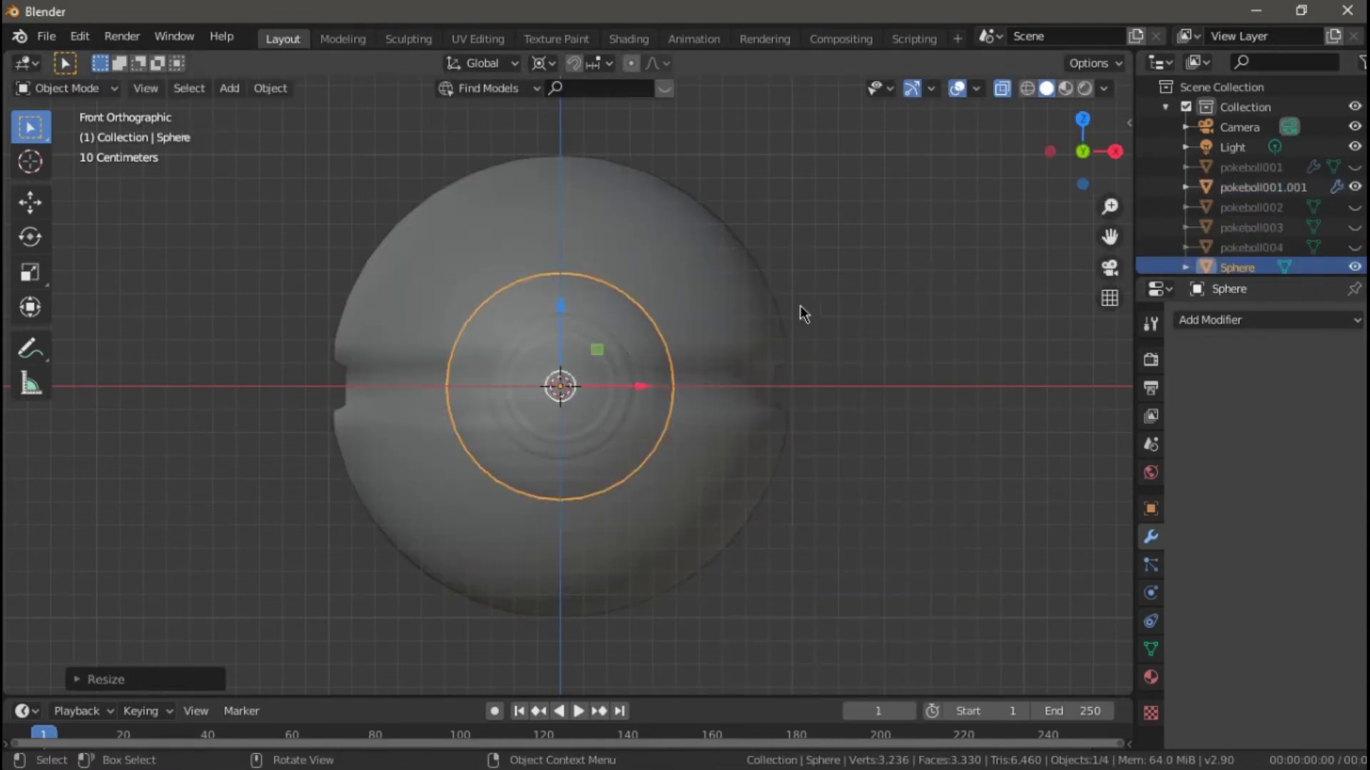
key(ctrl+z)
key(s)
key(x)
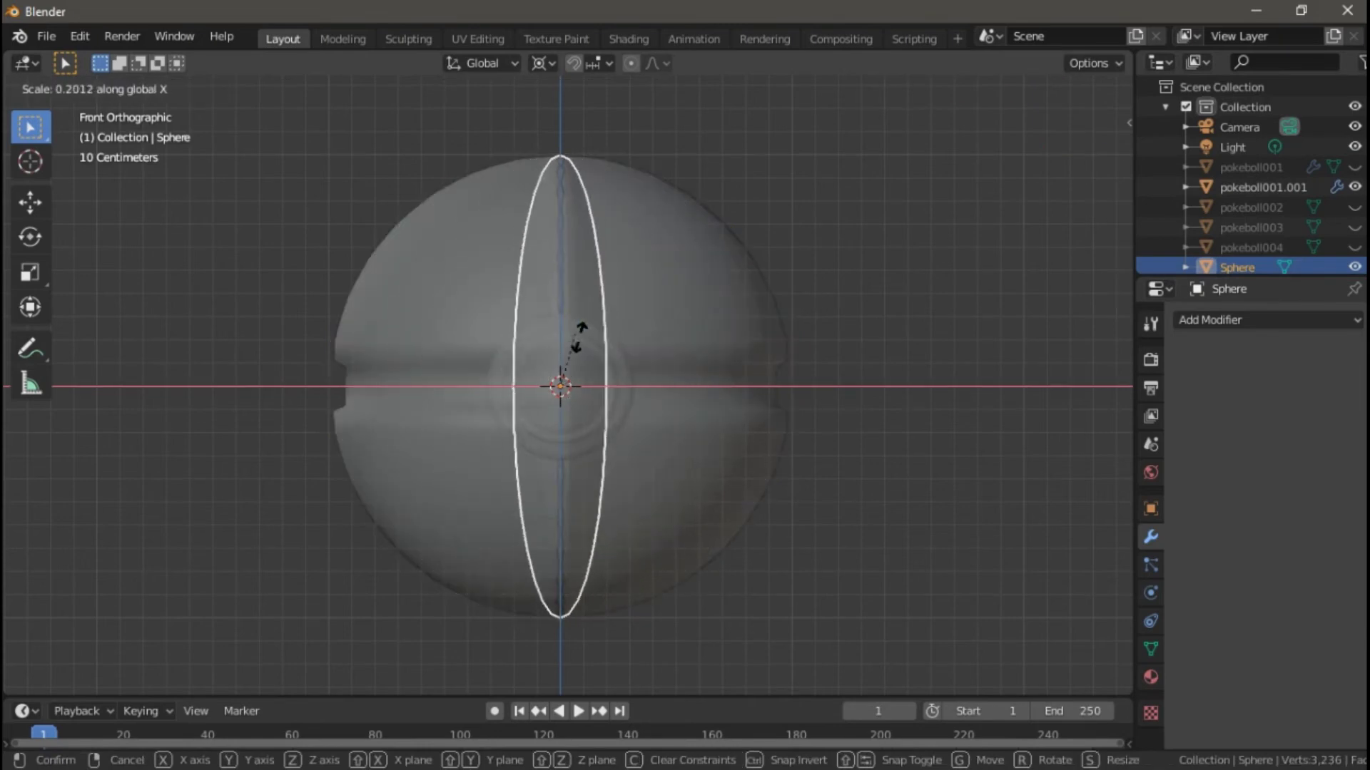
click(589, 371)
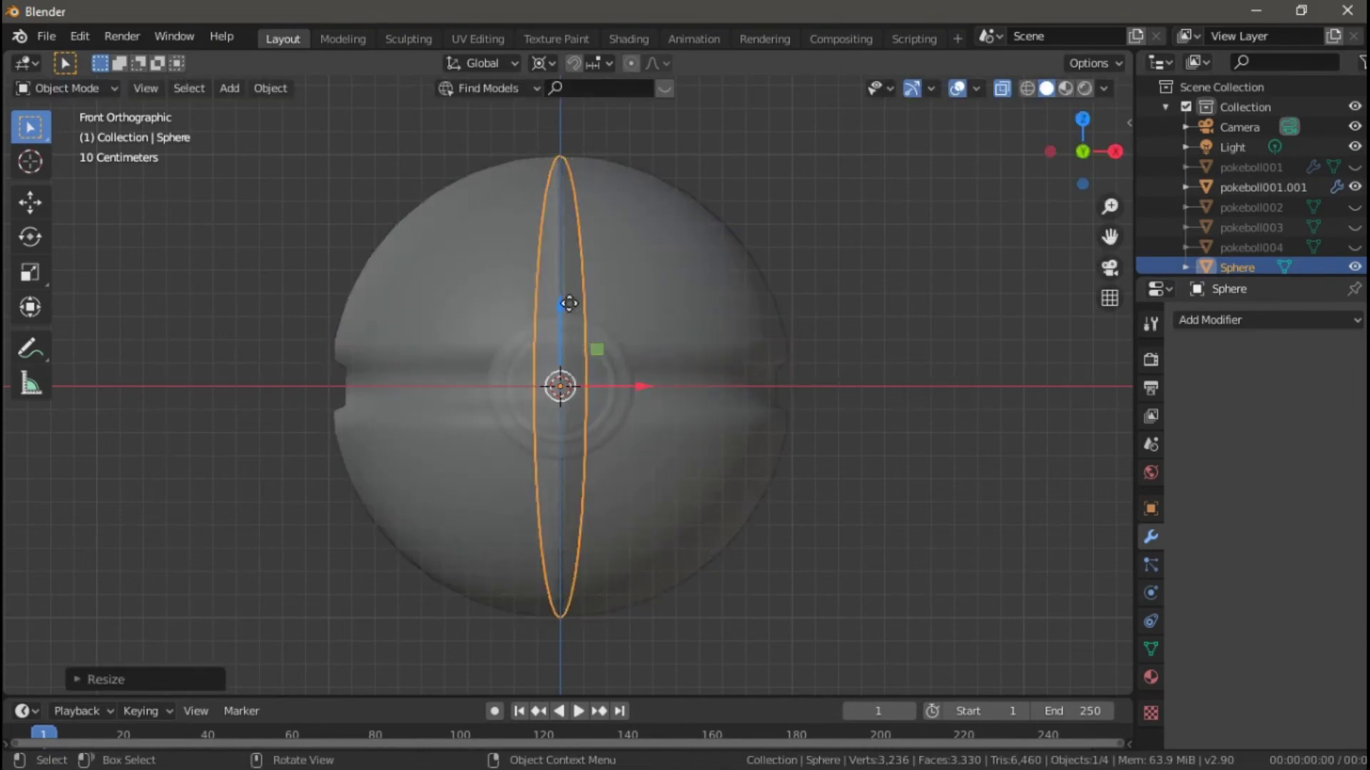
drag(569, 303, 568, 164)
scroll(880, 256, down, 3)
Tilt the ellipse blade 45° and add a copy rotated -90°
key(r)
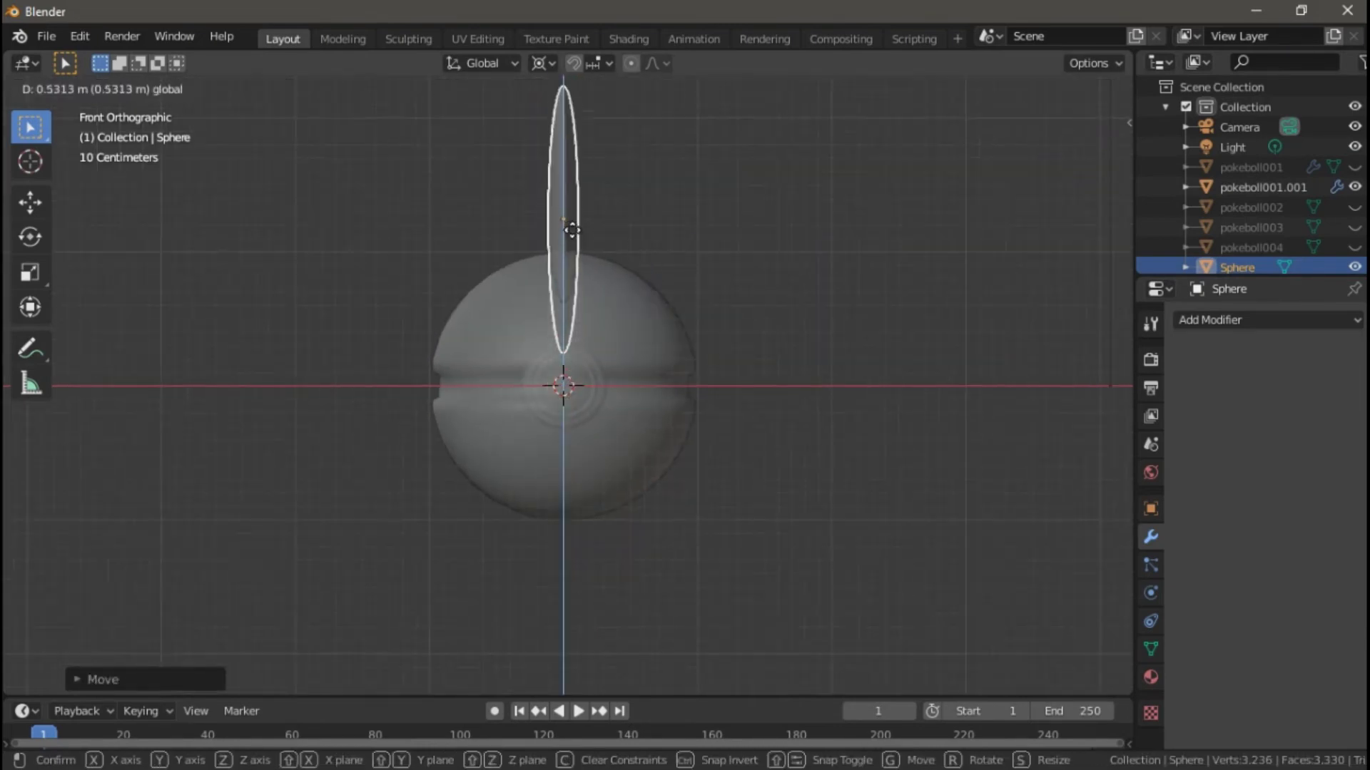
key(Escape)
text(r45)
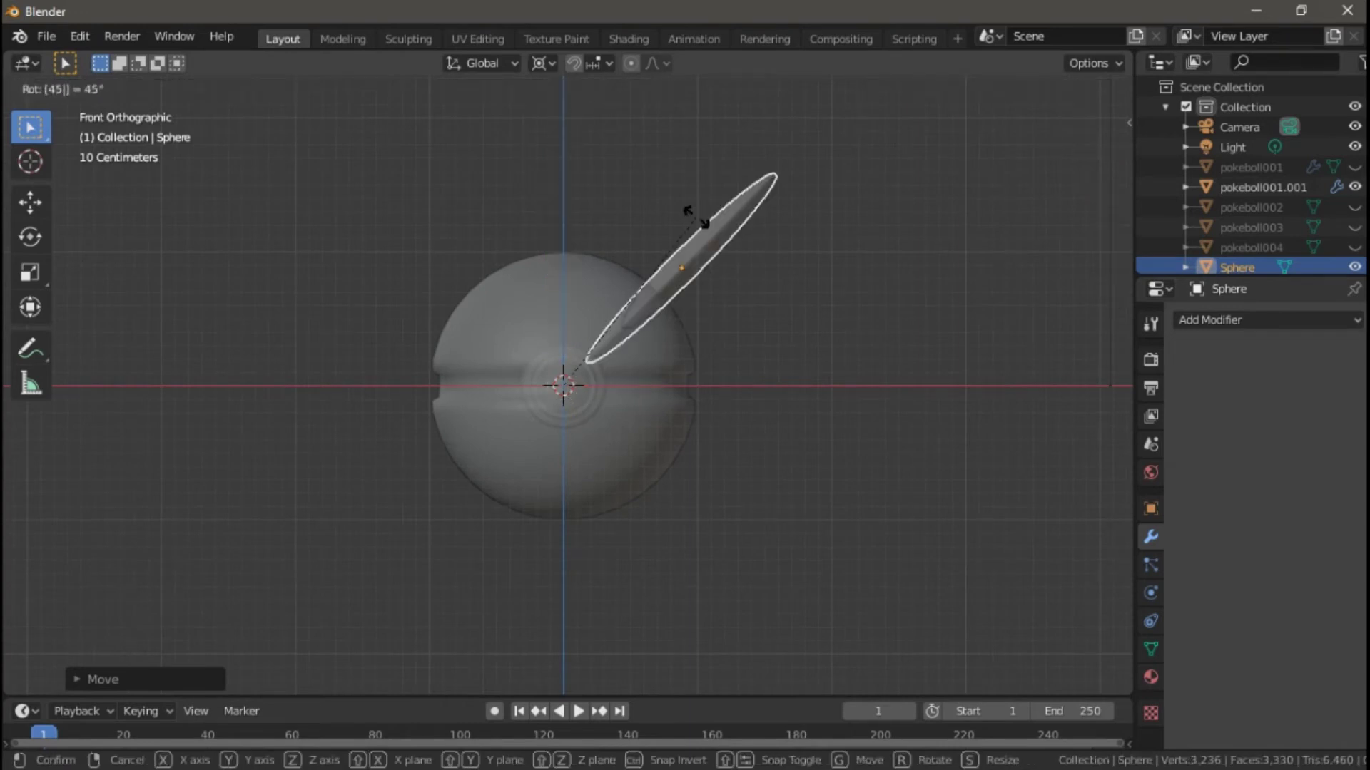
key(Return)
key(shift+d)
key(Escape)
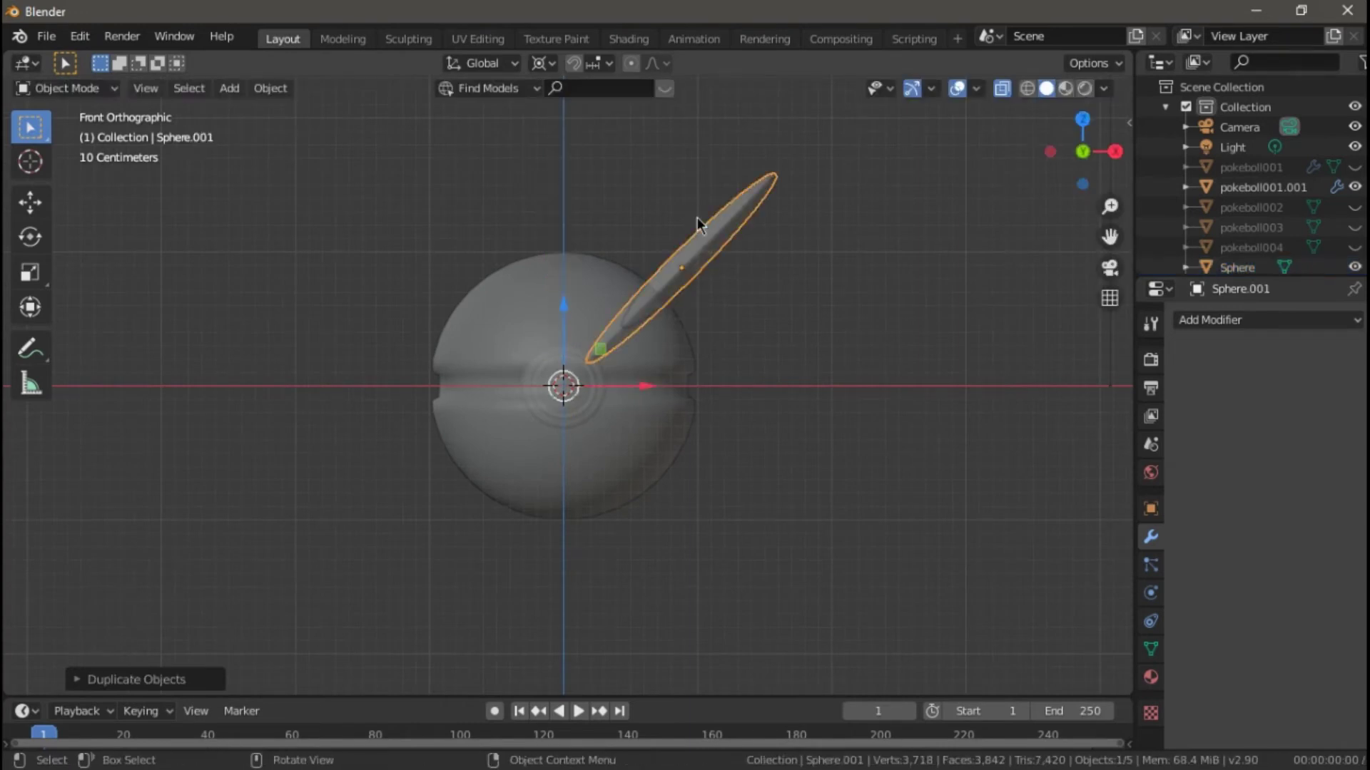
text(r-90)
key(Return)
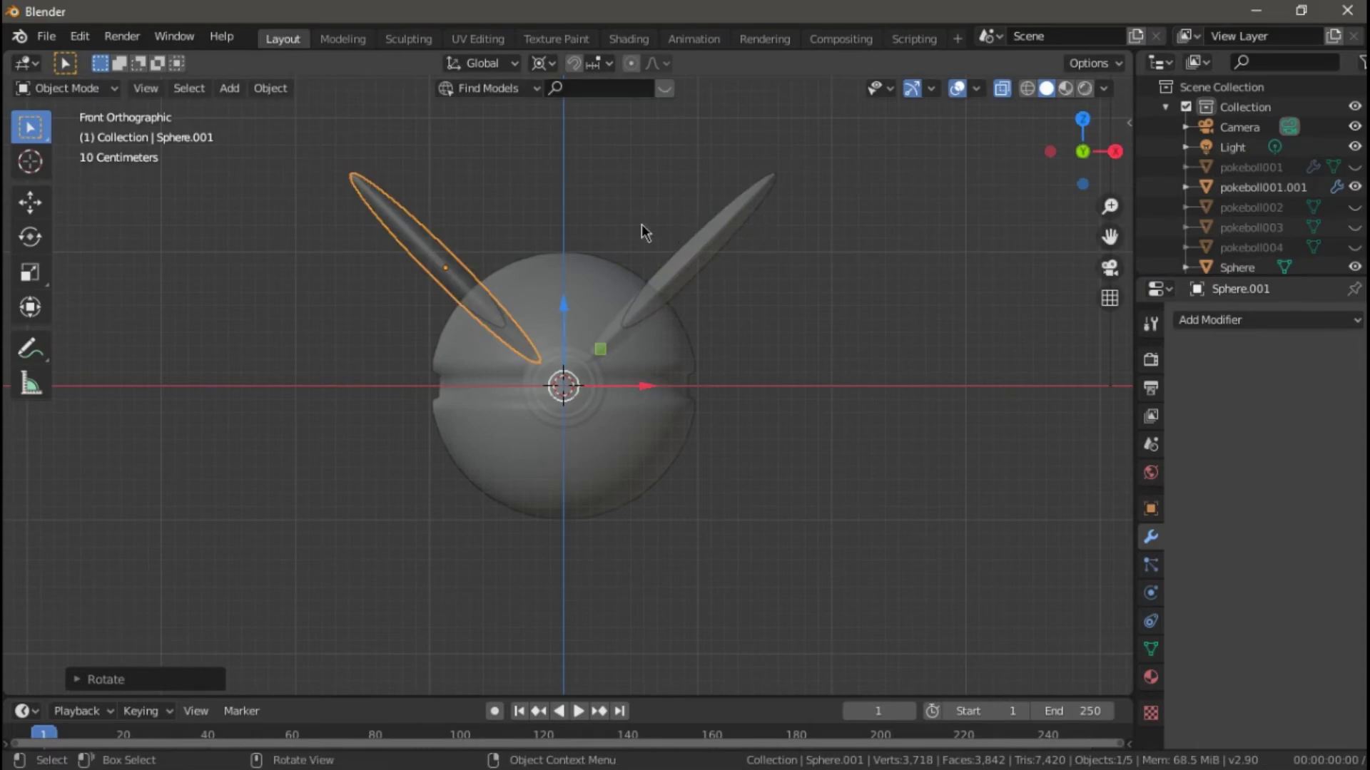
Duplicate both blades and rotate the copies 180° to the lower side
drag(280, 133, 820, 274)
click(404, 234)
shift+click(681, 268)
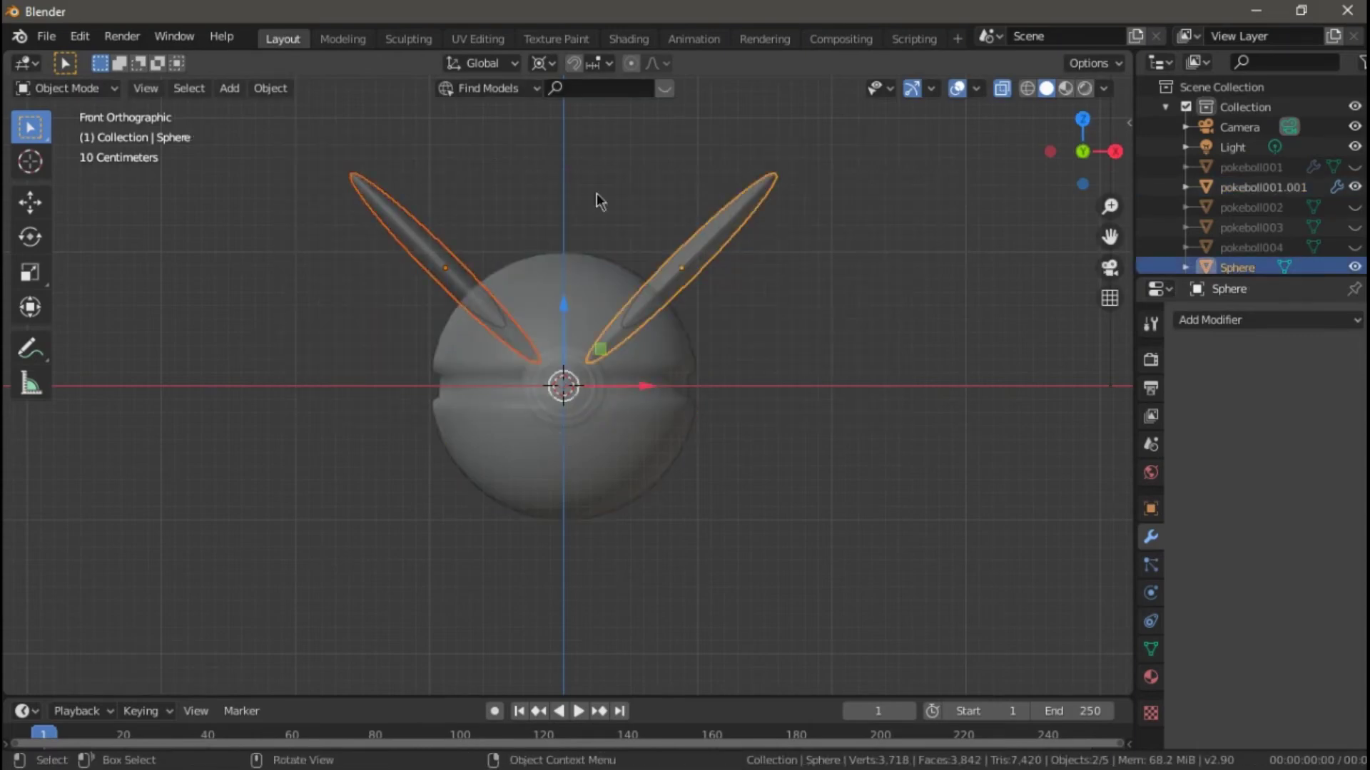
key(shift+d)
key(Escape)
text(r180)
key(Return)
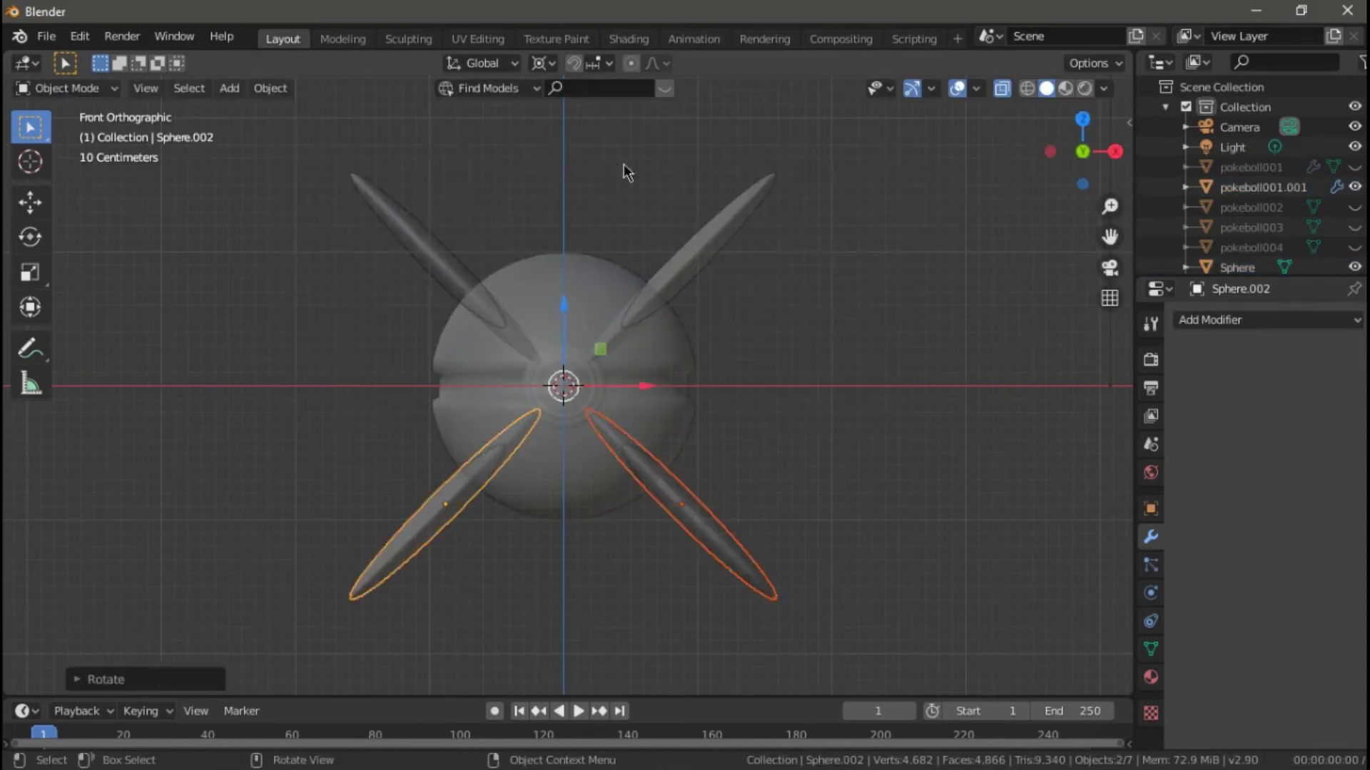
Select the ball pokeboll001.001 and bring up its modifier list
click(742, 377)
click(678, 428)
click(1320, 320)
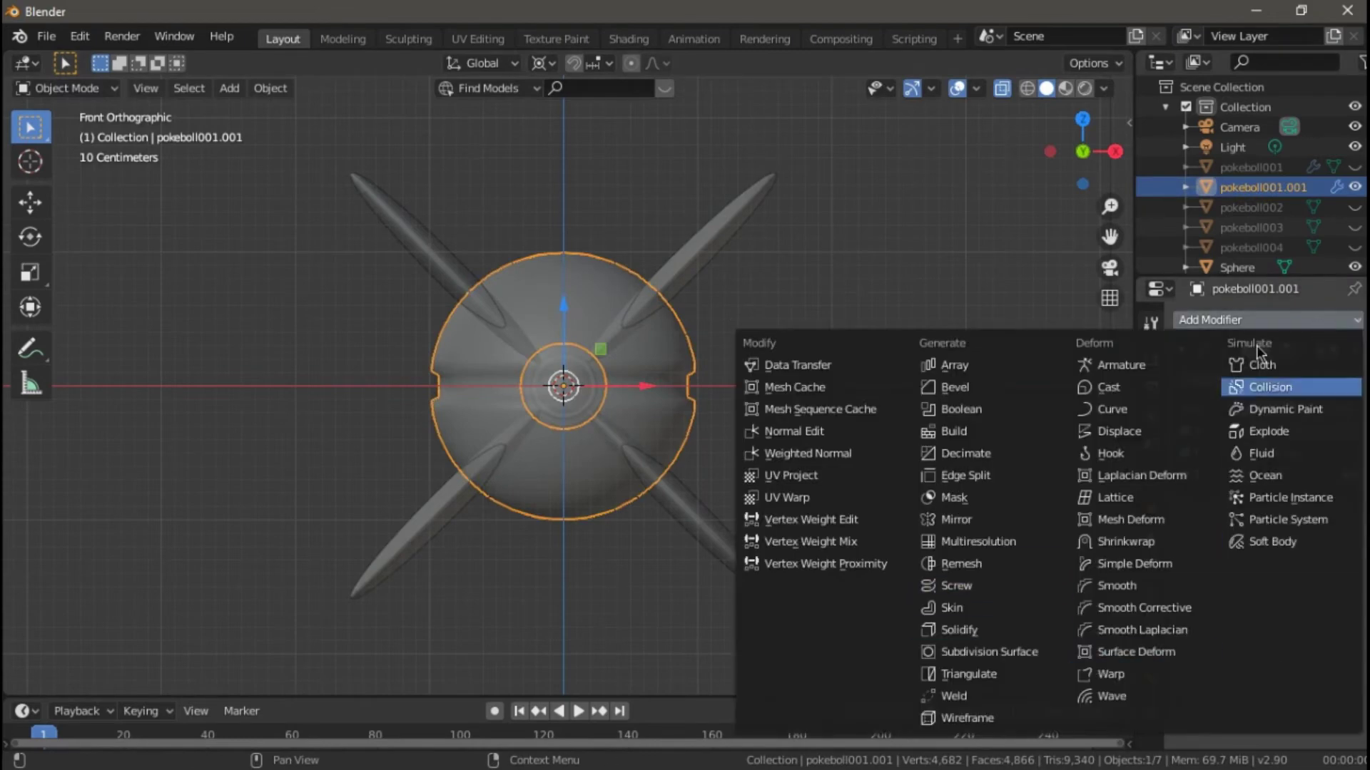
Try a Boolean cut on the ball with Sphere, then Sphere.001, and discard it
click(959, 410)
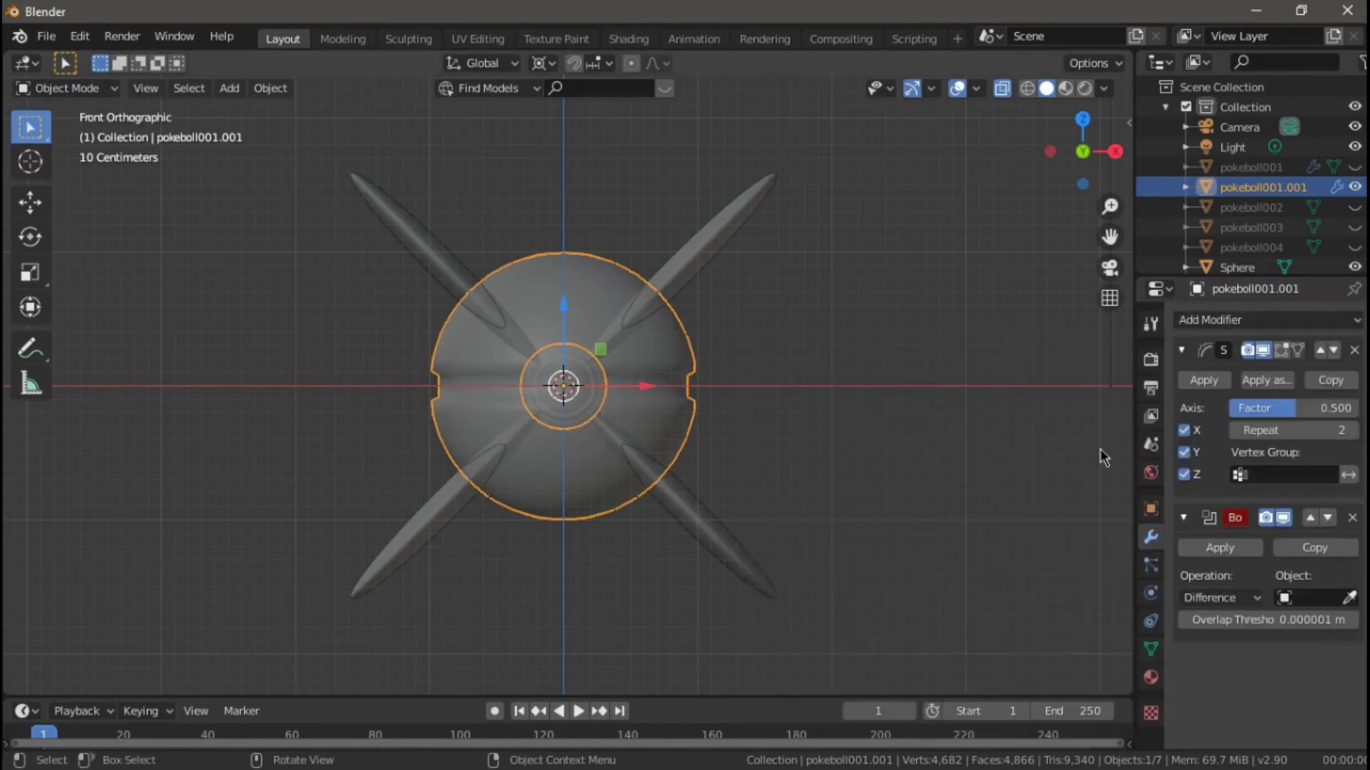
click(1313, 598)
click(1199, 475)
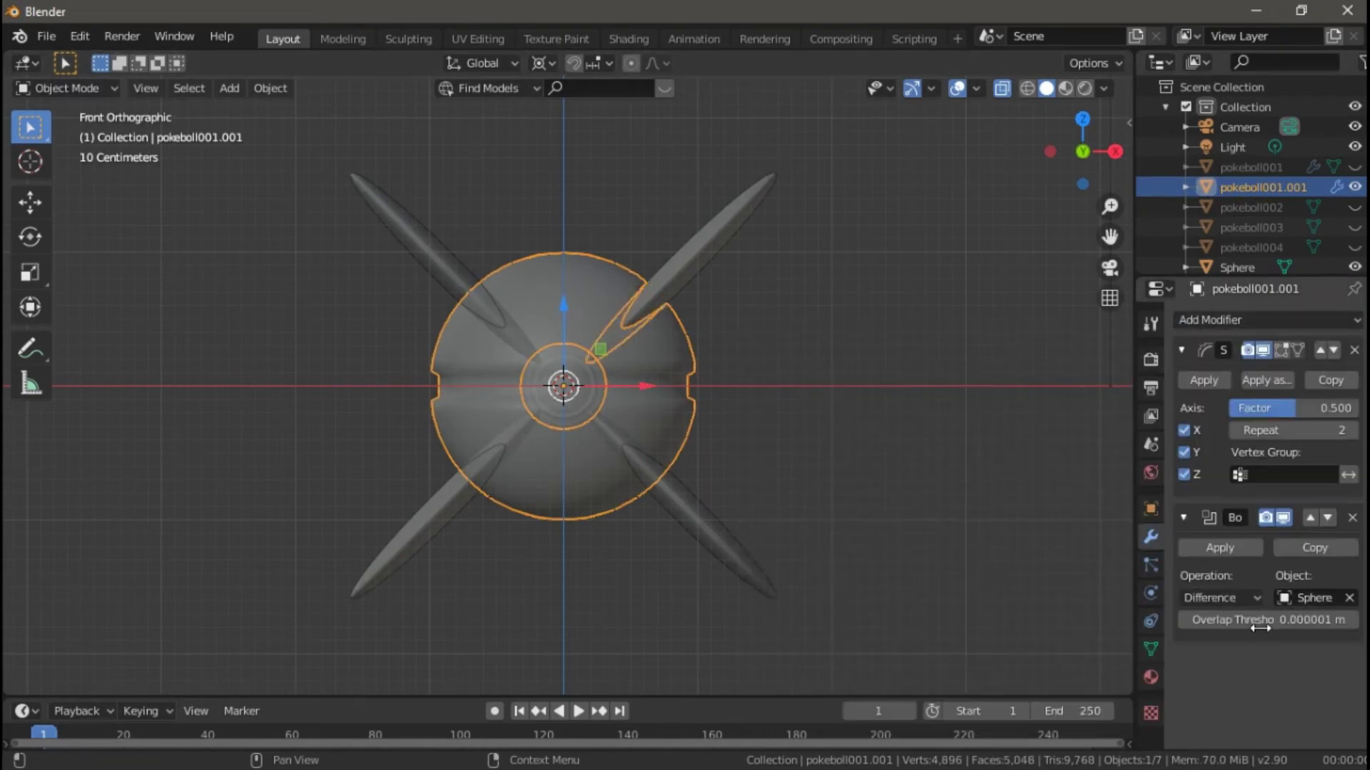
click(1324, 601)
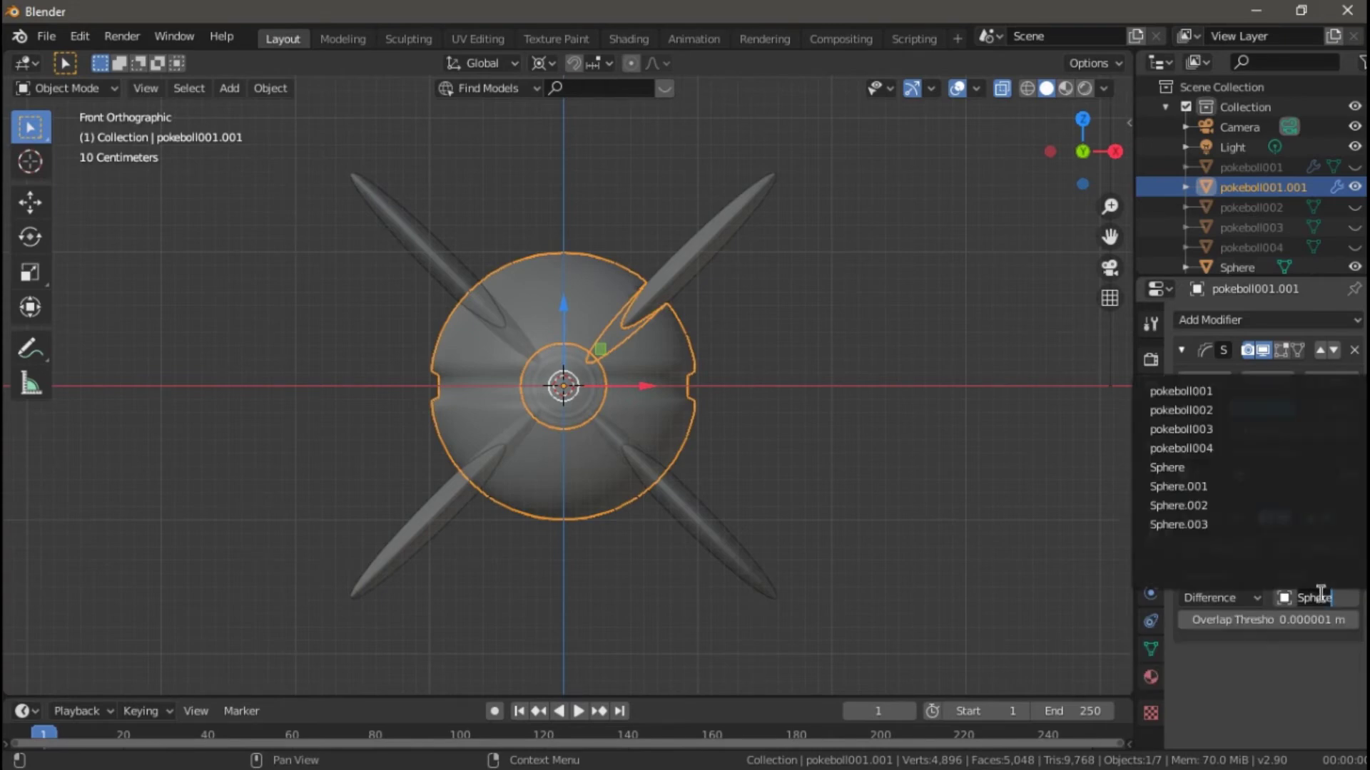
click(1180, 487)
click(1293, 598)
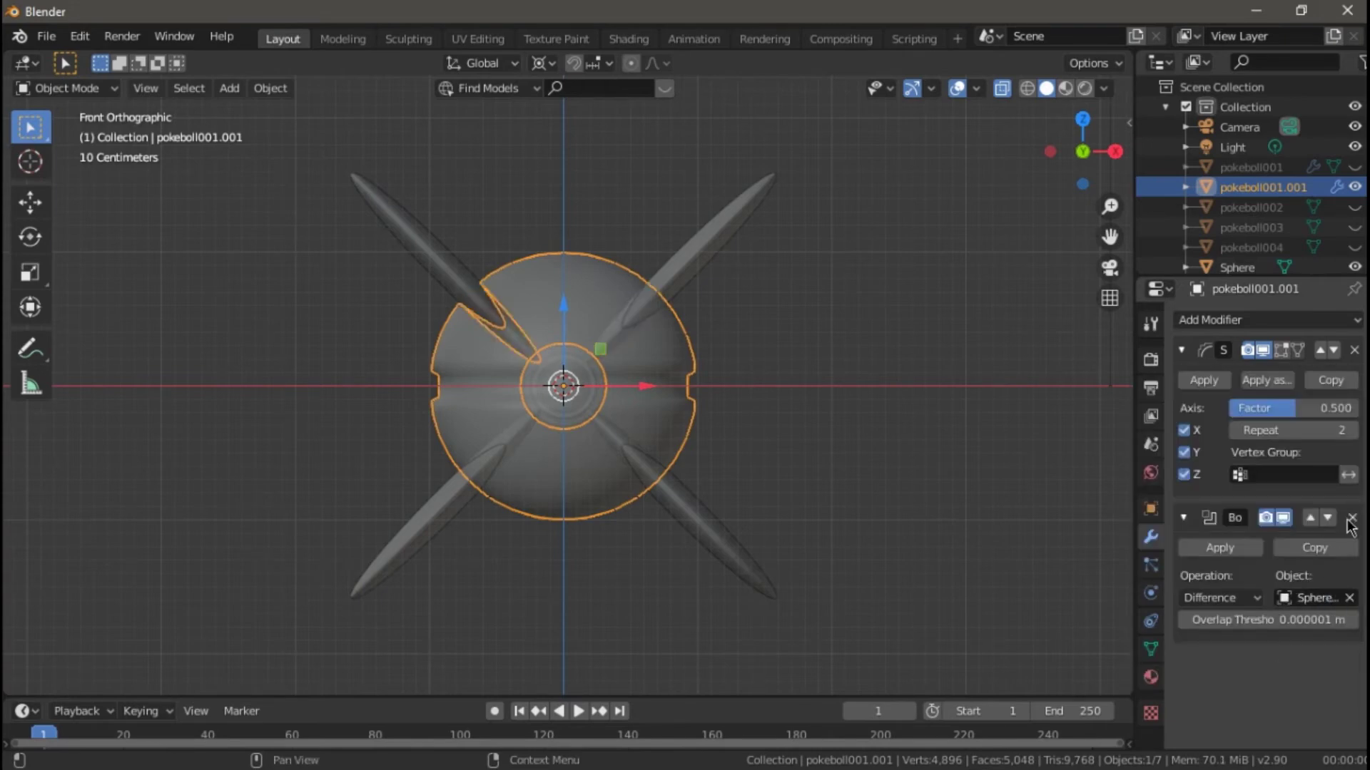
click(681, 270)
Join the four ellipse blades into a single object
click(1220, 388)
click(691, 258)
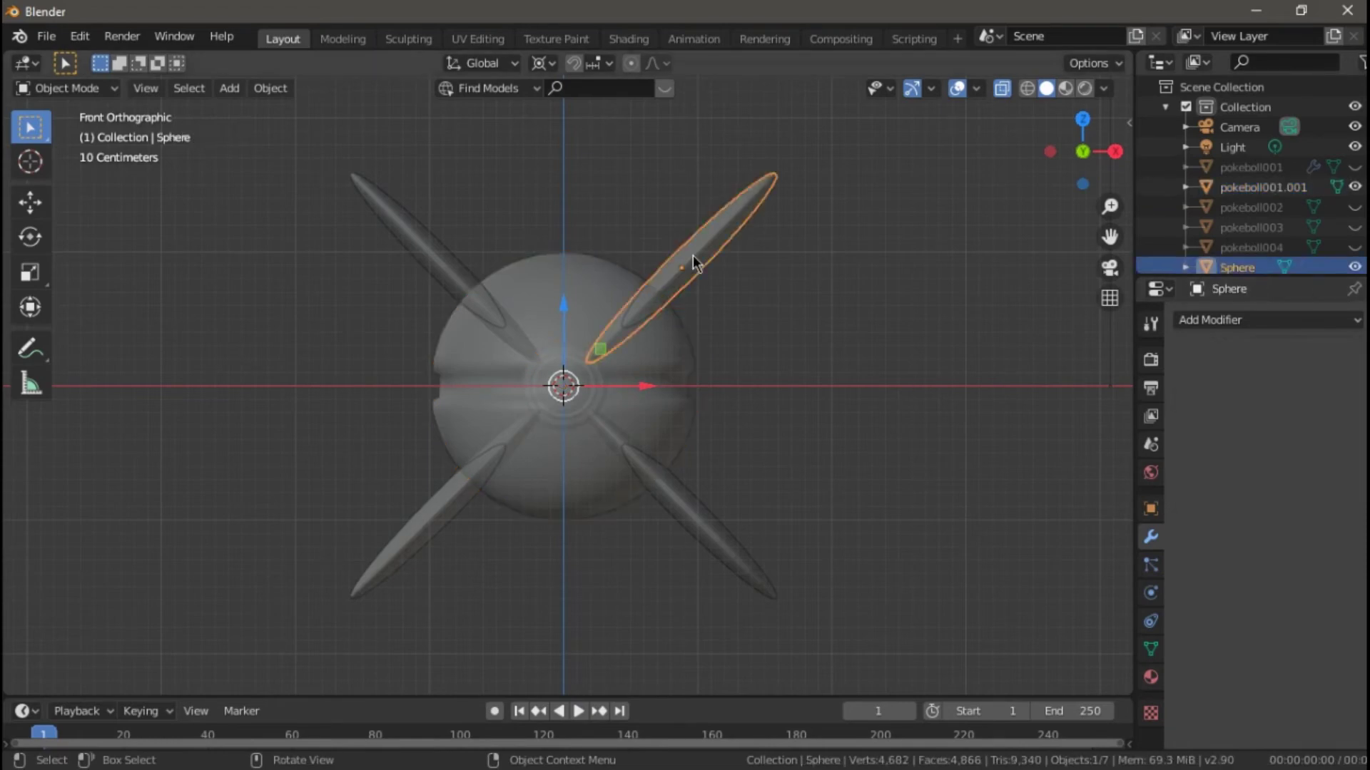
shift+click(445, 270)
shift+click(447, 507)
shift+click(682, 504)
click(270, 88)
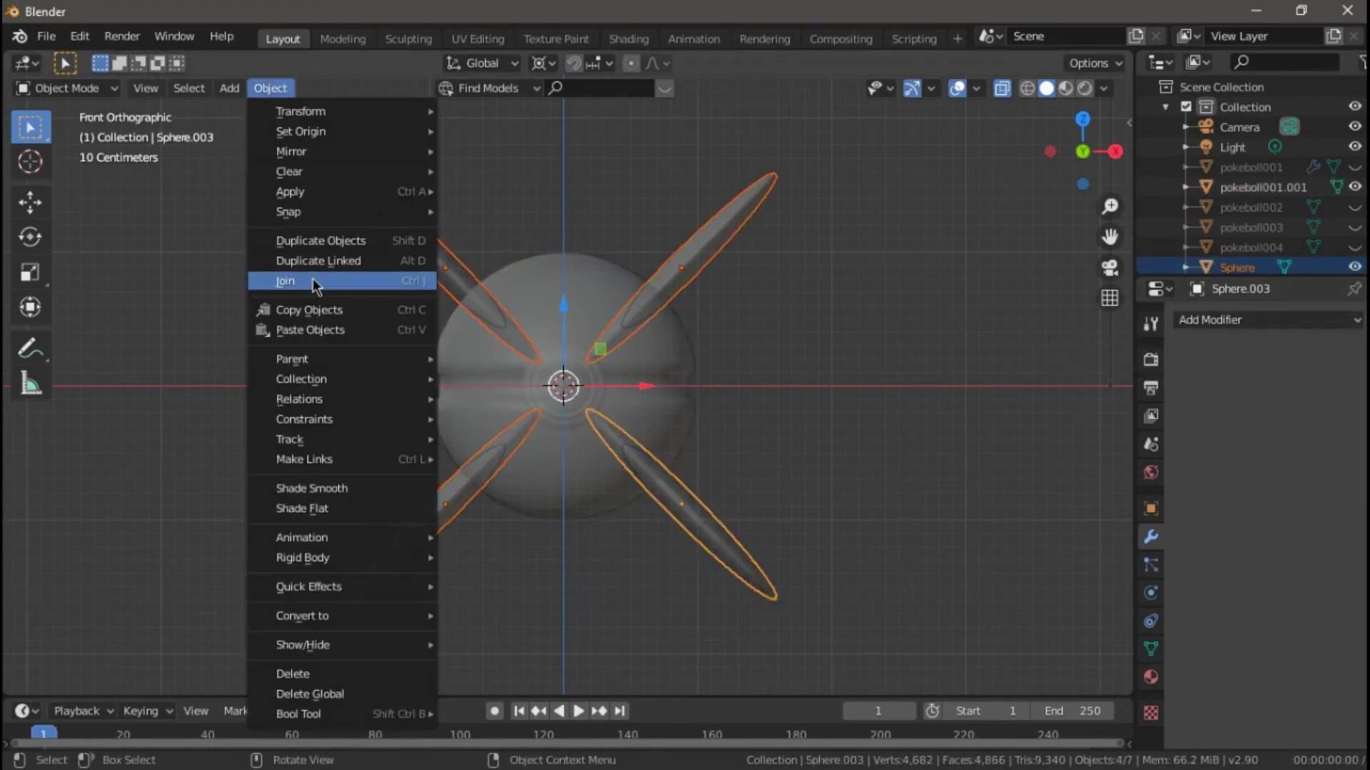
click(335, 280)
Add a Boolean Difference to the ball using Sphere.003 and apply it
click(1263, 187)
click(1266, 320)
click(941, 371)
click(1287, 431)
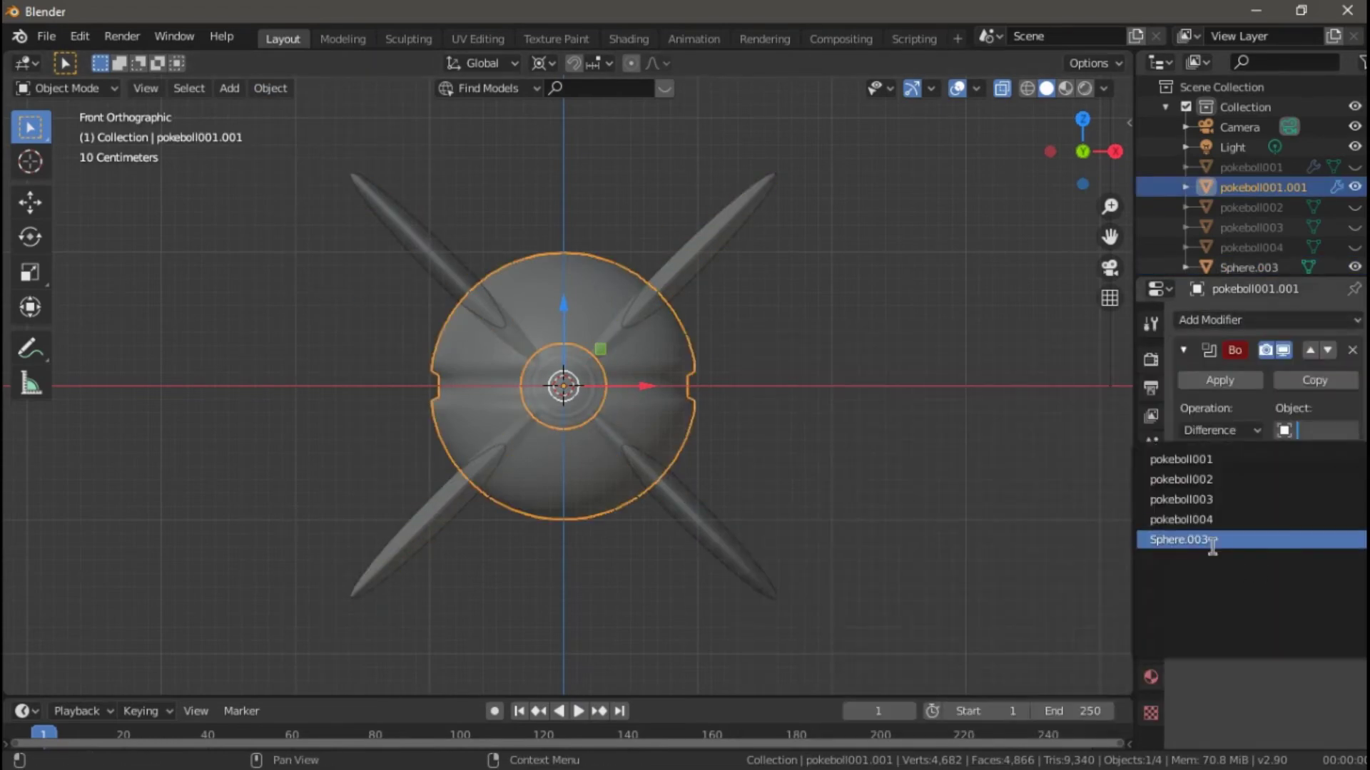
click(1212, 545)
click(1220, 381)
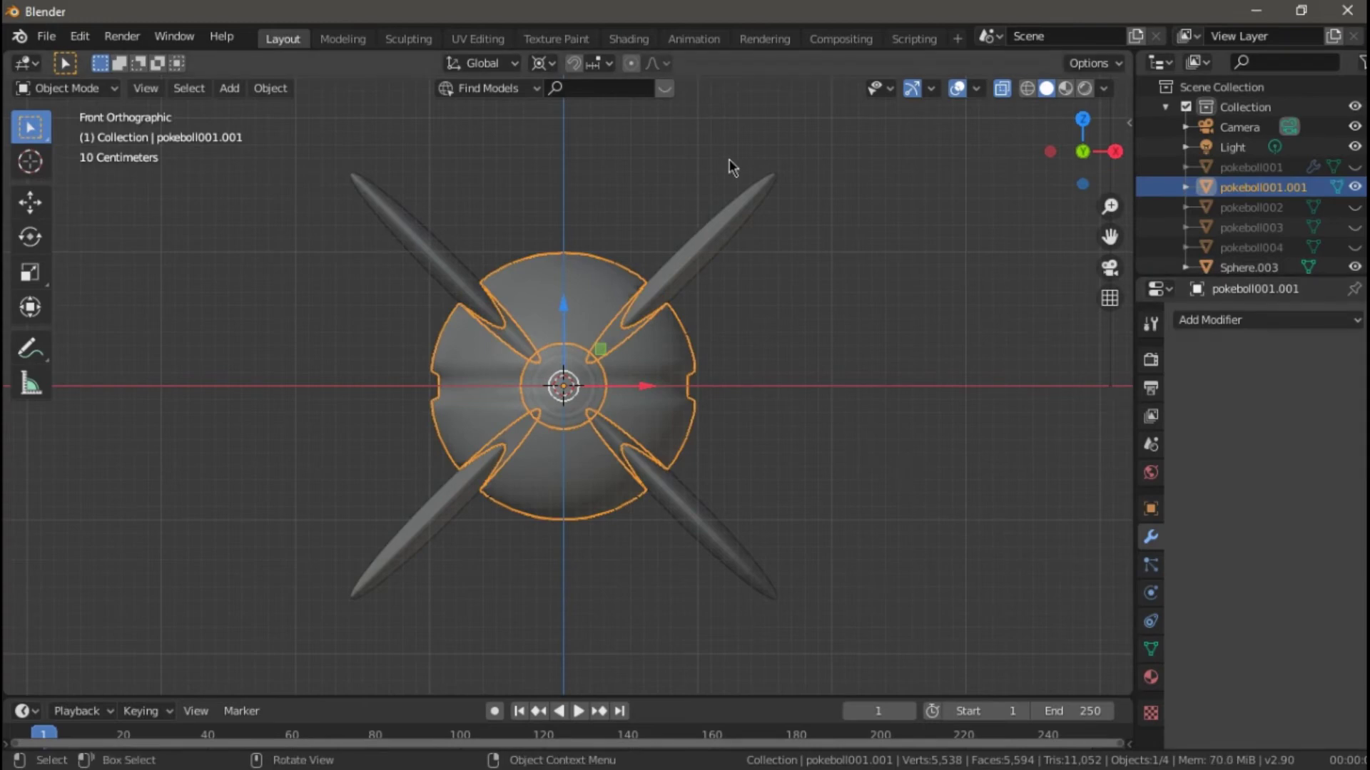
Delete the joined blade object Sphere.003
click(740, 207)
right_click(740, 207)
click(703, 523)
Add a UV sphere and scale it to sit just inside the slotted ball
key(shift+a)
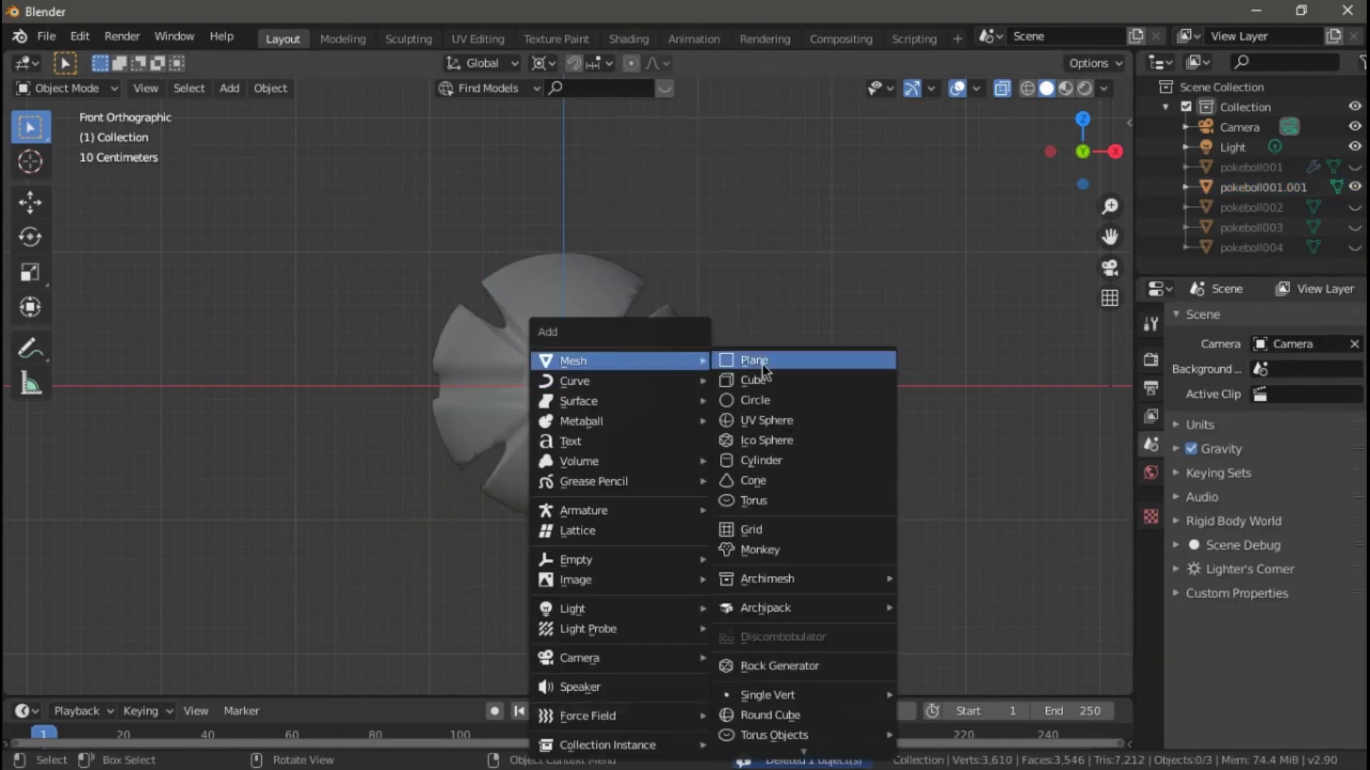
click(767, 420)
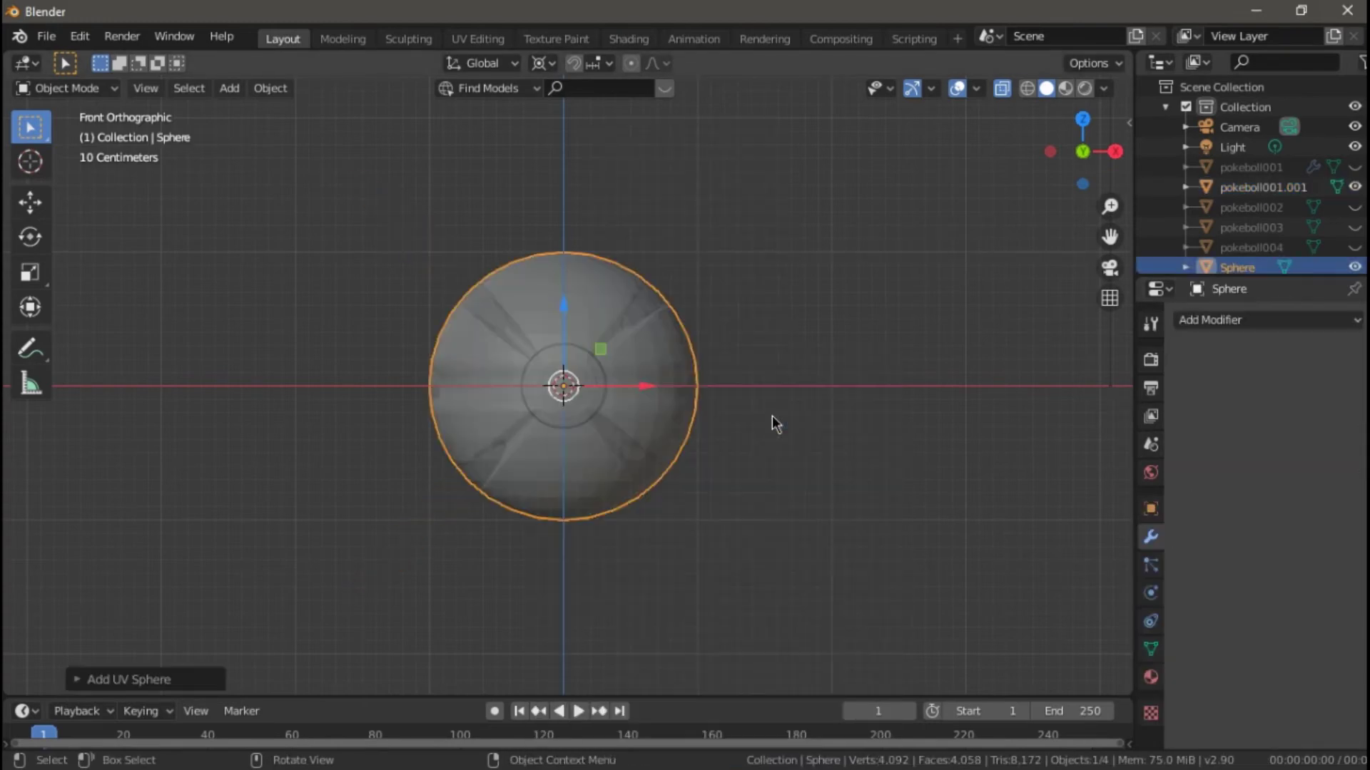
key(s)
click(760, 414)
key(s)
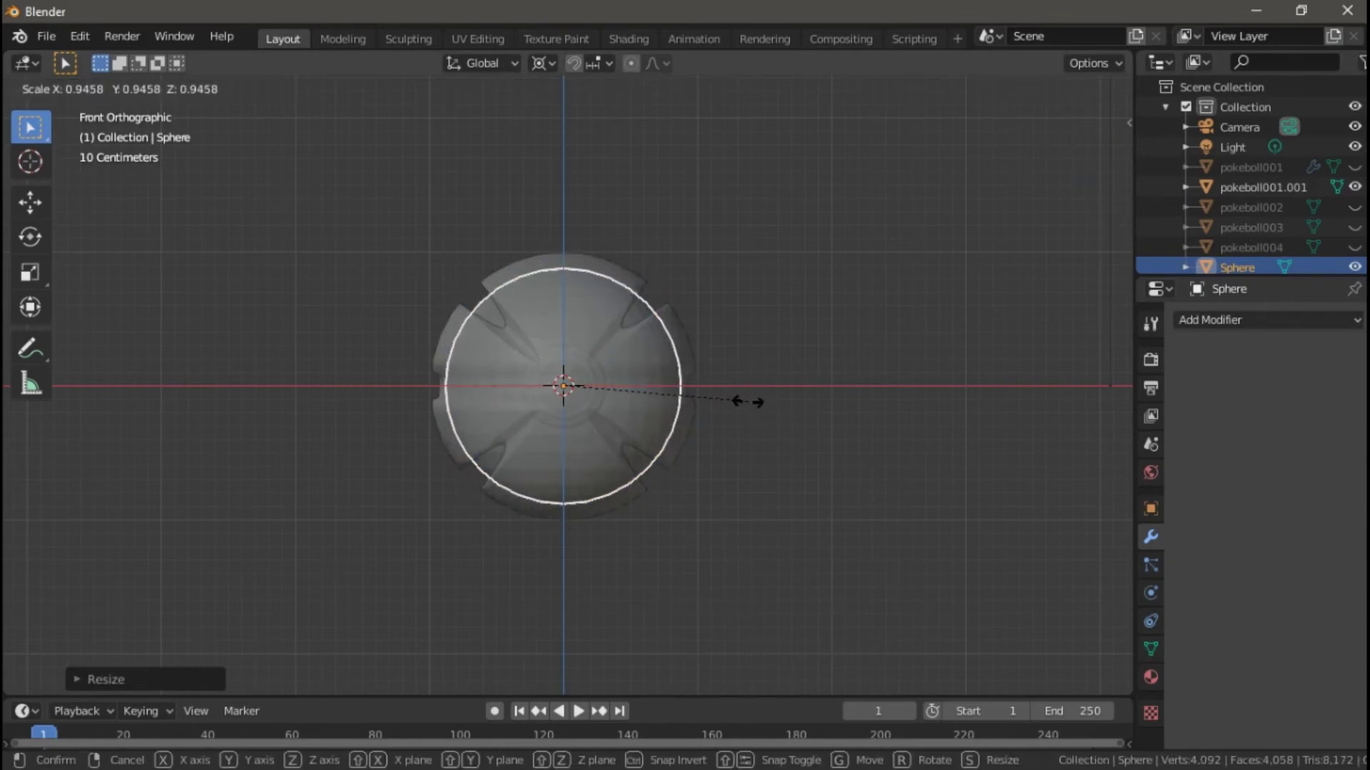
click(762, 408)
key(s)
click(766, 337)
key(s)
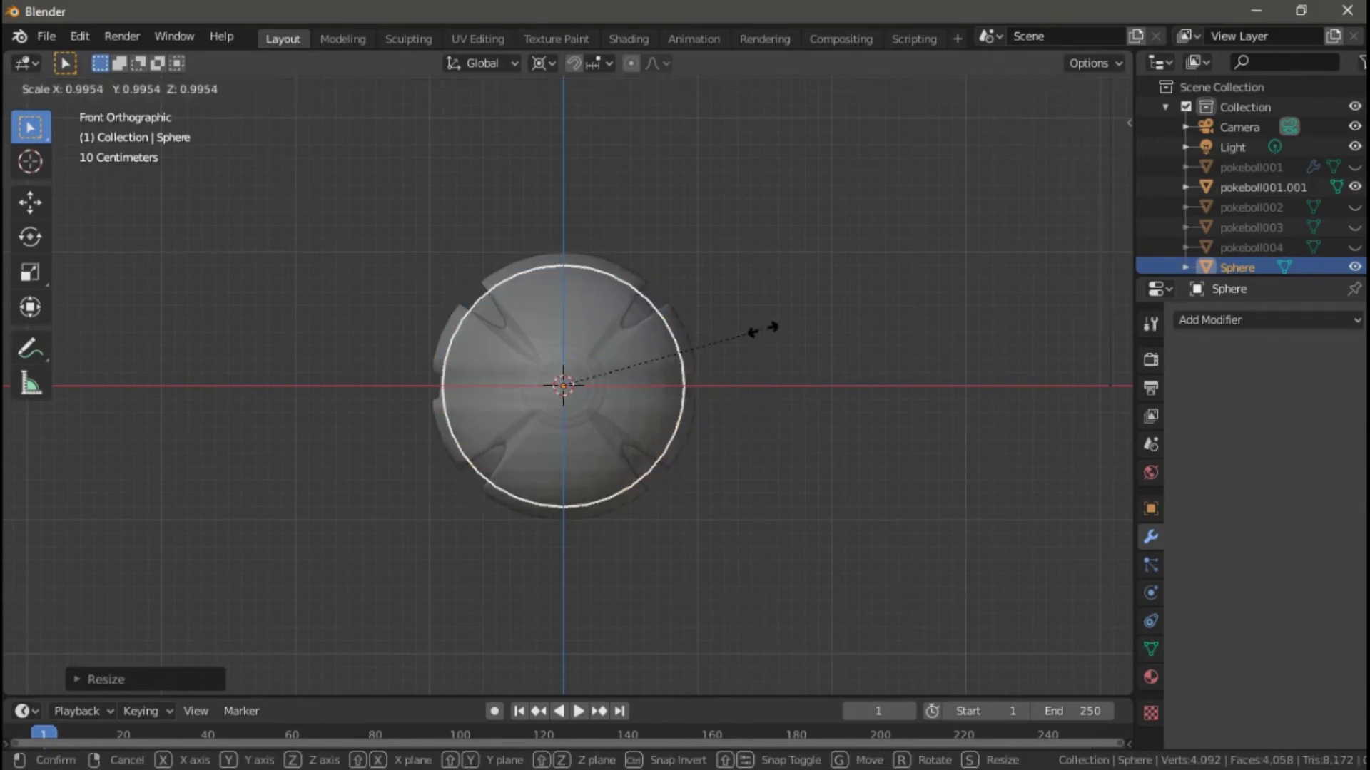
click(769, 332)
Shade the new sphere smooth and check it in material preview from the front view
right_click(371, 104)
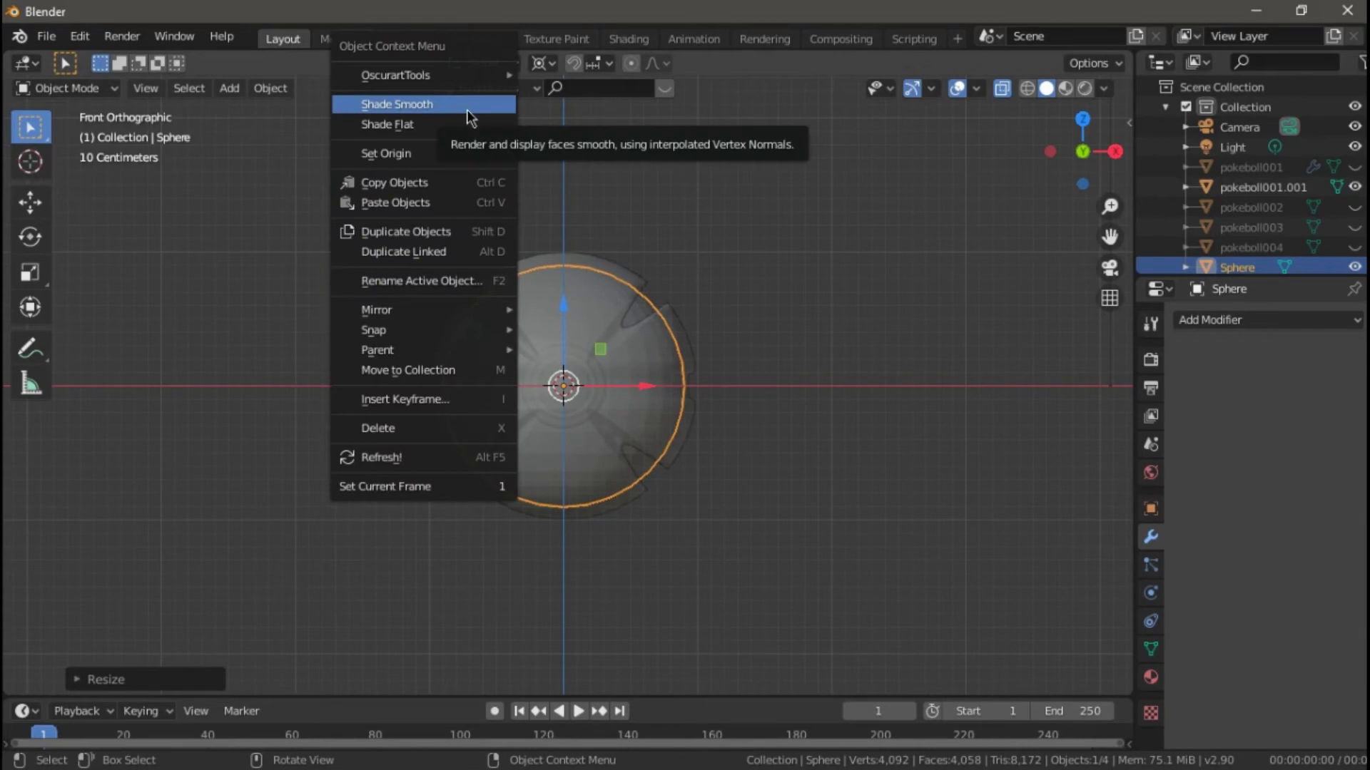
click(375, 104)
click(760, 394)
click(1065, 88)
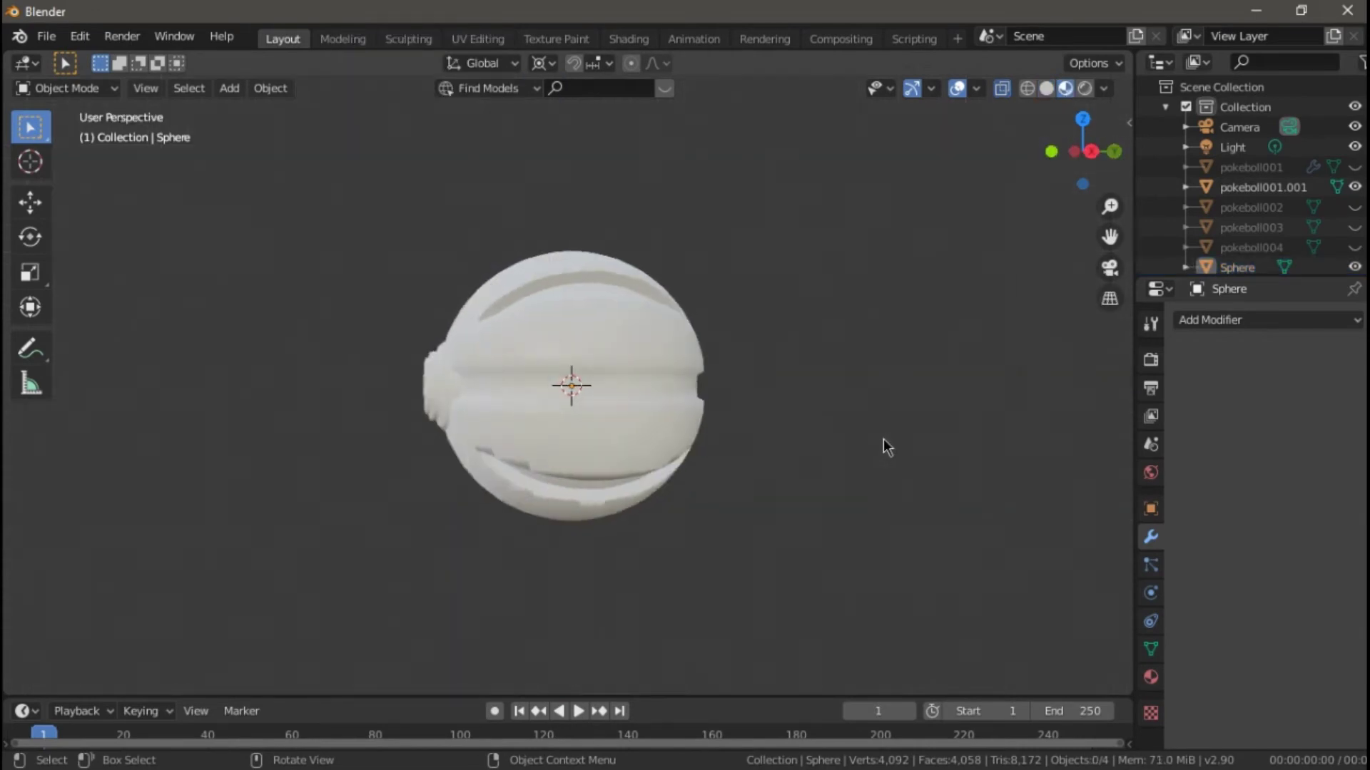
middle_drag(883, 438, 730, 474)
key(KP_1)
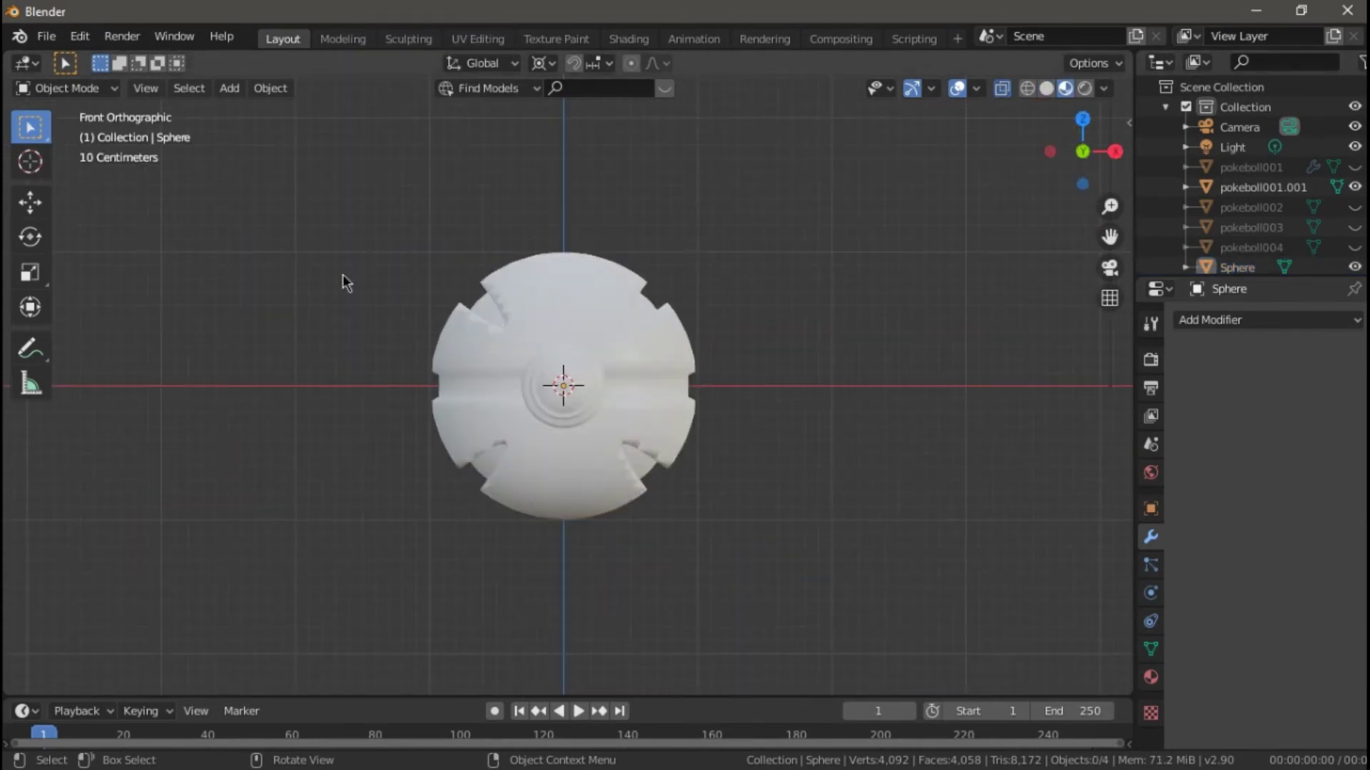
Add a Smooth modifier to the new sphere
key(a)
click(1256, 320)
click(1116, 586)
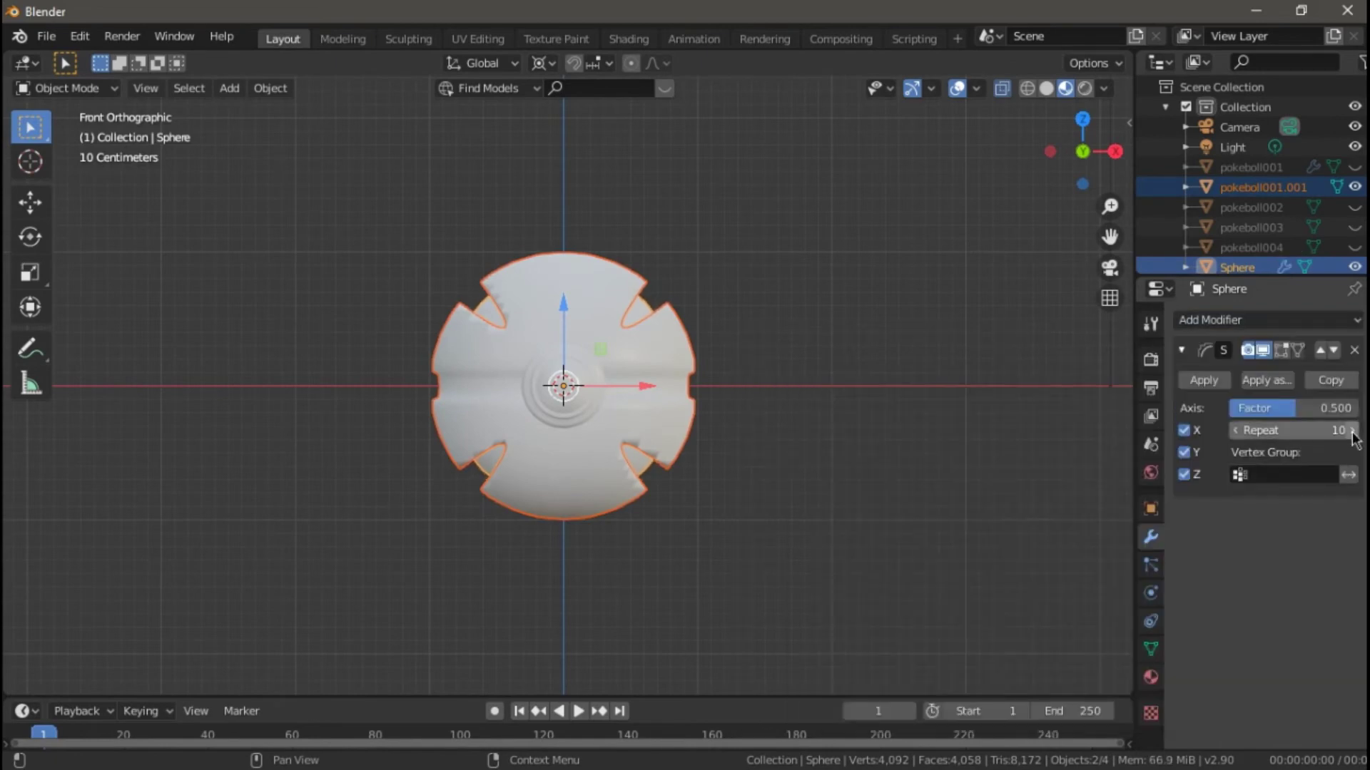
Try a Smooth modifier on the ball shell, then remove it
click(1263, 187)
click(1256, 319)
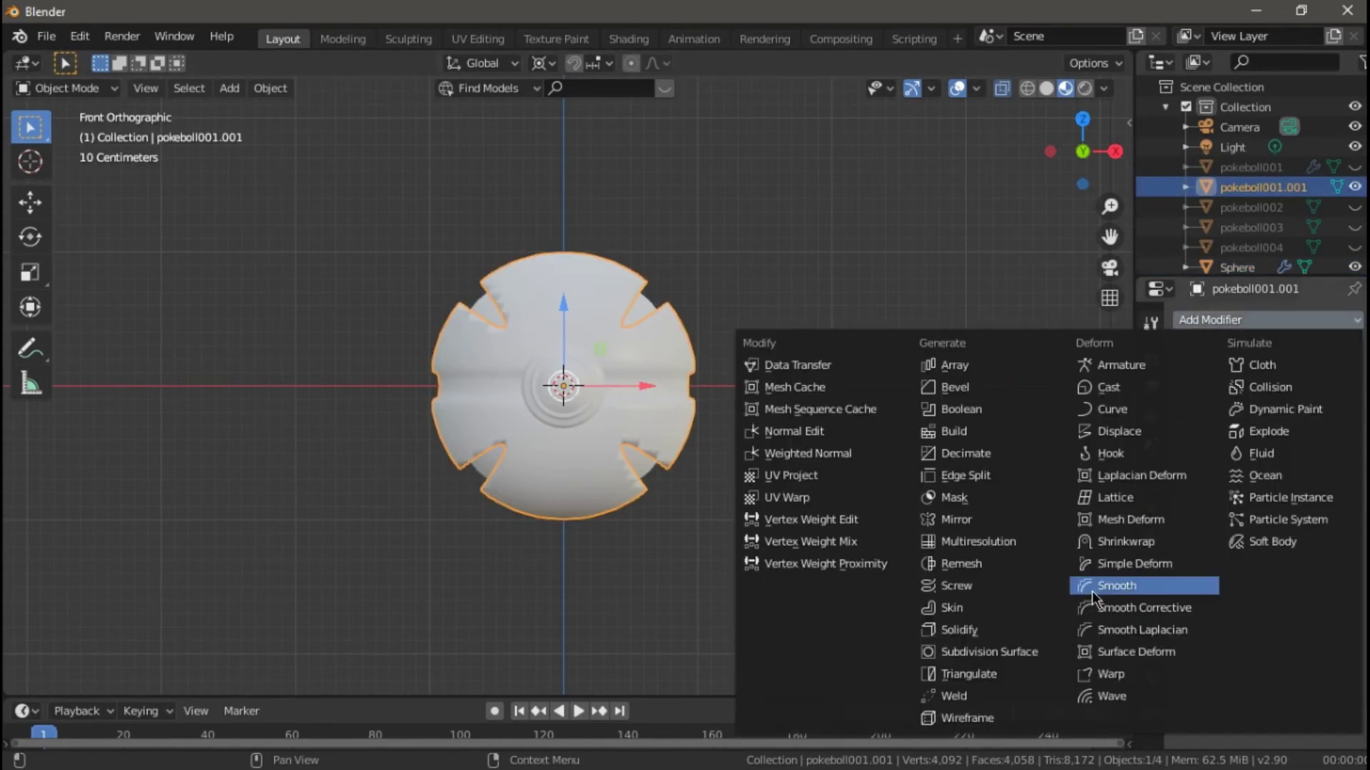
click(1102, 583)
mouse_move(1284, 430)
mouse_down()
mouse_move(1293, 452)
mouse_move(1205, 435)
mouse_up()
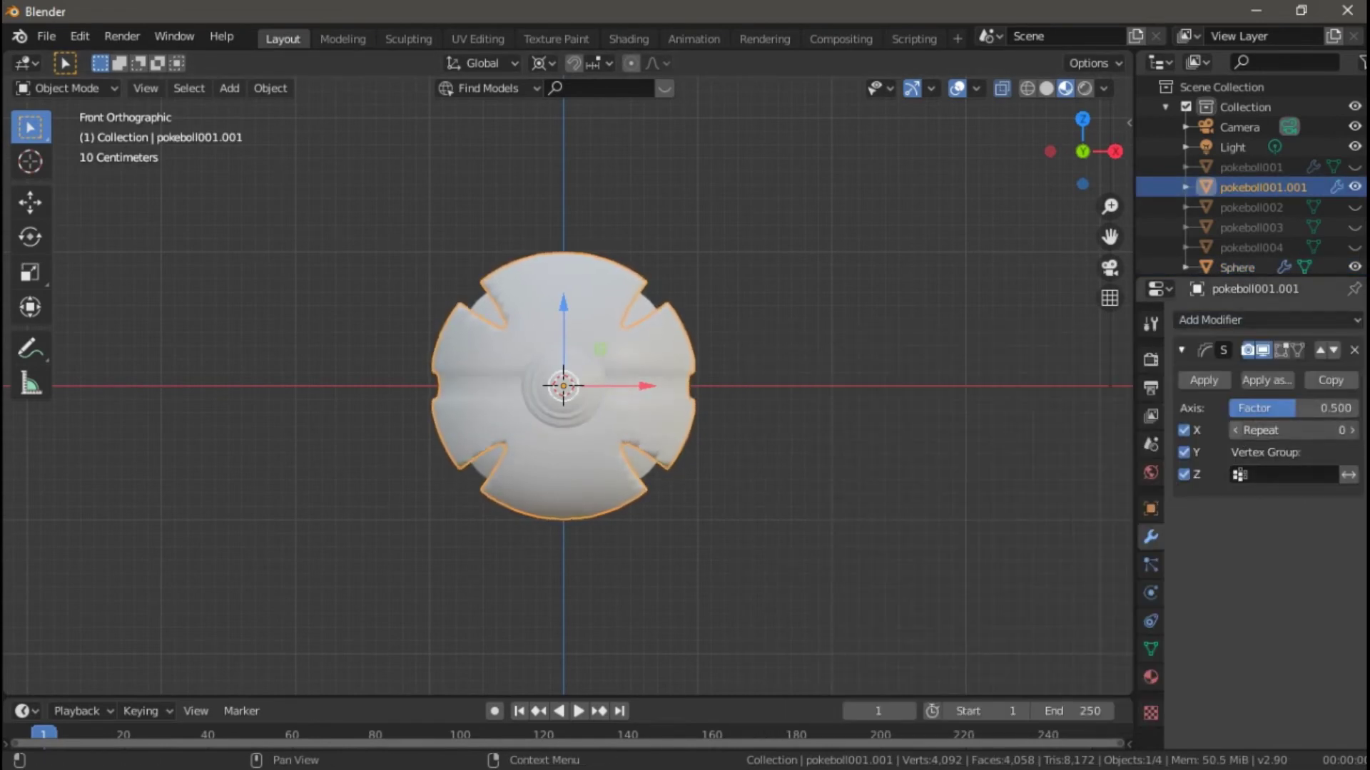
click(1353, 349)
Add Subdivision Surface and a 0.05 m Solidify to the ball and apply both
click(1321, 324)
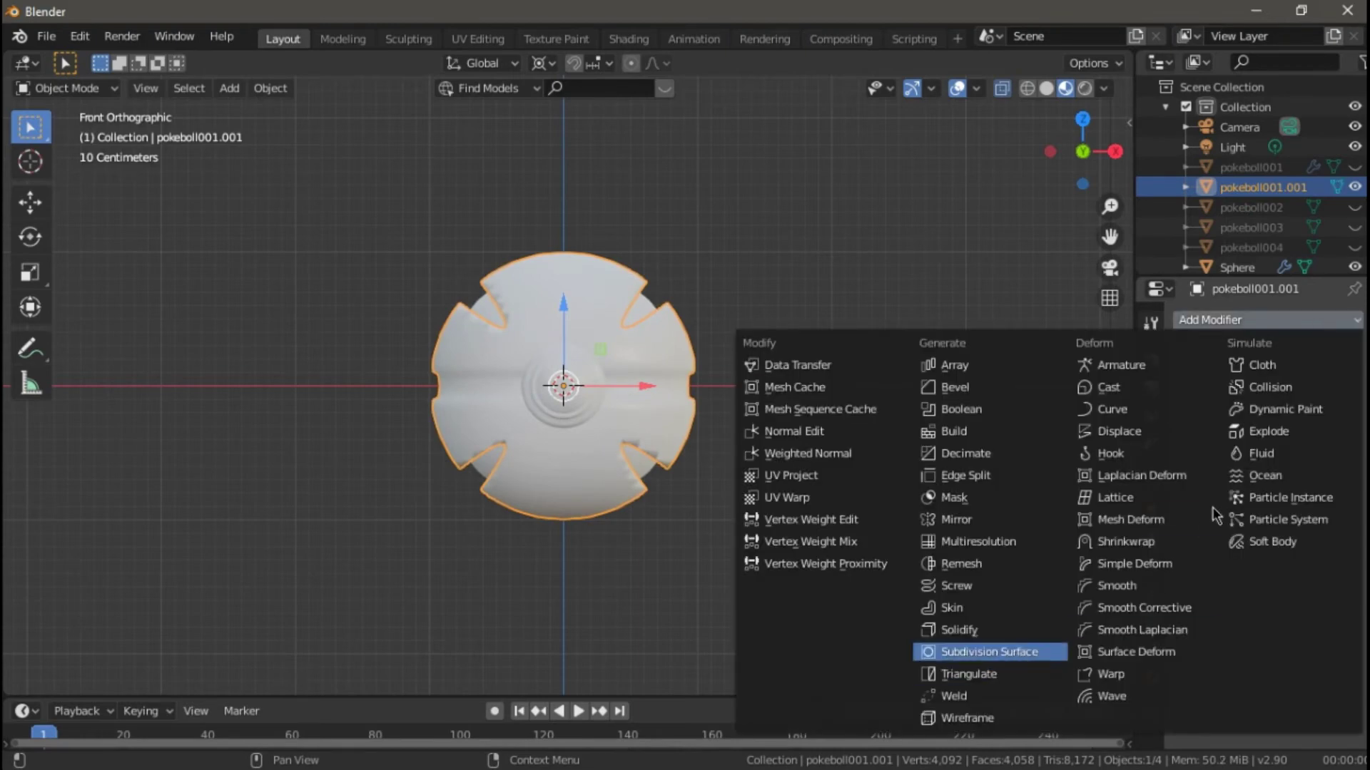
click(999, 652)
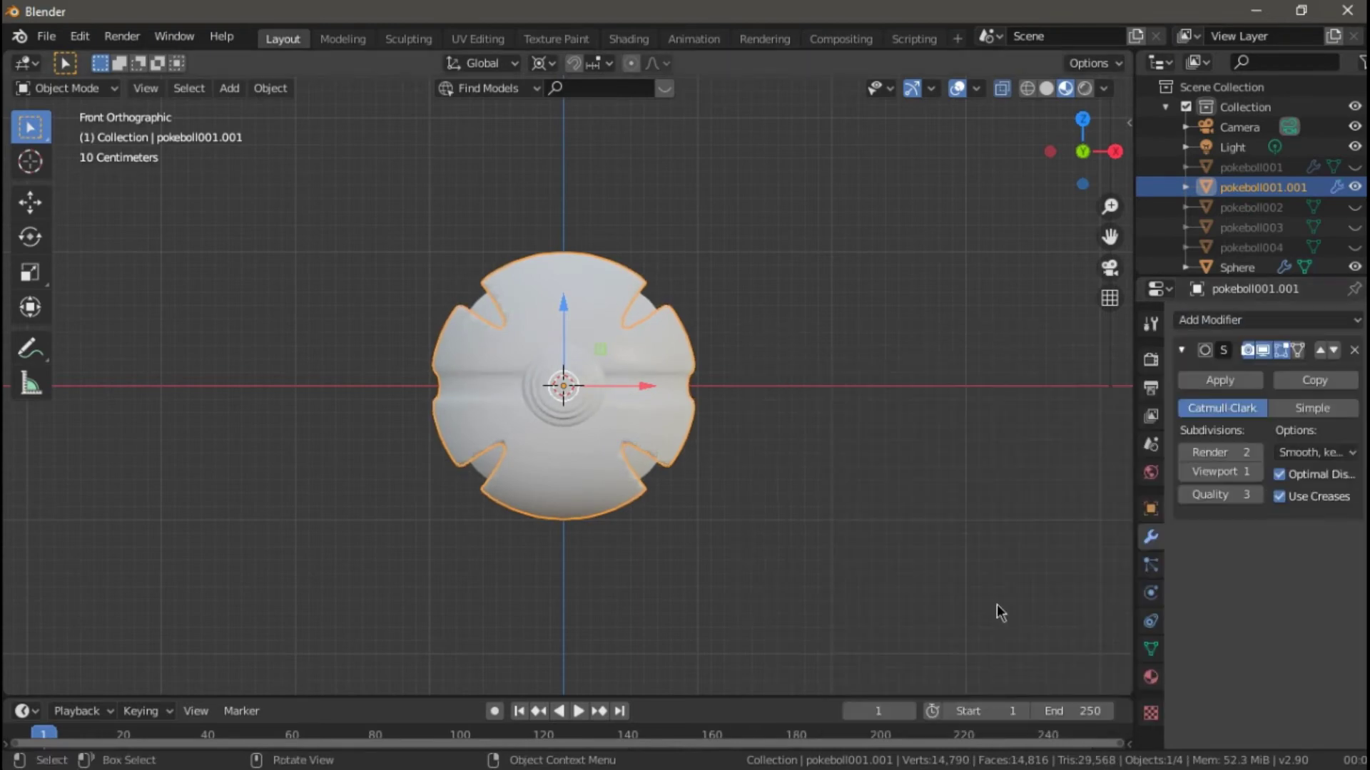
click(1323, 321)
click(928, 628)
scroll(1256, 602, down, 5)
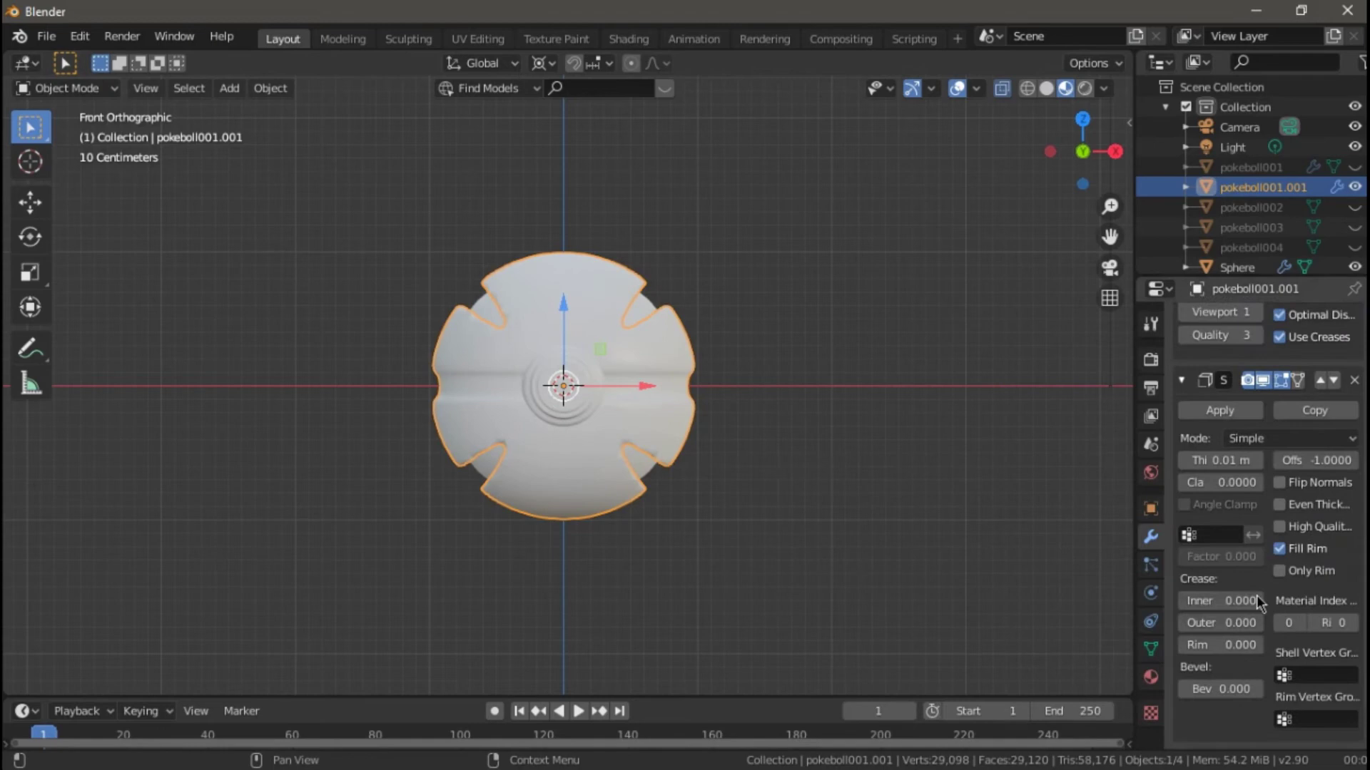
click(1256, 460)
click(1220, 410)
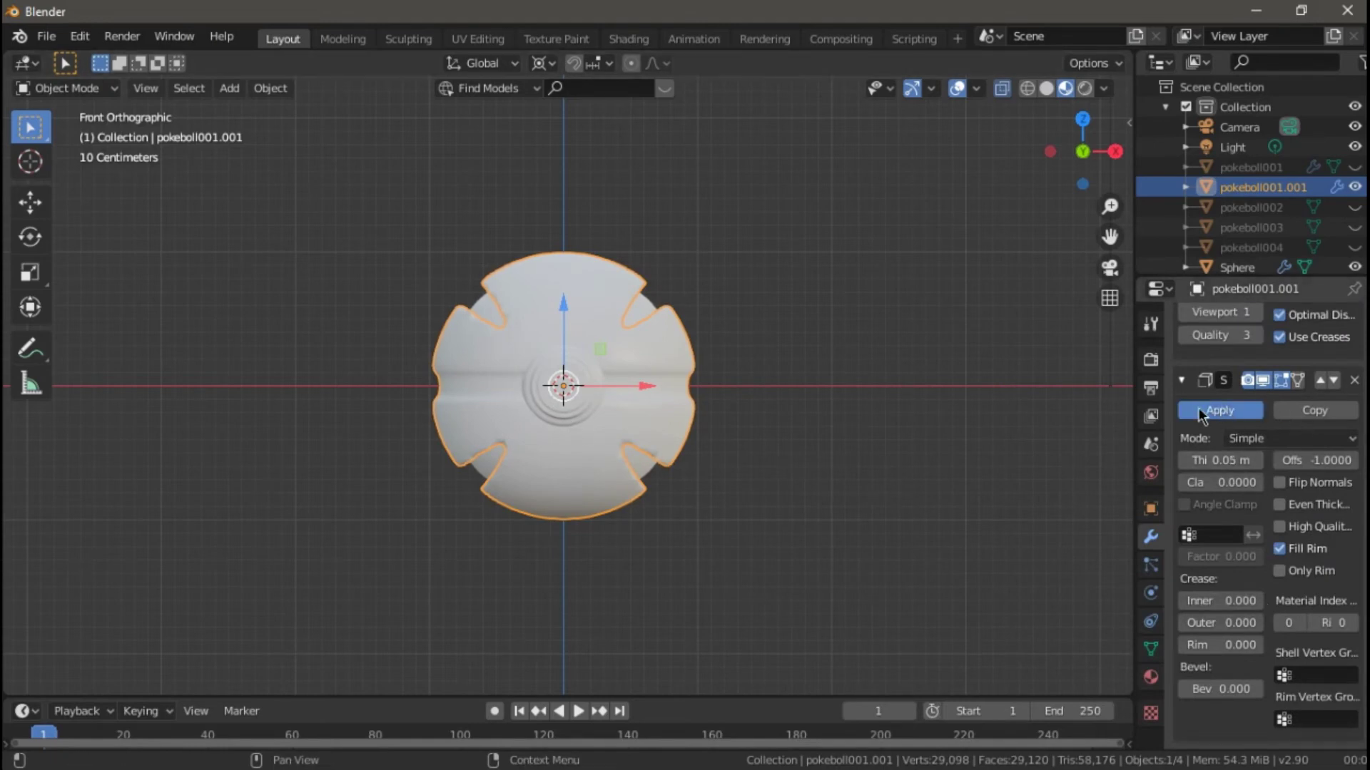
click(1221, 389)
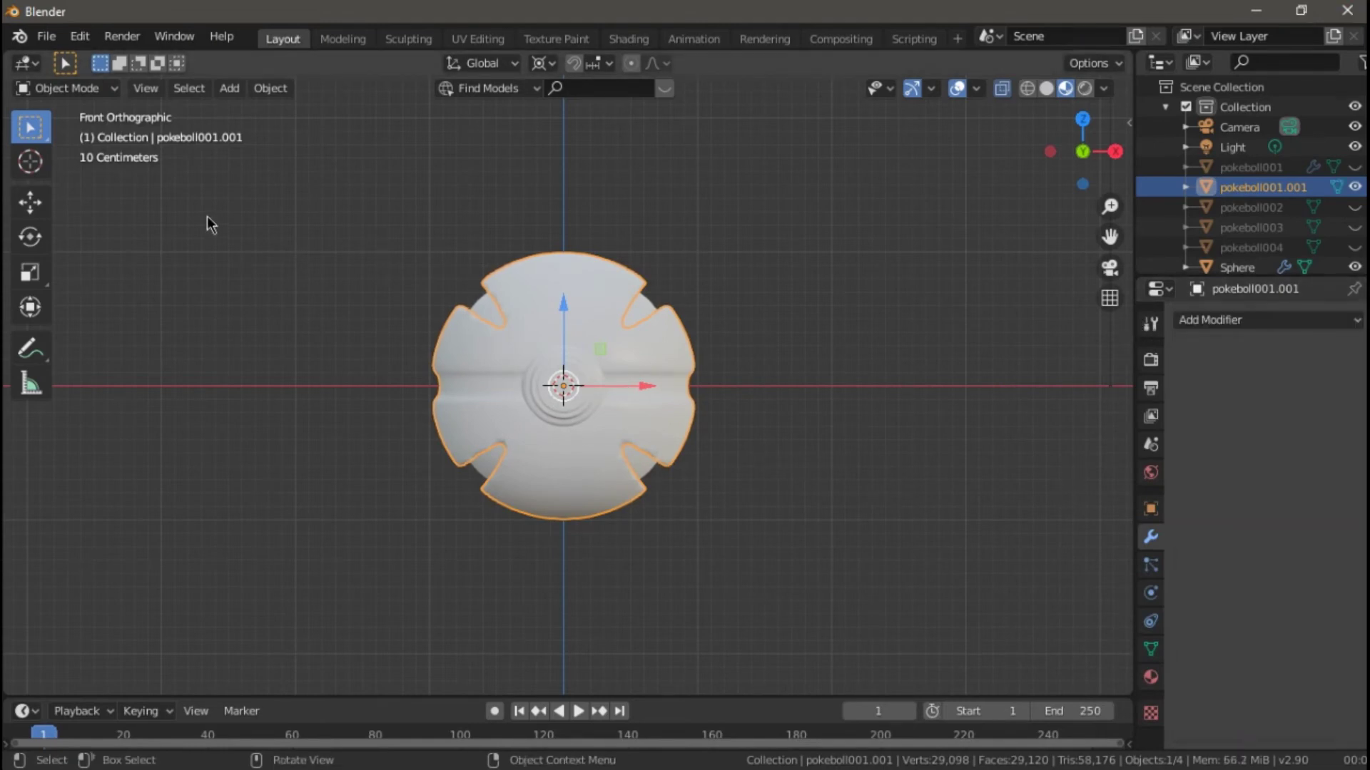
Join the sphere into the slotted ball and rename it pokeboll005
click(269, 87)
click(366, 271)
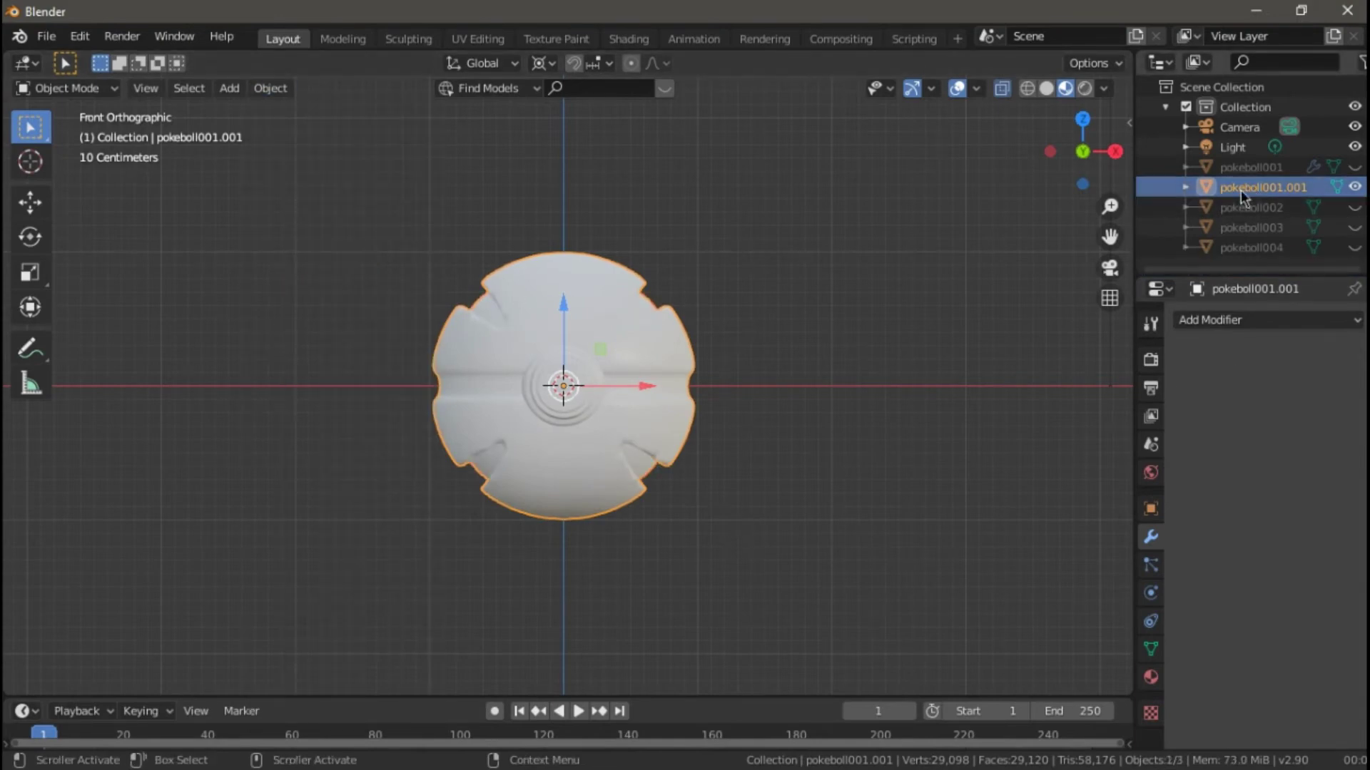
click(1252, 167)
click(1278, 186)
double_click(1279, 185)
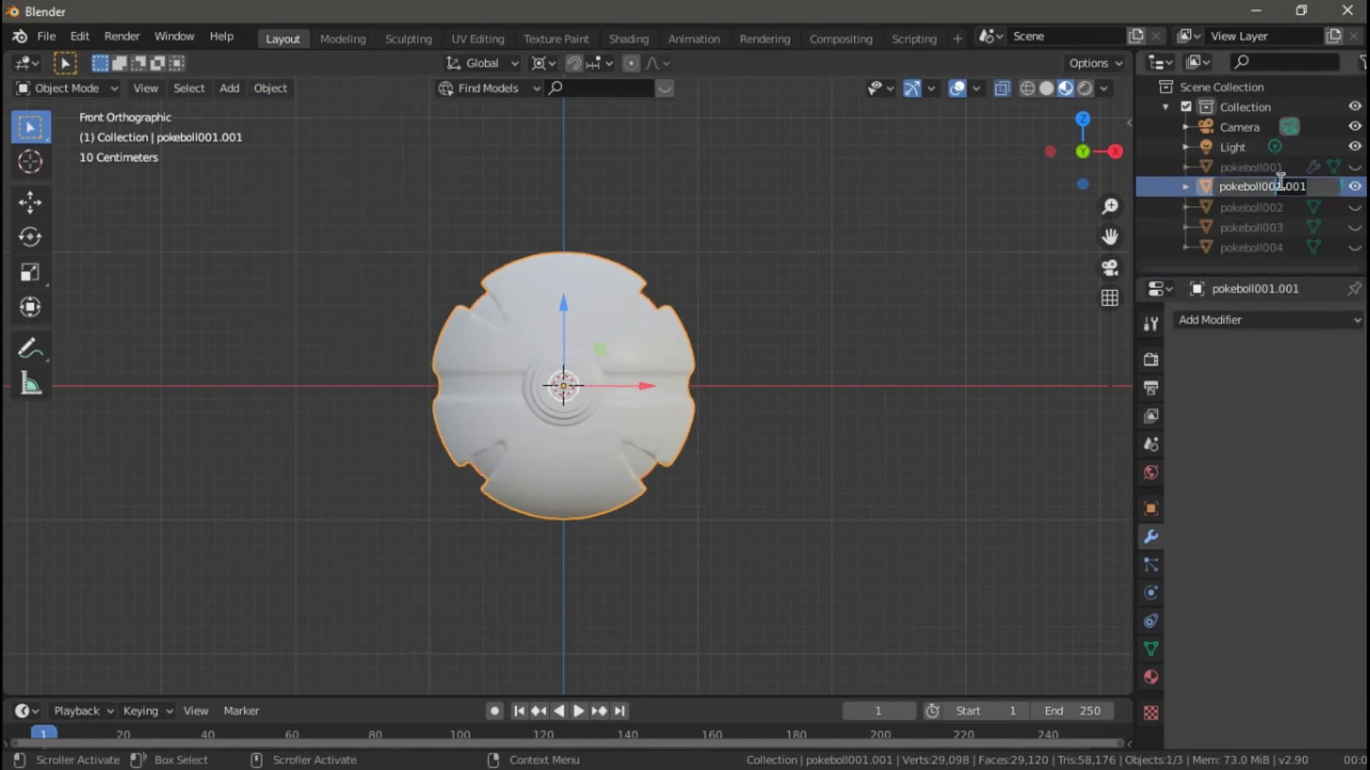
text(2)
key(Return)
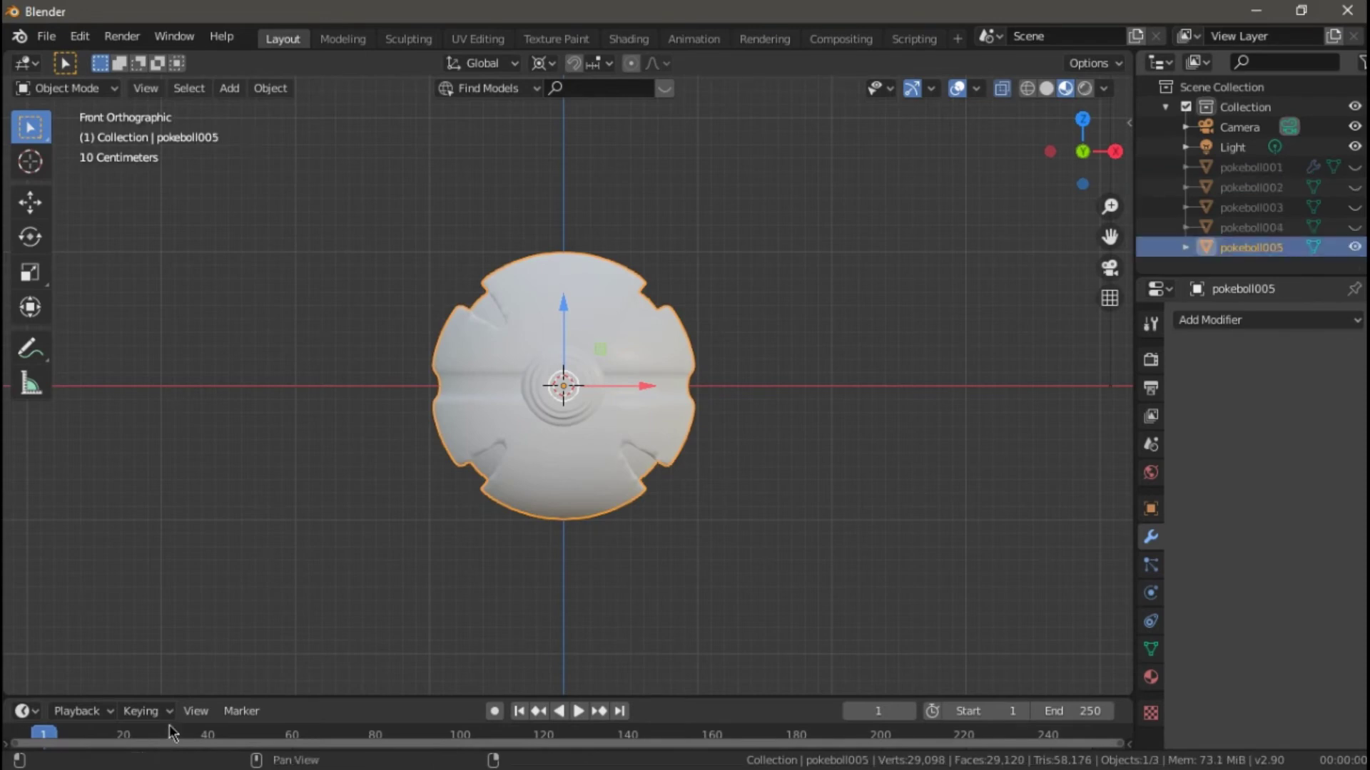
Hide pokeboll005 and duplicate the smooth pokeboll001 as pokeboll006
click(1252, 167)
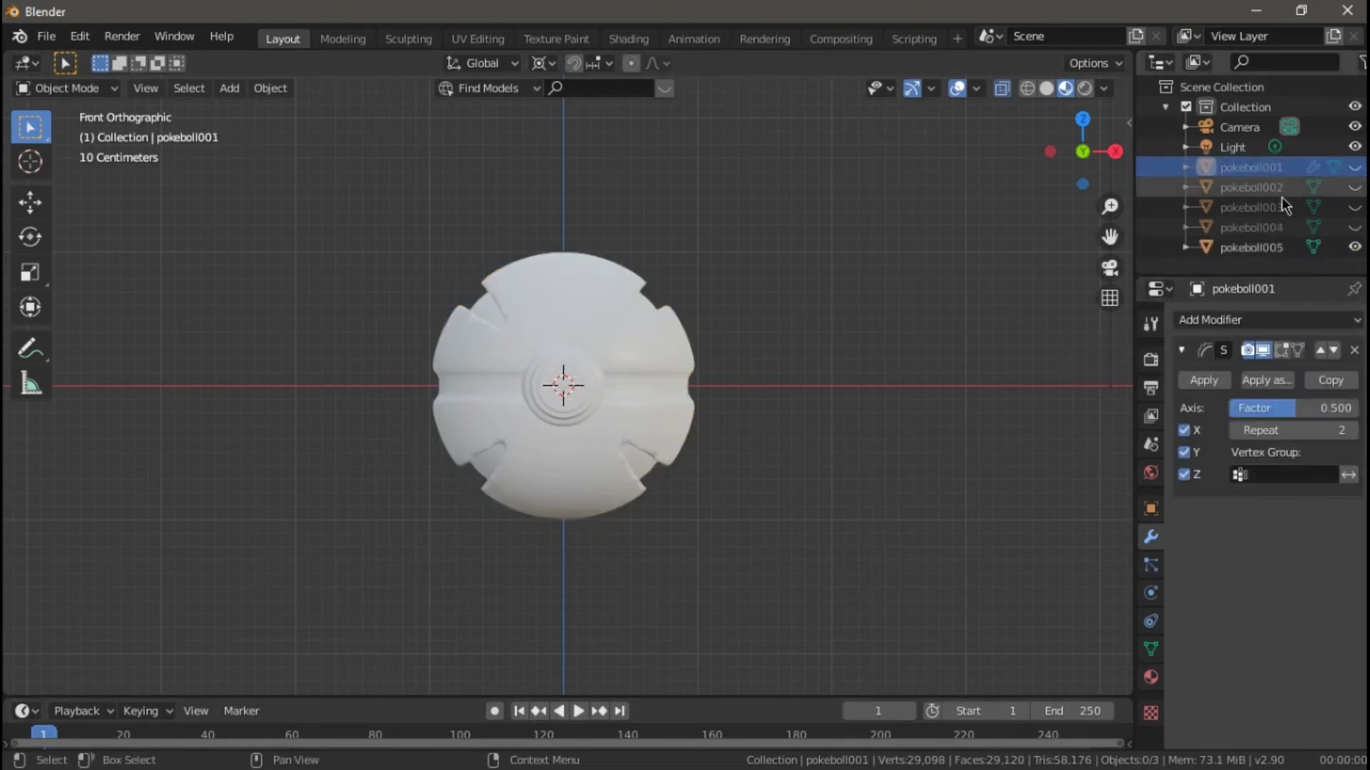
click(1354, 247)
click(1354, 167)
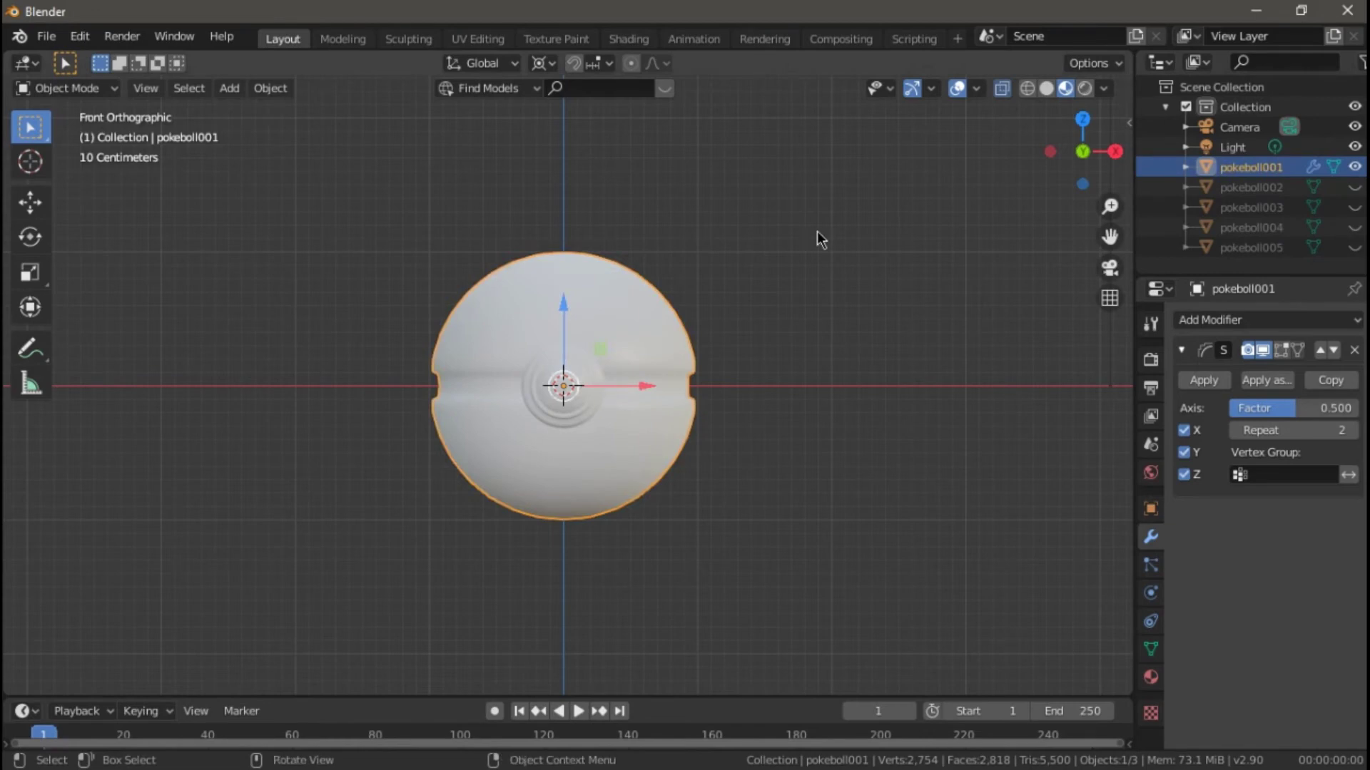
key(shift+d)
key(Escape)
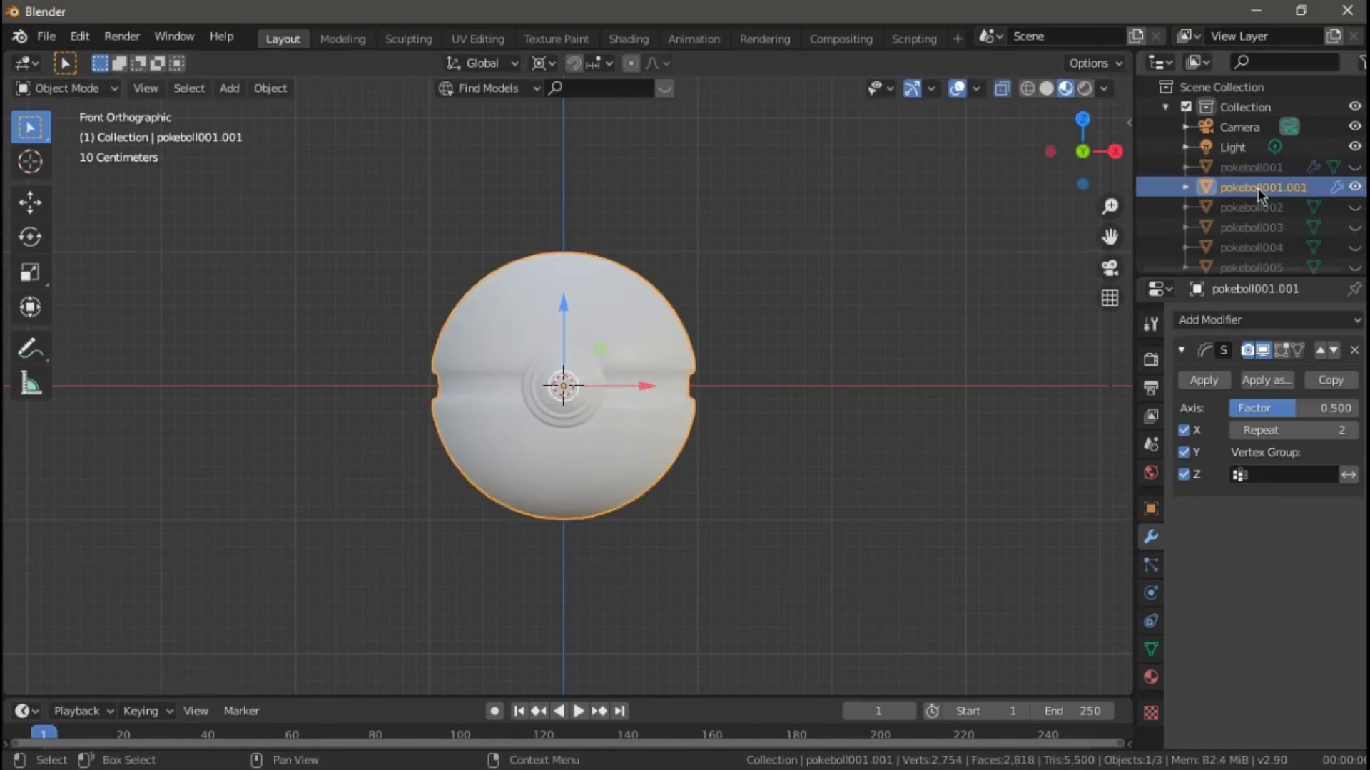
key(Return)
click(189, 101)
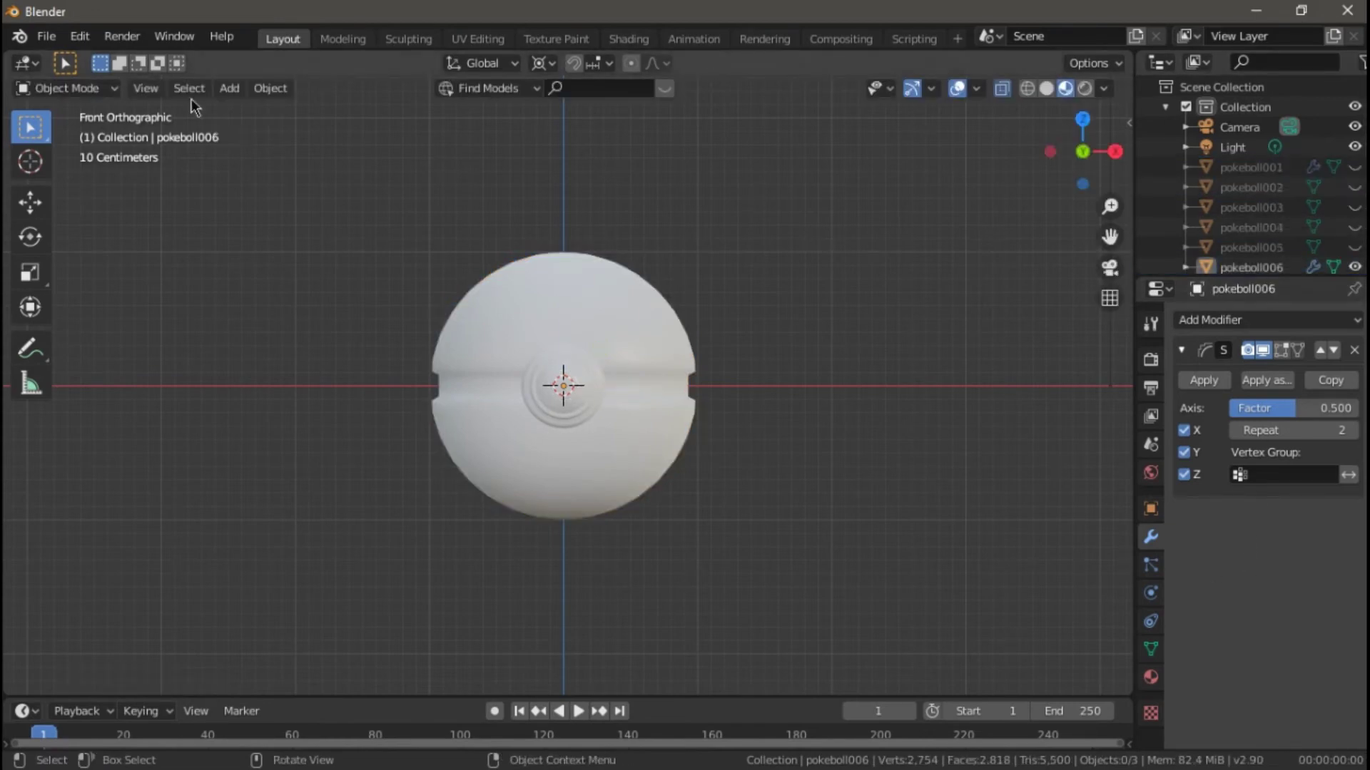
Save the project to the Desktop as 6 pokeboll.blend
click(46, 36)
click(62, 187)
text(6 pokeboll)
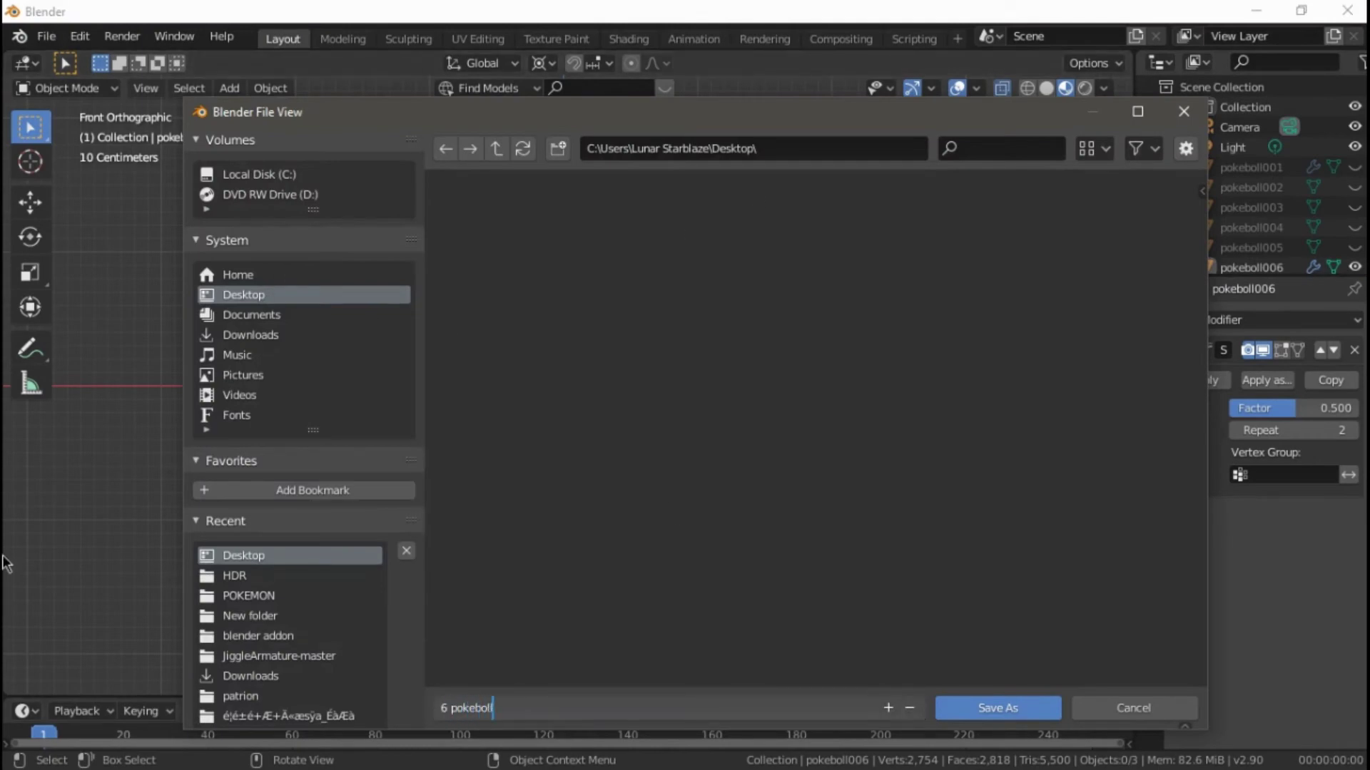
key(Return)
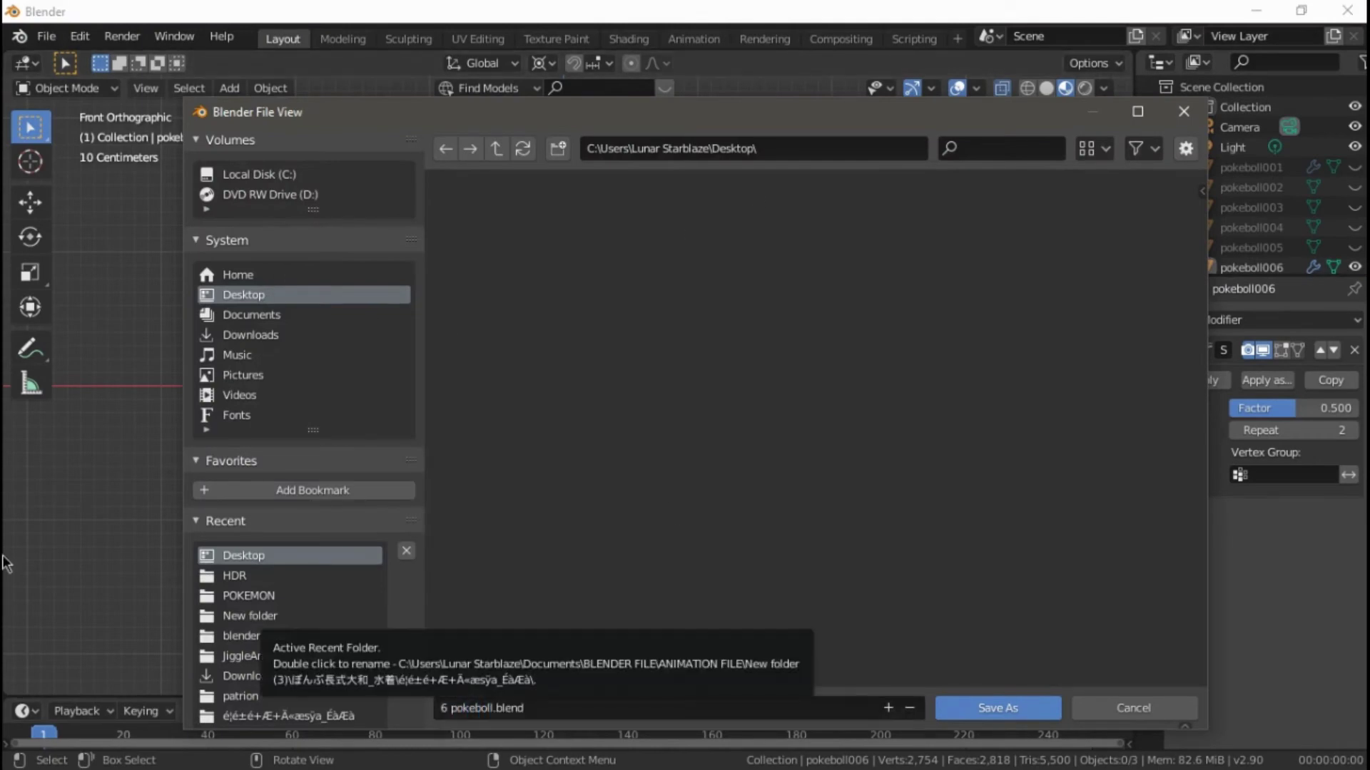
click(998, 707)
Hide the pokeboll006 copy and enter Edit Mode on pokeboll001
key(Tab)
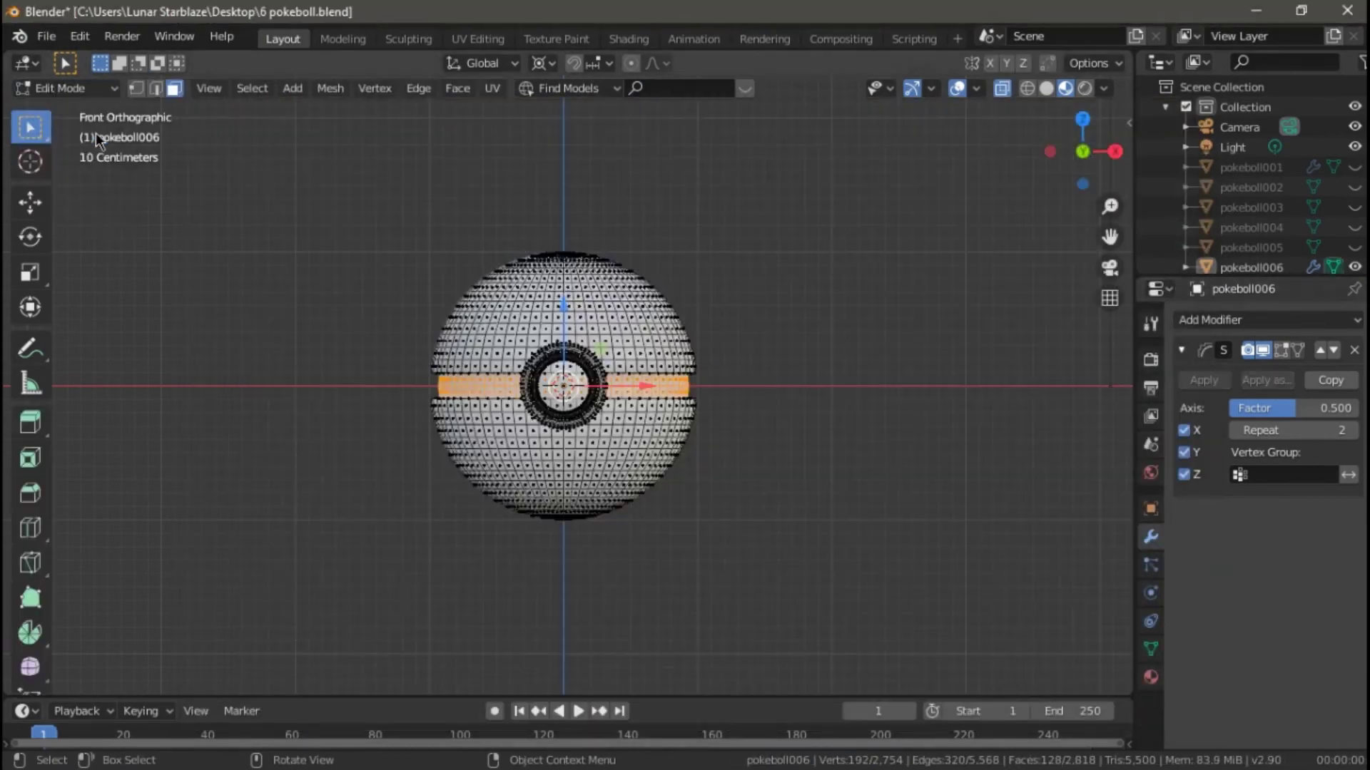
click(1354, 269)
click(1355, 167)
key(Tab)
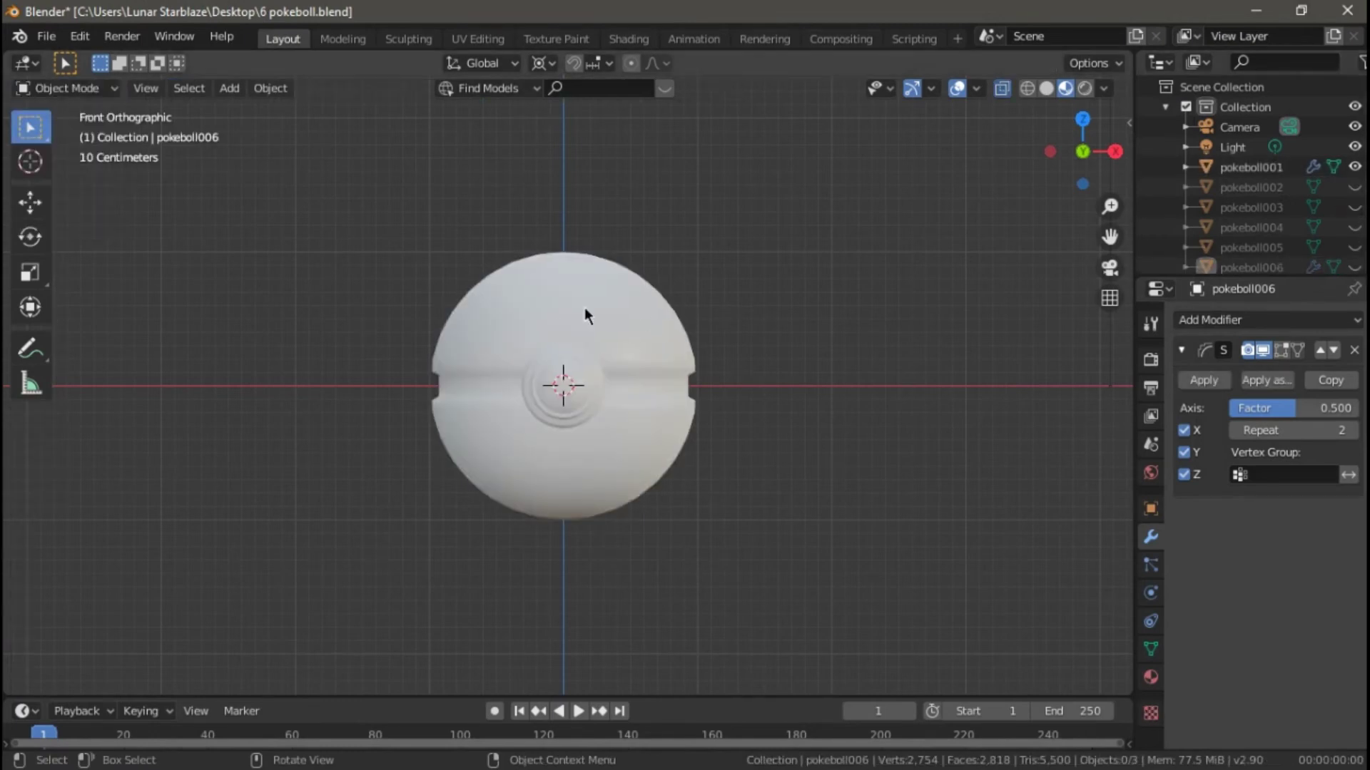
click(585, 307)
key(Tab)
Switch the render engine to Cycles
scroll(699, 437, up, 2)
scroll(884, 449, up, 1)
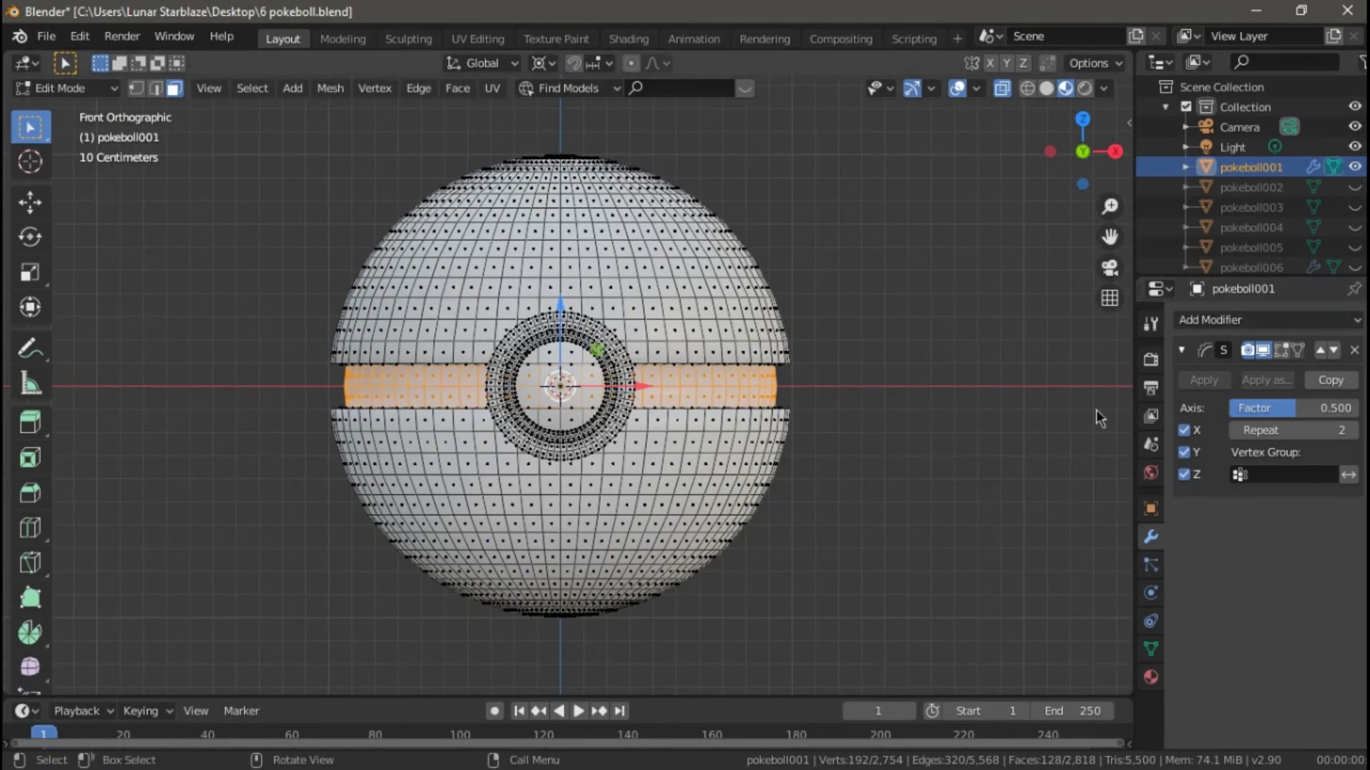
click(1150, 677)
click(1216, 404)
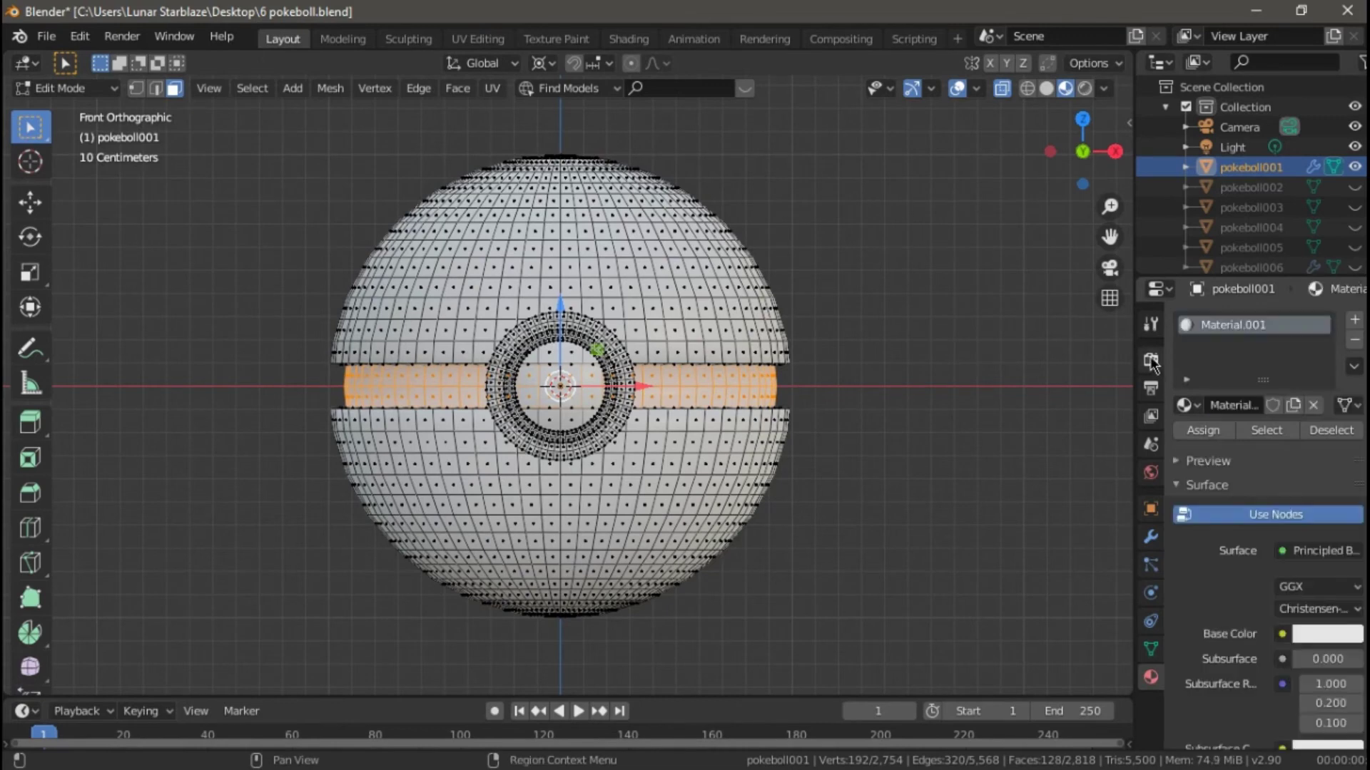
click(1150, 323)
click(1150, 388)
click(1151, 358)
click(1312, 322)
click(1284, 360)
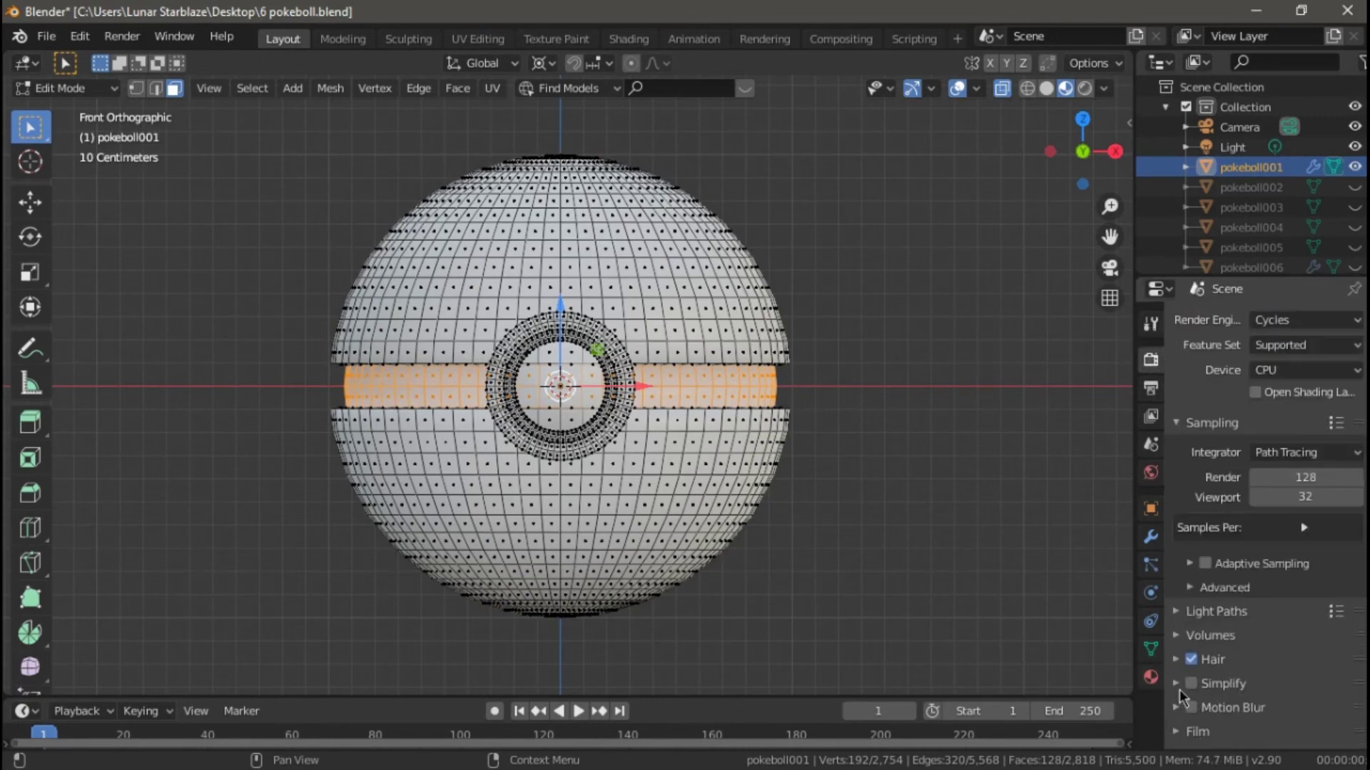
Create Material.002 with a white Glossy BSDF surface
click(1150, 677)
click(1282, 411)
click(1216, 410)
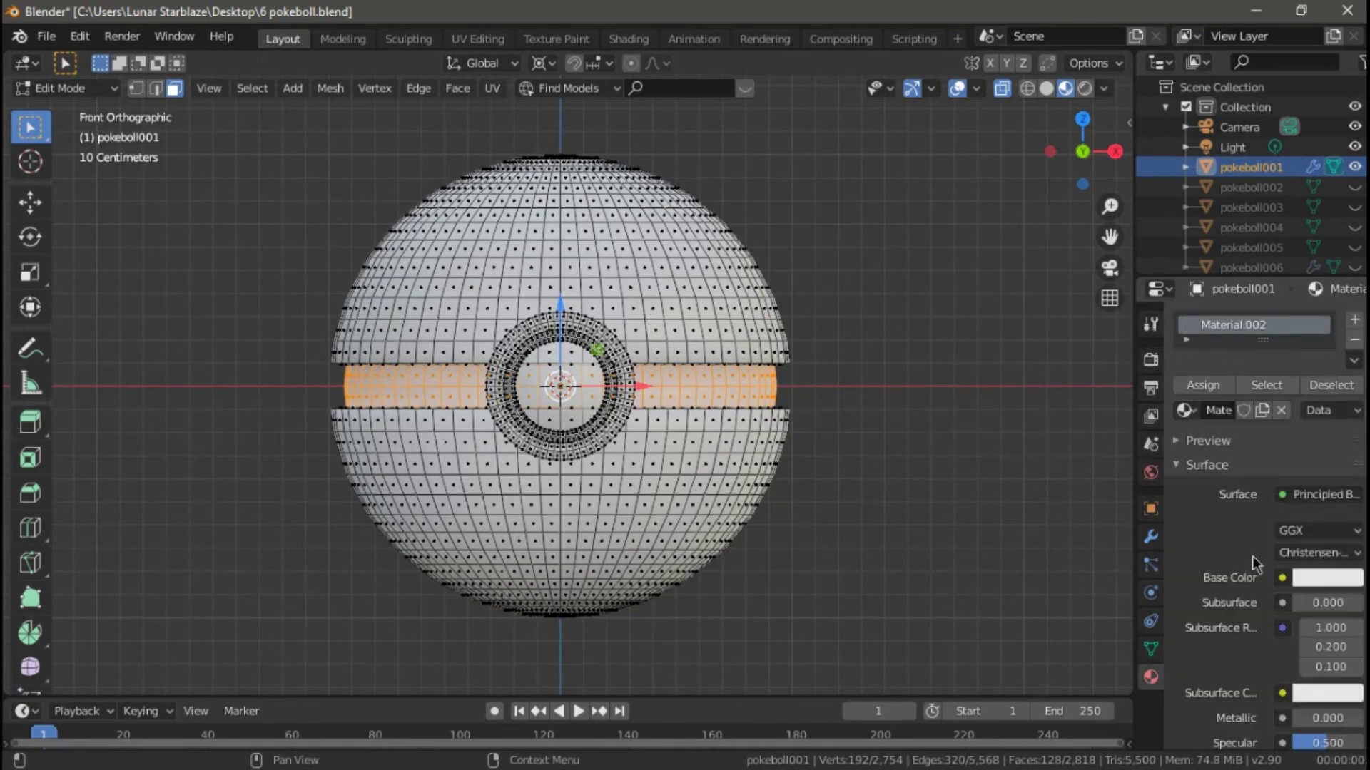
click(1318, 494)
click(1115, 137)
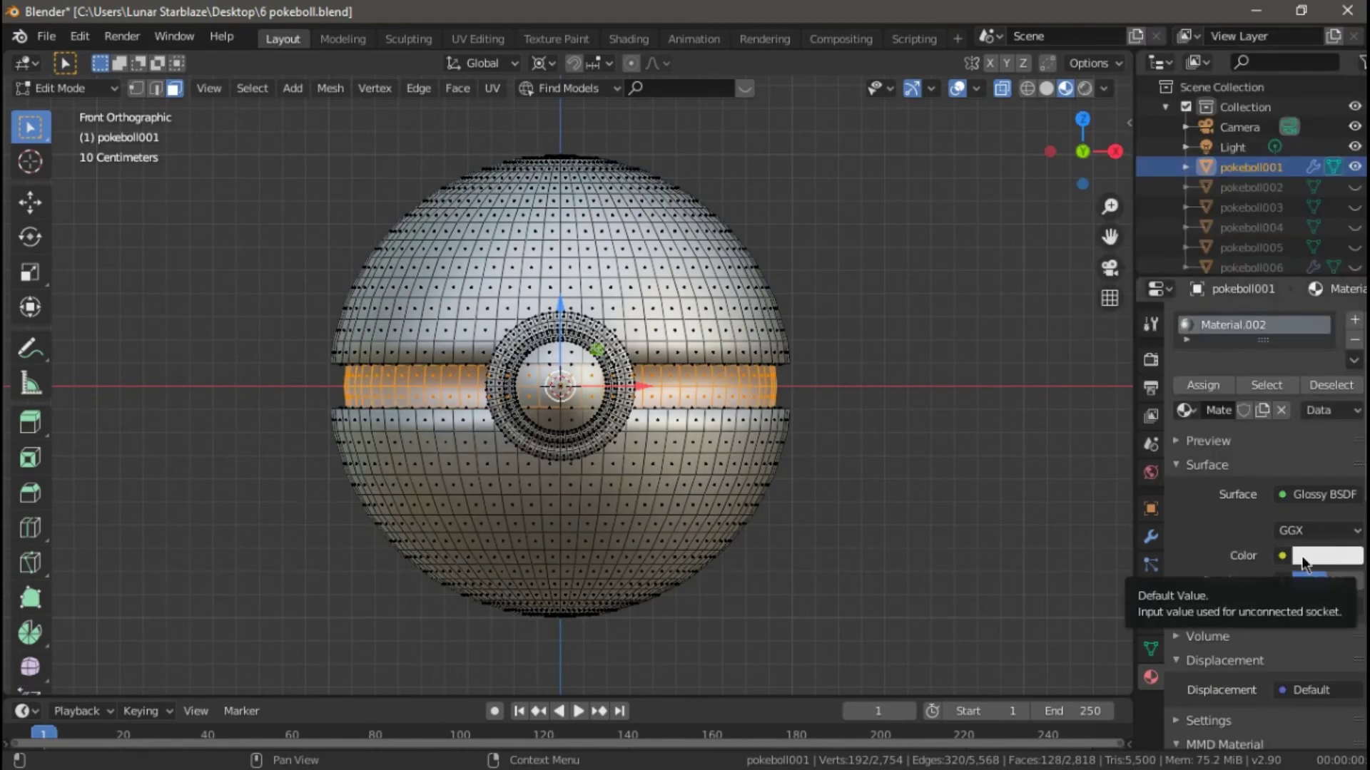
click(1327, 555)
click(1213, 664)
Collapse the Displacement and MMD panels and link Material.002's Normal to Geometry
scroll(1199, 678, down, 10)
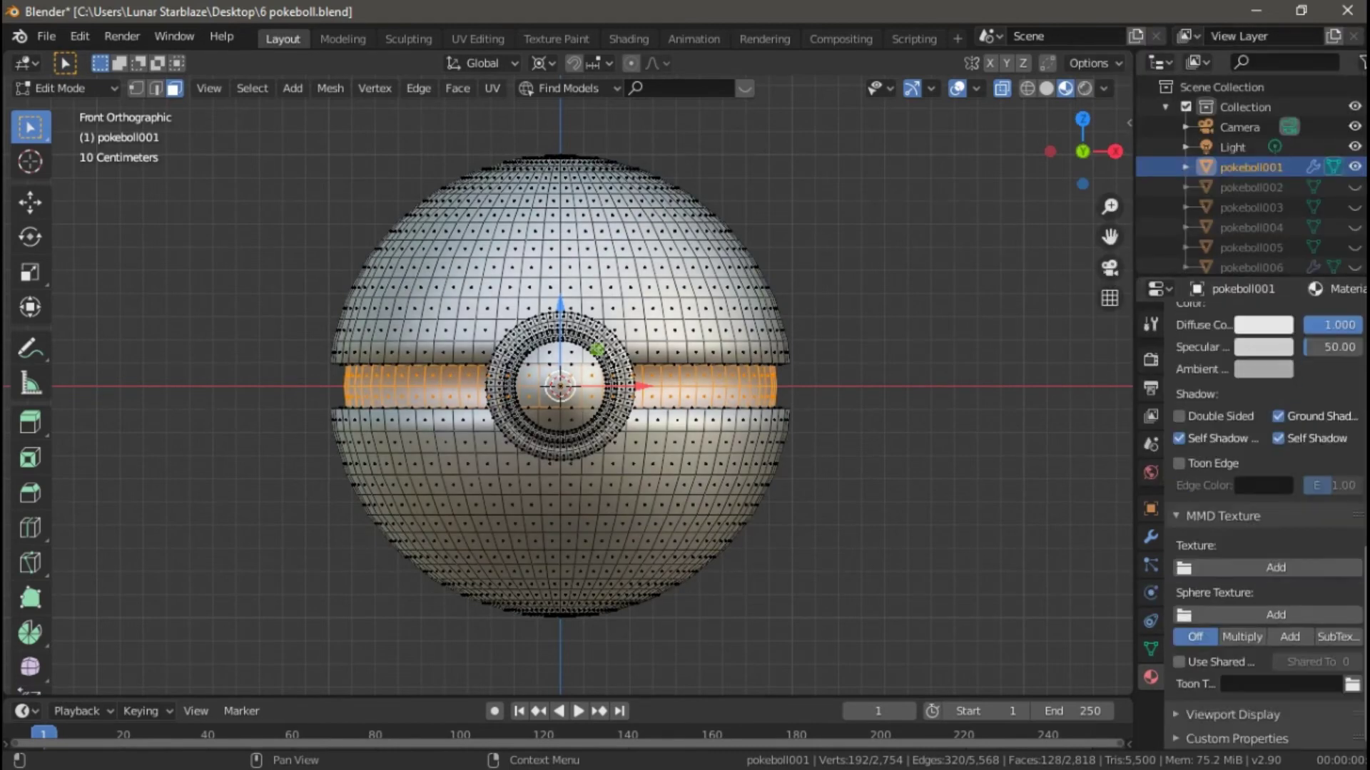
scroll(1200, 677, up, 8)
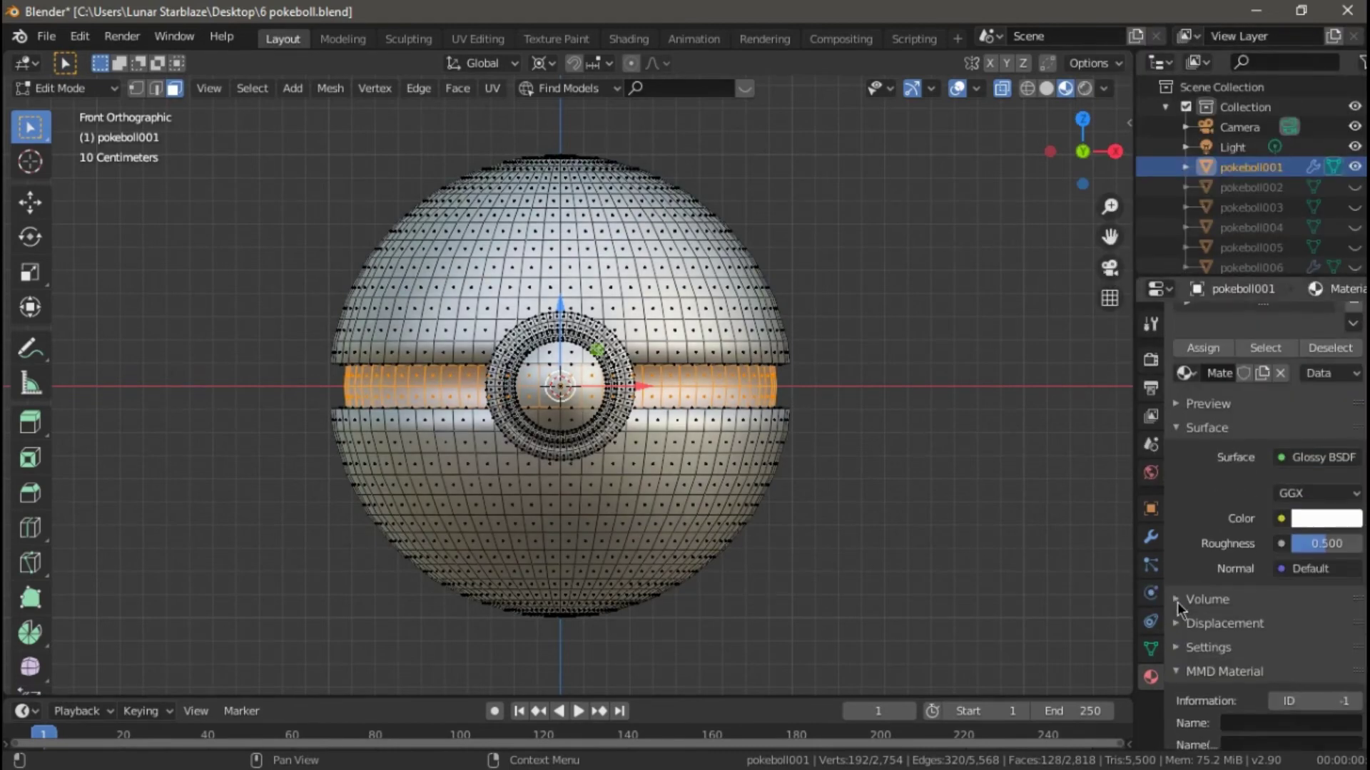
click(1188, 643)
scroll(1188, 643, down, 5)
click(1184, 657)
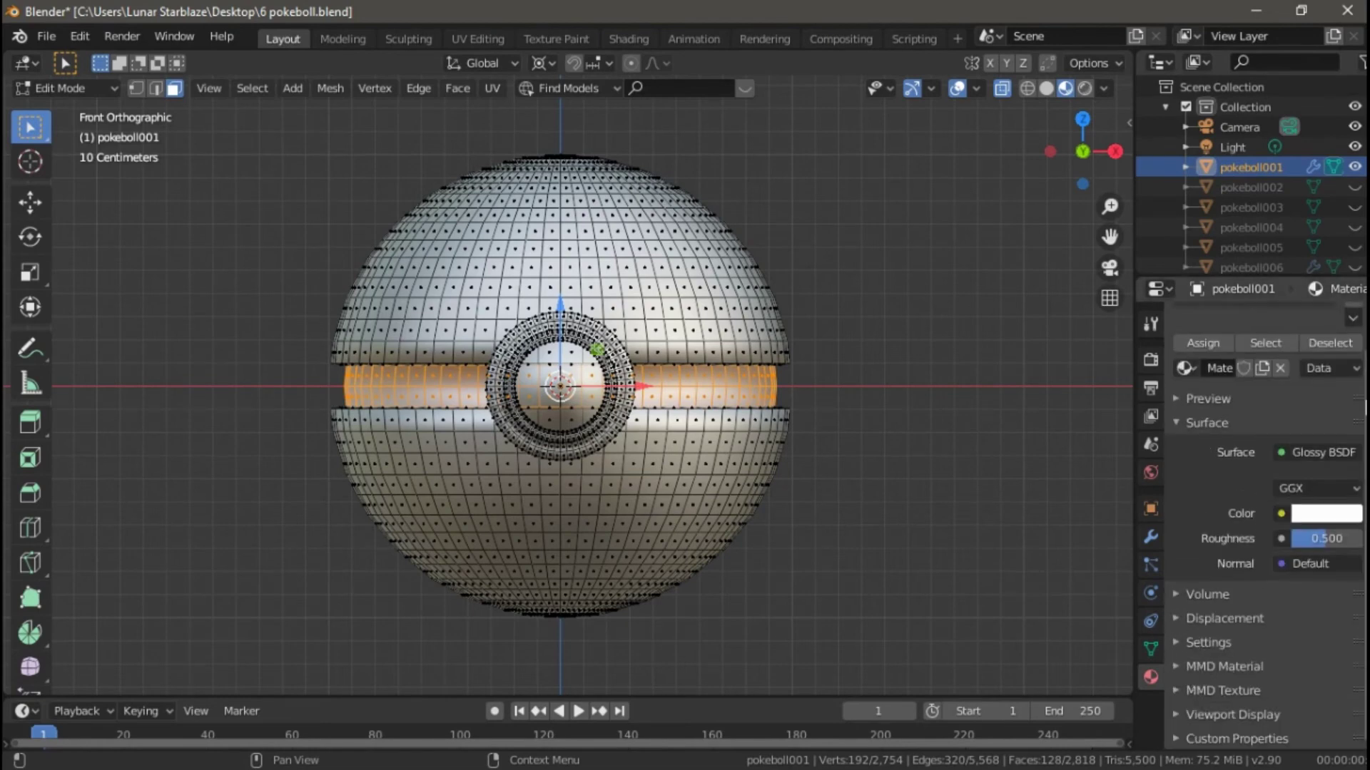
scroll(1193, 396, up, 2)
mouse_move(1313, 580)
mouse_down()
mouse_move(1284, 580)
mouse_move(1328, 615)
mouse_up()
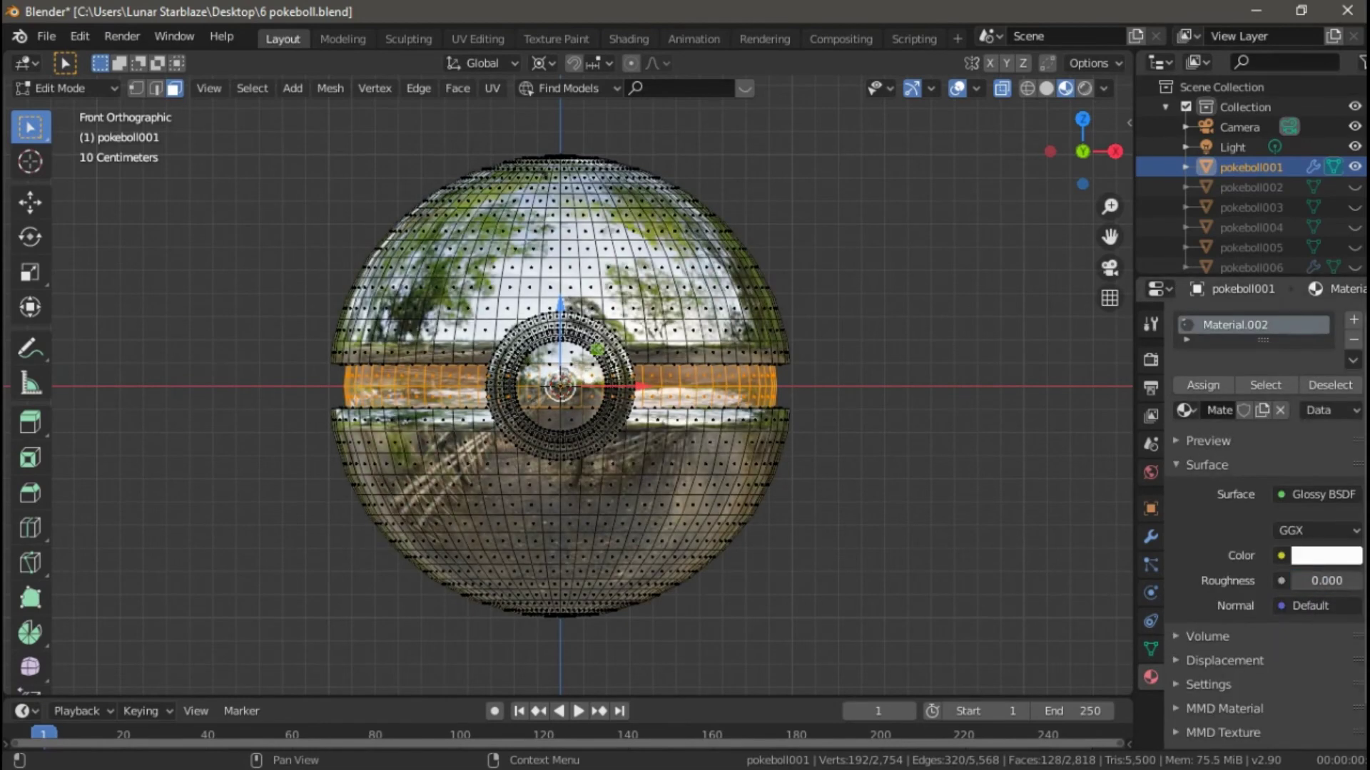
click(1311, 605)
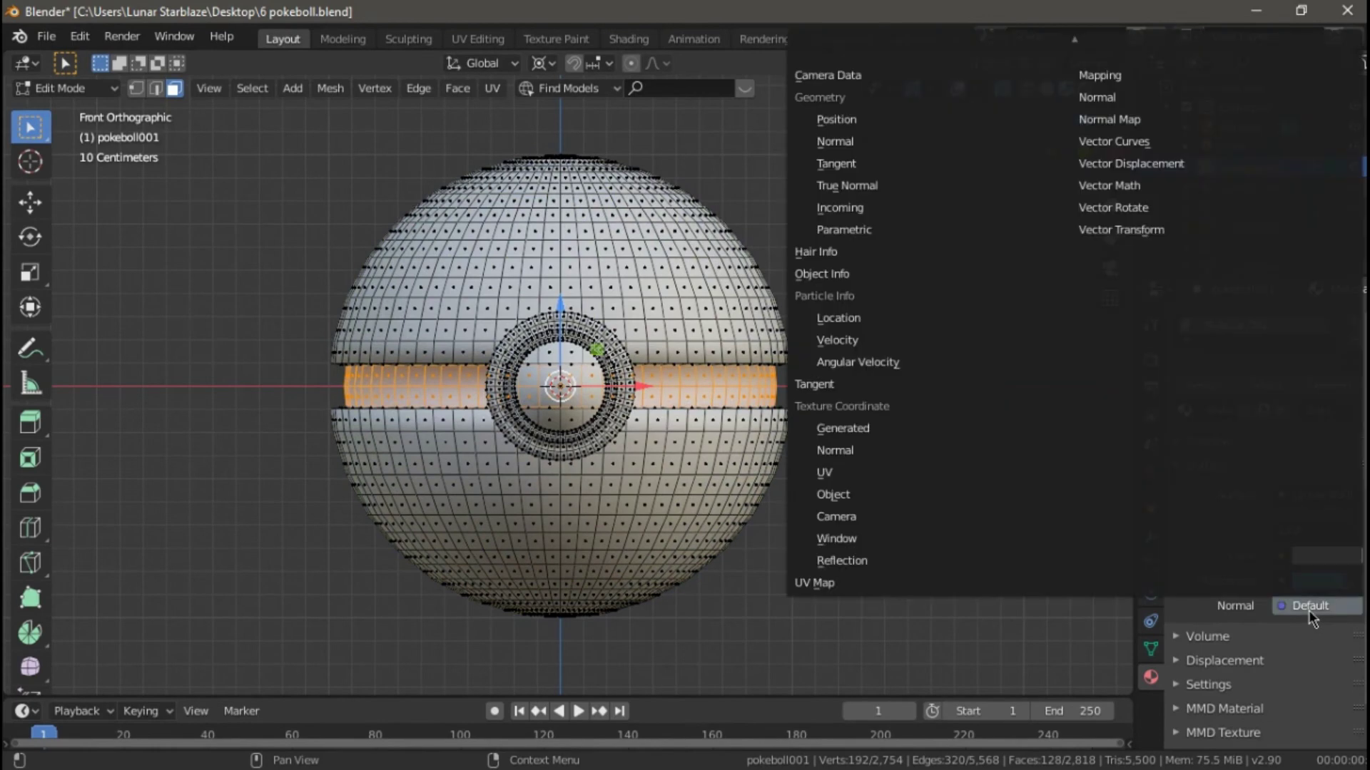
click(835, 139)
Add a second slot with black Glossy Material.003, Normal linked to Geometry, and preview it rendered
click(1353, 320)
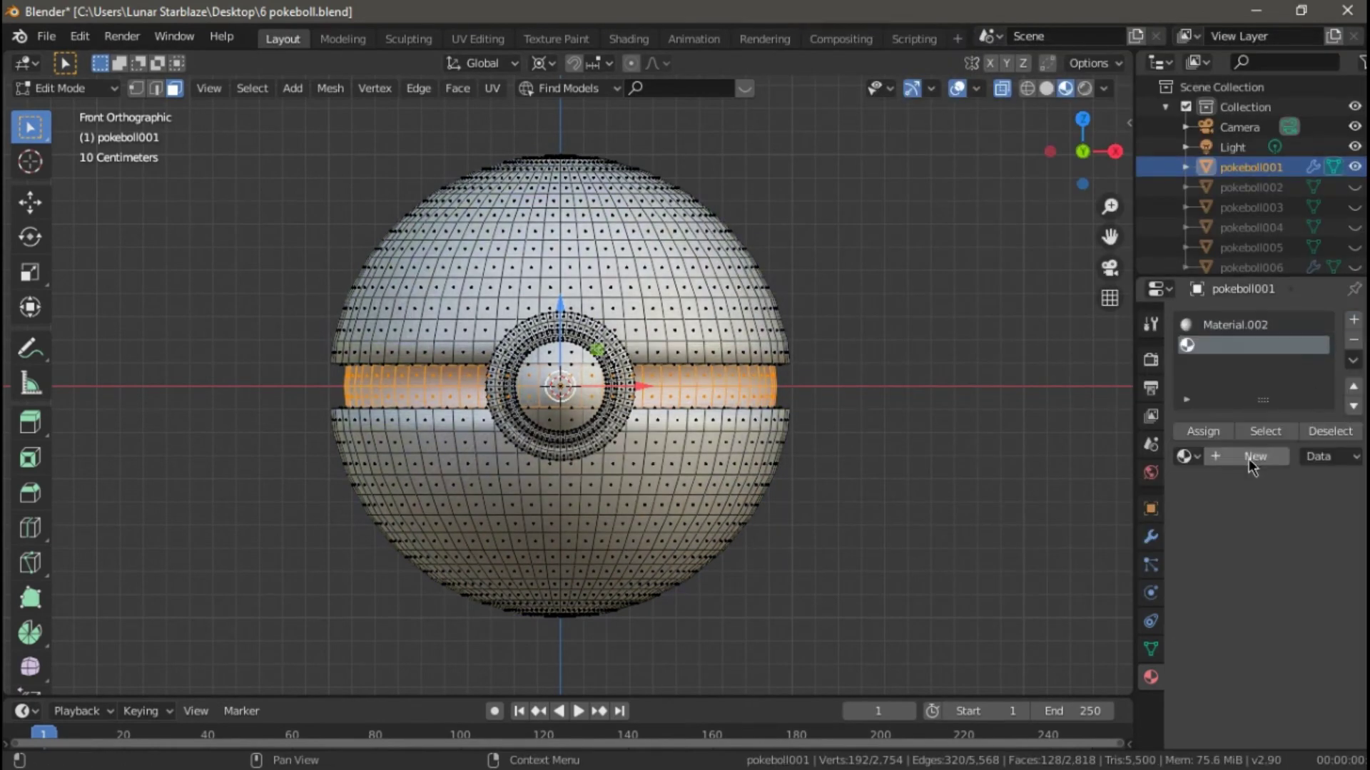
click(1248, 459)
click(1284, 537)
click(1119, 186)
click(1327, 601)
drag(1345, 330, 1345, 457)
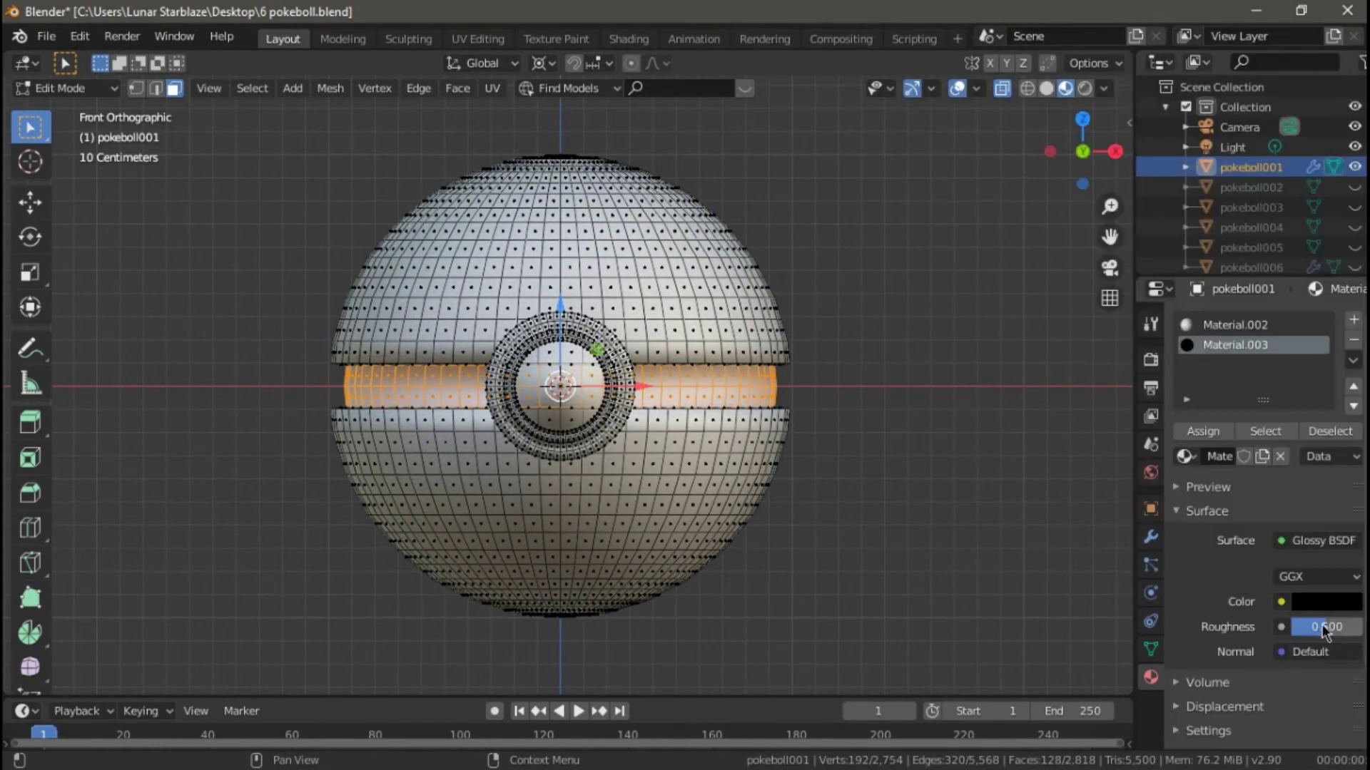
click(1281, 652)
click(902, 208)
click(1059, 88)
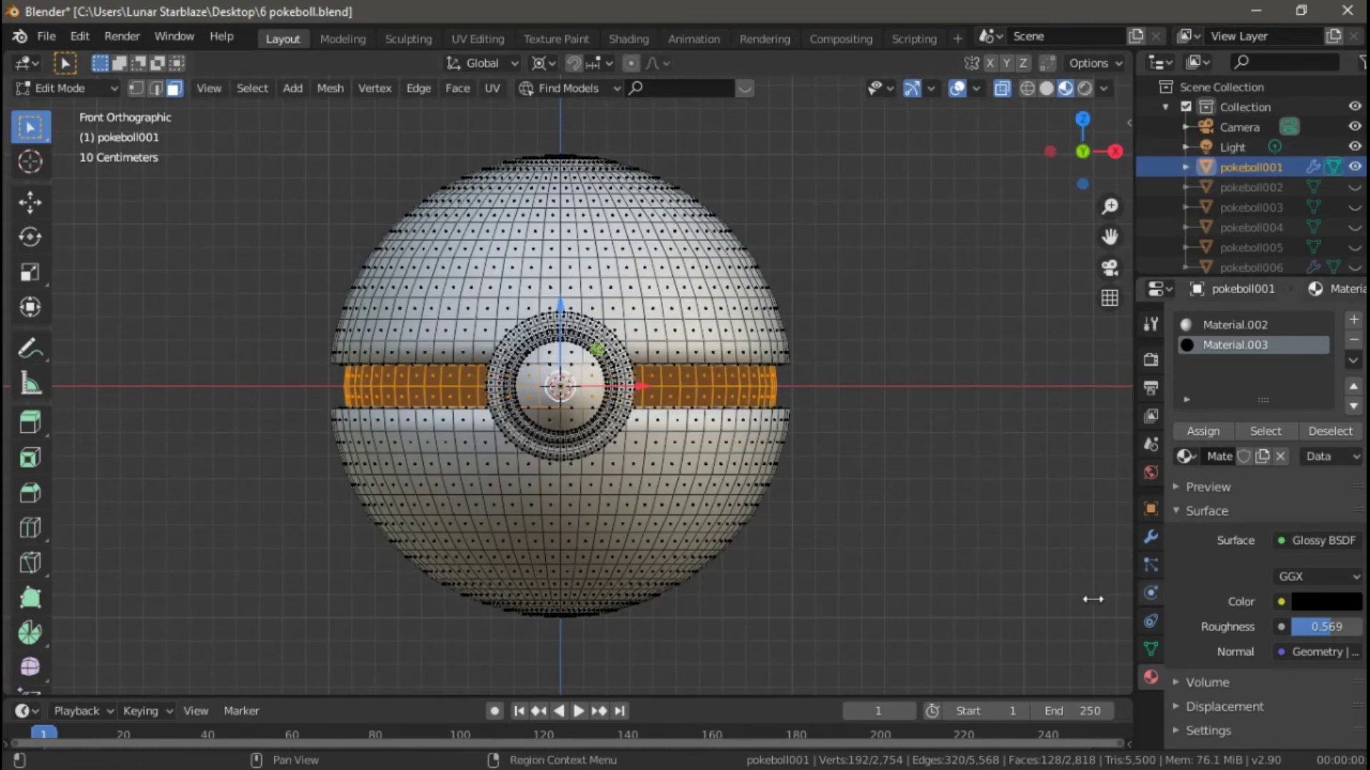
click(1040, 88)
key(KP_6)
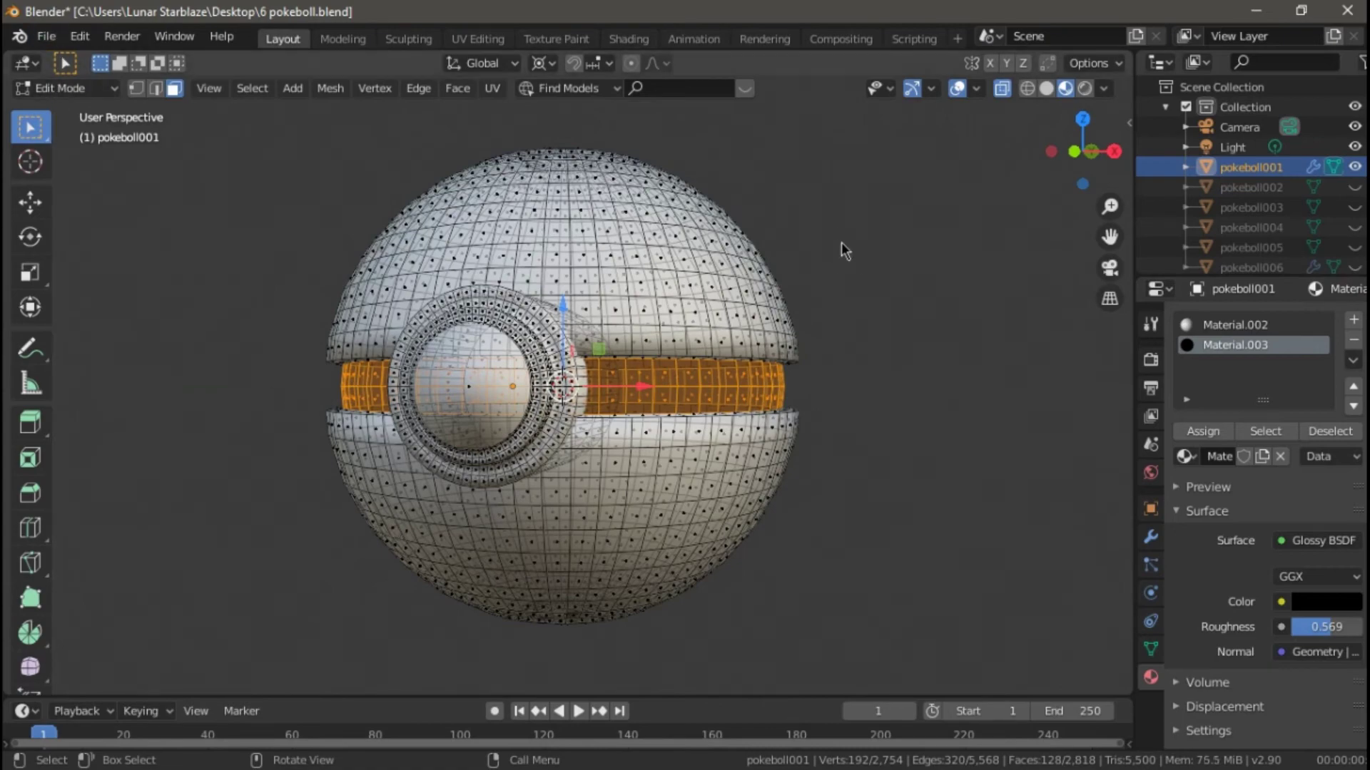
mouse_move(841, 242)
middle_down()
mouse_move(799, 280)
mouse_move(589, 312)
mouse_move(735, 322)
middle_up()
key(c)
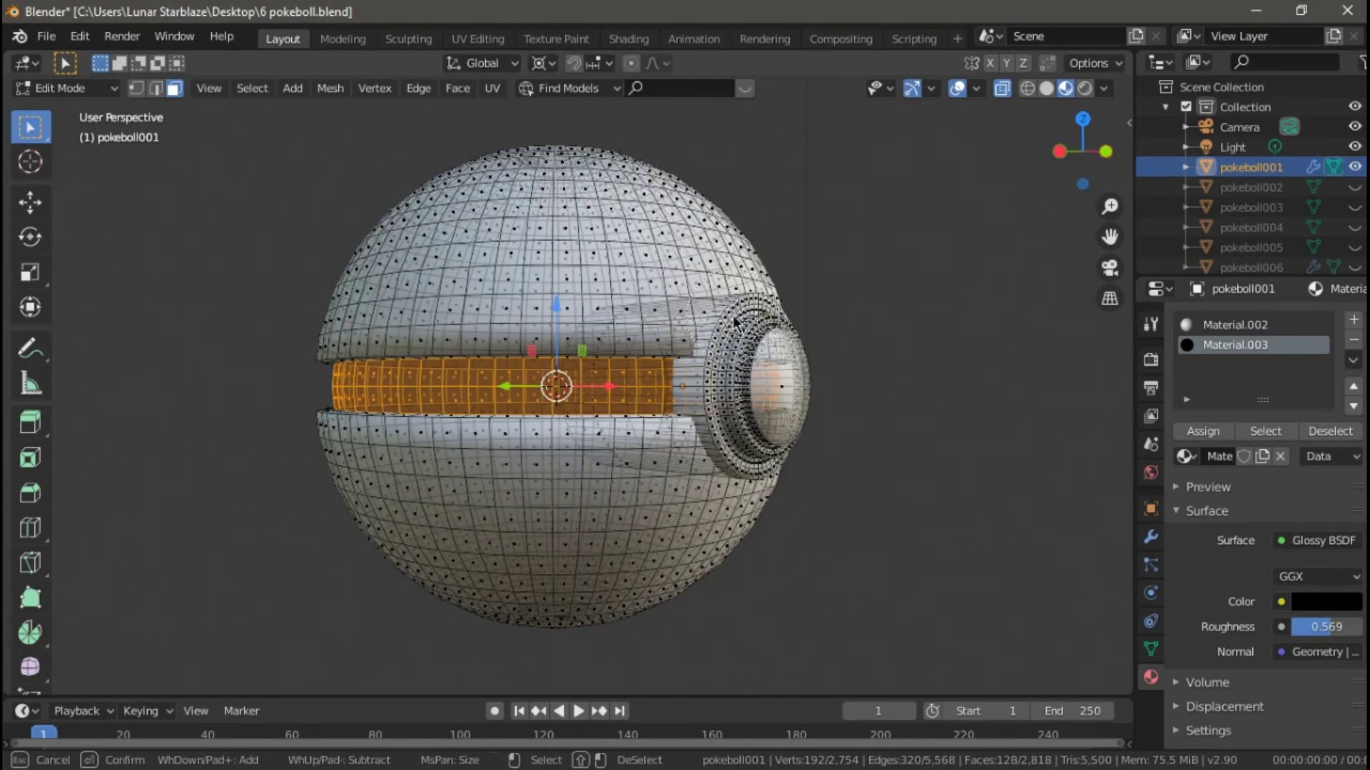
key(Escape)
middle_drag(943, 301, 571, 294)
key(ctrl+z)
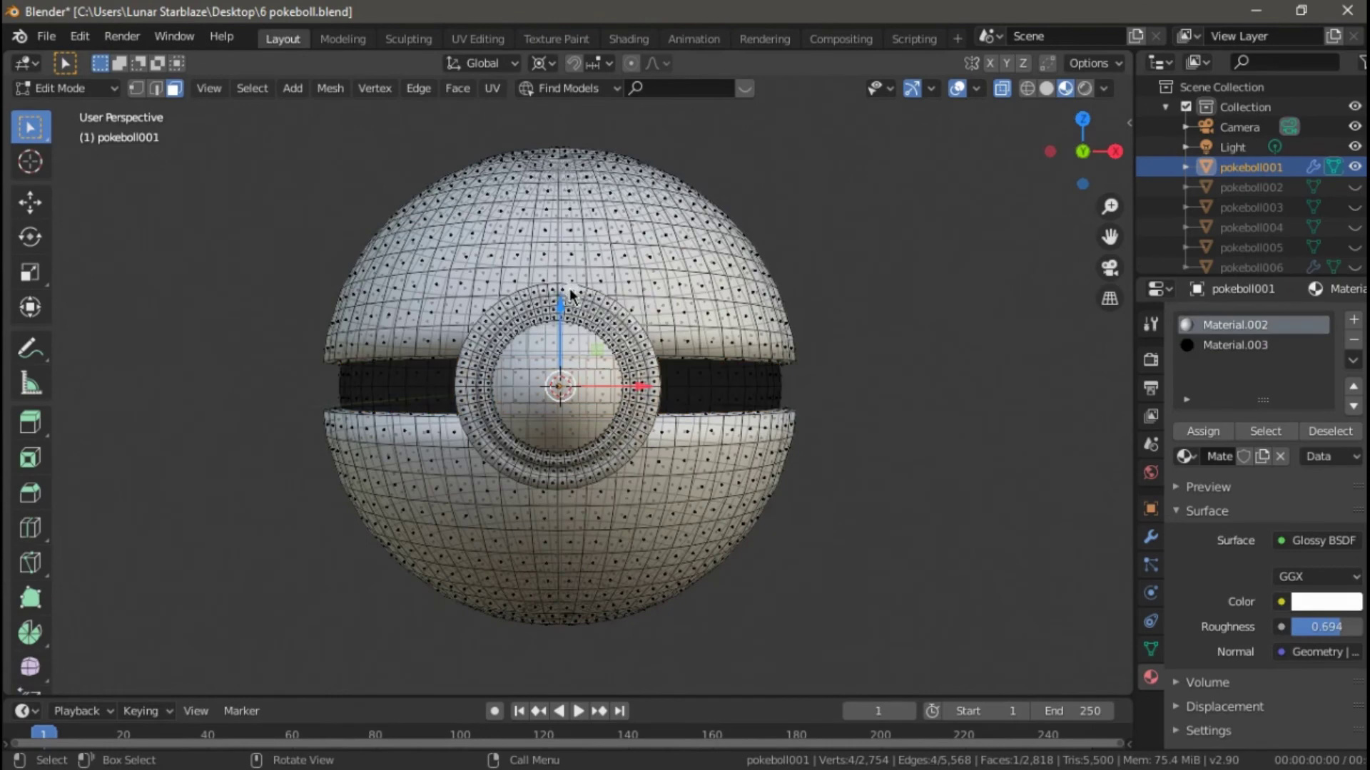
alt+click(532, 291)
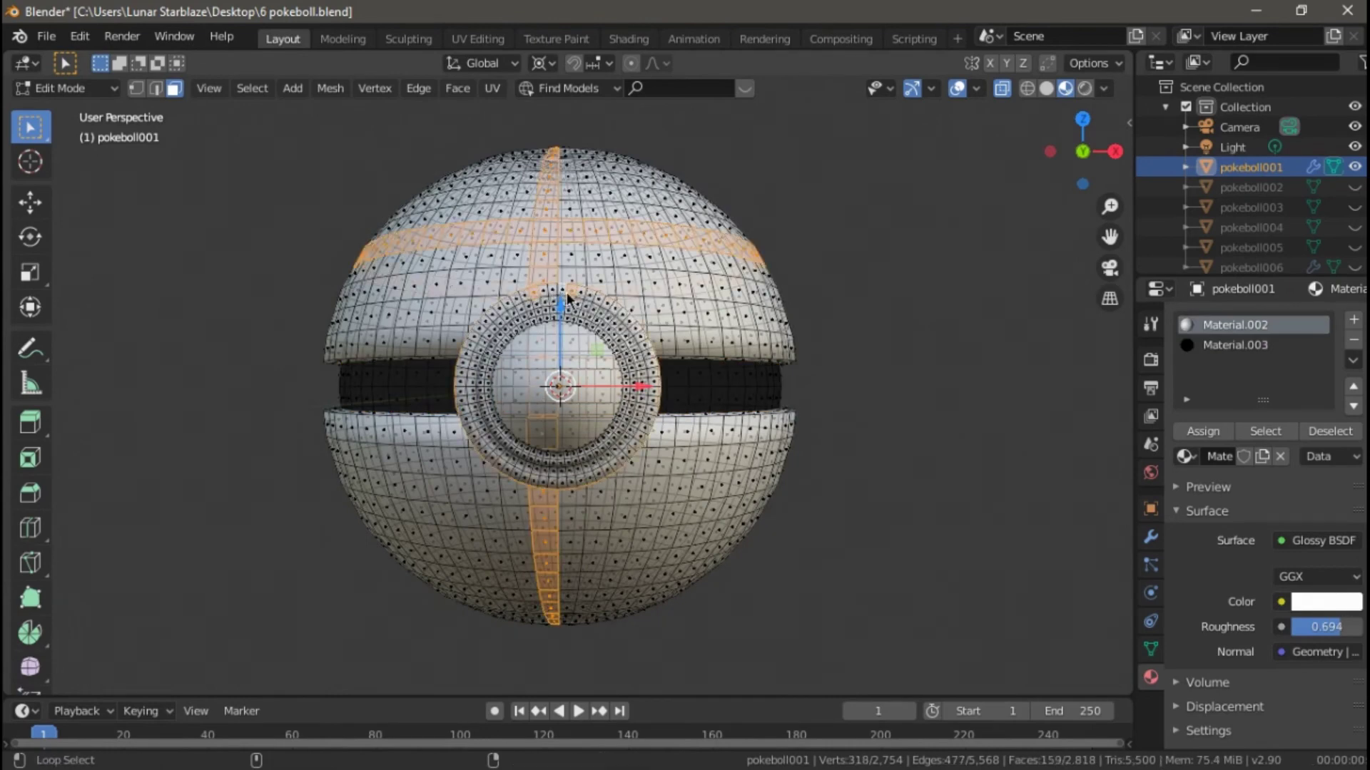
key(alt+a)
alt+click(617, 328)
click(616, 327)
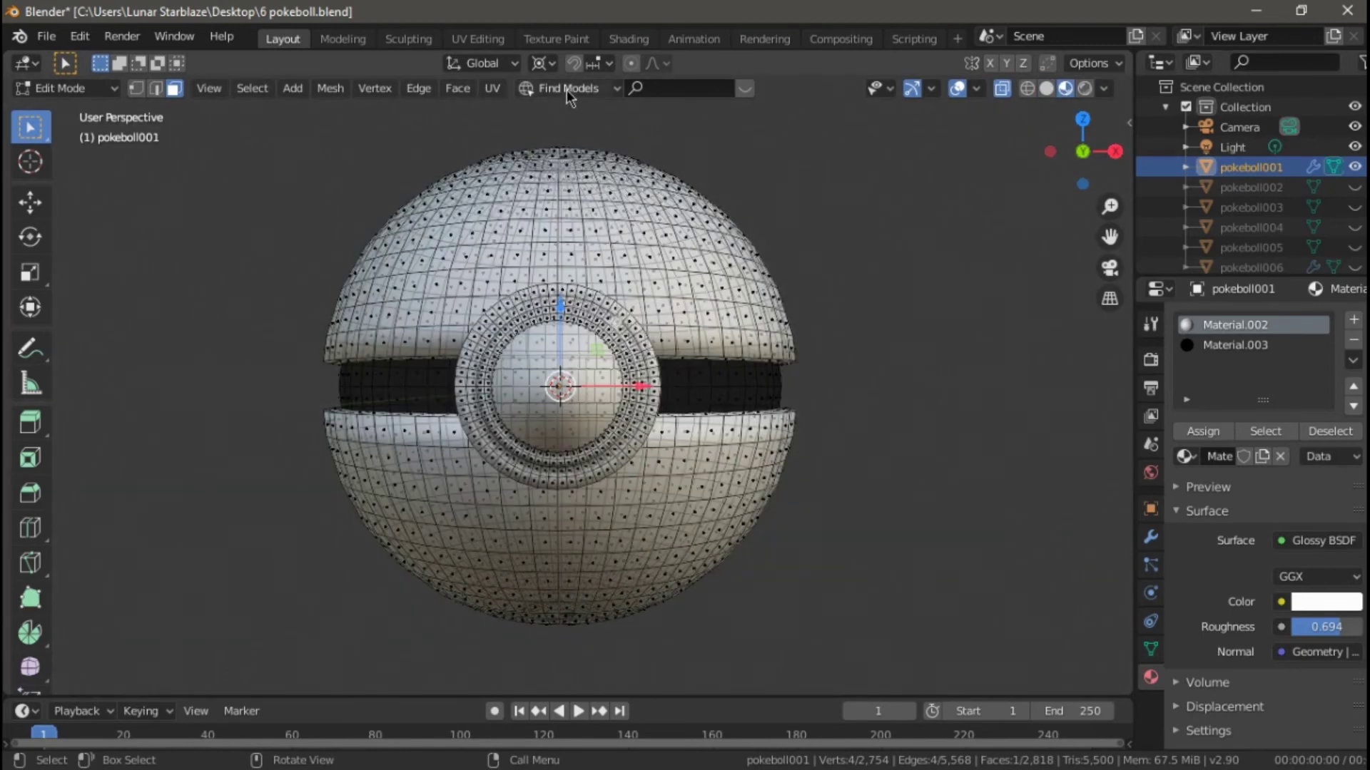
click(566, 90)
click(569, 92)
click(552, 88)
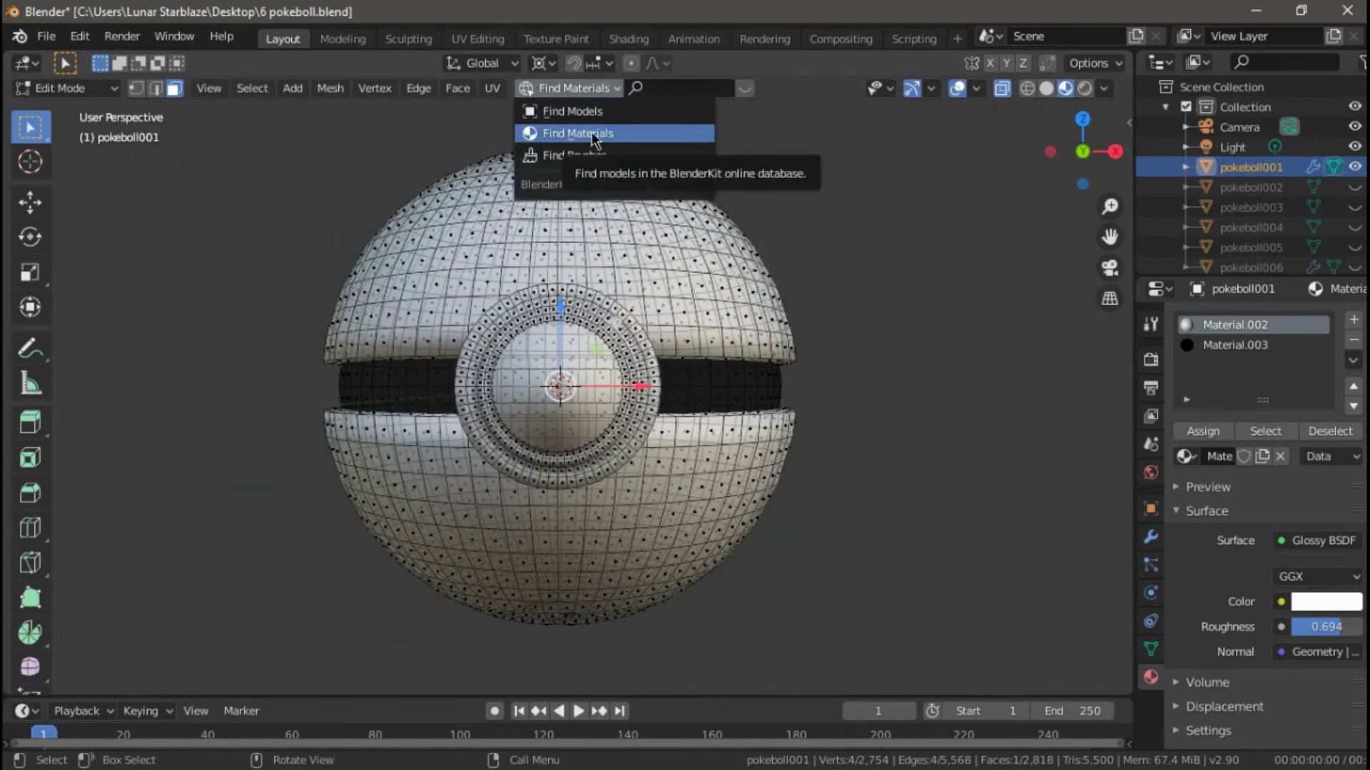
click(592, 132)
click(575, 87)
key(a)
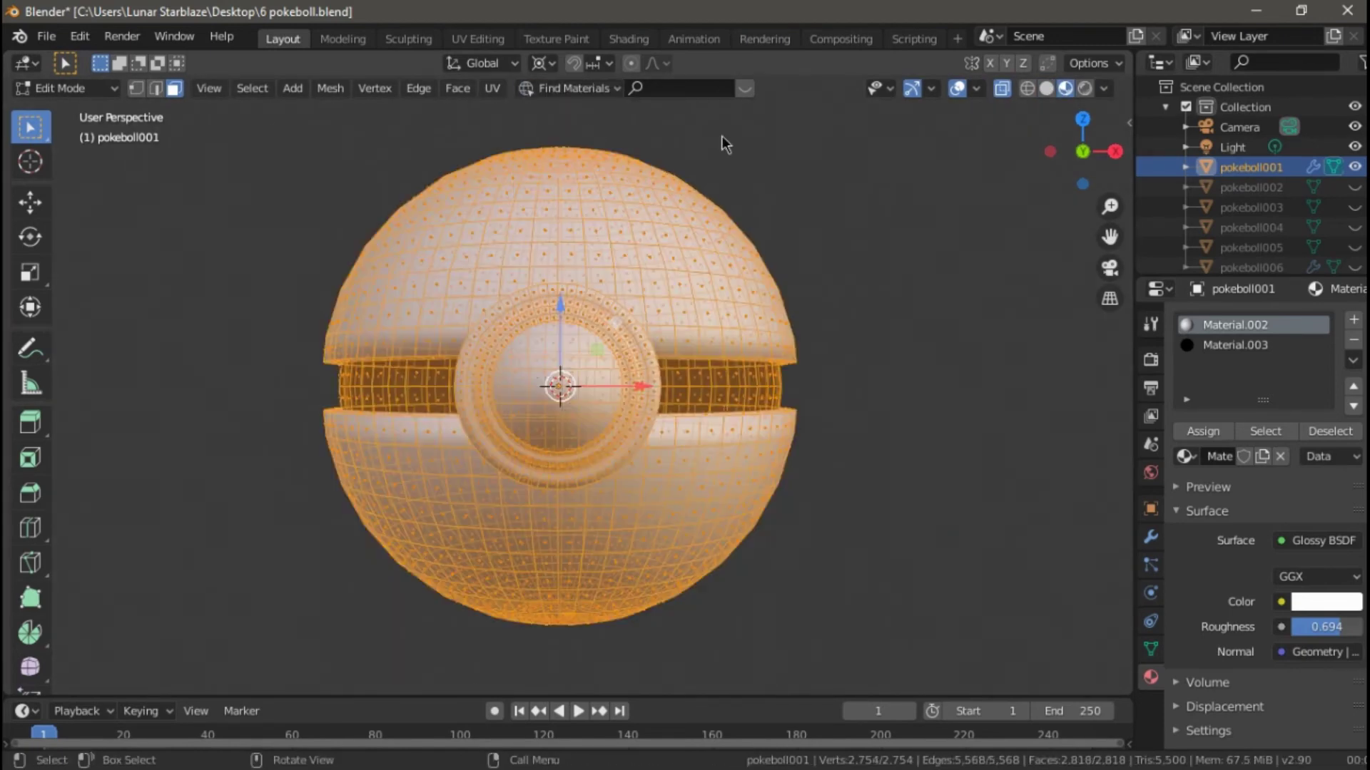
key(alt+a)
middle_drag(642, 340, 656, 490)
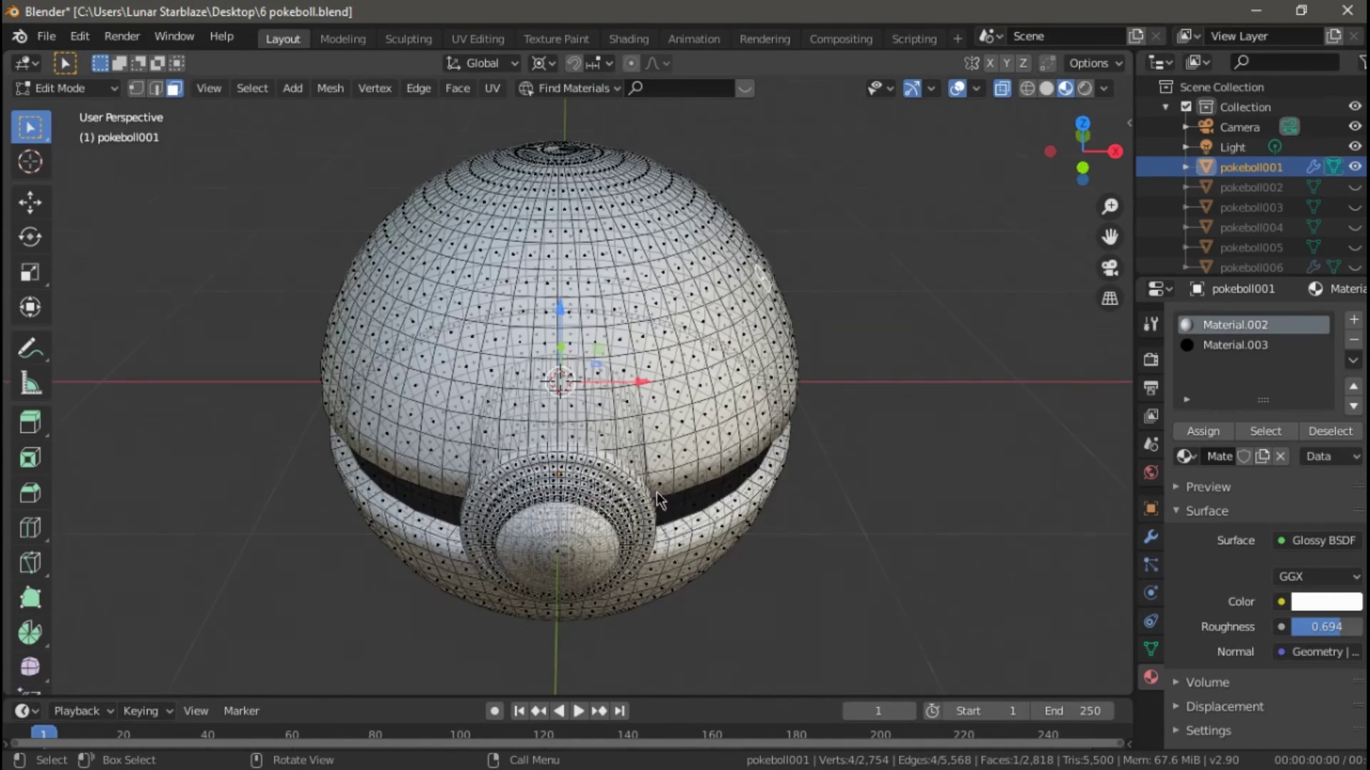
alt+click(596, 469)
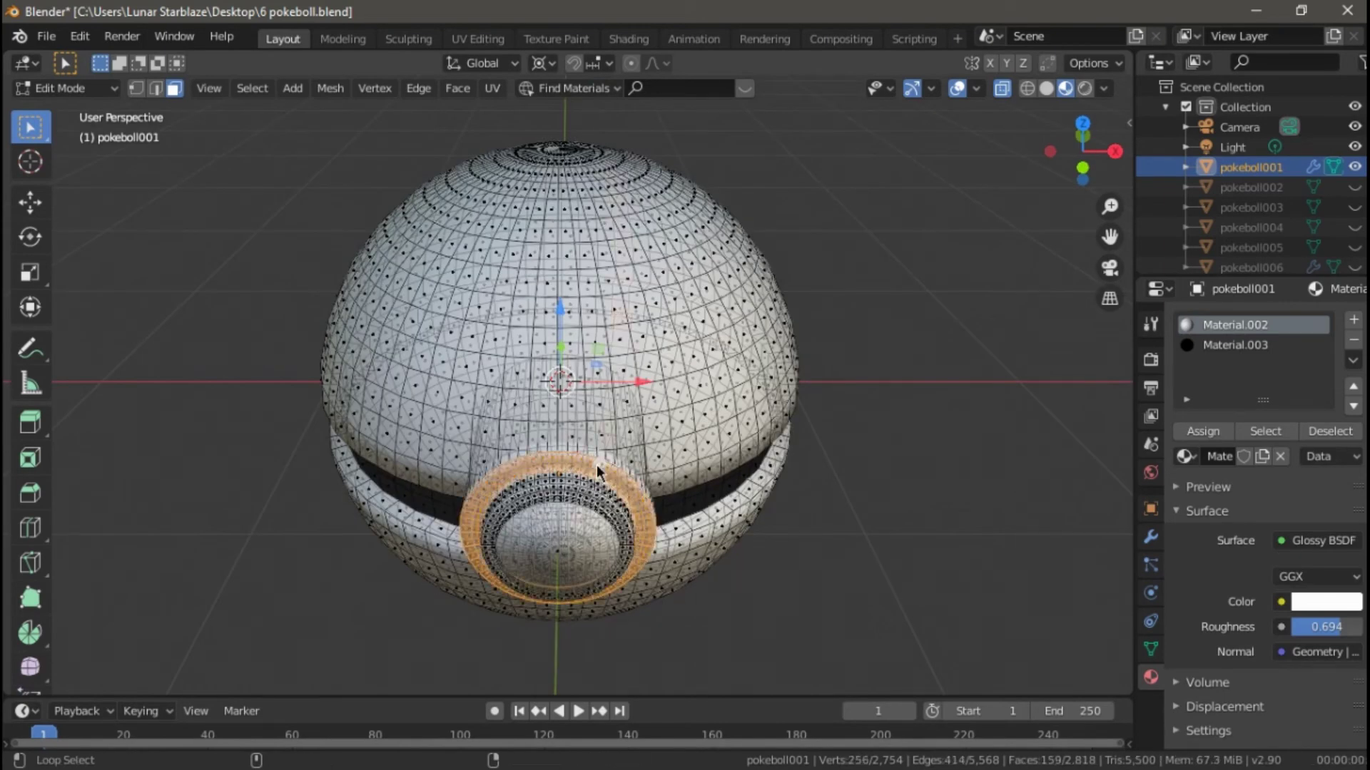
alt+shift+click(592, 464)
key(alt+a)
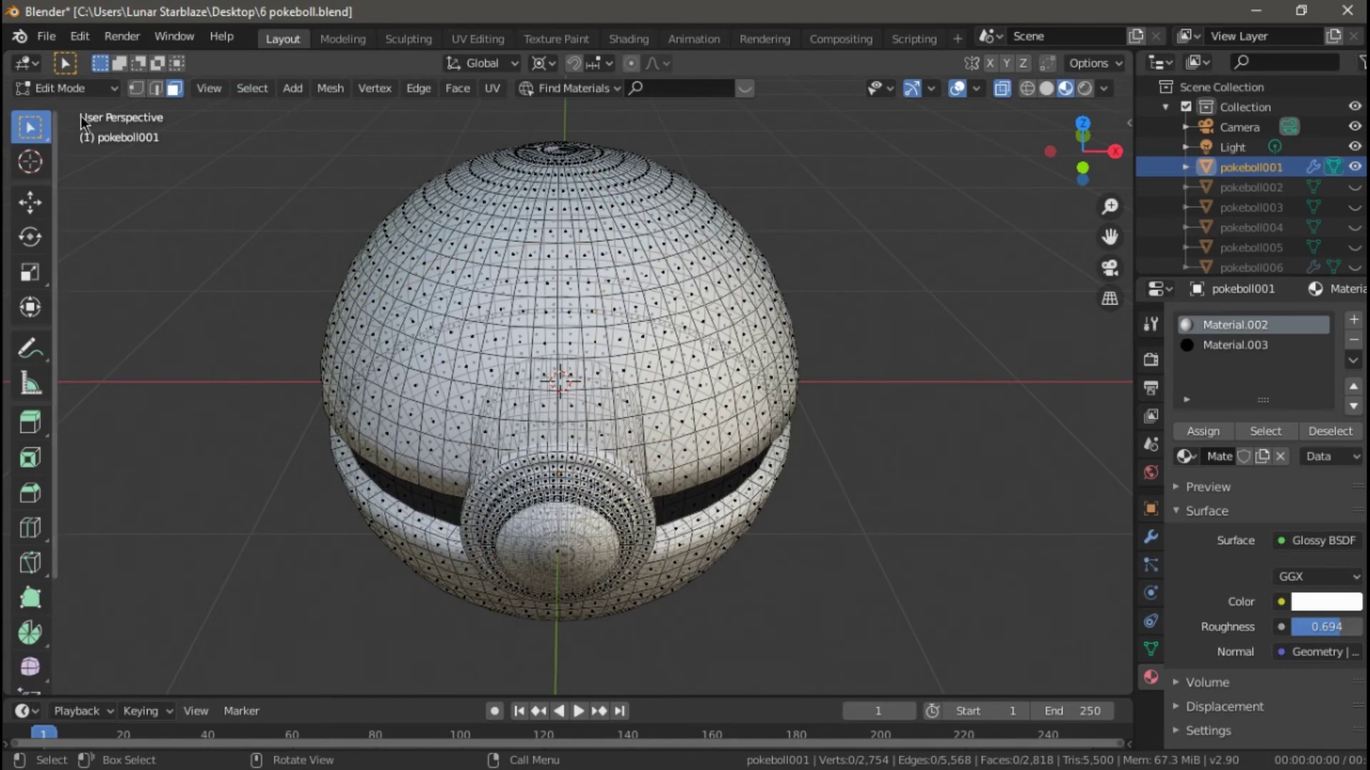
click(46, 36)
click(49, 170)
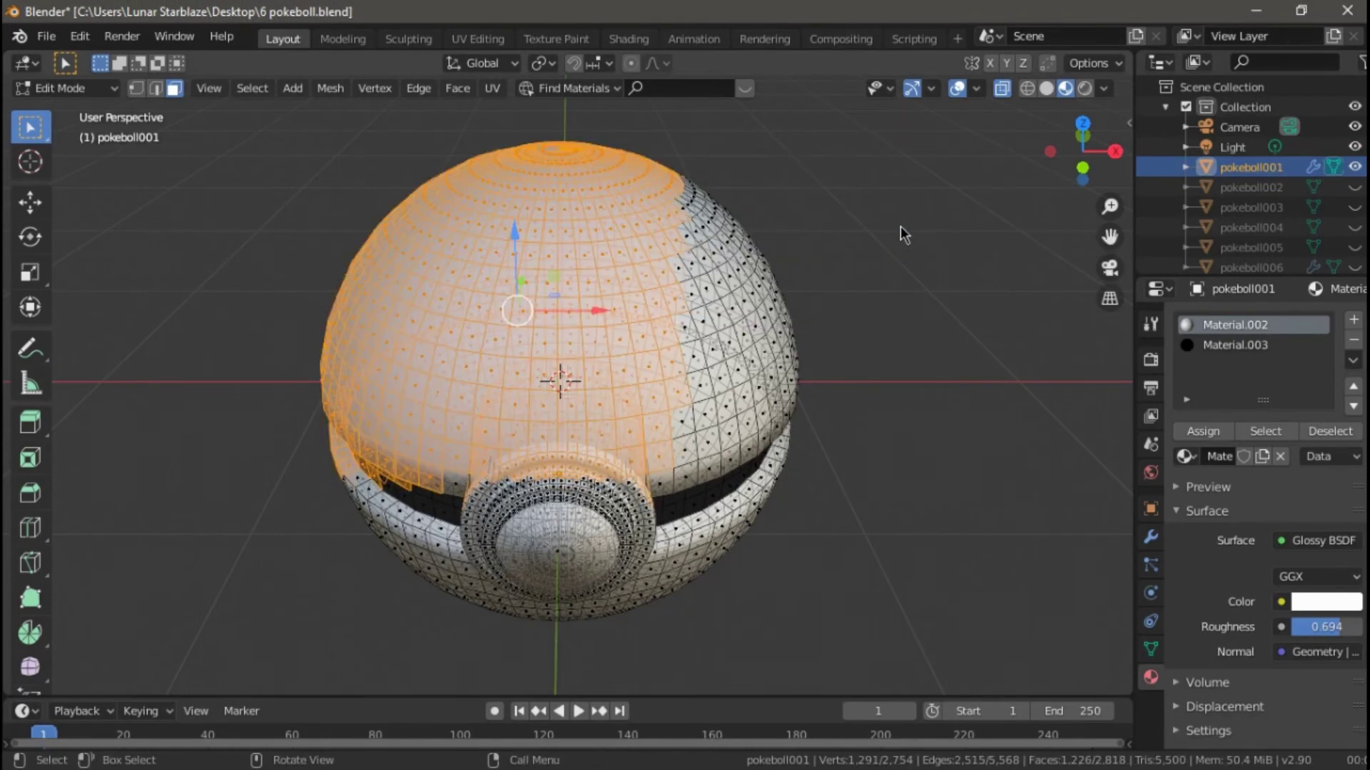
key(a)
click(903, 183)
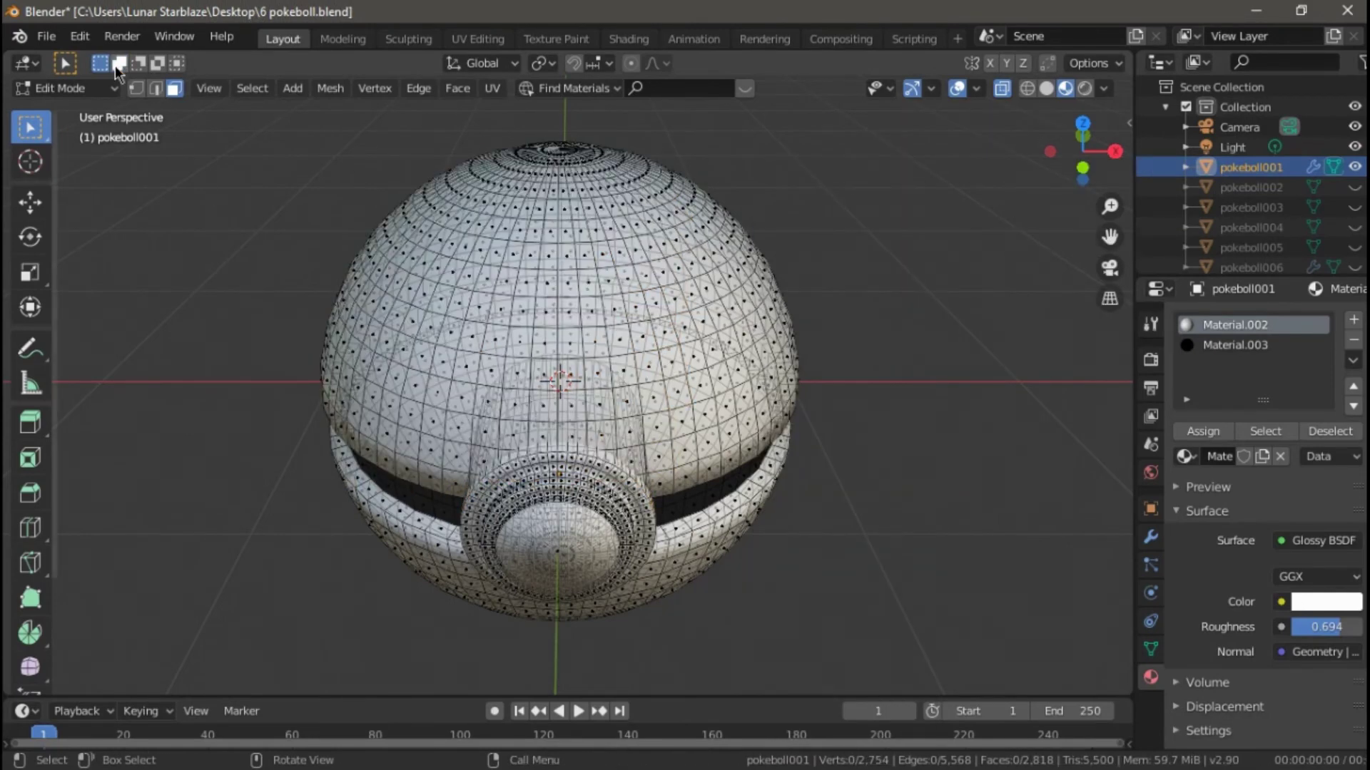
Switch the asset search to models and return to Edit Mode with X-ray off
key(Tab)
click(517, 89)
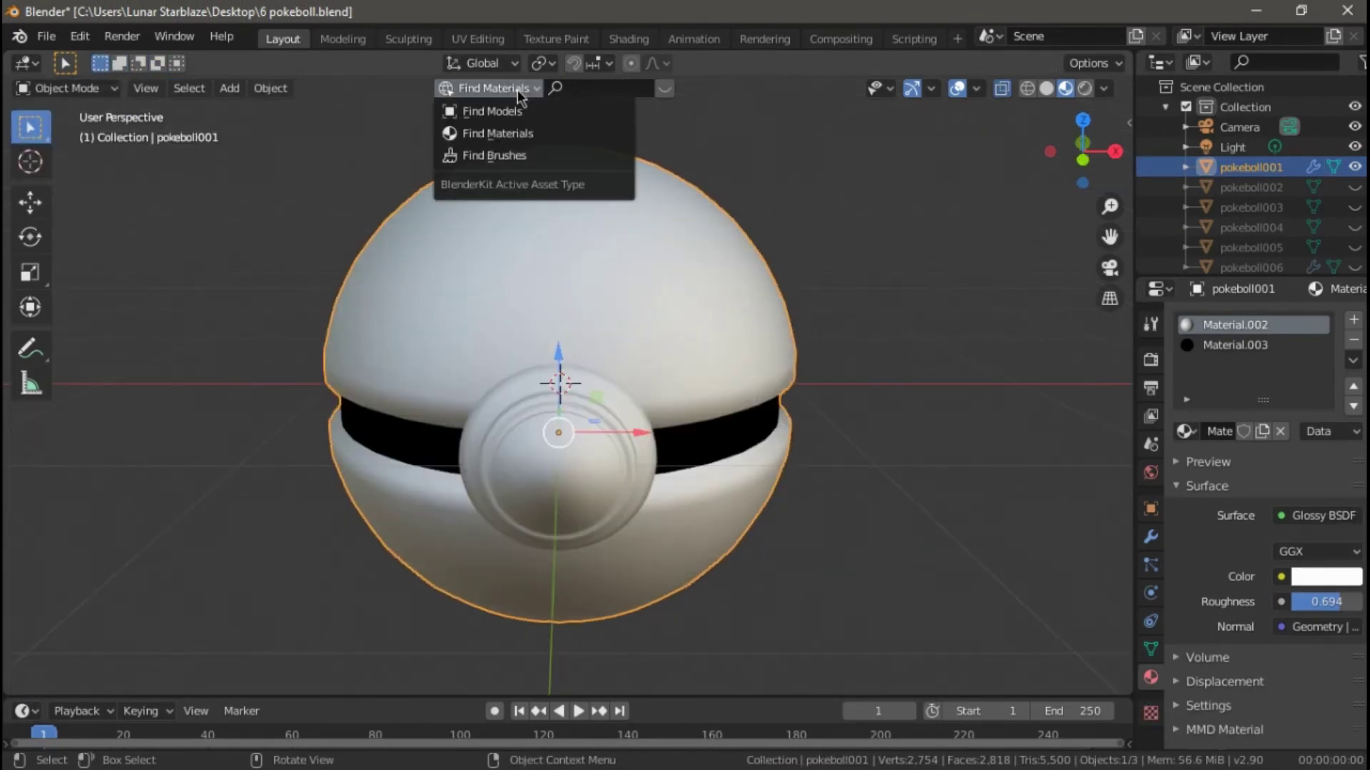
click(512, 114)
click(541, 63)
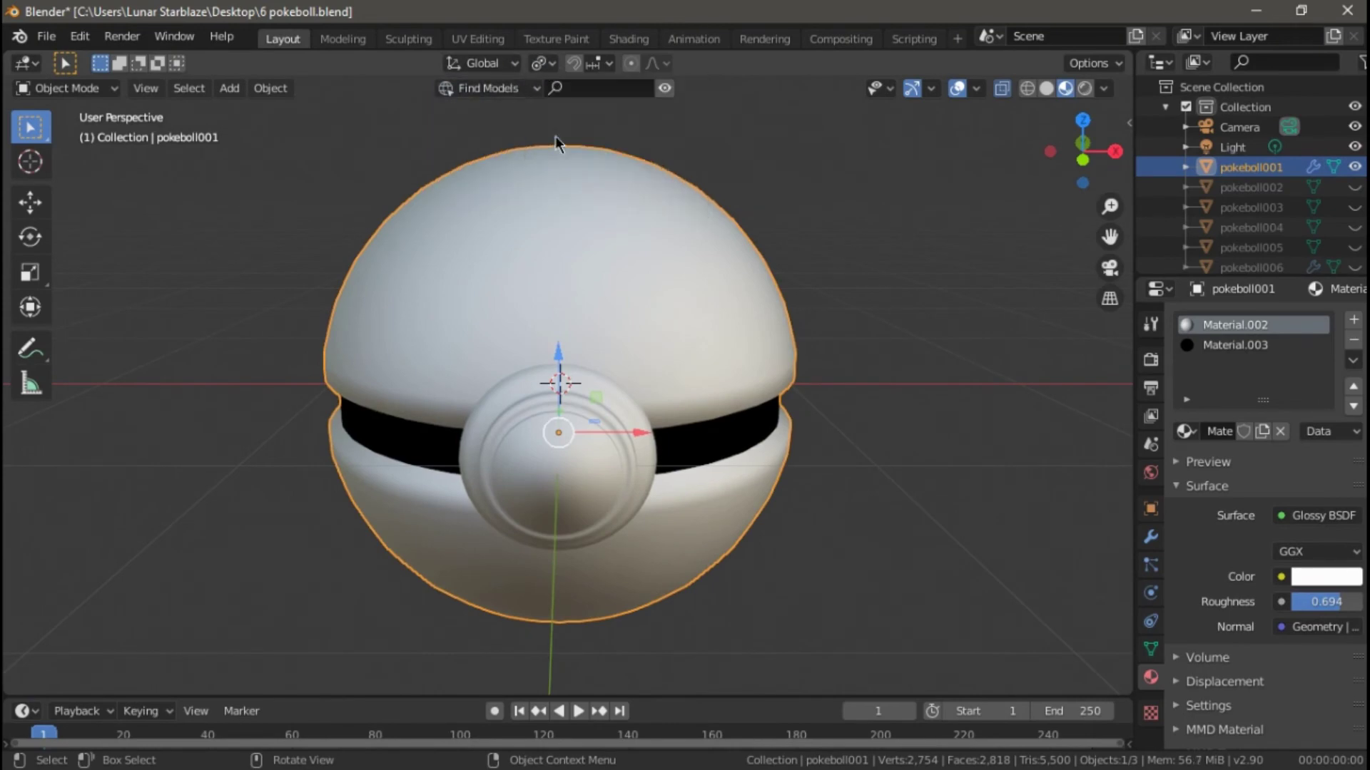
key(Tab)
click(1001, 89)
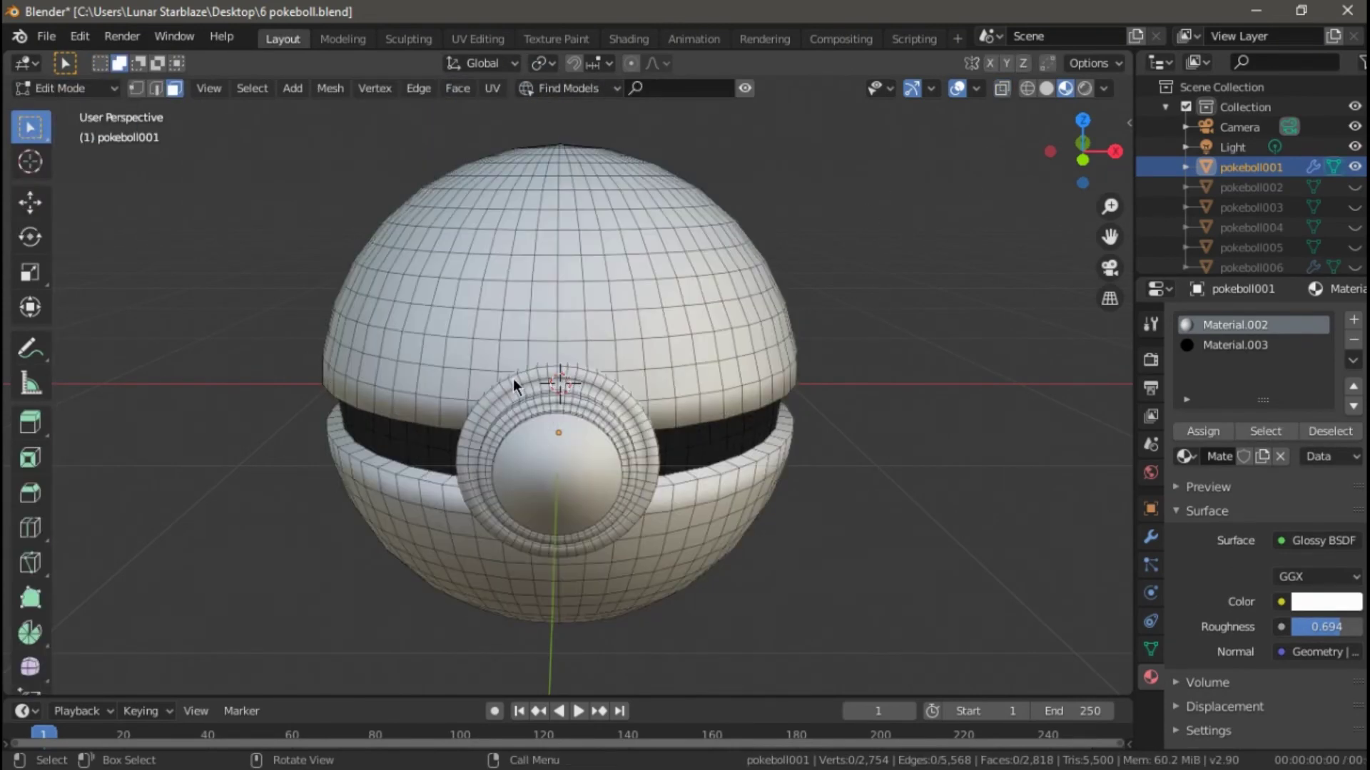
Select the outer ring of faces around the button and assign black Material.003
alt+click(544, 373)
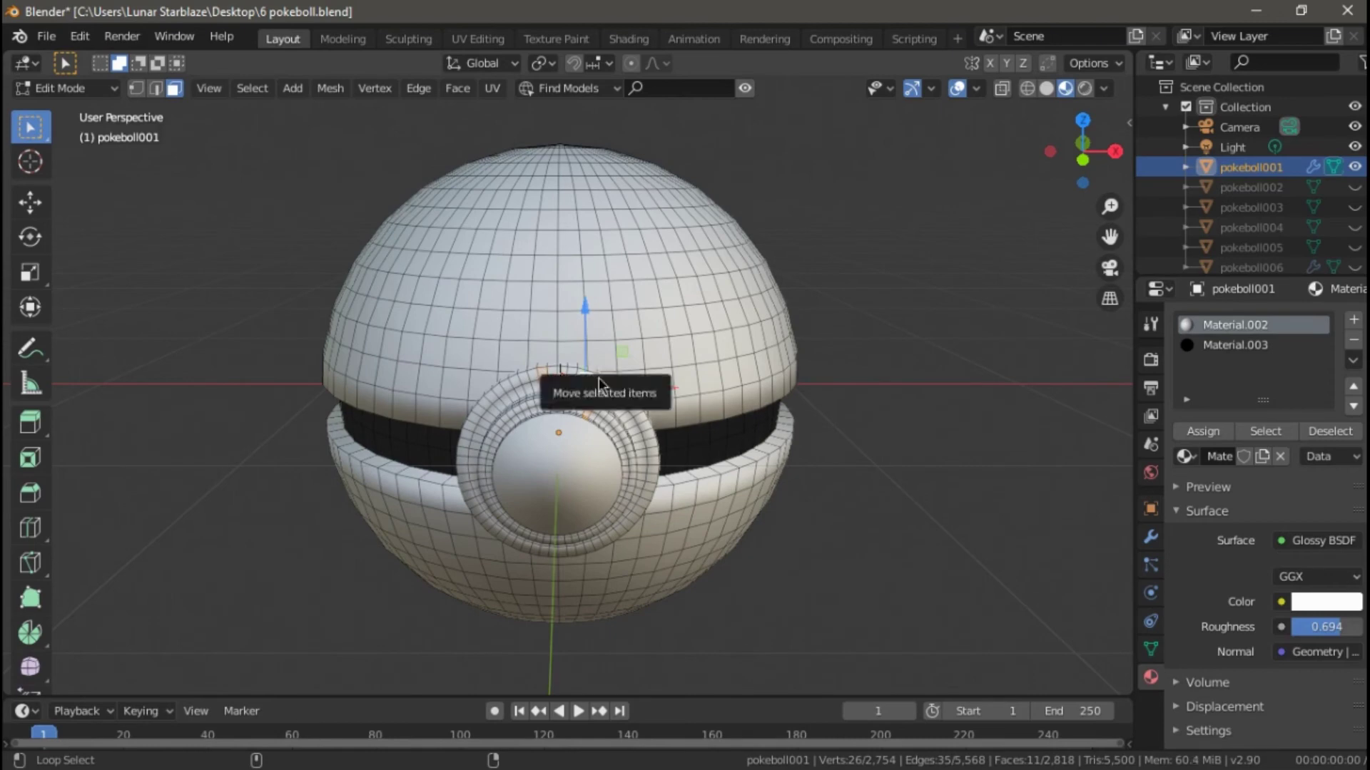
alt+click(525, 375)
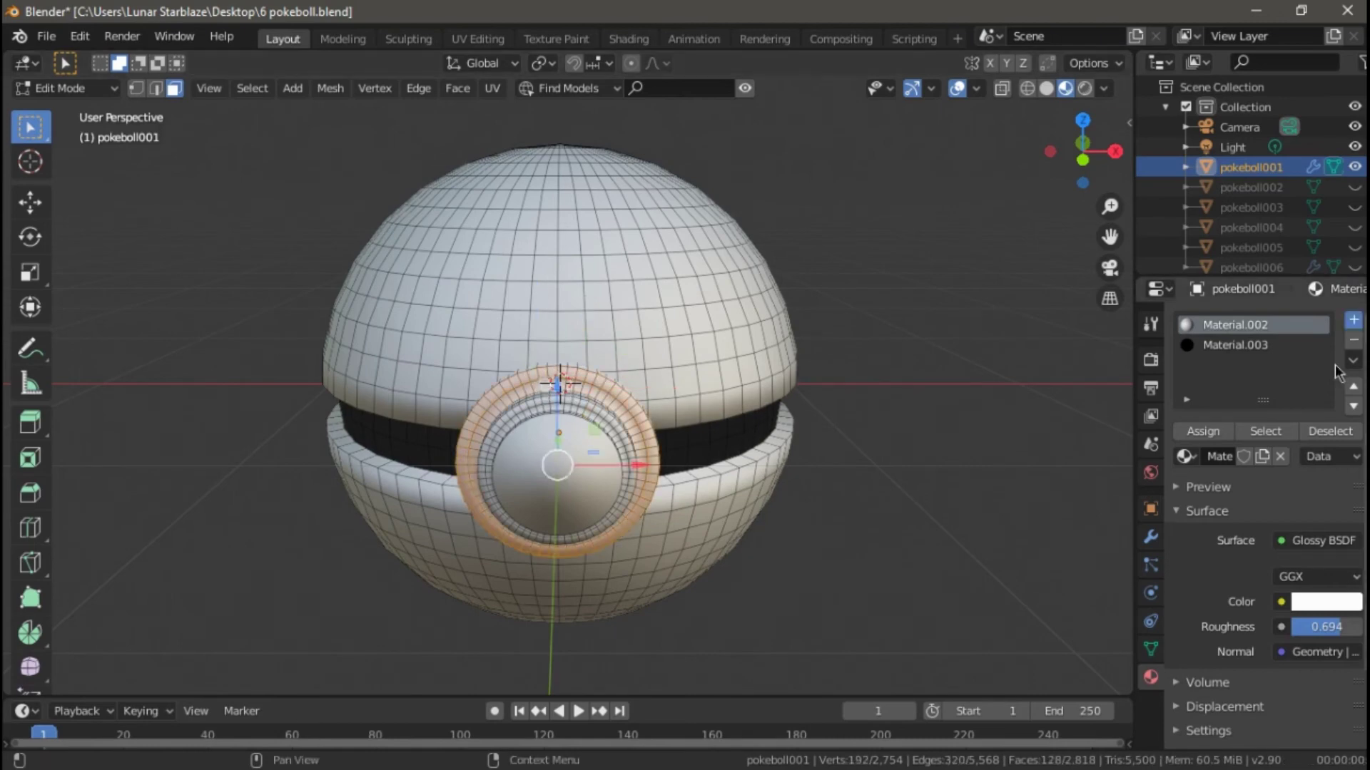
click(1353, 320)
click(1235, 345)
click(1203, 431)
Inset the button's centre disc and assign Material.003 to the new outline loop
middle_drag(826, 481, 619, 450)
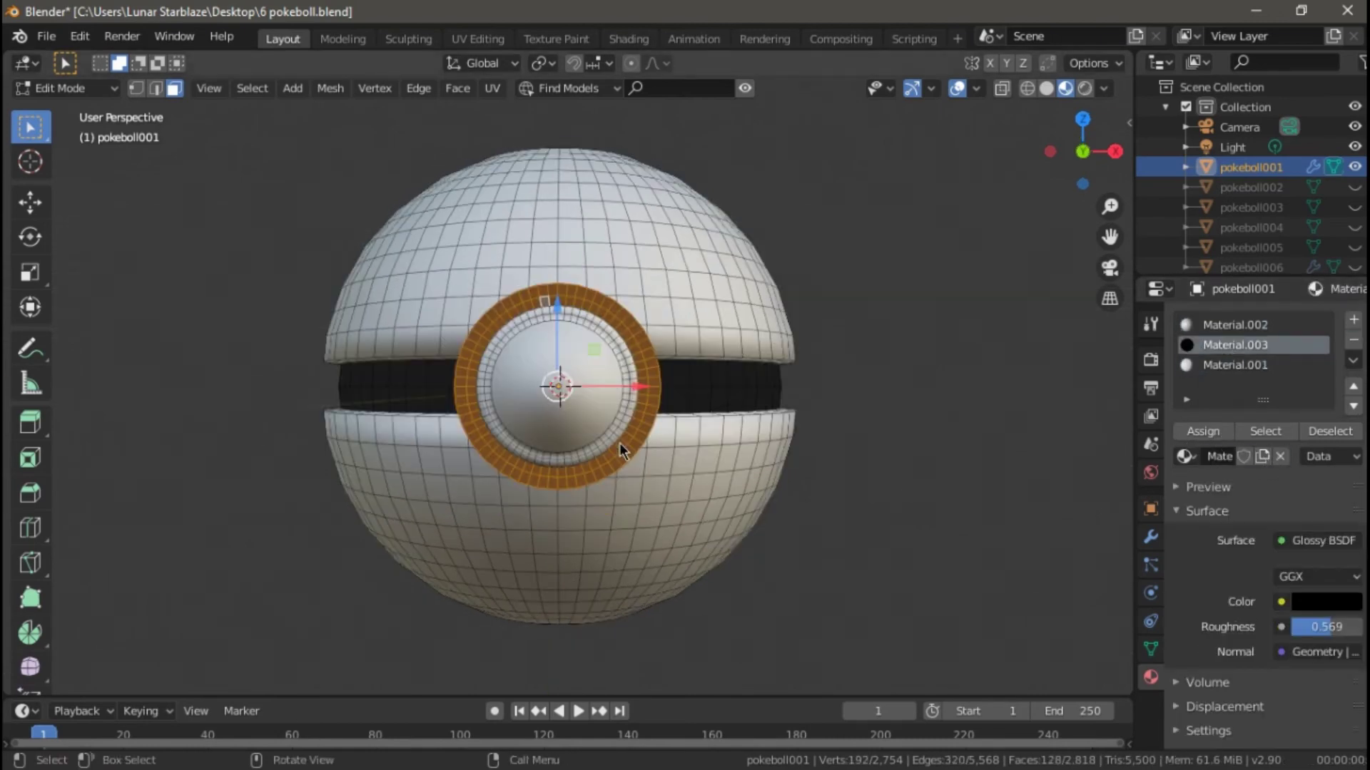
alt+click(579, 308)
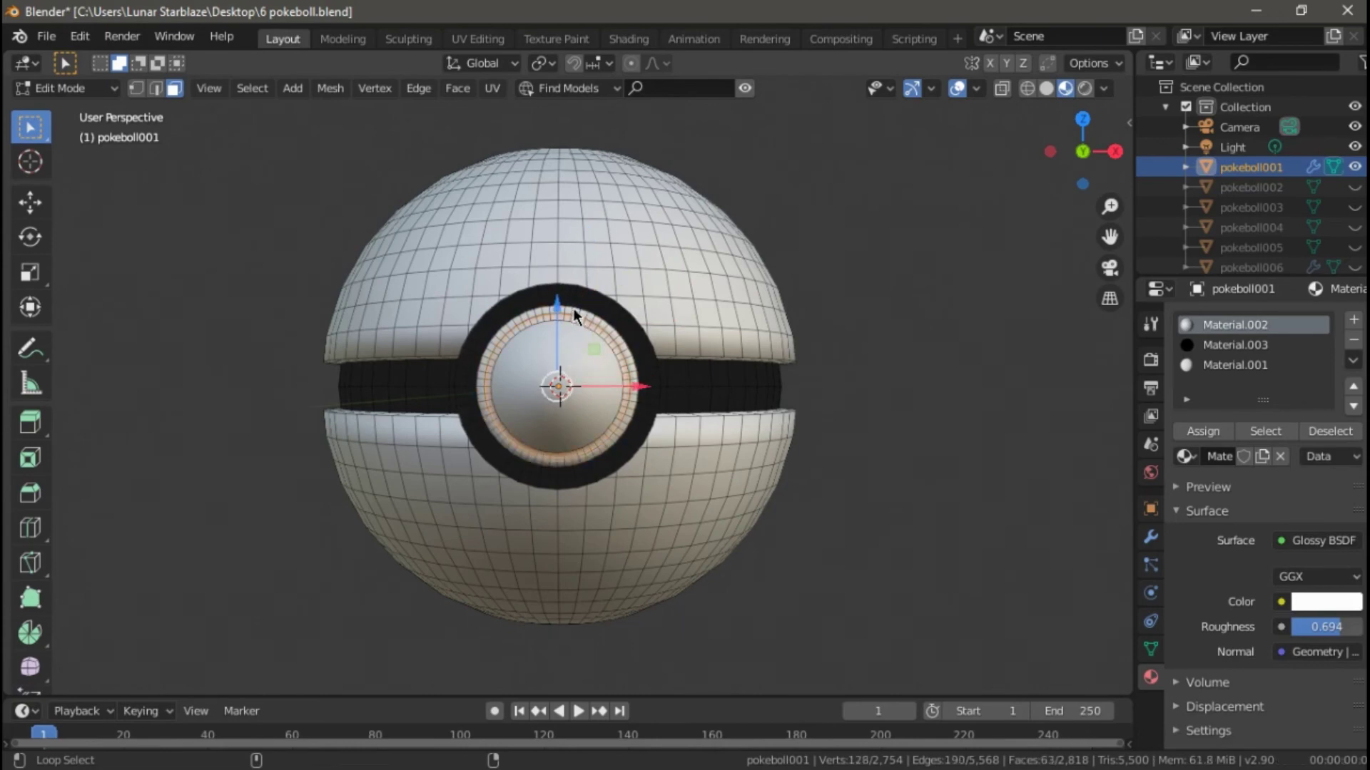
alt+shift+click(571, 314)
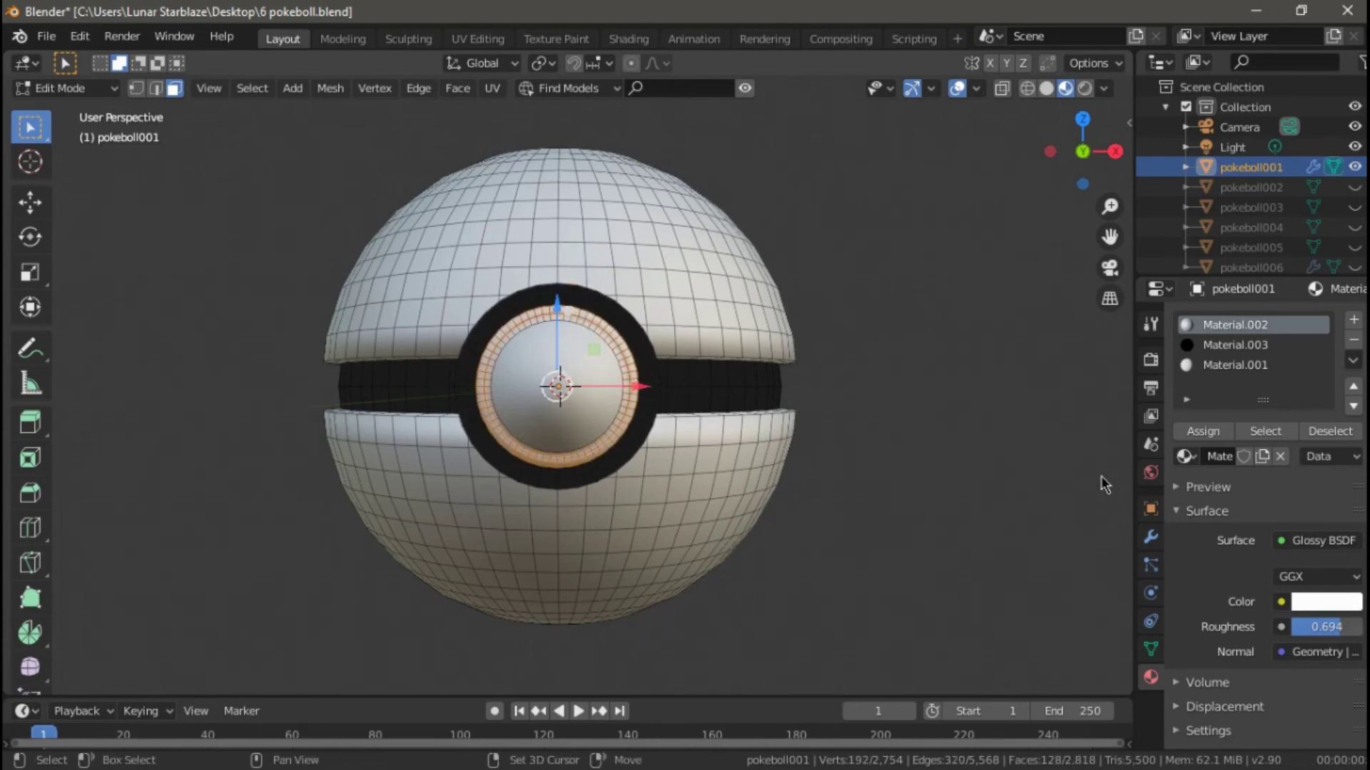
click(522, 365)
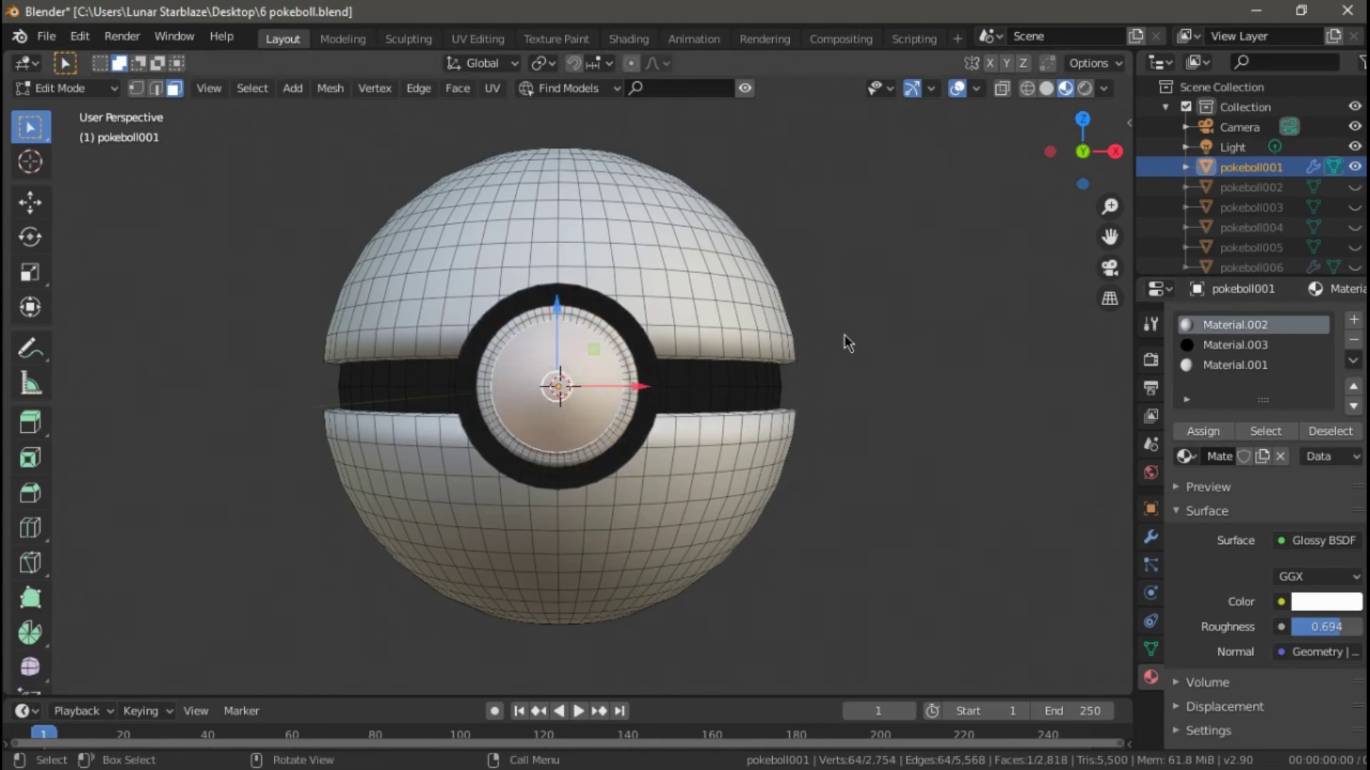
key(i)
click(836, 336)
click(571, 327)
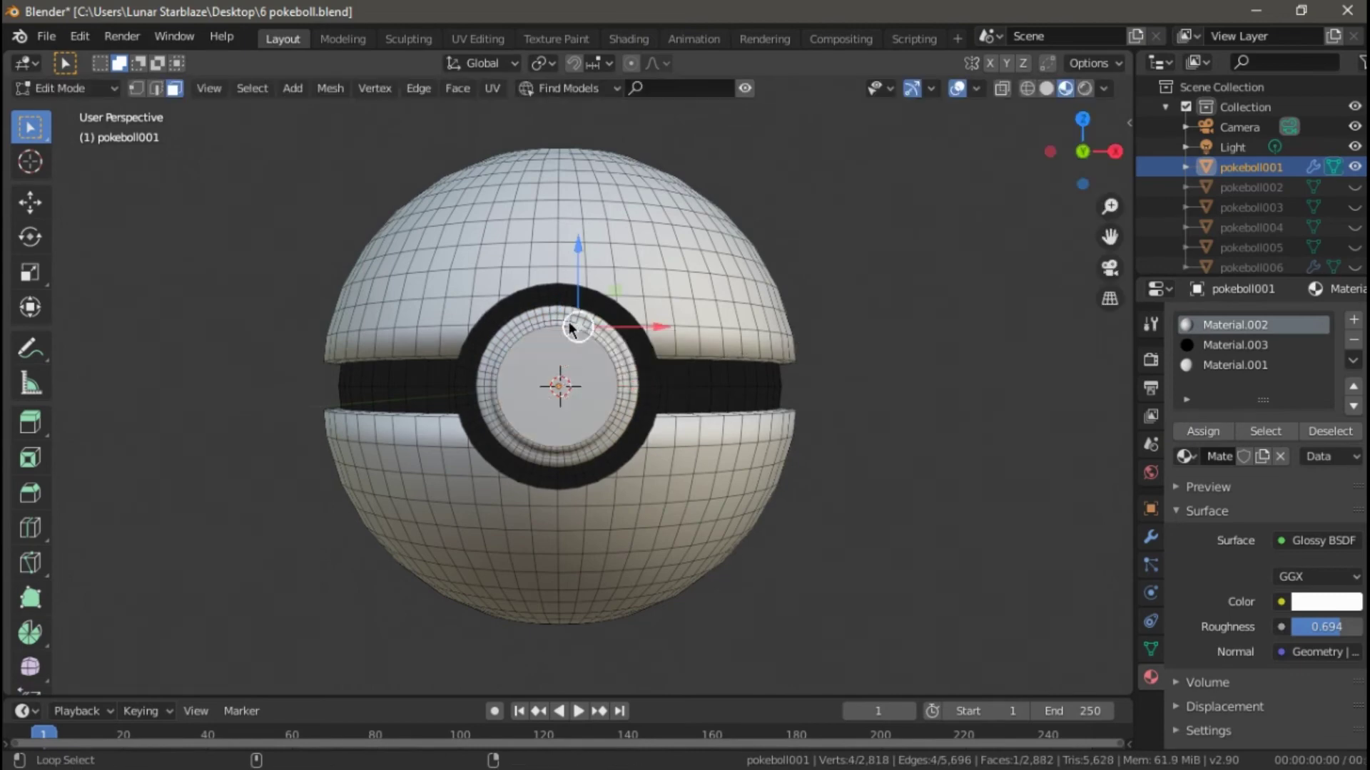
alt+click(585, 329)
click(1234, 344)
click(1203, 431)
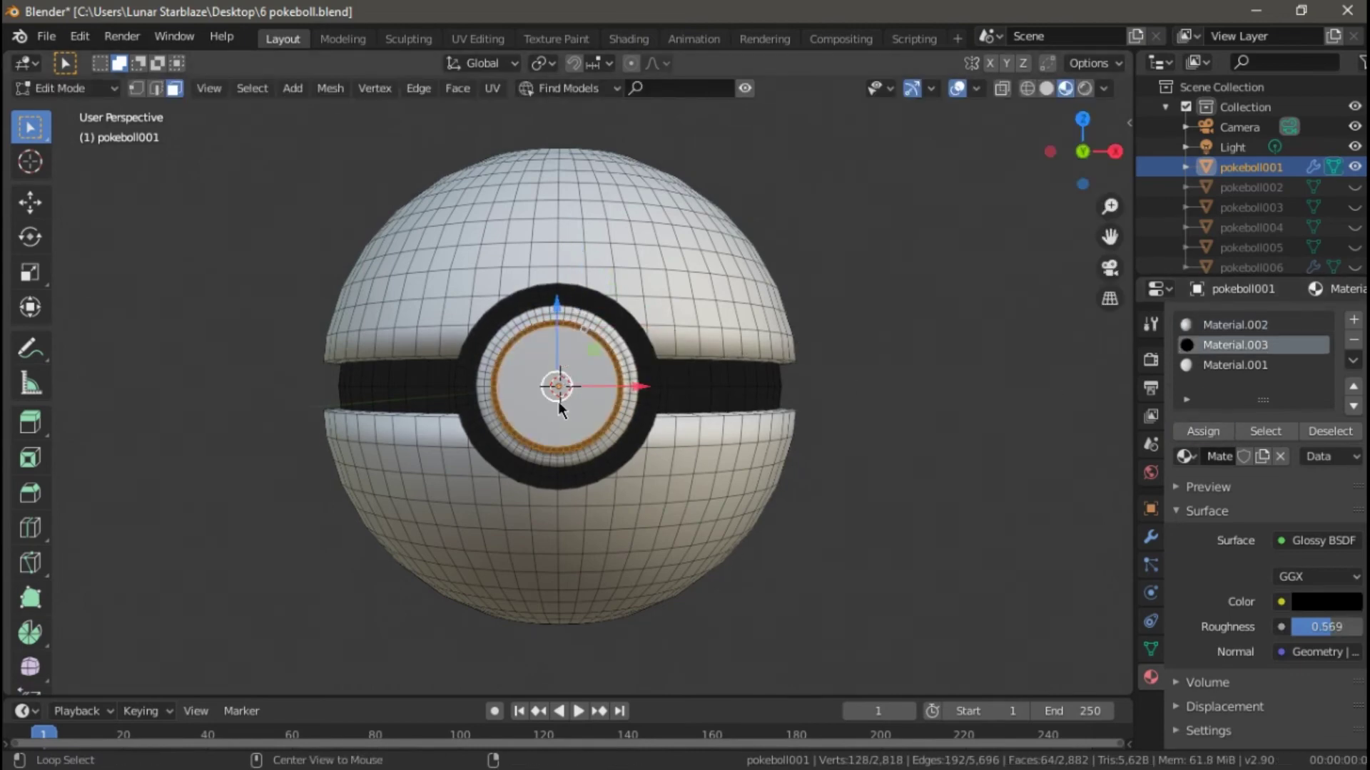
Make Material.002 active and box-select the ball's top half in X-ray wireframe
click(1234, 324)
click(817, 99)
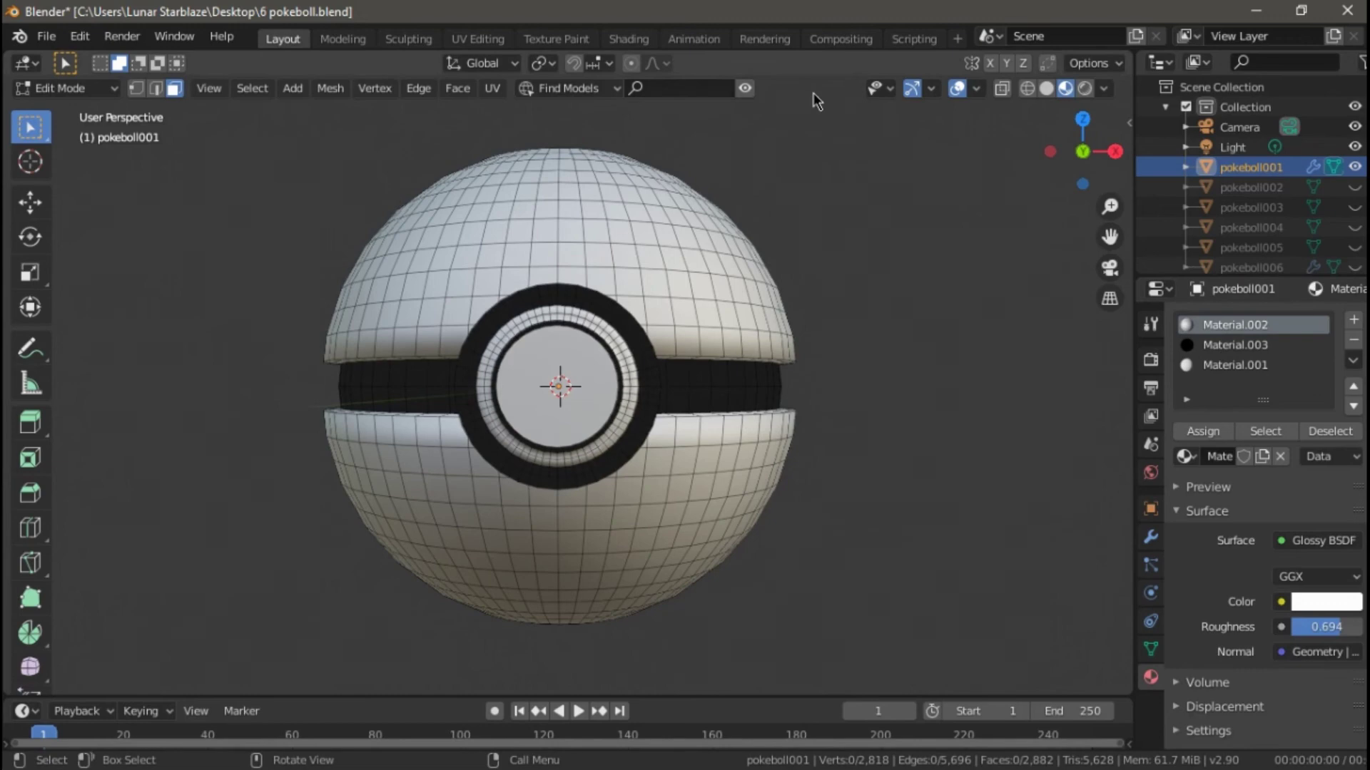
click(1026, 88)
drag(291, 129, 850, 363)
Circle-select the top hemisphere of the ball from the top view
click(1046, 88)
middle_drag(999, 128, 930, 185)
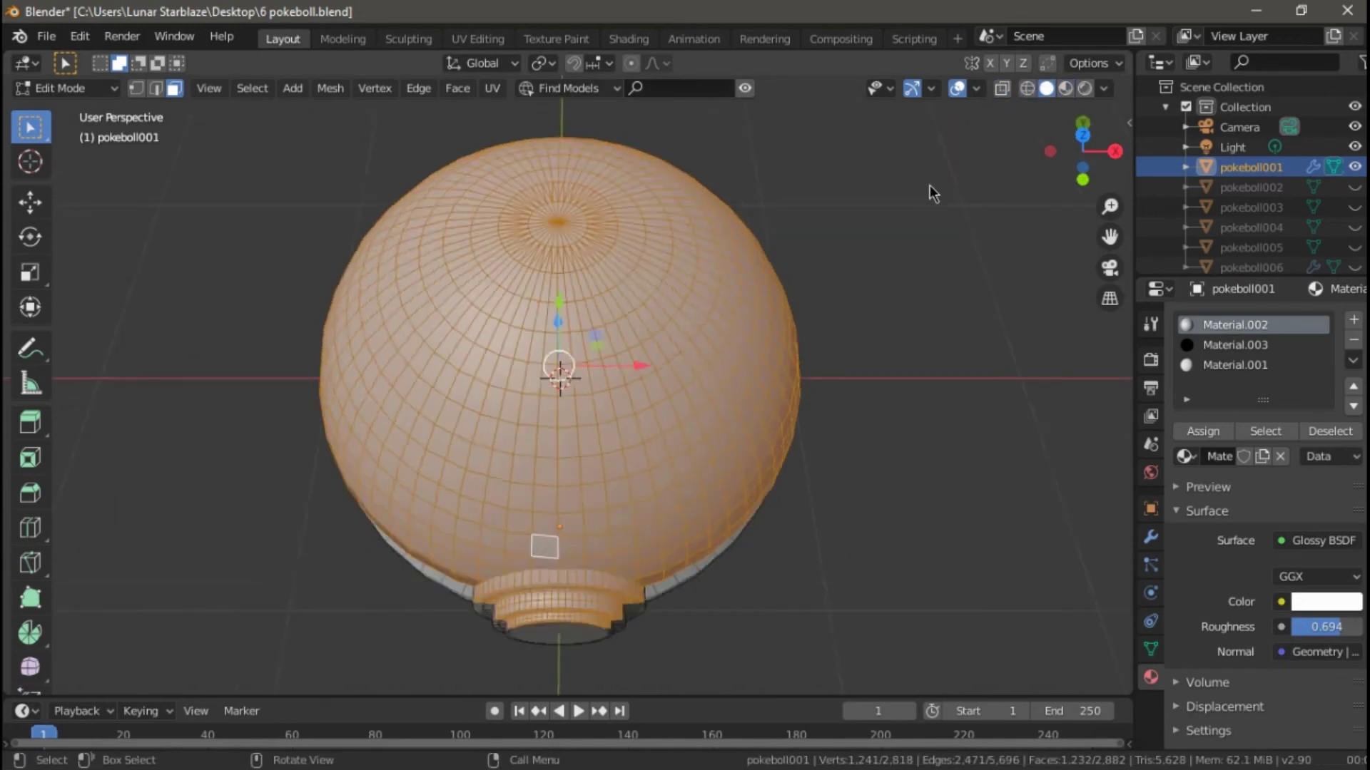
key(alt+a)
key(KP_7)
key(c)
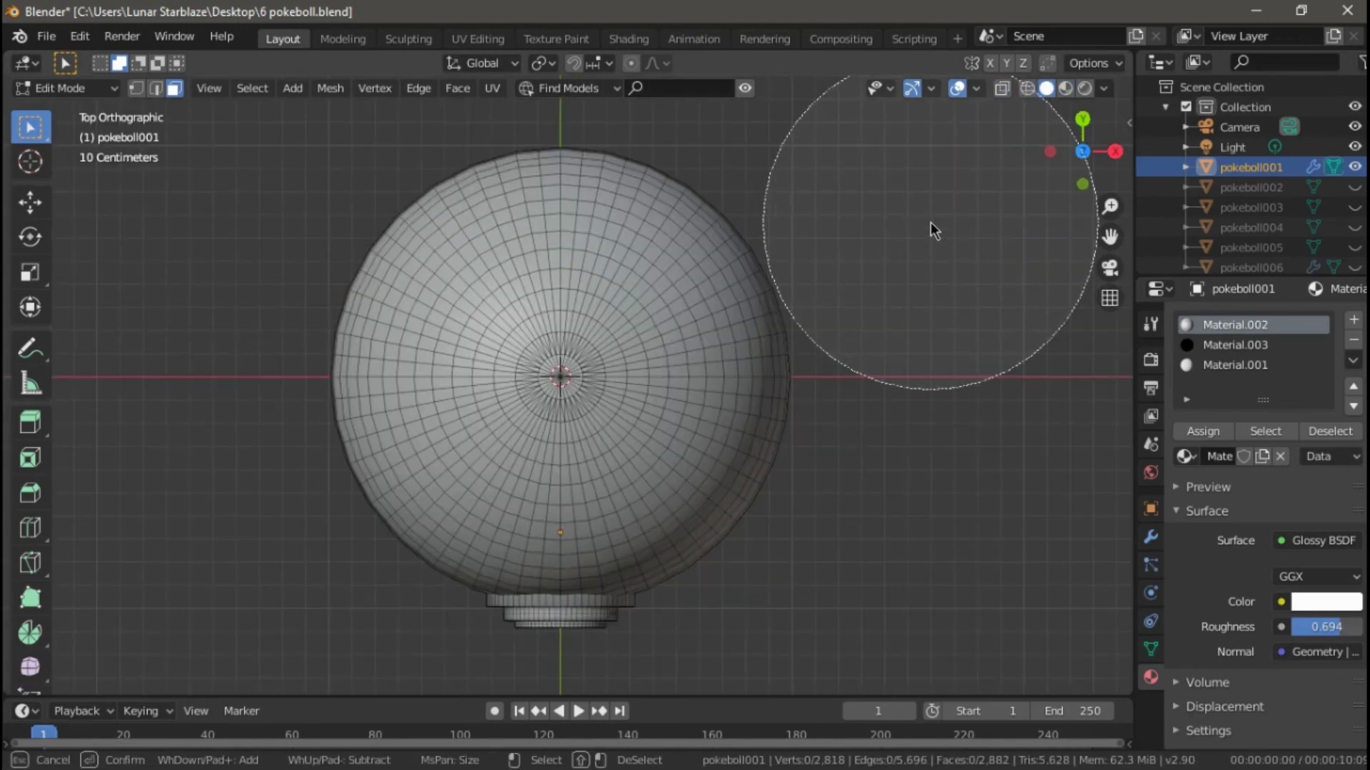
drag(930, 221, 559, 359)
scroll(559, 360, down, 3)
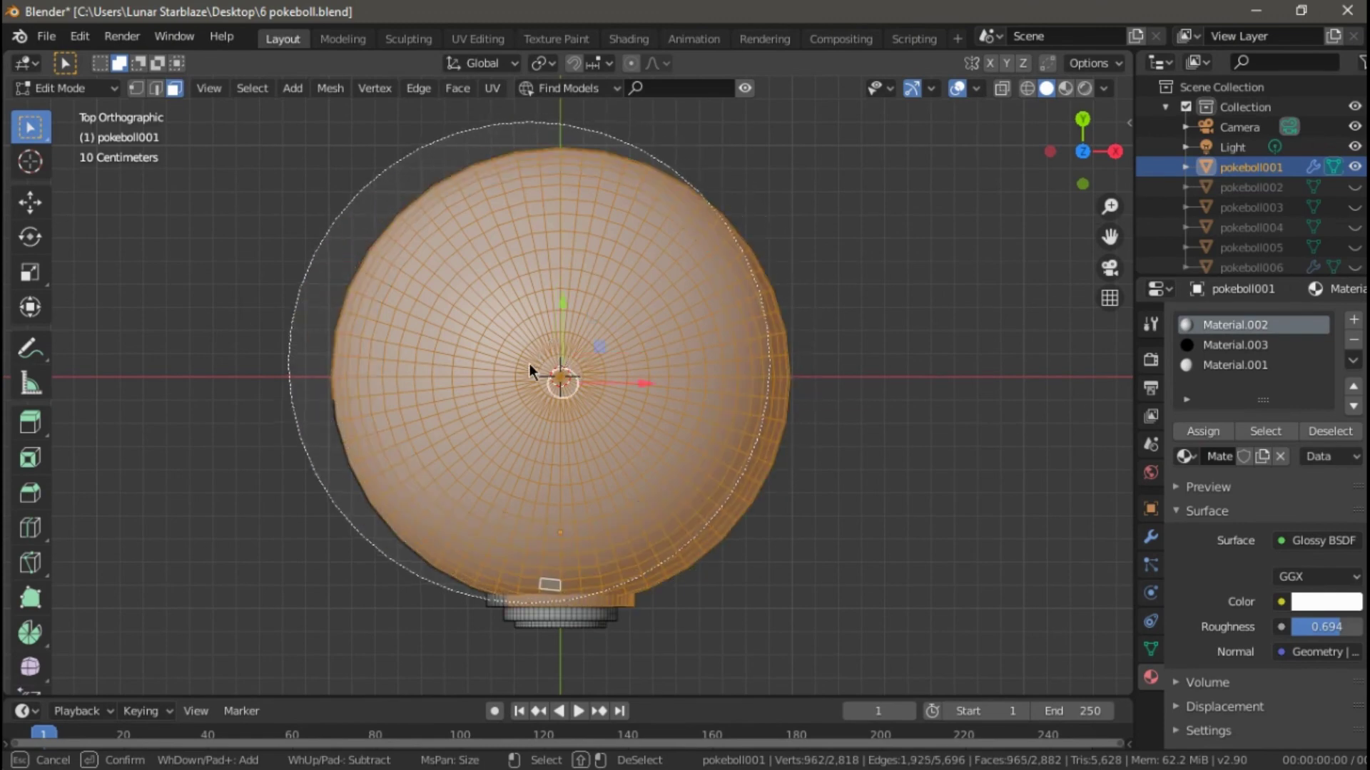
right_click(927, 220)
middle_drag(927, 220, 938, 226)
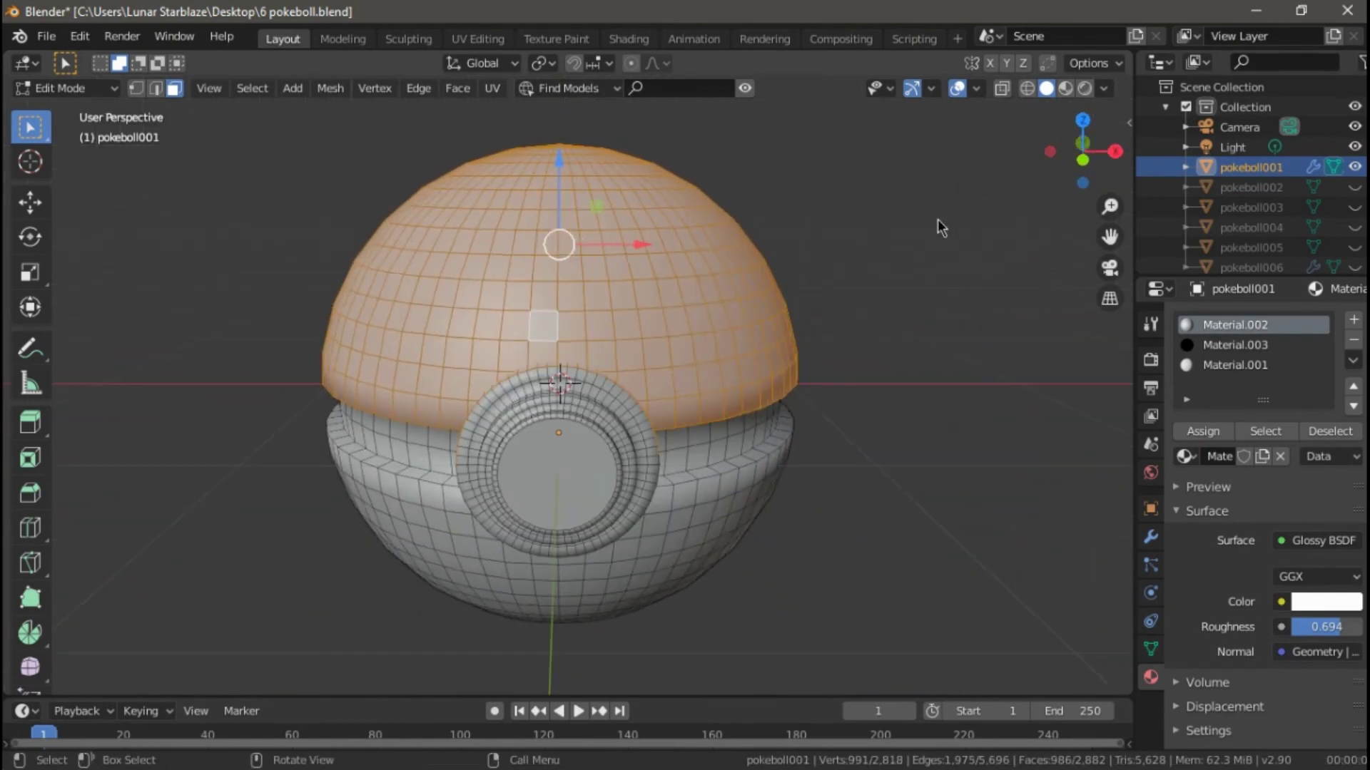
middle_drag(753, 451, 525, 447)
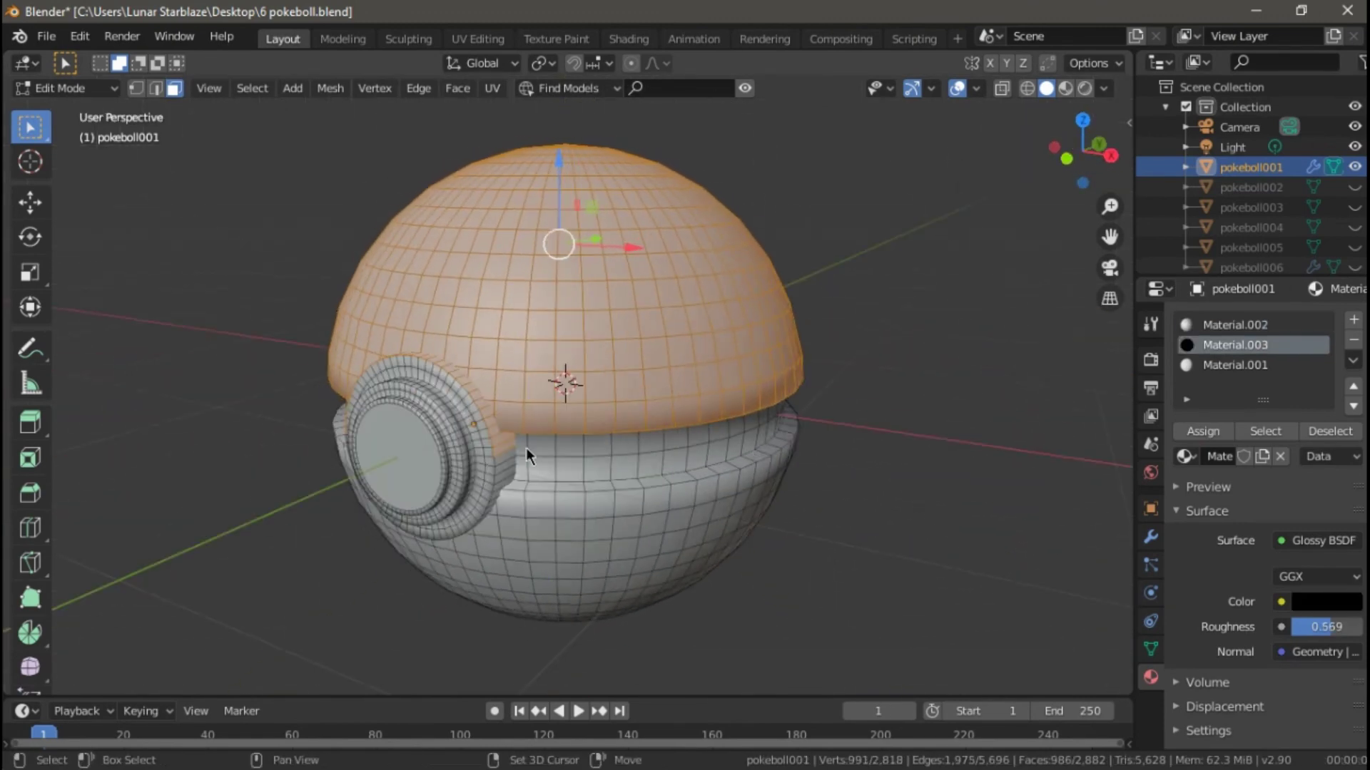
mouse_move(866, 539)
middle_down()
mouse_move(771, 443)
mouse_move(955, 461)
middle_up()
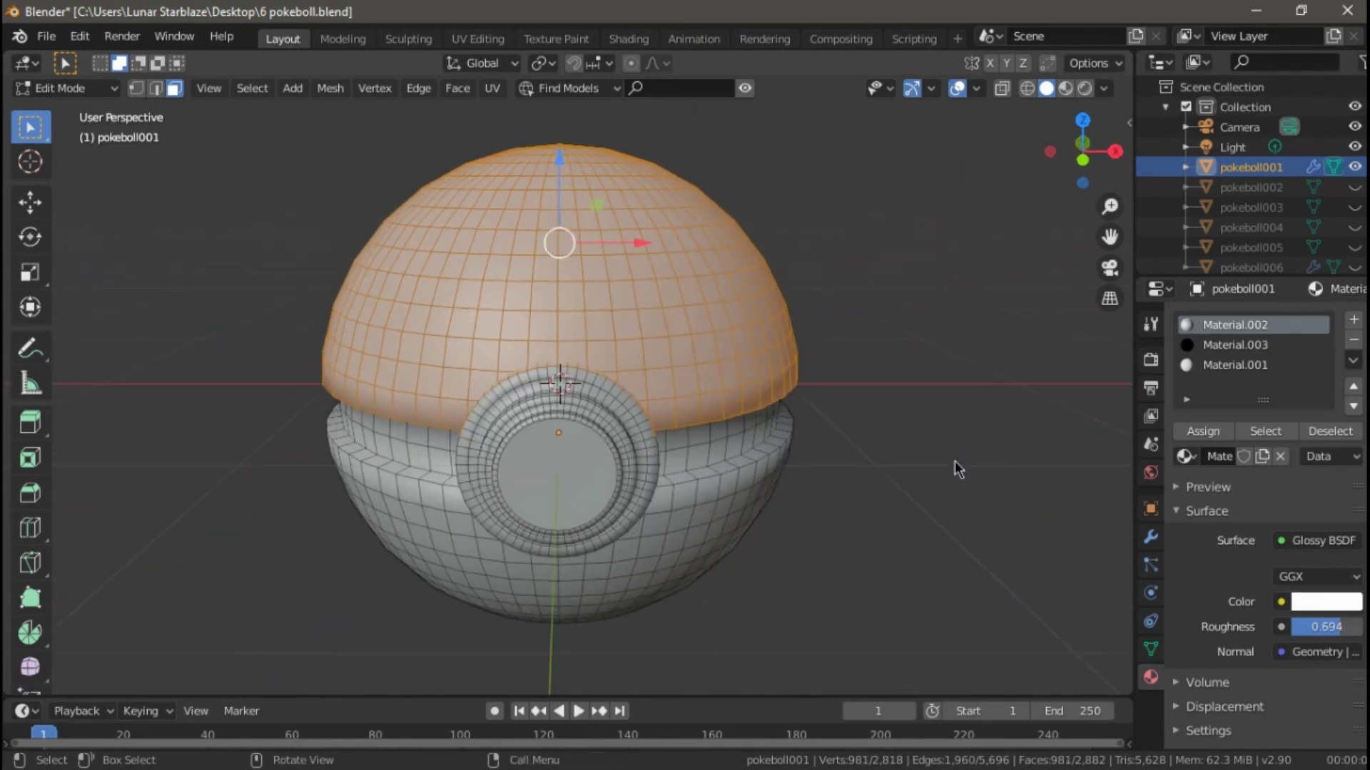
Set Material.001 to a red Glossy BSDF with roughness 0.361
click(1235, 365)
click(1318, 540)
click(1117, 187)
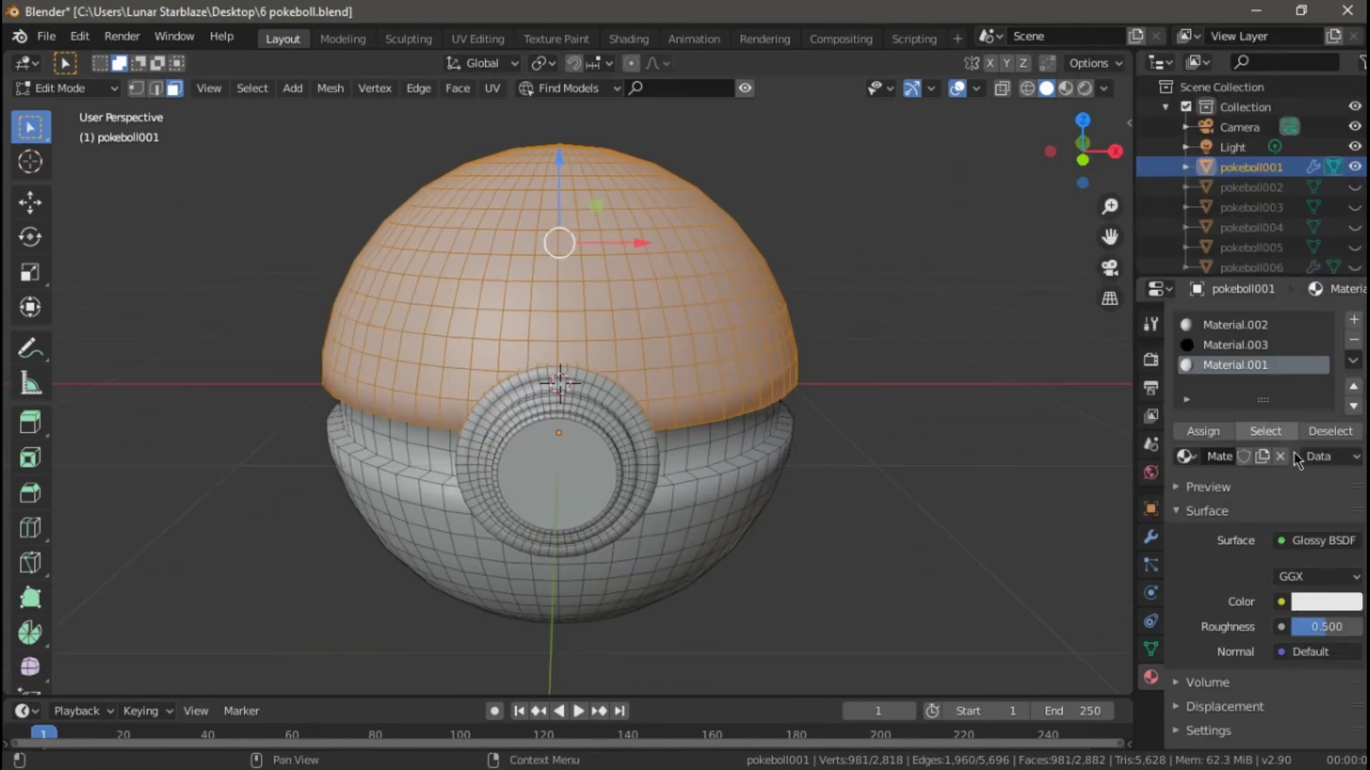
click(1325, 601)
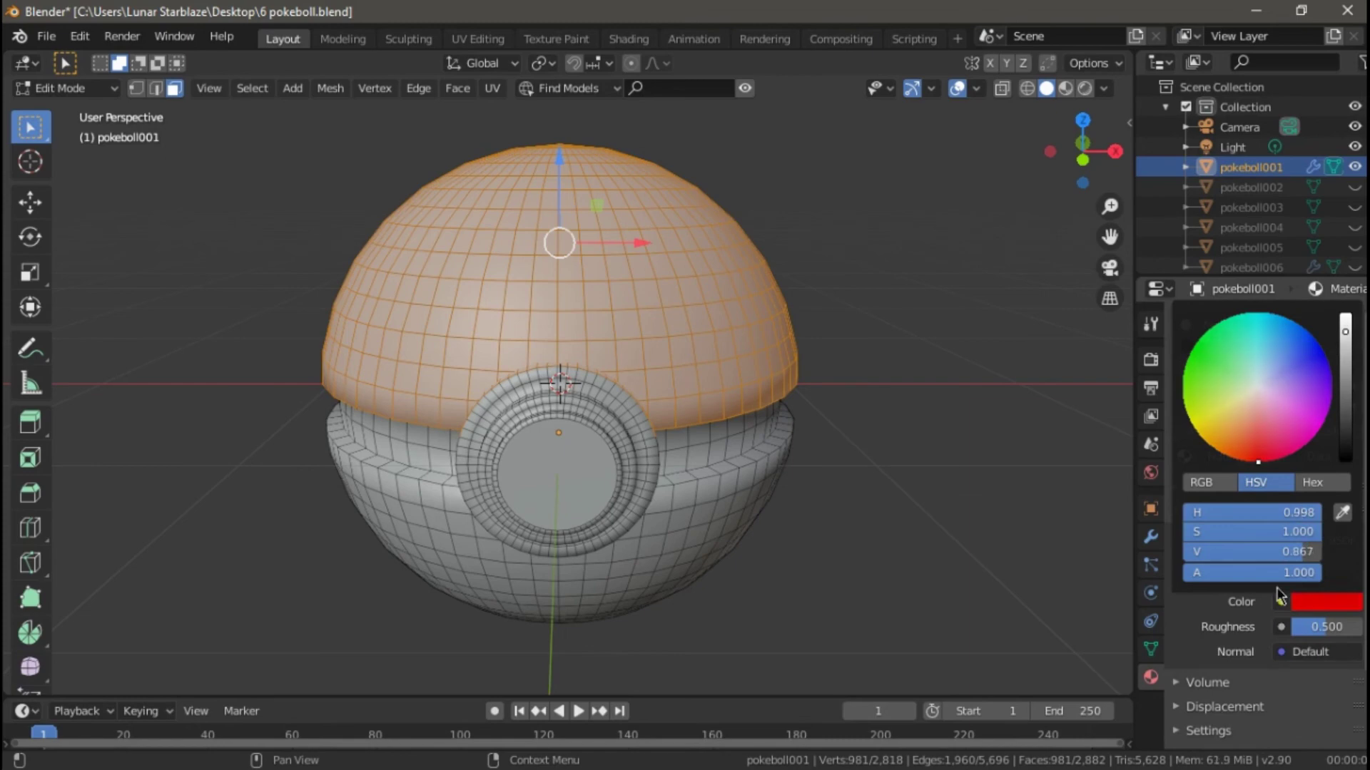
drag(1317, 628, 1299, 627)
scroll(1248, 632, down, 3)
click(1185, 666)
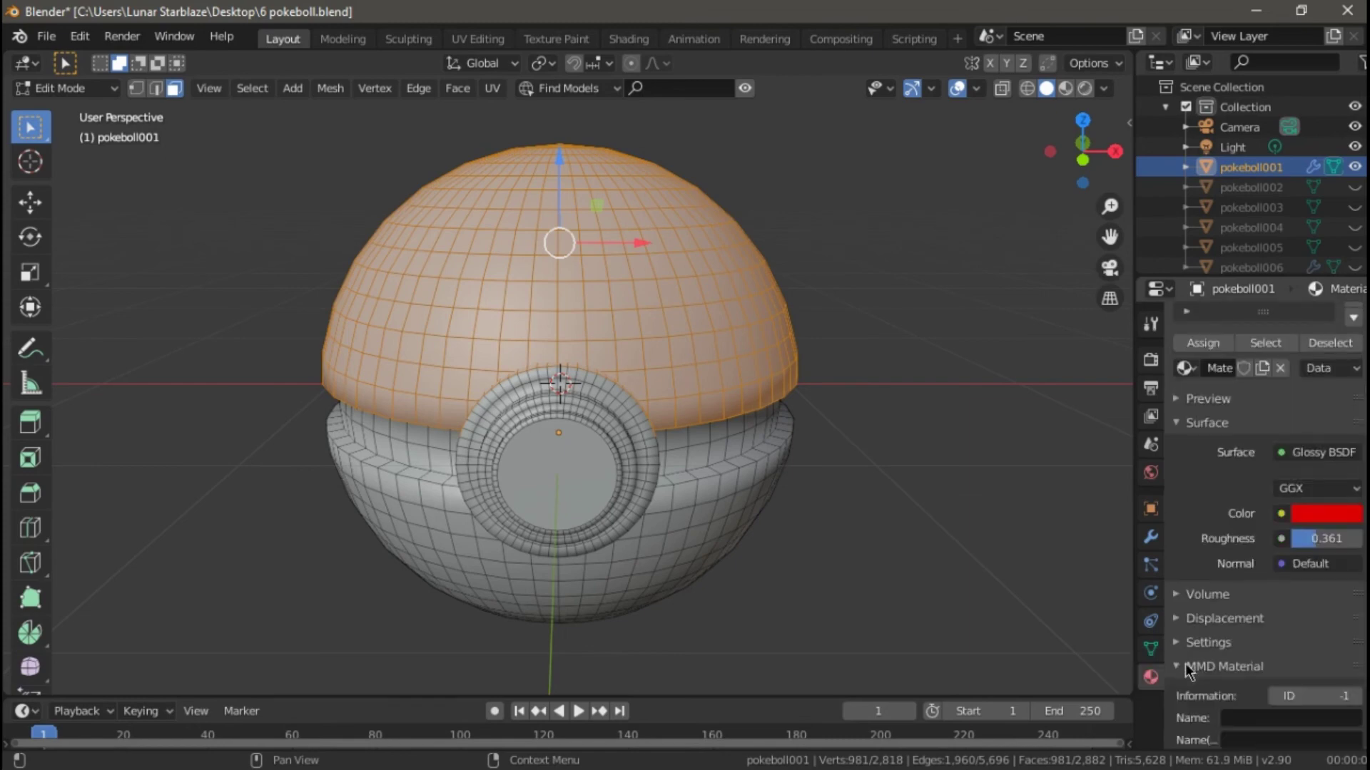
Check Material.001's Normal and Volume options, then assign it to the top half
click(1328, 564)
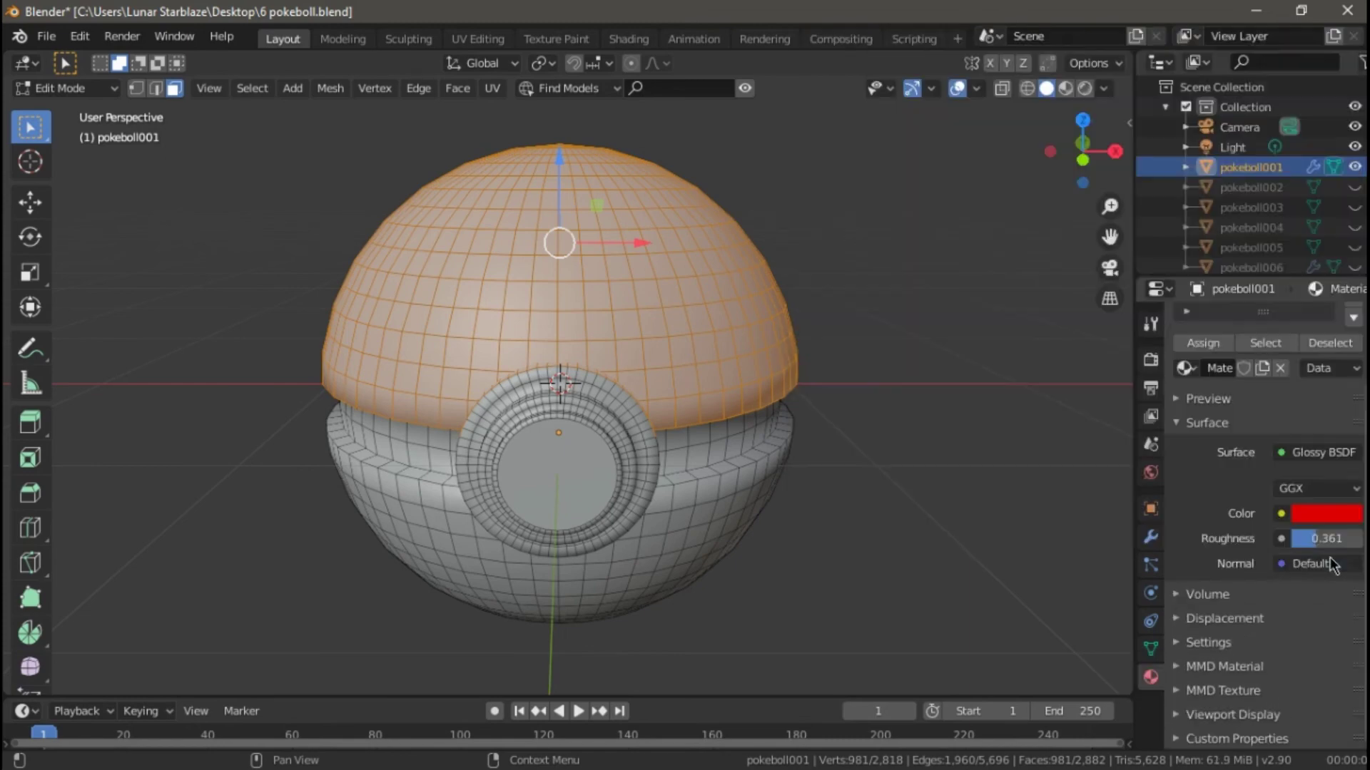
scroll(1248, 607, up, 1)
click(1186, 593)
click(1297, 625)
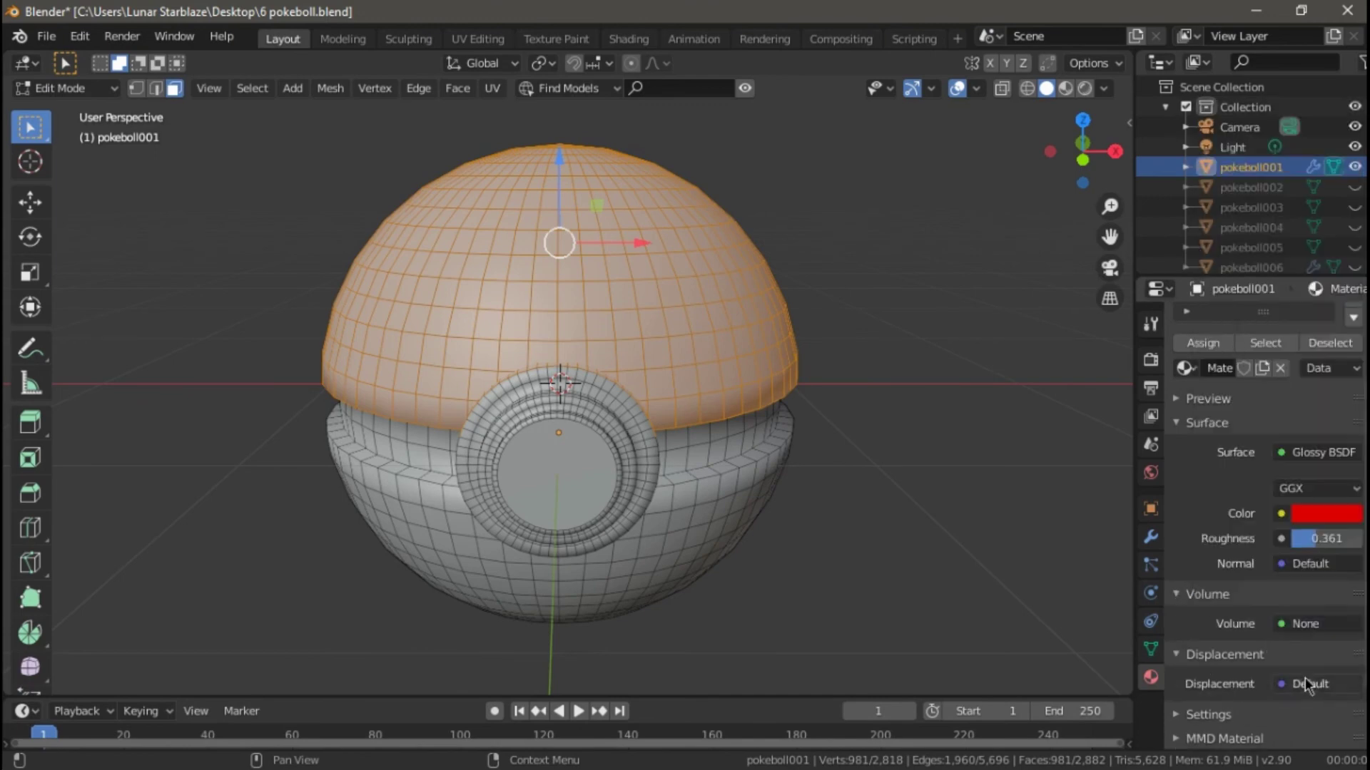
click(1186, 596)
scroll(1205, 399, up, 5)
click(1203, 434)
Show Material Preview and select faces on the button
click(1065, 88)
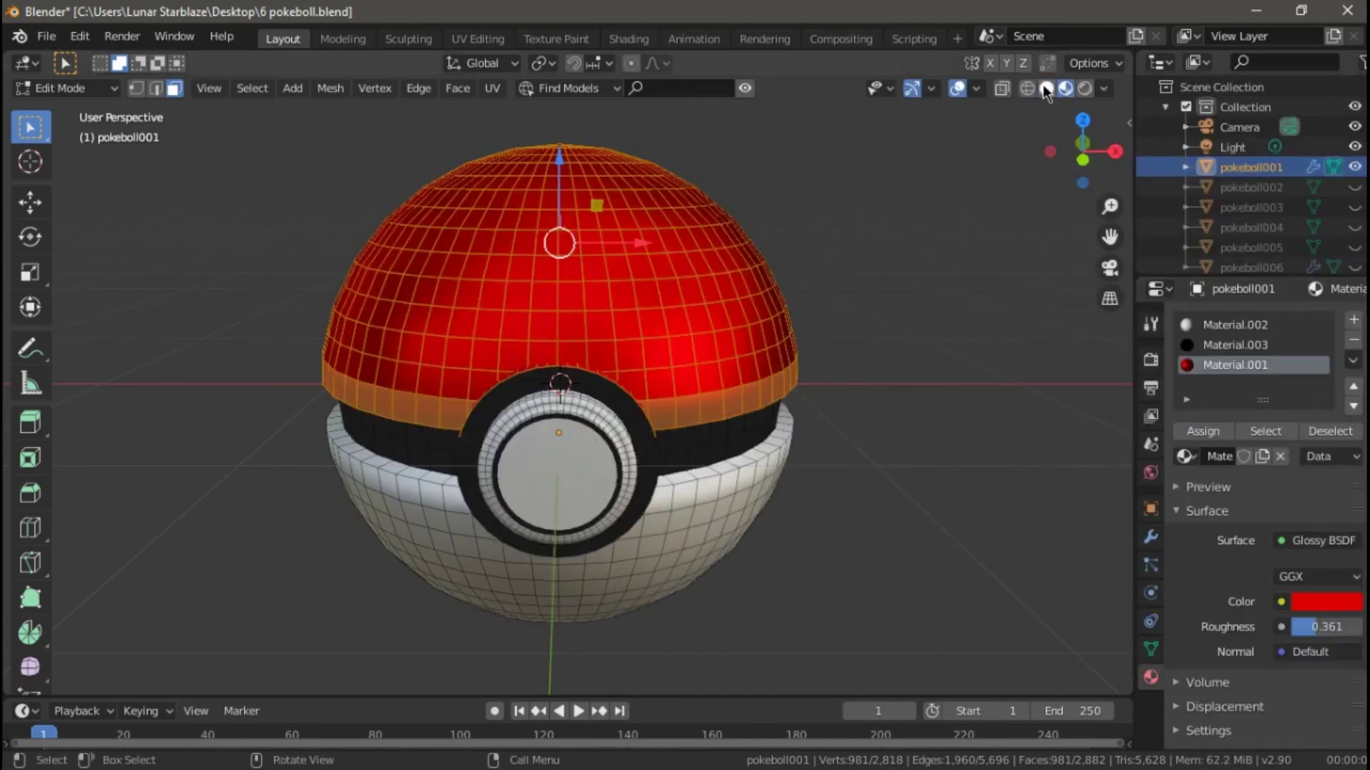
mouse_move(977, 214)
middle_down()
mouse_move(978, 297)
mouse_move(977, 236)
middle_up()
click(1065, 88)
middle_drag(977, 187, 978, 189)
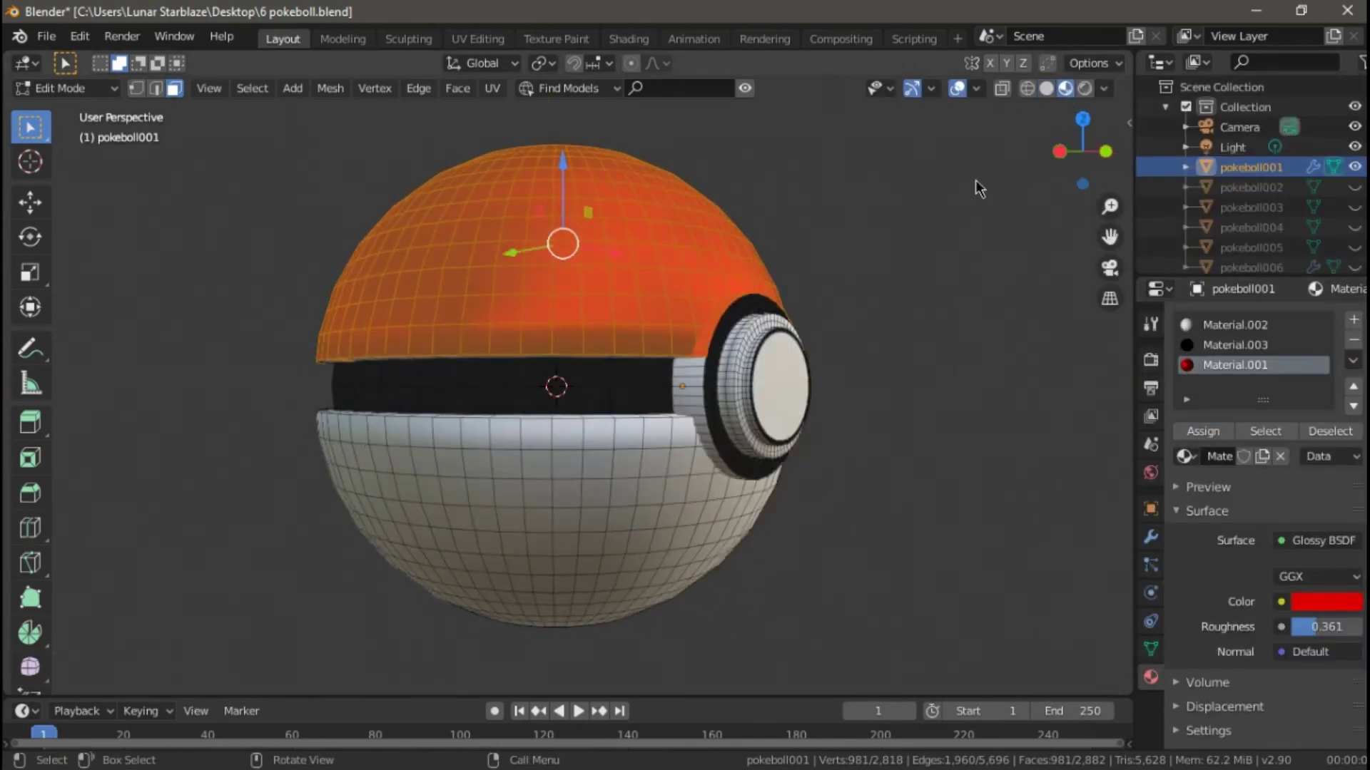
shift+click(797, 423)
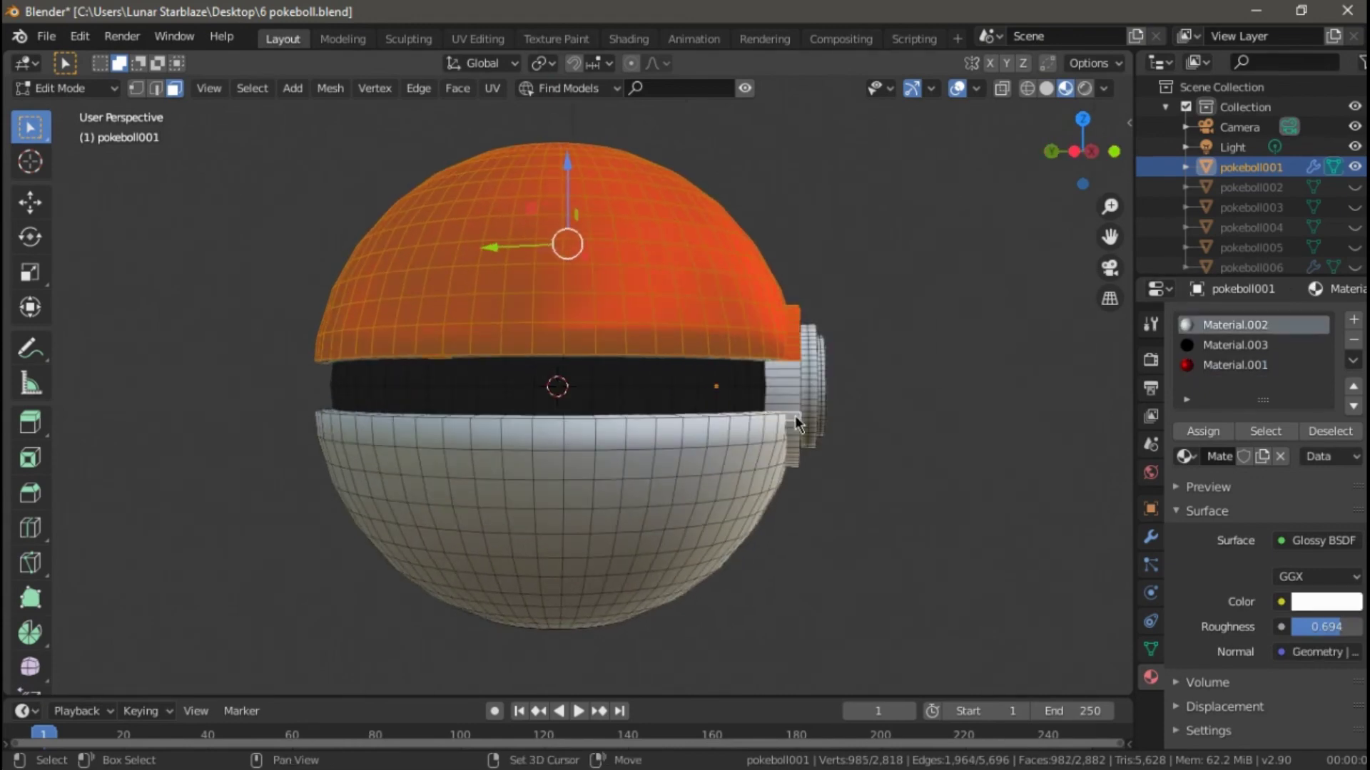
click(785, 381)
middle_drag(772, 410, 726, 421)
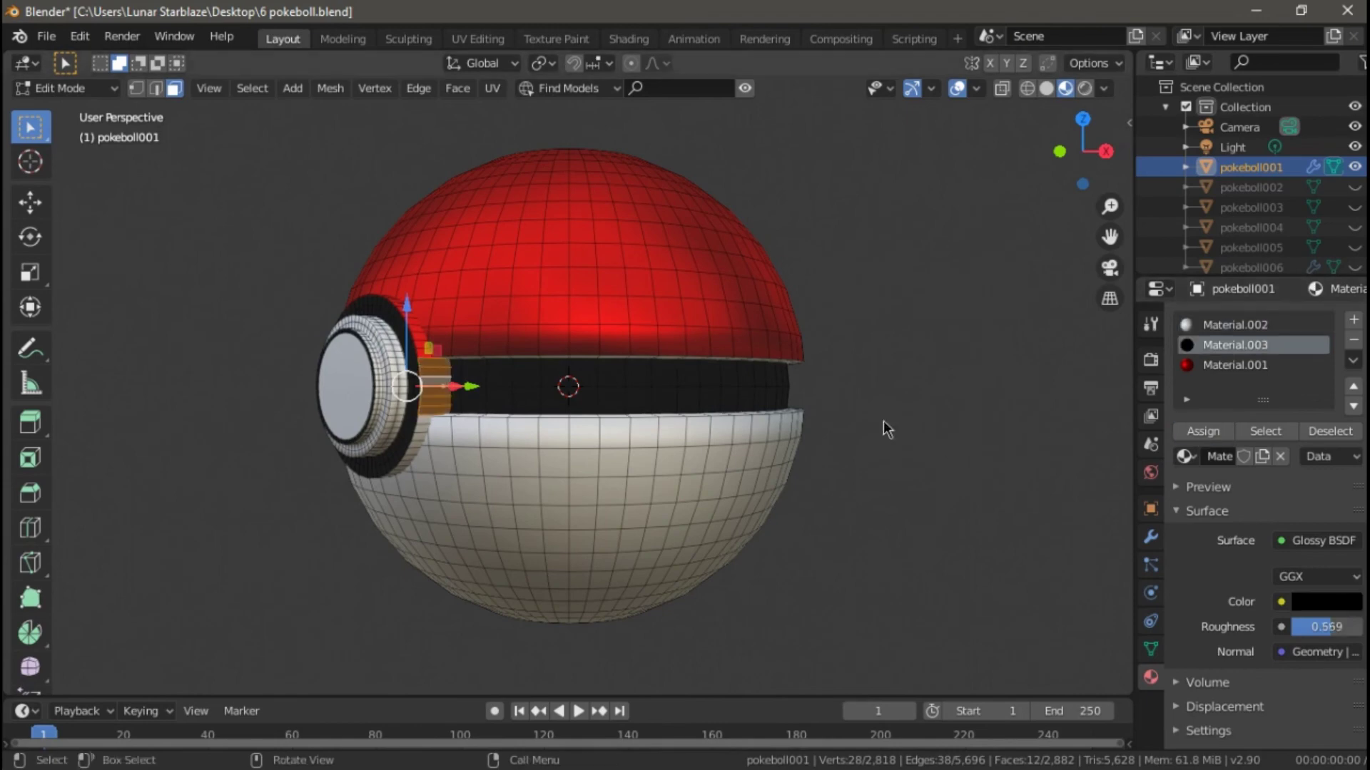
Select faces and vertical loops just above the band and on the underside
click(456, 349)
middle_drag(457, 349, 475, 293)
alt+click(564, 289)
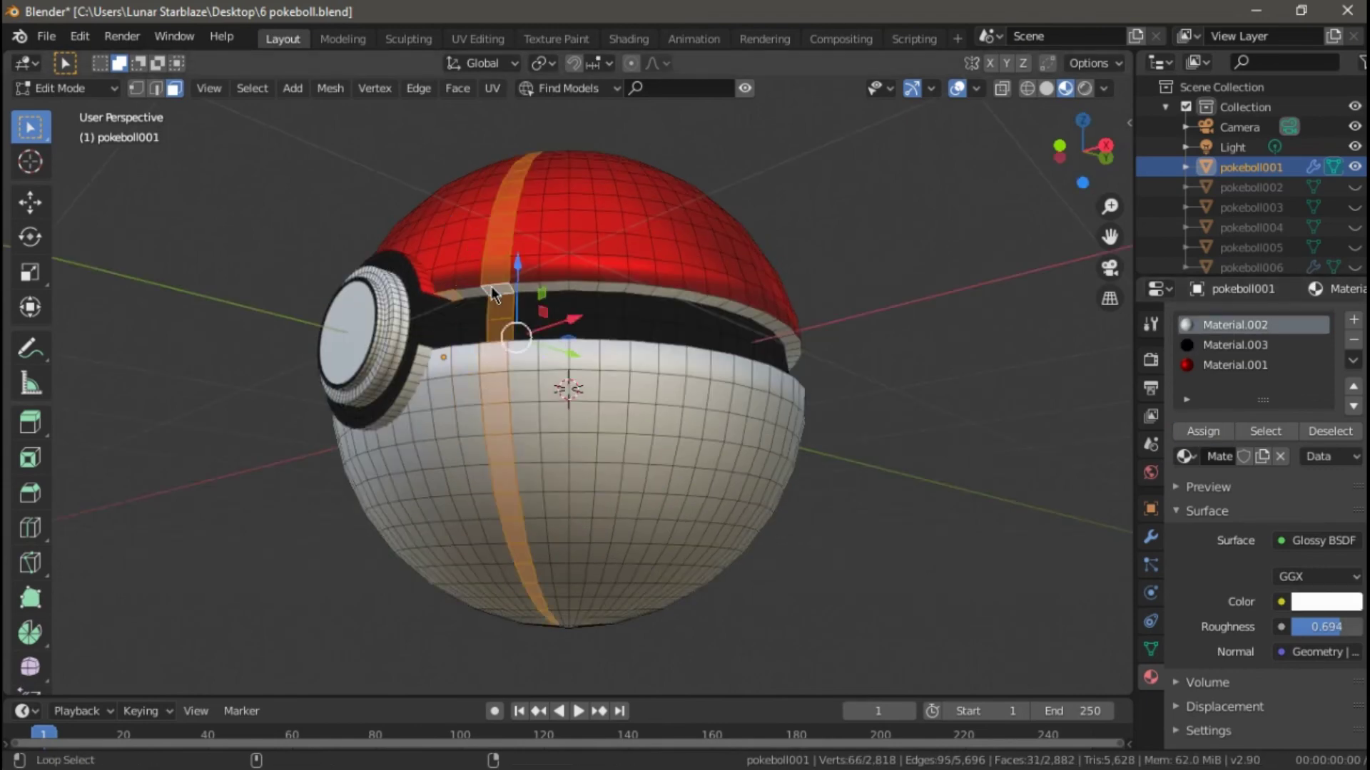
click(581, 287)
alt+click(555, 293)
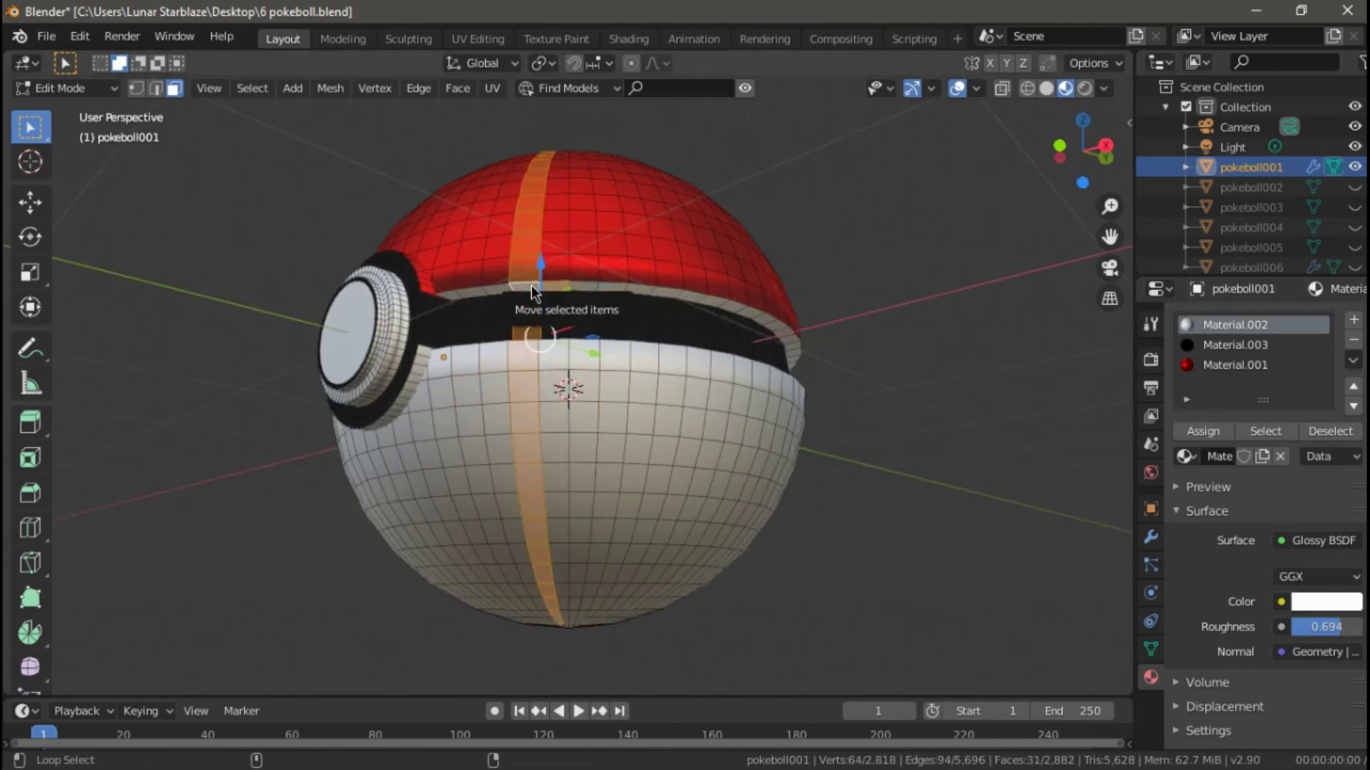
click(542, 293)
middle_drag(542, 292, 534, 196)
alt+click(577, 198)
click(565, 372)
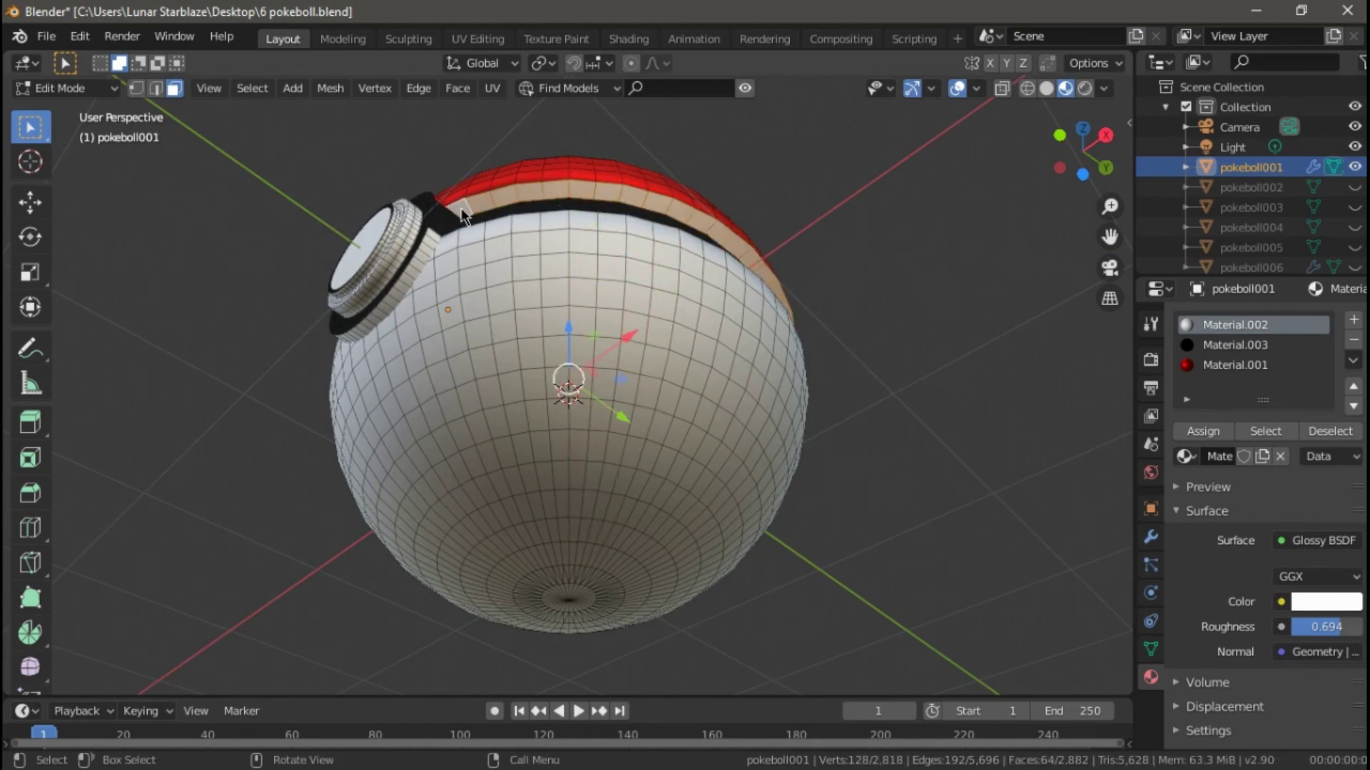
middle_drag(918, 319, 528, 550)
Brush-select the faces around the button base and make black Material.003 active
click(1234, 345)
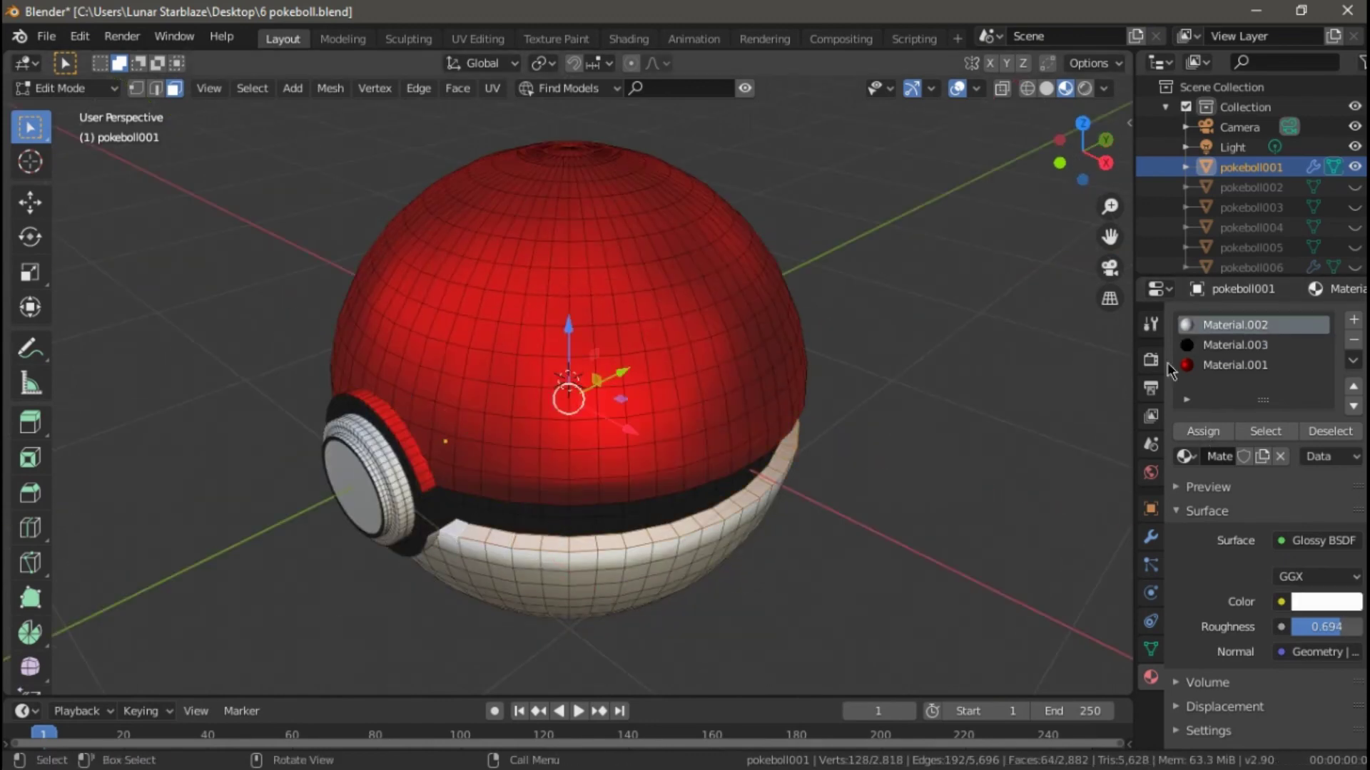
middle_drag(989, 538, 658, 179)
click(430, 209)
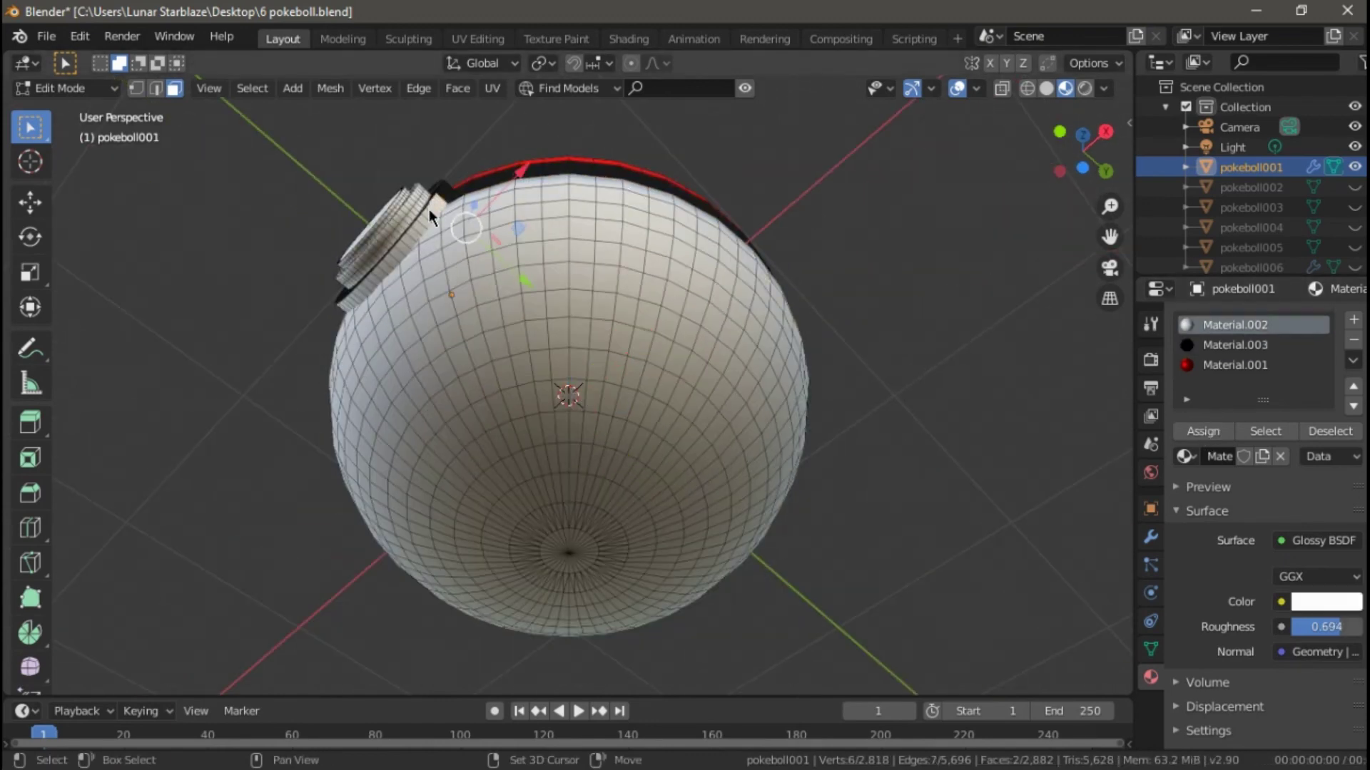
key(c)
scroll(426, 214, up, 5)
scroll(427, 214, up, 3)
scroll(426, 214, up, 3)
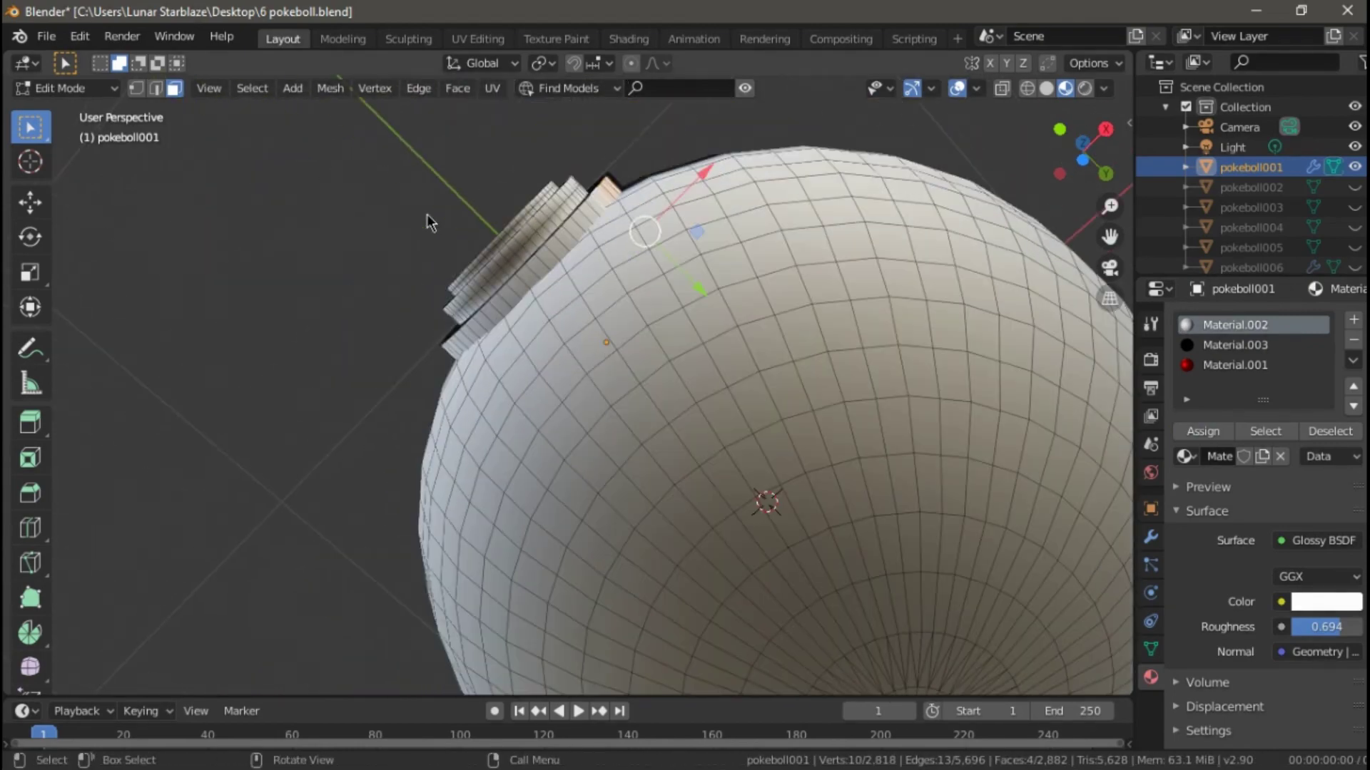
drag(599, 213, 592, 207)
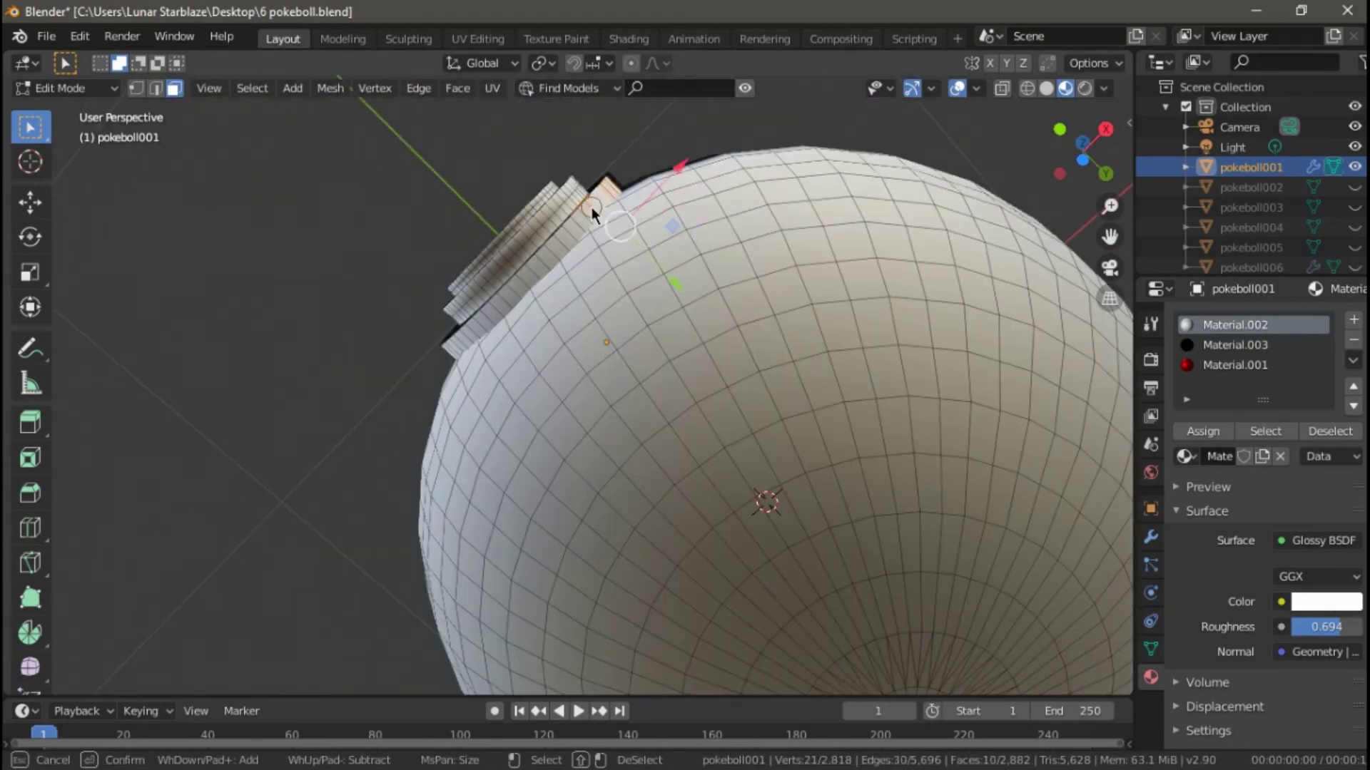
right_click(456, 348)
middle_drag(580, 217, 595, 309)
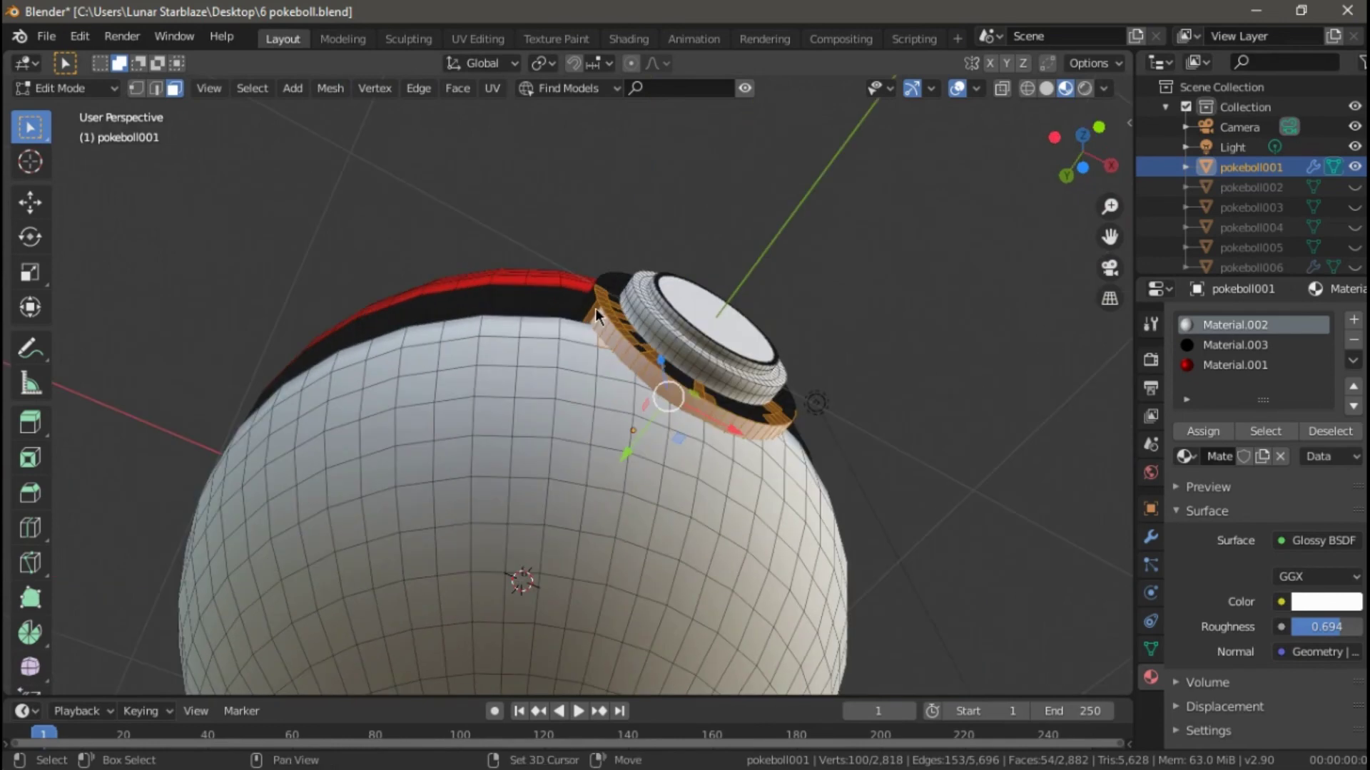
shift+click(601, 312)
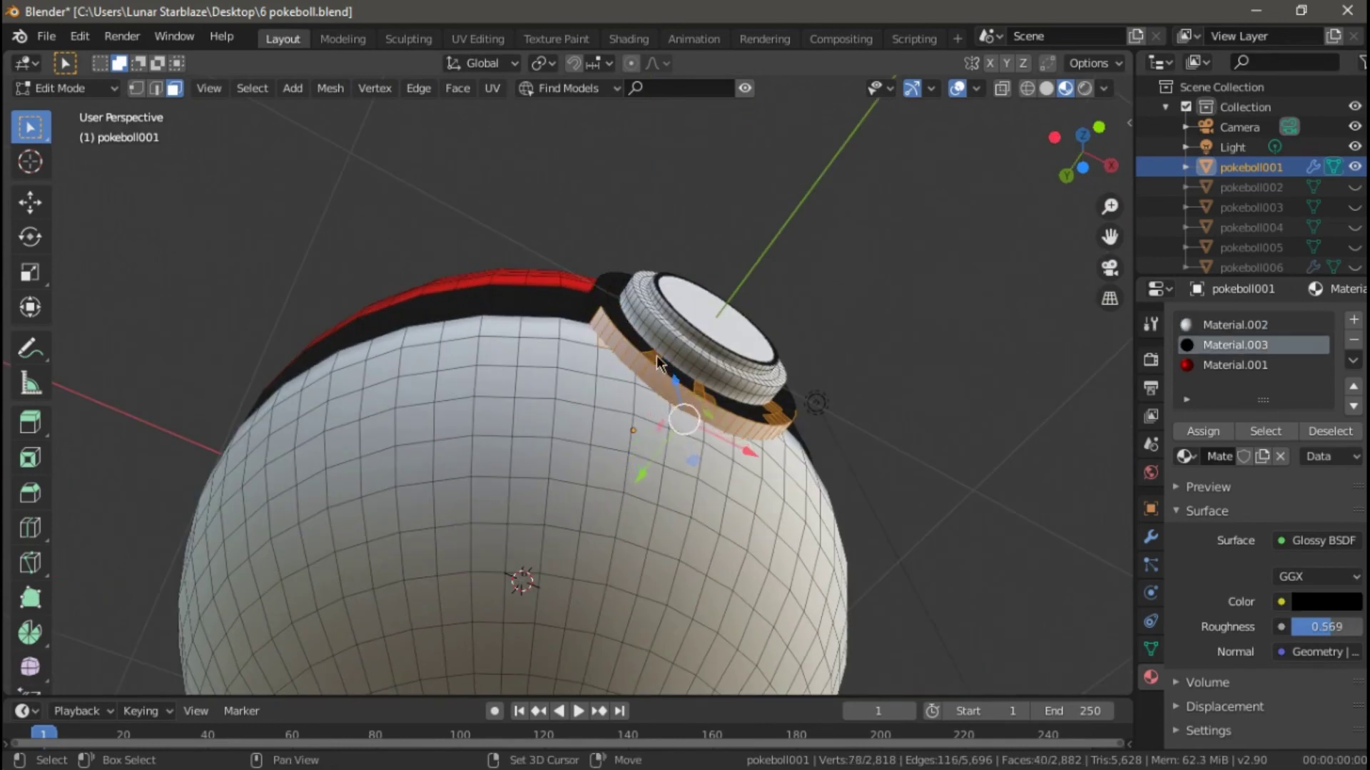
shift+click(784, 424)
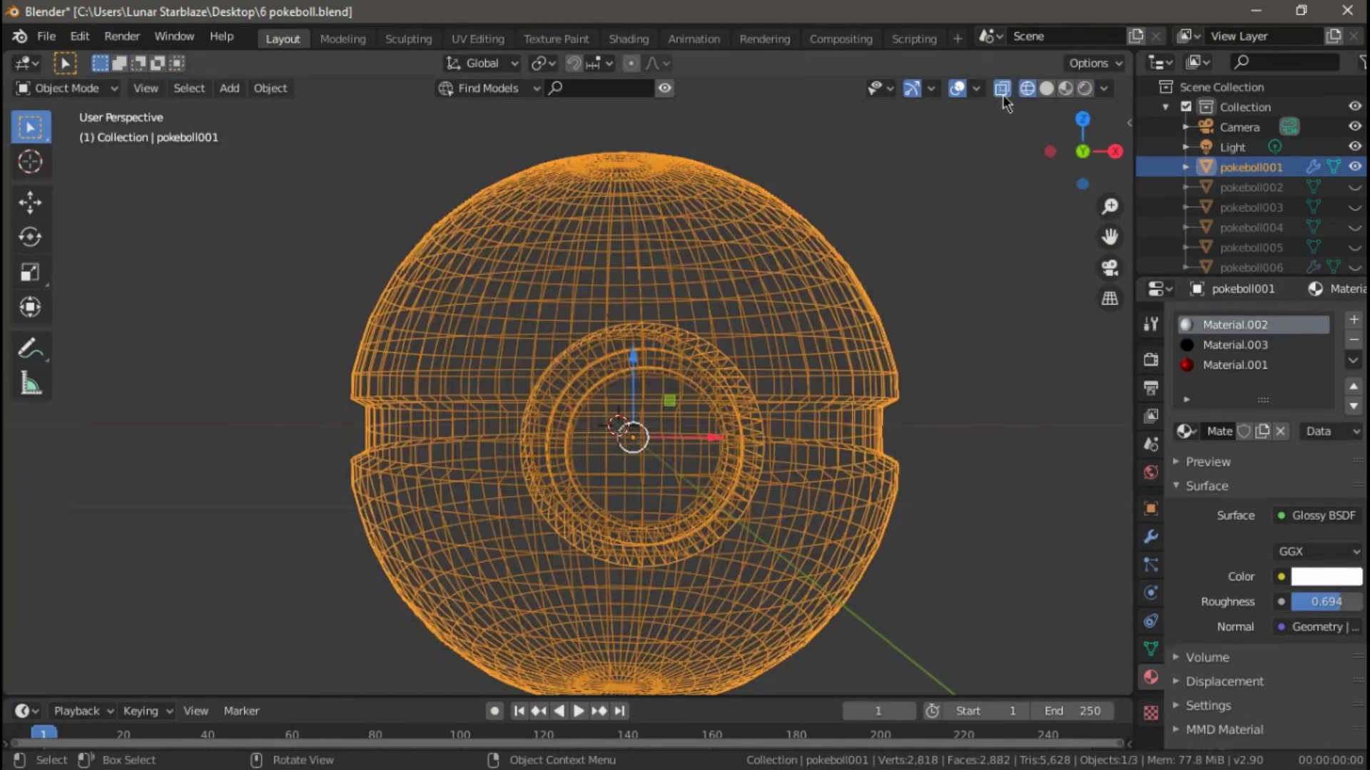
Add a floor plane scaled by 10 and lower it to sit at the ball's bottom
key(shift+a)
text(10)
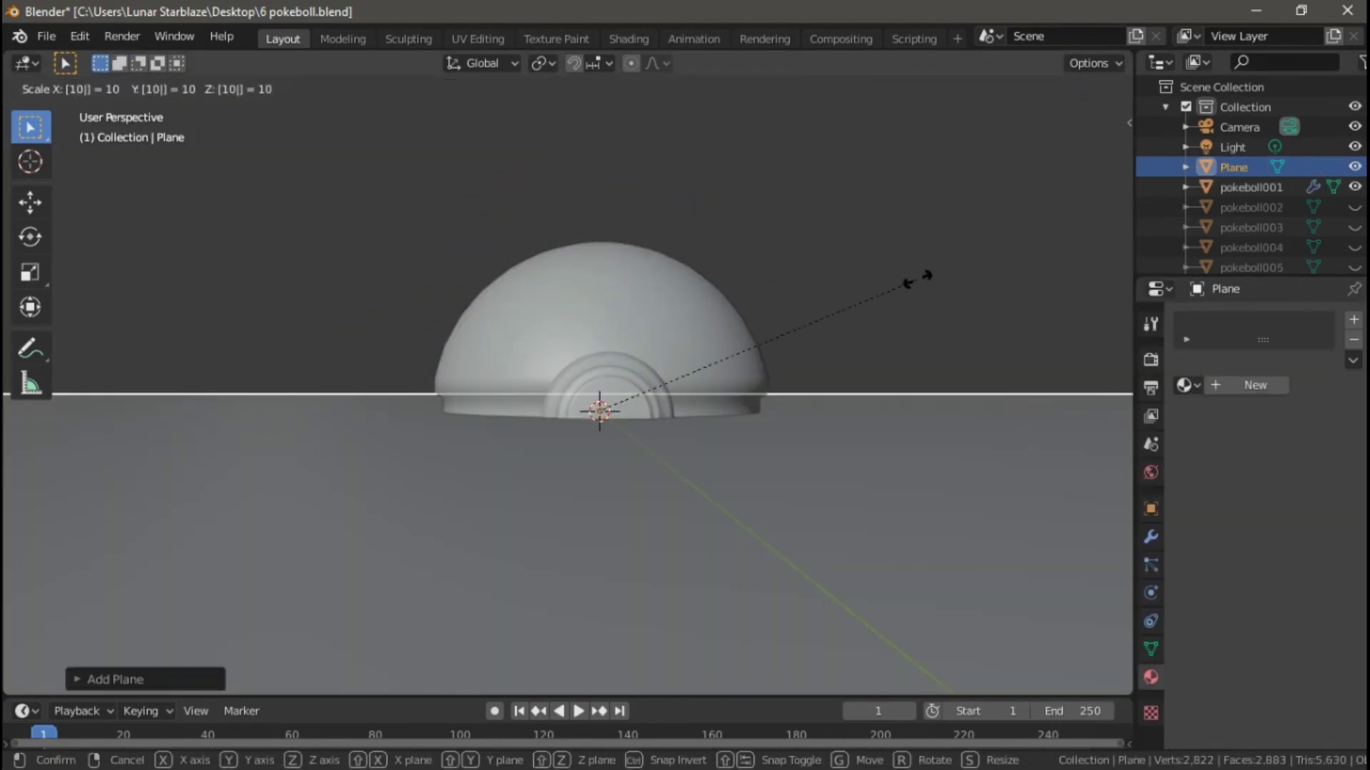
key(Return)
key(g)
key(z)
click(602, 464)
key(KP_1)
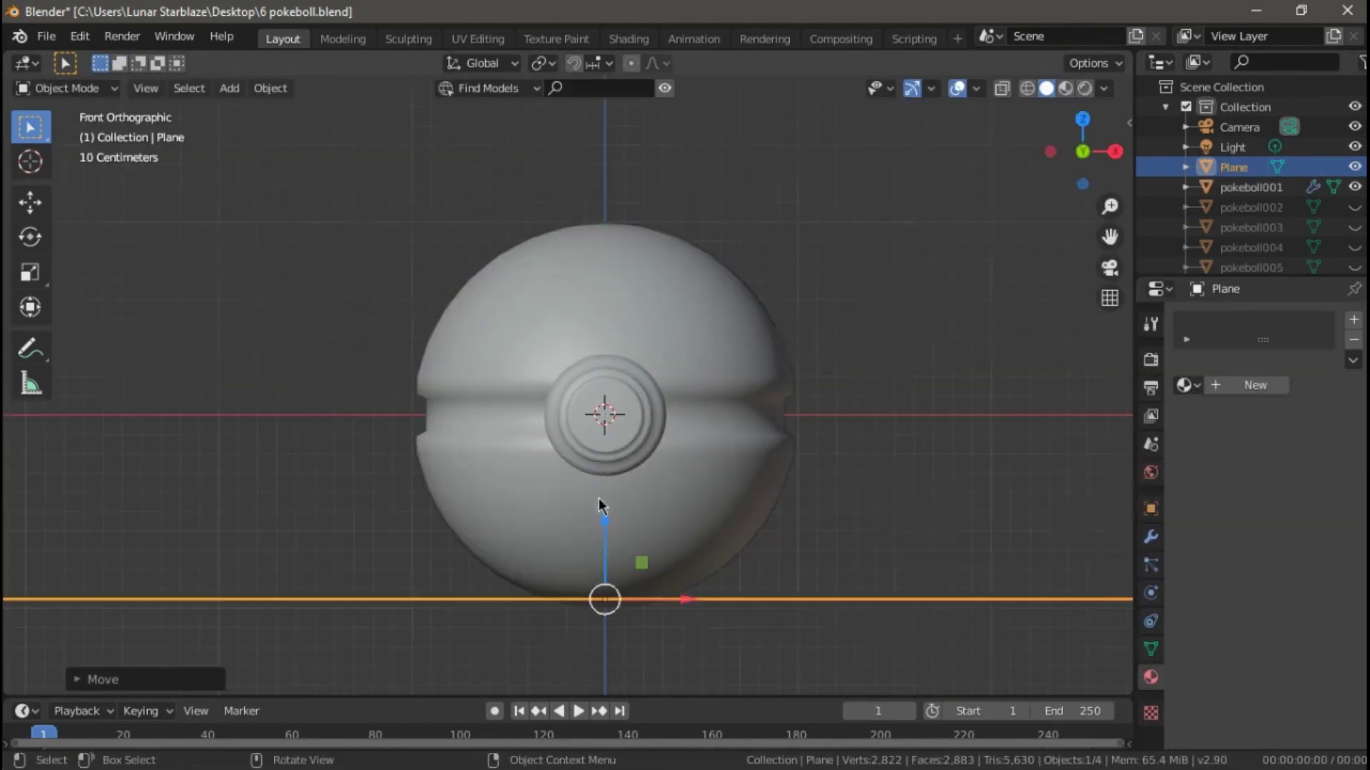
key(g)
key(z)
click(649, 512)
Add a second plane at the centre and stand it upright with a 90° X rotation
key(shift+a)
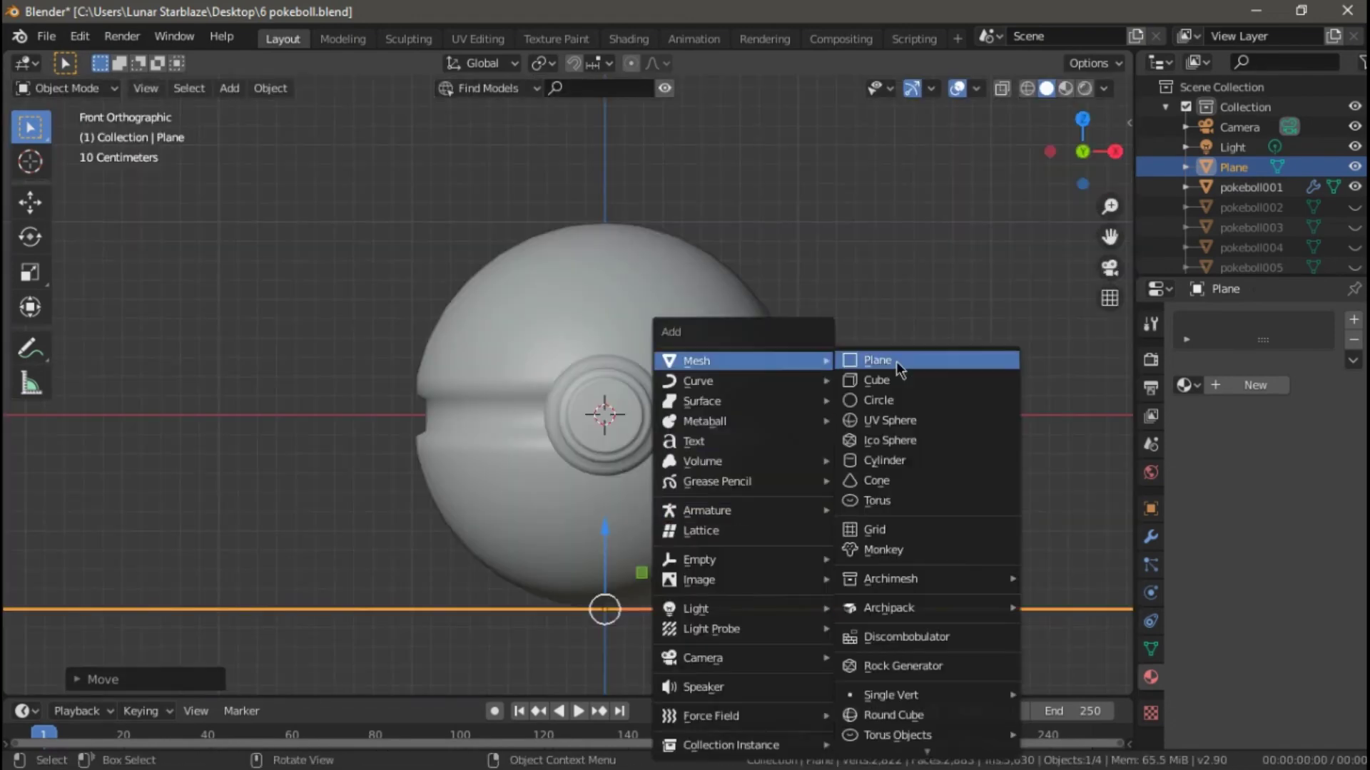
click(896, 361)
key(ctrl+z)
key(ctrl+a)
key(Escape)
key(ctrl+shift+z)
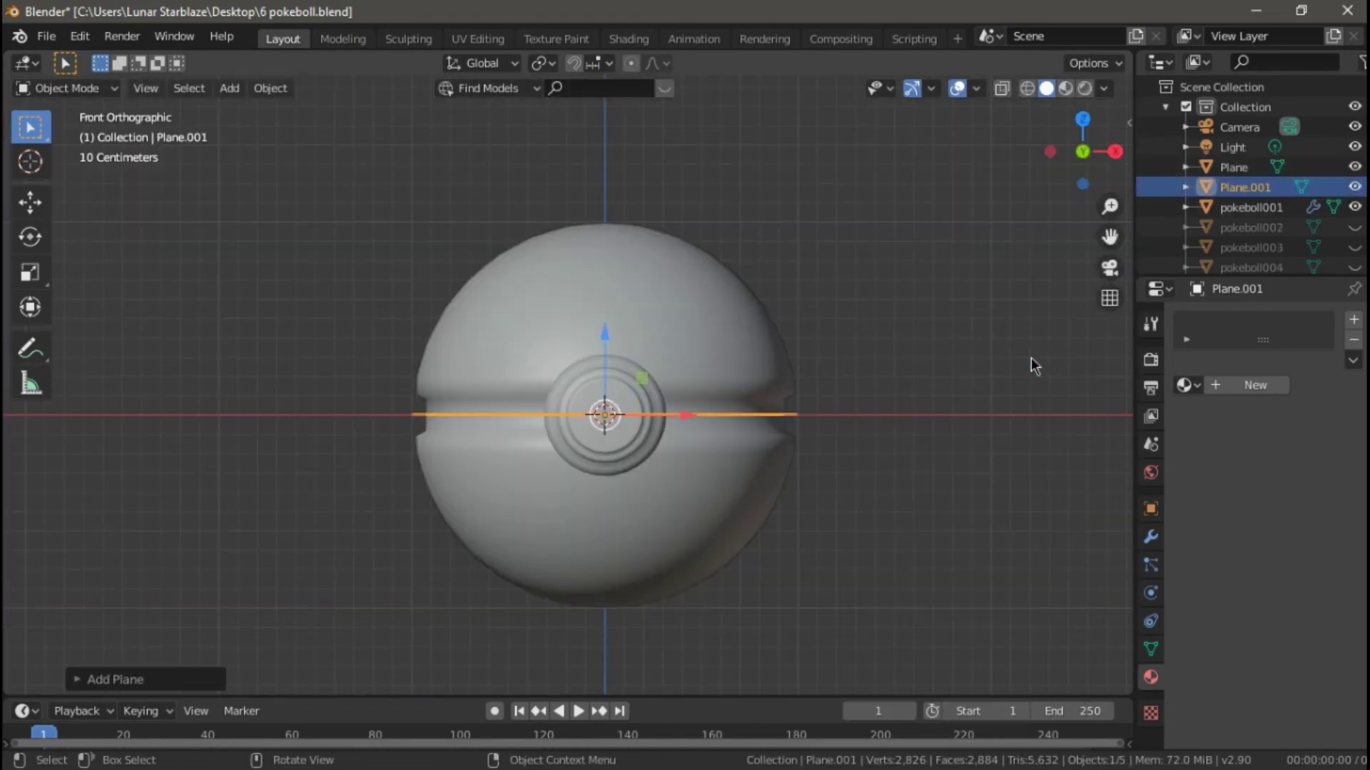
text(rx90)
key(Return)
Enlarge the upright backdrop plane by 100 and push it behind the ball
key(s)
text(100)
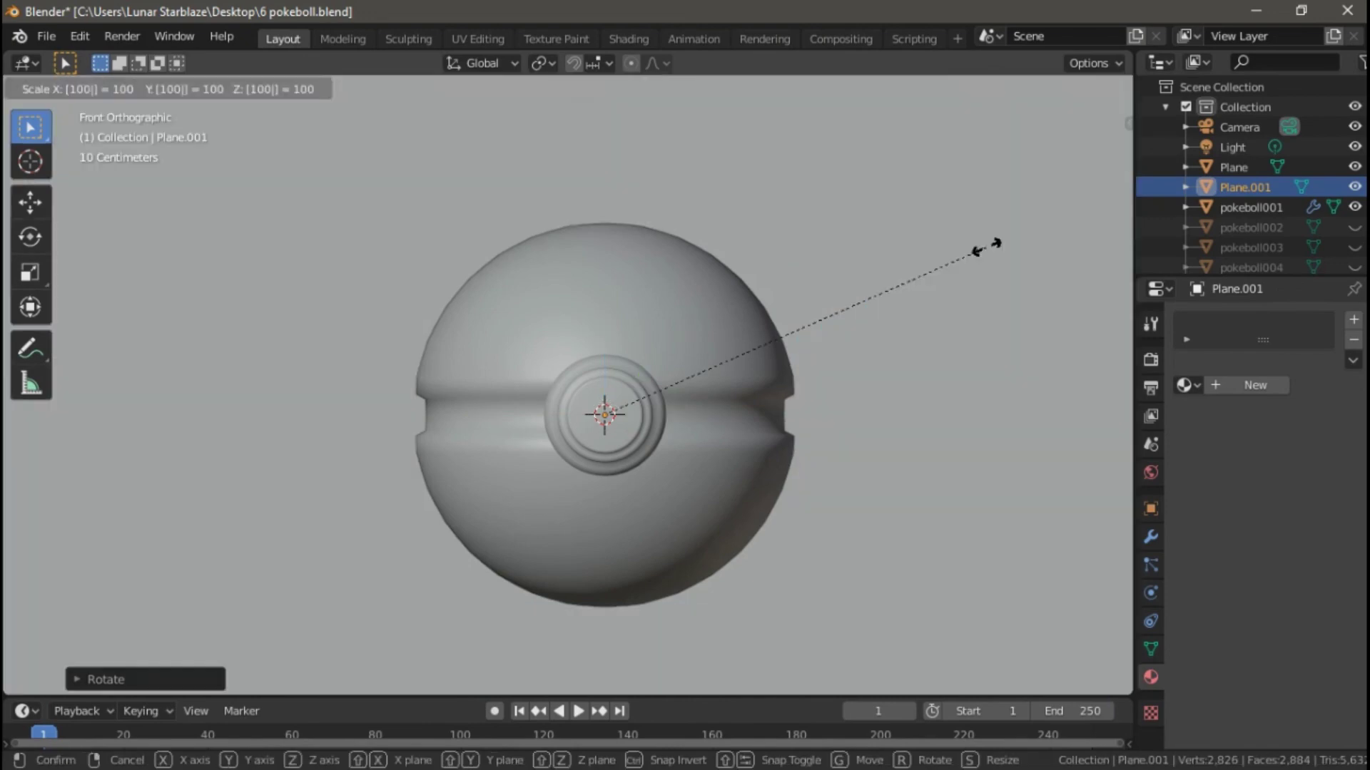
key(Return)
scroll(986, 246, down, 6)
middle_drag(986, 246, 760, 359)
key(KP_3)
scroll(749, 412, up, 4)
drag(748, 412, 1099, 410)
key(alt+a)
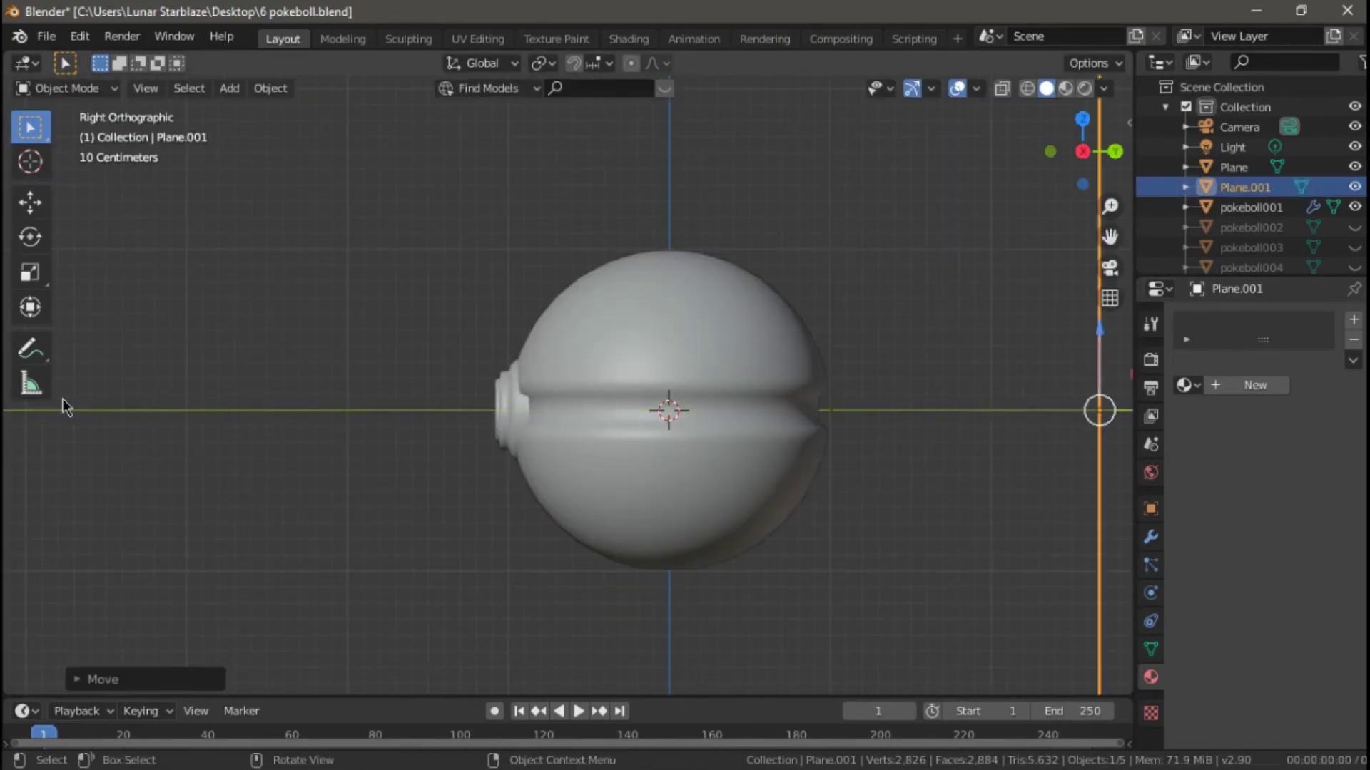
scroll(837, 380, down, 3)
Settle the backdrop's position, then select the light and make it a Spot light
key(g)
click(1009, 391)
key(KP_4)
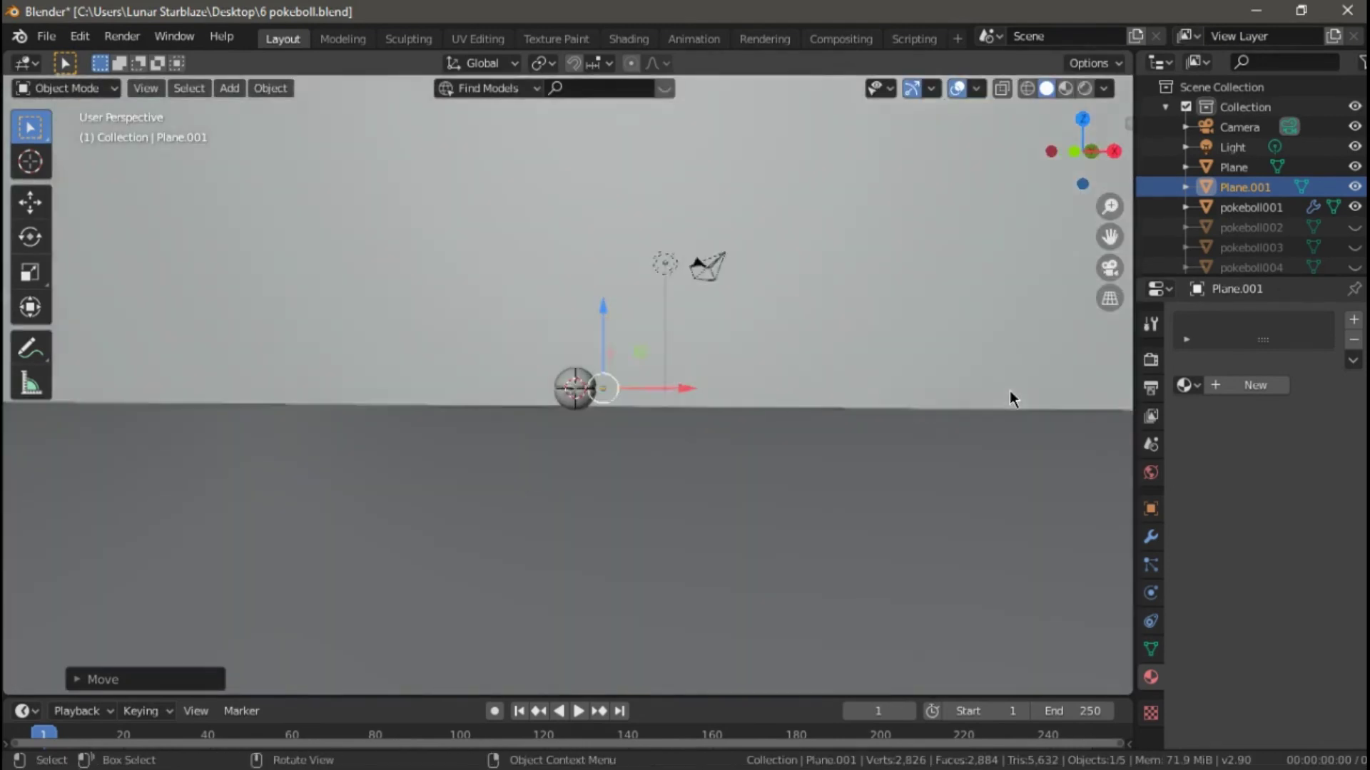
click(642, 270)
click(1289, 404)
Shift the spot light sideways along X and check the framing through the camera
middle_drag(901, 527, 899, 239)
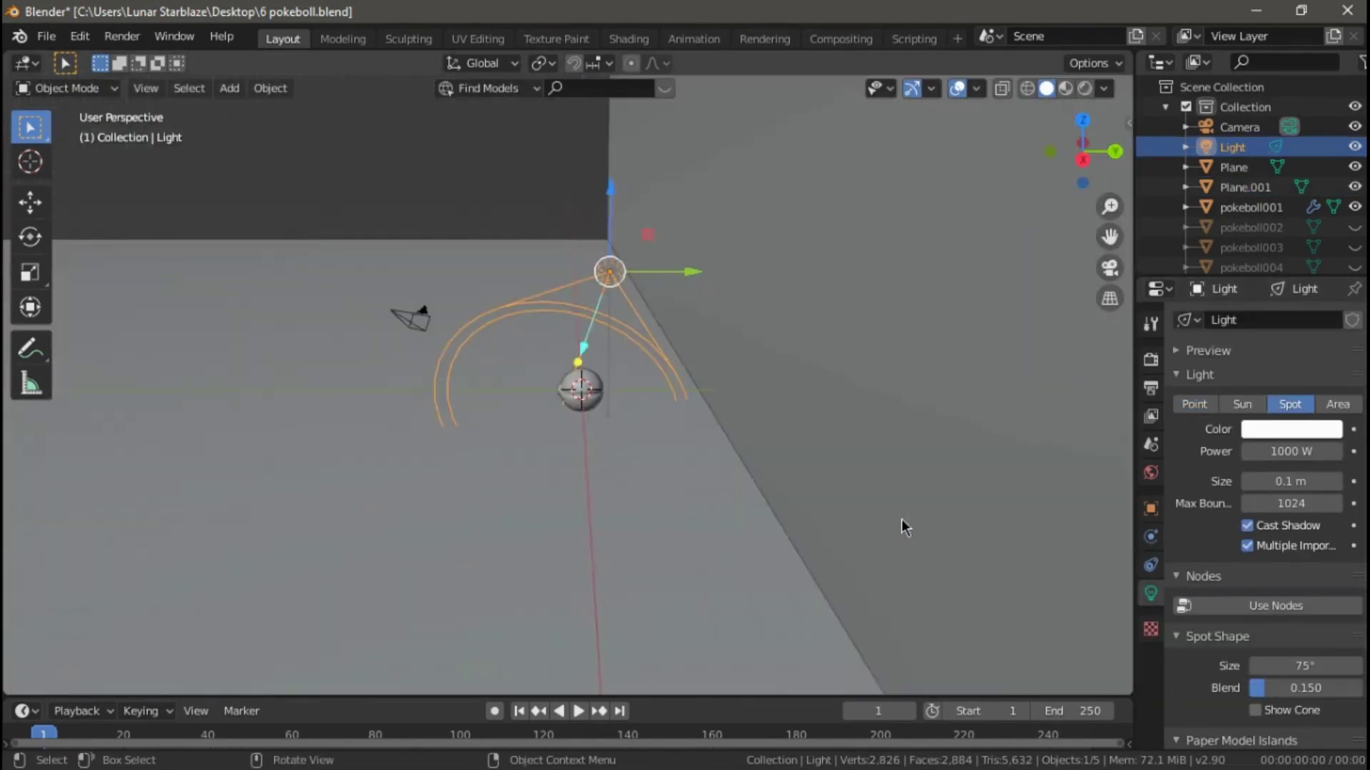
drag(697, 257, 711, 222)
click(711, 222)
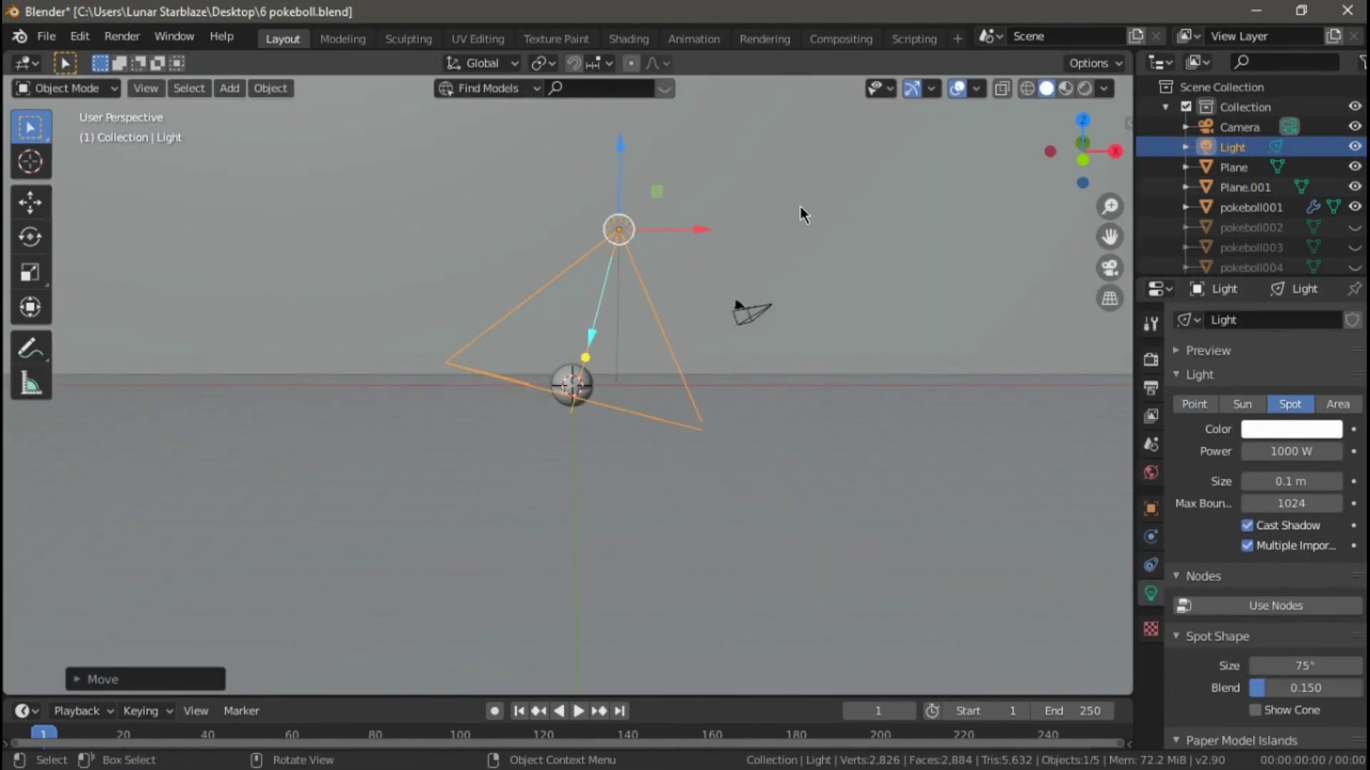
key(KP_0)
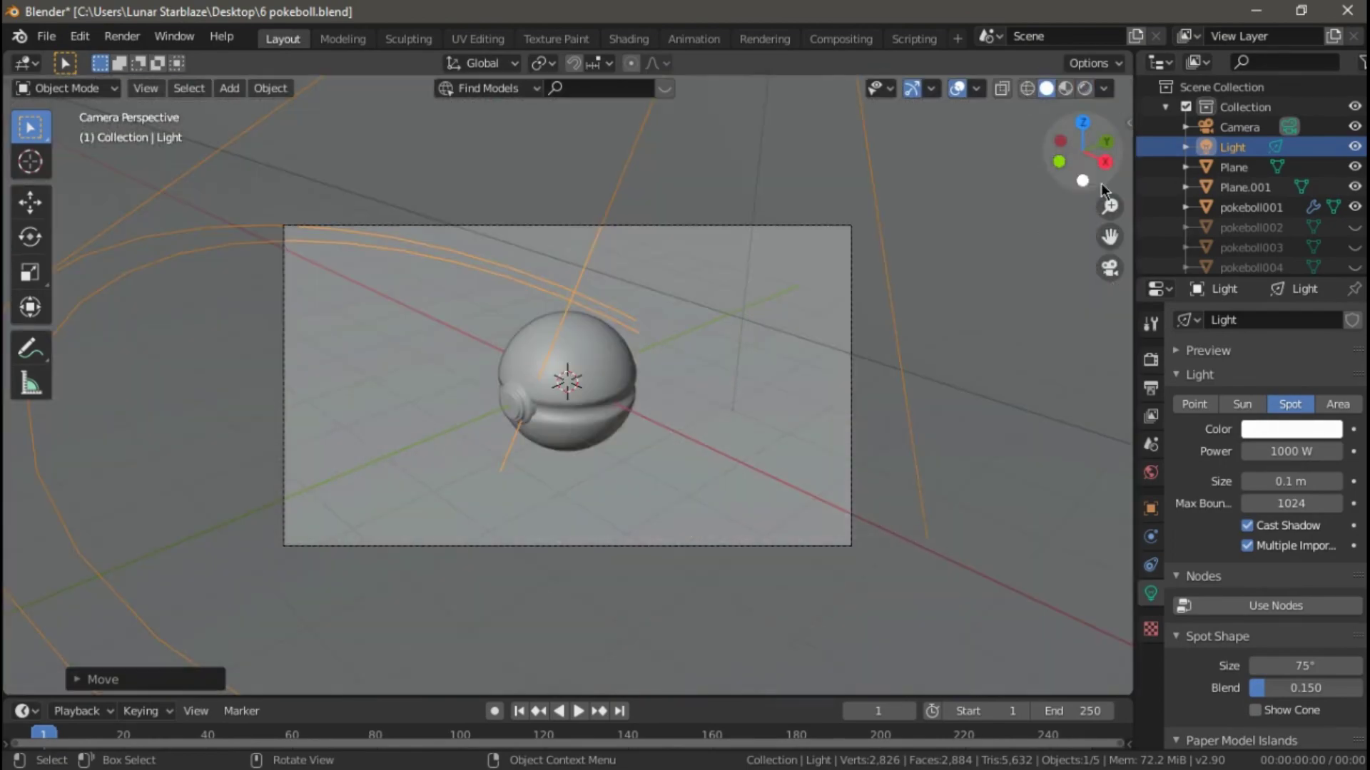
key(n)
click(1108, 214)
key(n)
scroll(746, 435, down, 3)
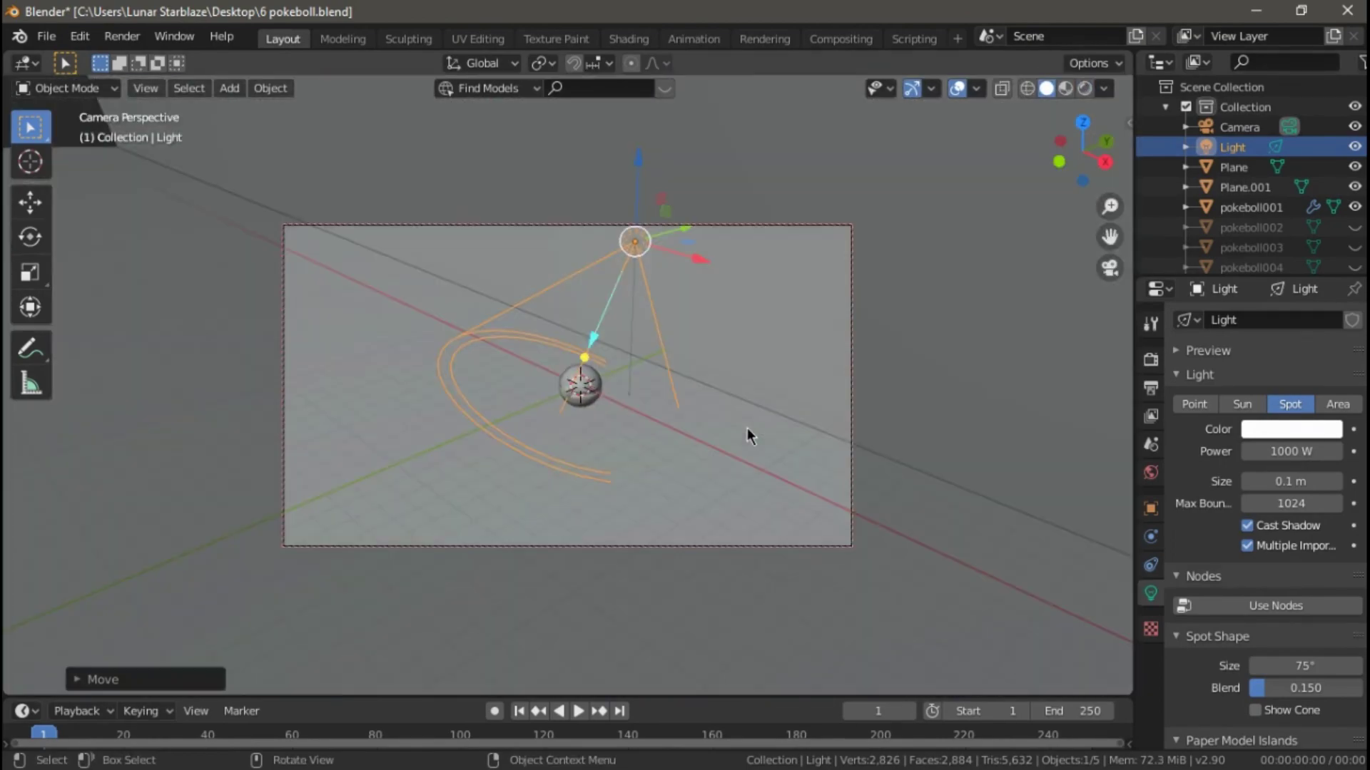
scroll(747, 435, up, 3)
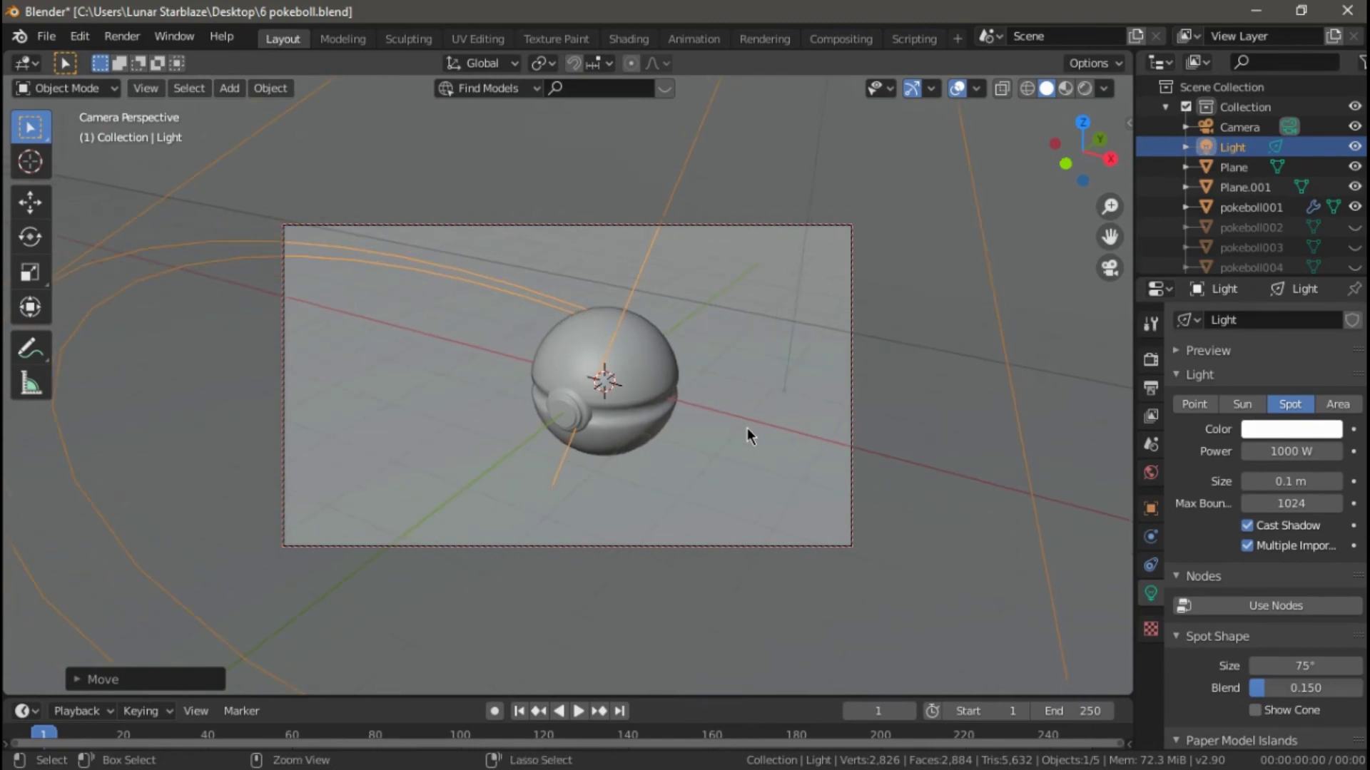
middle_drag(747, 428, 878, 154)
key(KP_3)
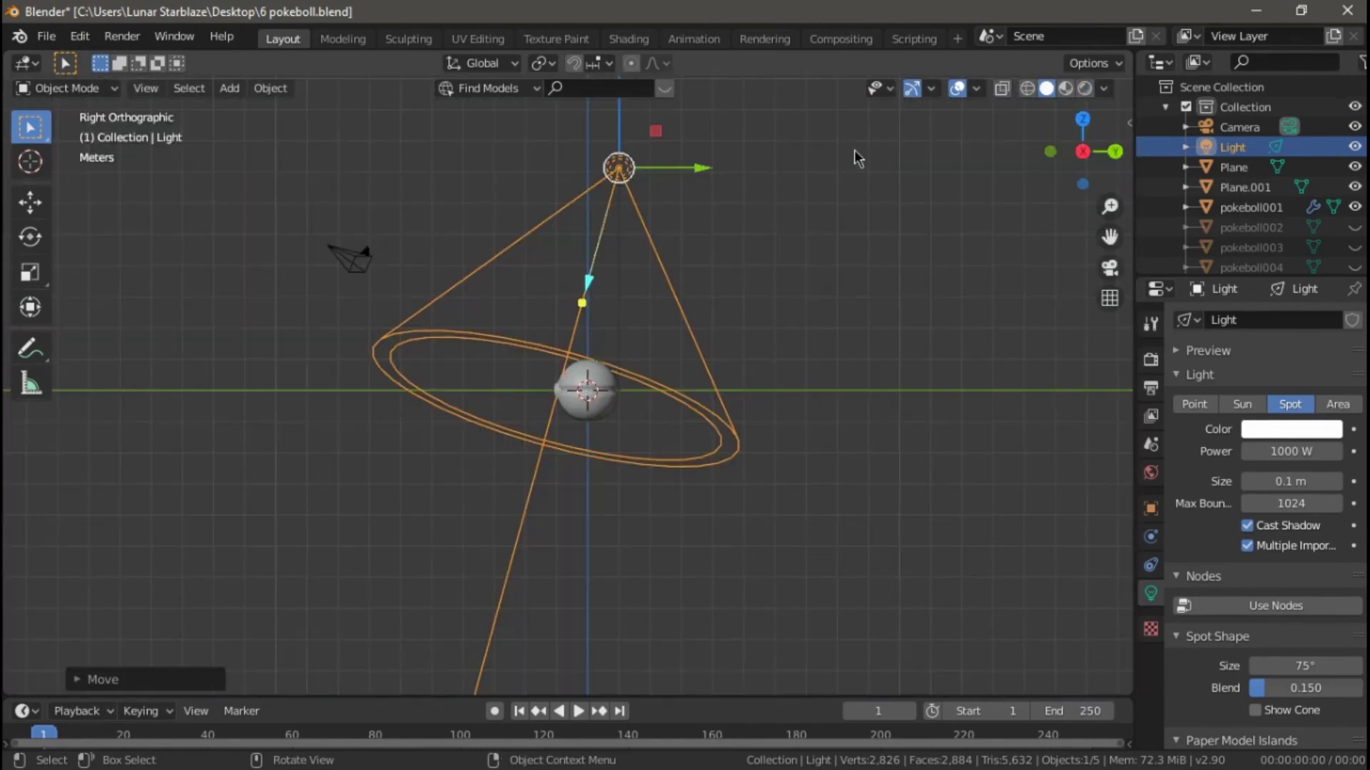
Tilt the spot light toward the ball and reposition it from the side view
key(r)
click(736, 478)
key(g)
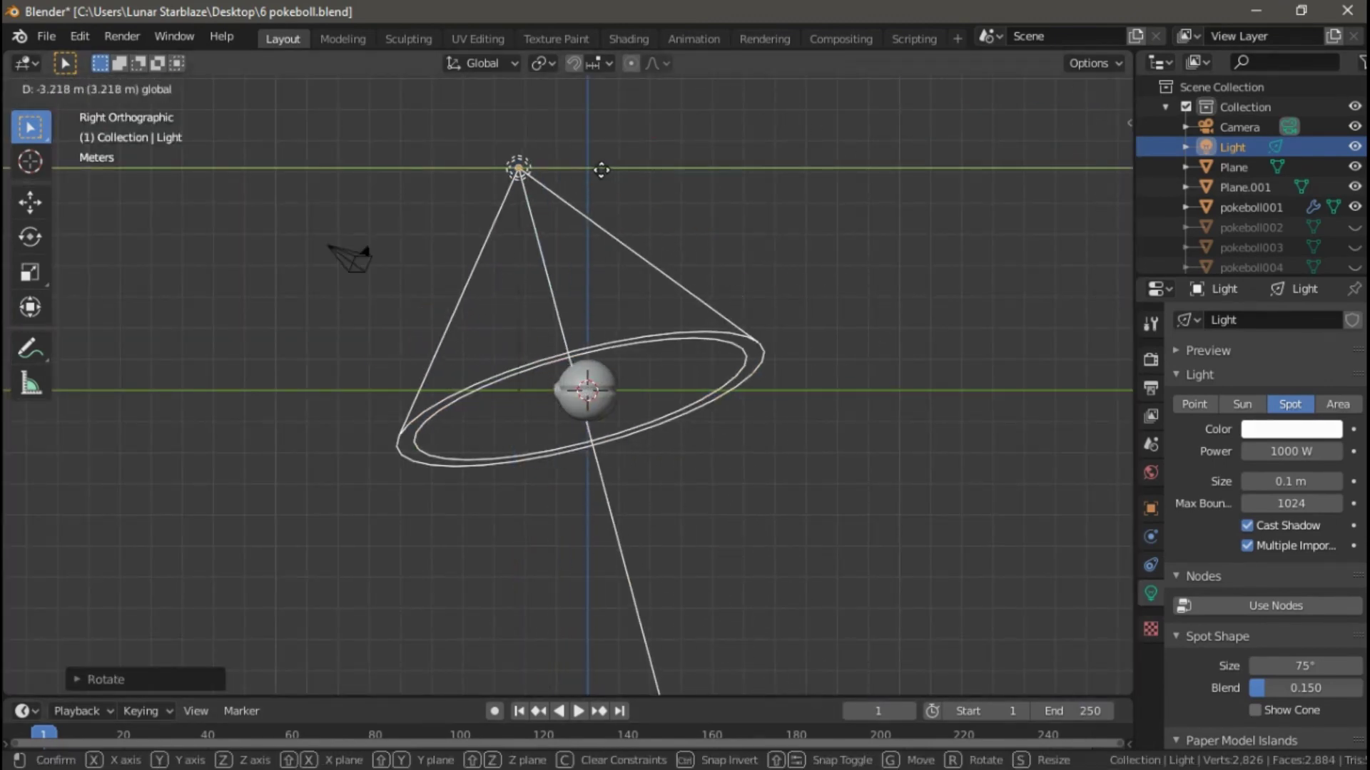
click(601, 478)
Hide pokeboll001 from the viewport while checking the camera view
key(KP_0)
click(1254, 207)
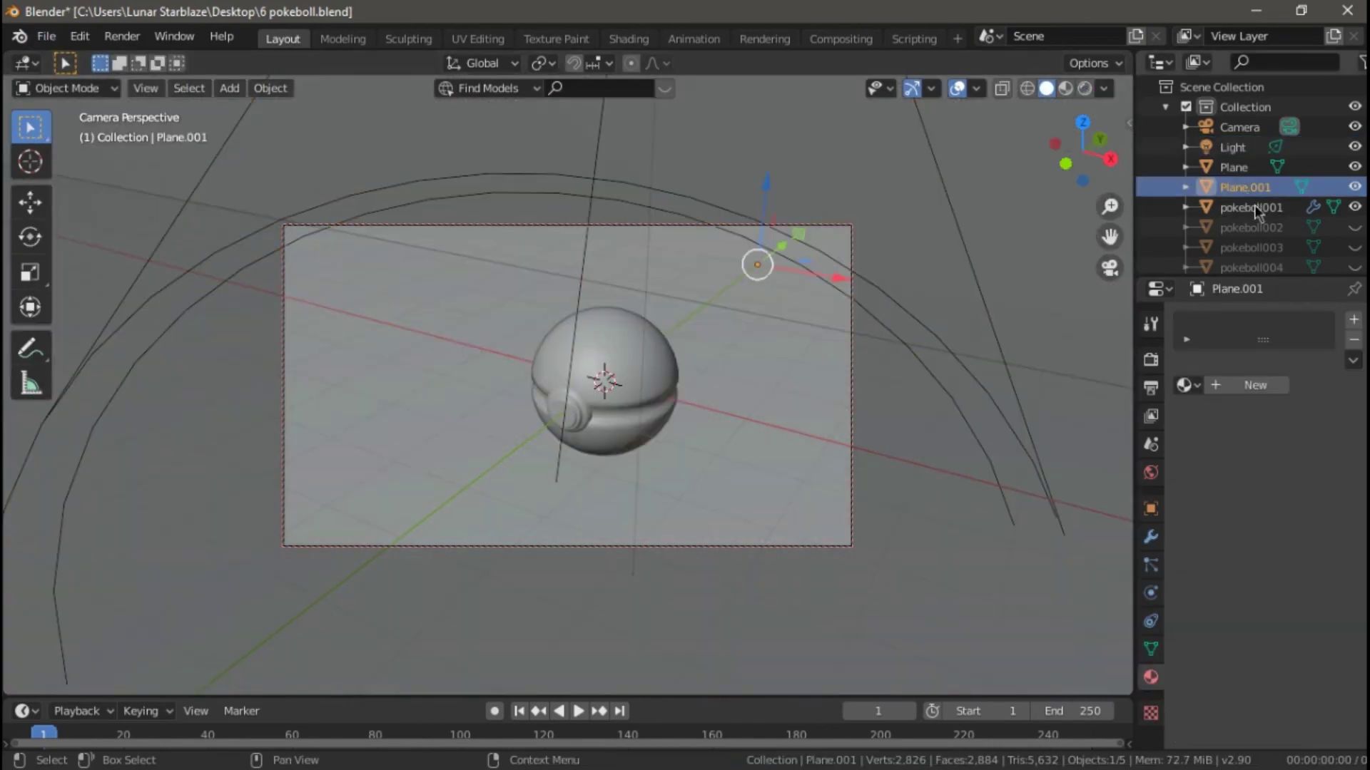
click(1354, 207)
key(KP_3)
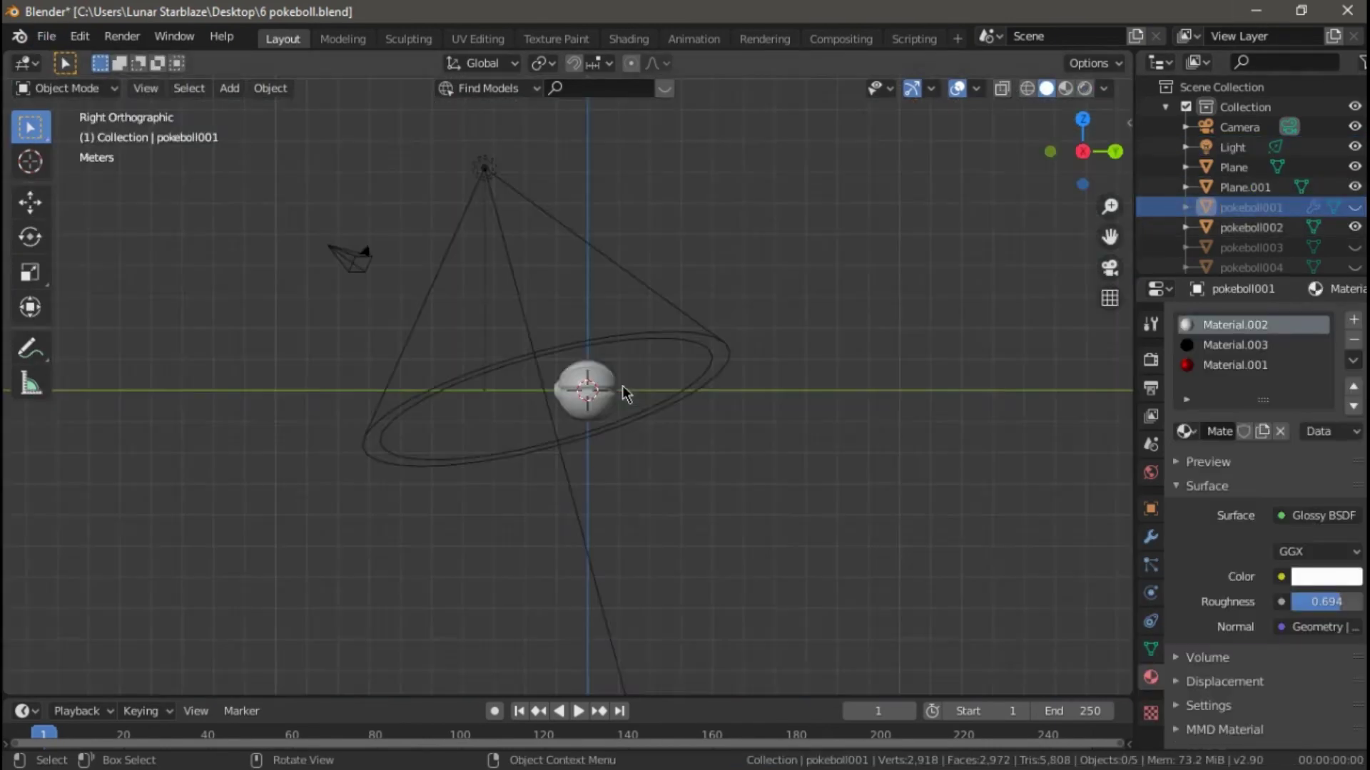